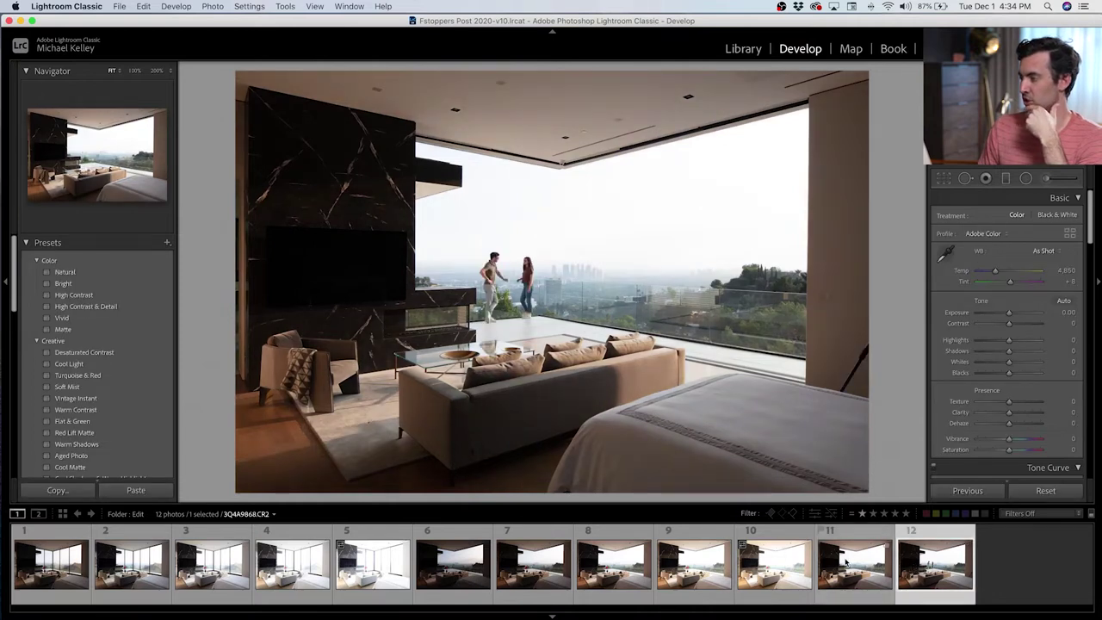
# Step: Compare the dark closed-window frame with the open-window frames of the living room
pyautogui.click(131, 564)
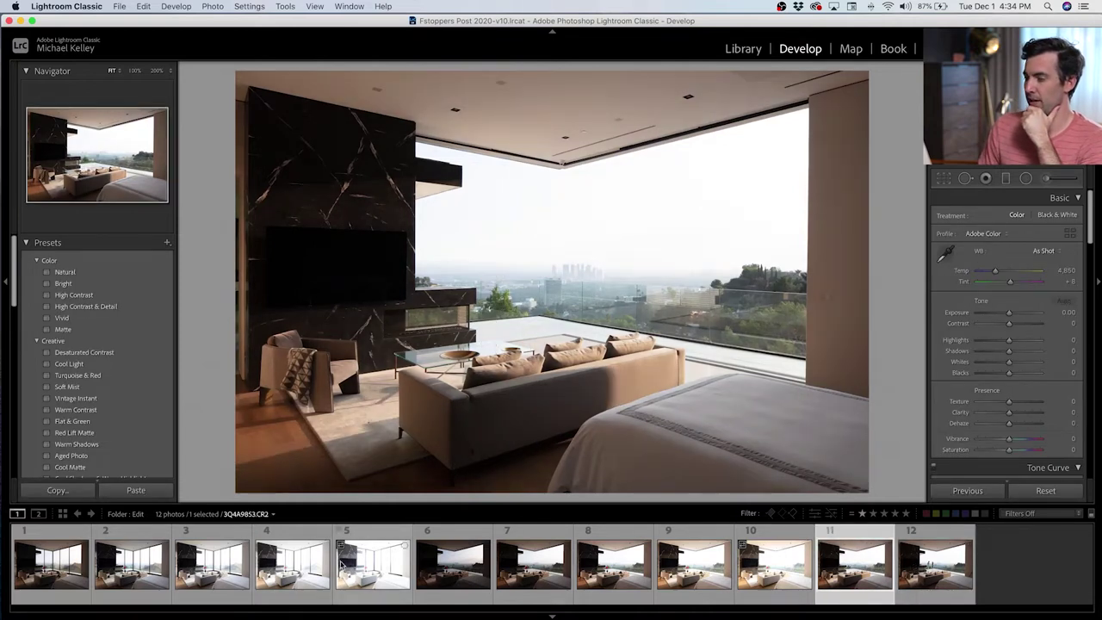
pyautogui.click(83, 564)
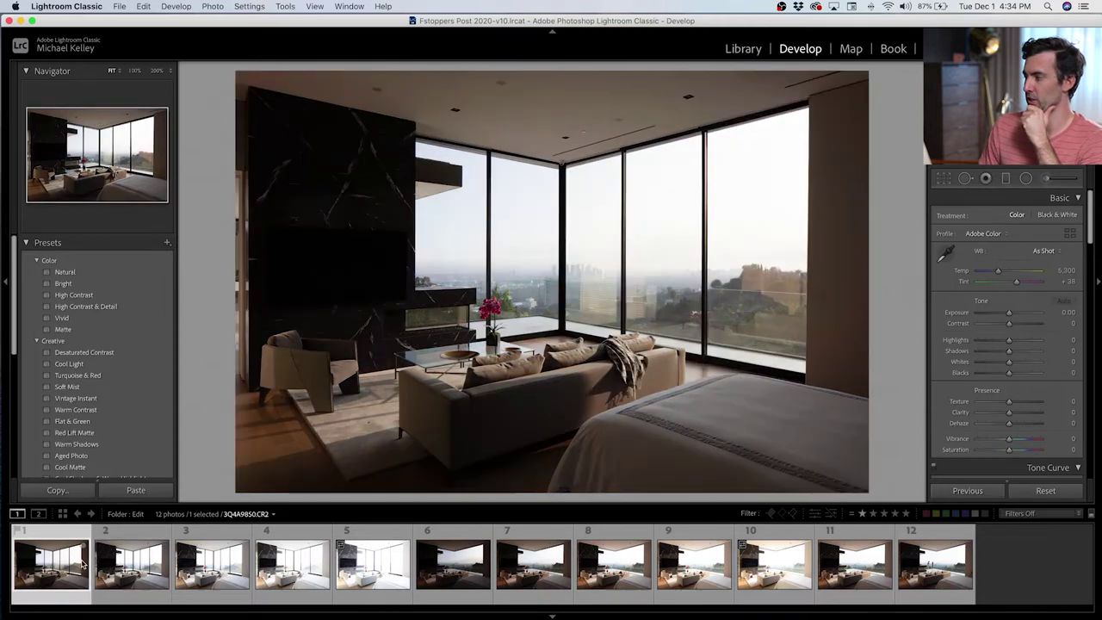
pyautogui.click(556, 579)
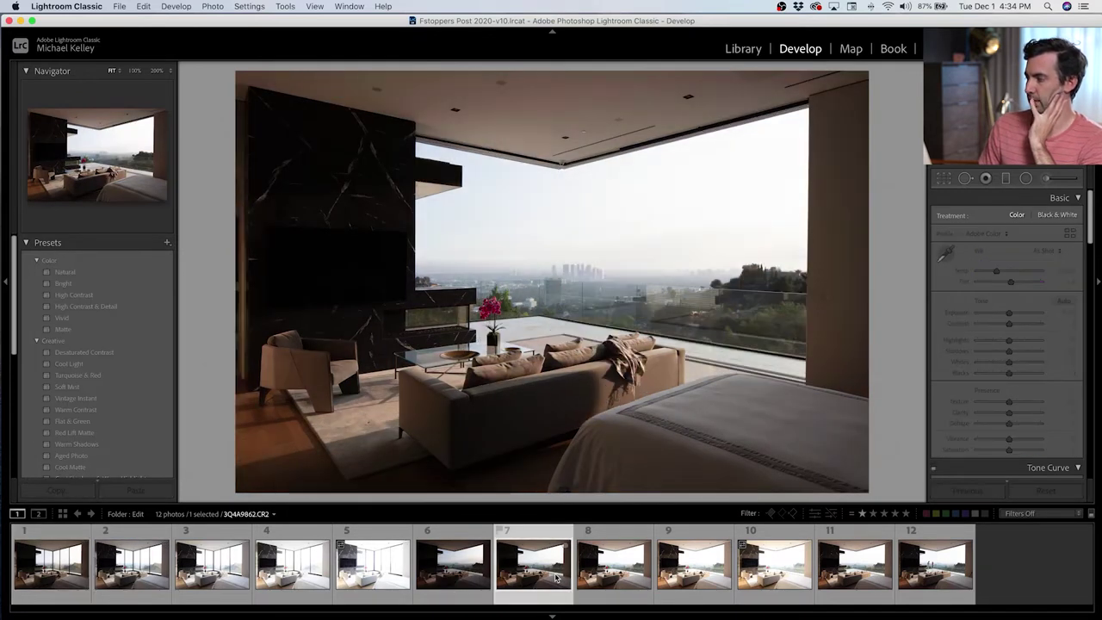
# Step: Try lowering the exposure of the eighth photo, 3Q4A9863.CR2, to -2.80 and reset it to its default
pyautogui.click(604, 579)
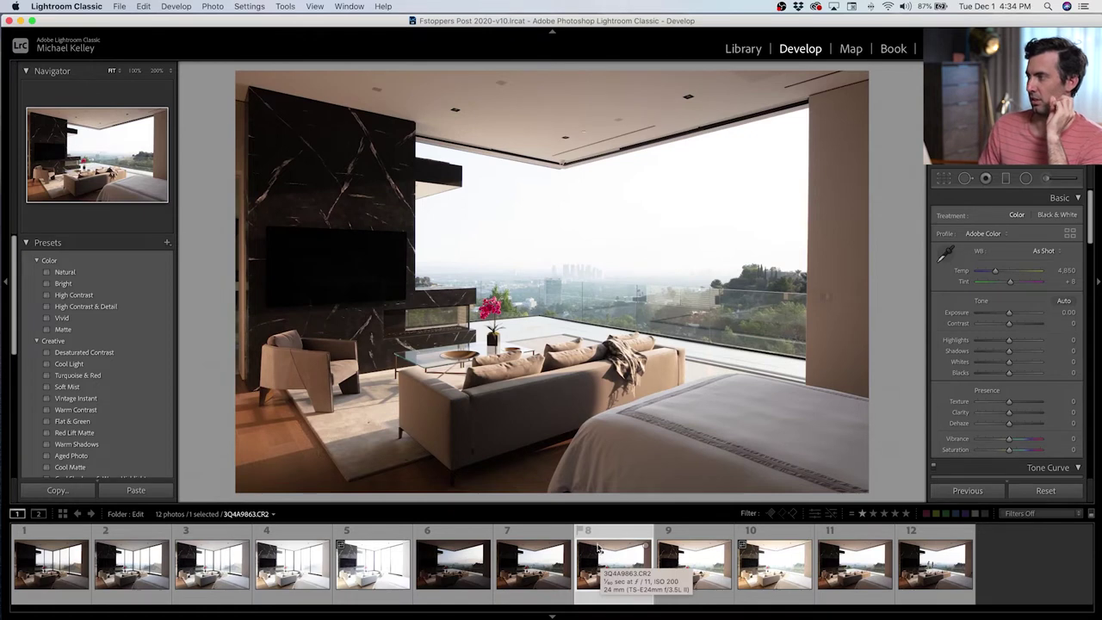
pyautogui.moveTo(1068, 311)
pyautogui.mouseDown()
pyautogui.moveTo(1025, 311)
pyautogui.moveTo(1061, 313)
pyautogui.mouseUp()
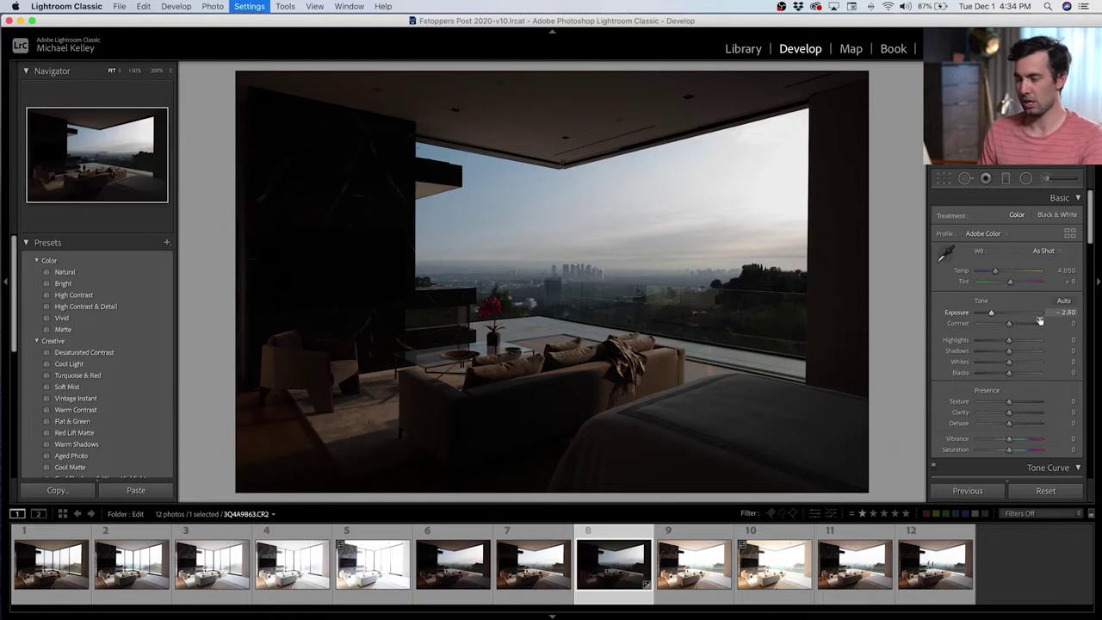
pyautogui.doubleClick(1061, 311)
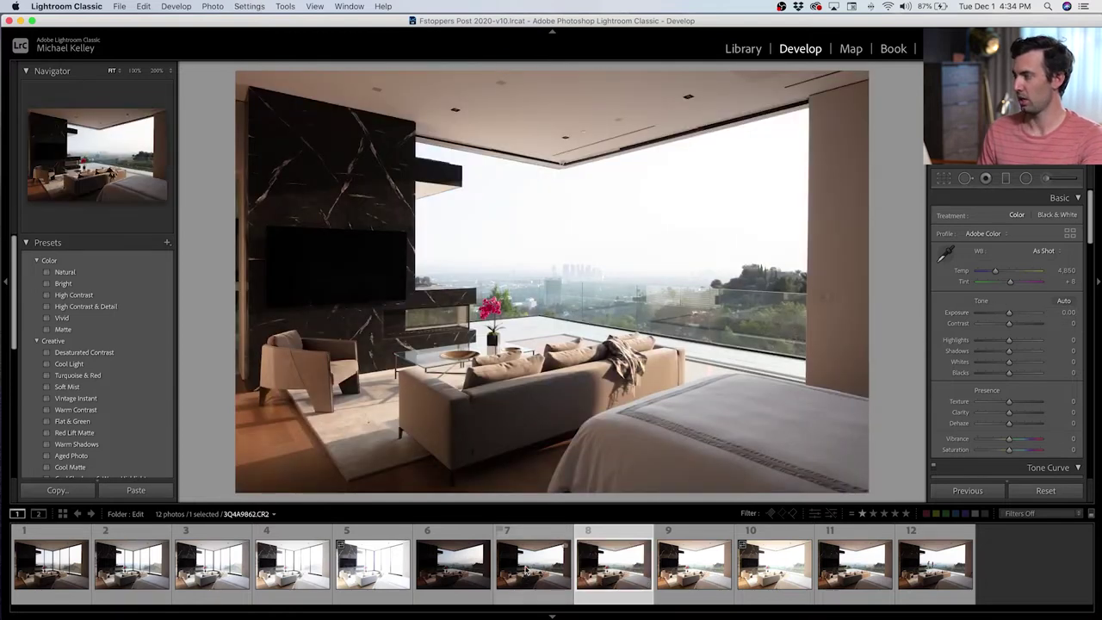
# Step: Compare the closed-window exposures in photos 1 to 3 with the open-window frames 7, 8 and 11
pyautogui.click(853, 566)
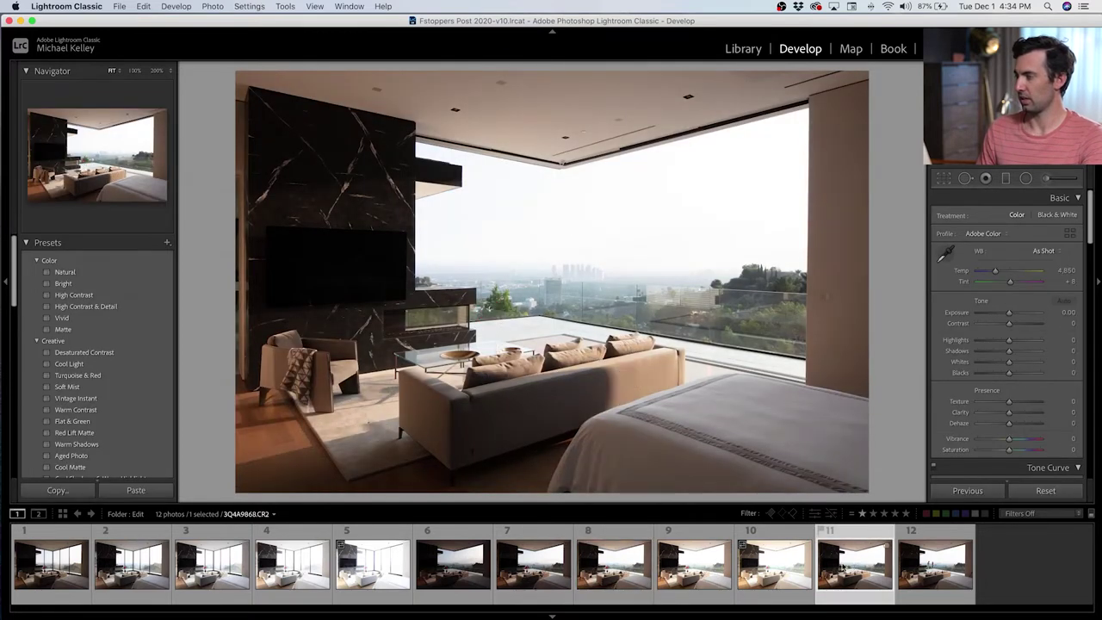
pyautogui.click(157, 573)
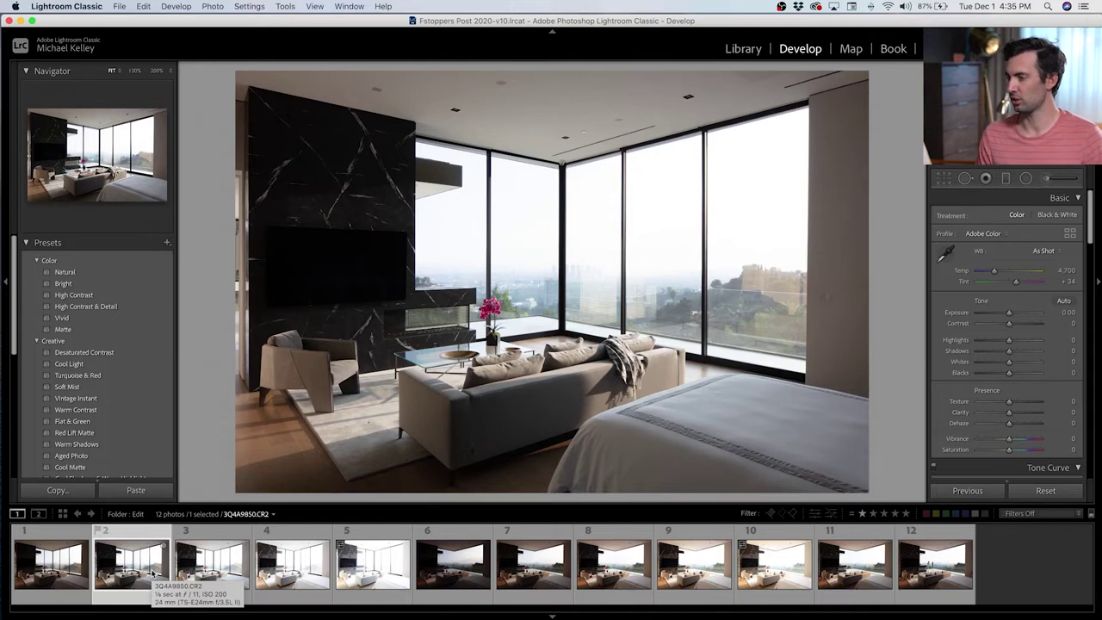
pyautogui.click(211, 569)
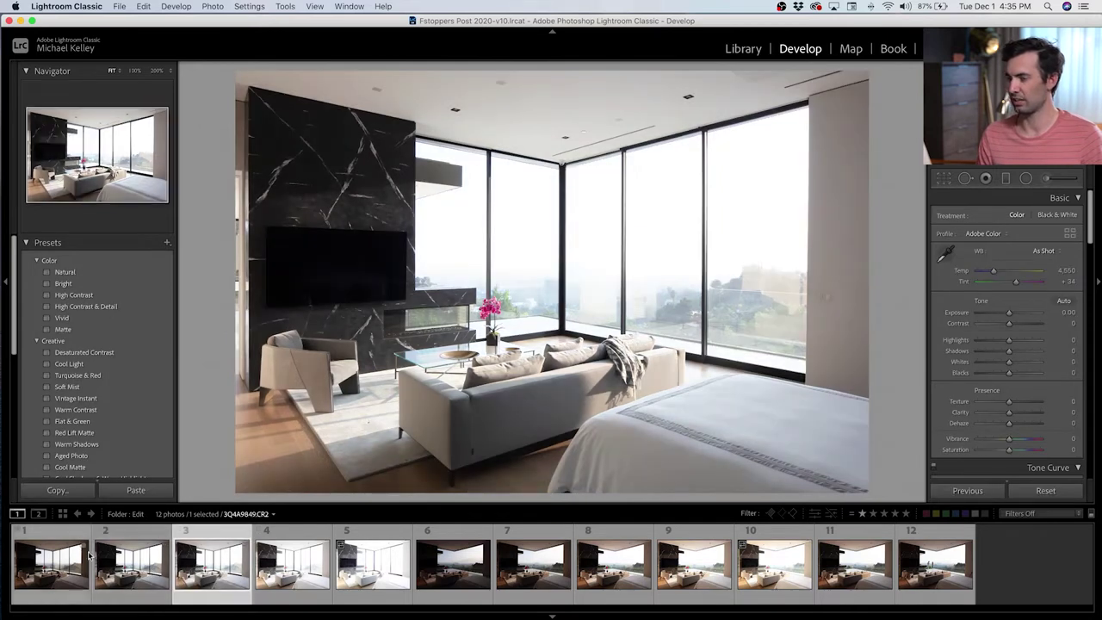
pyautogui.click(69, 559)
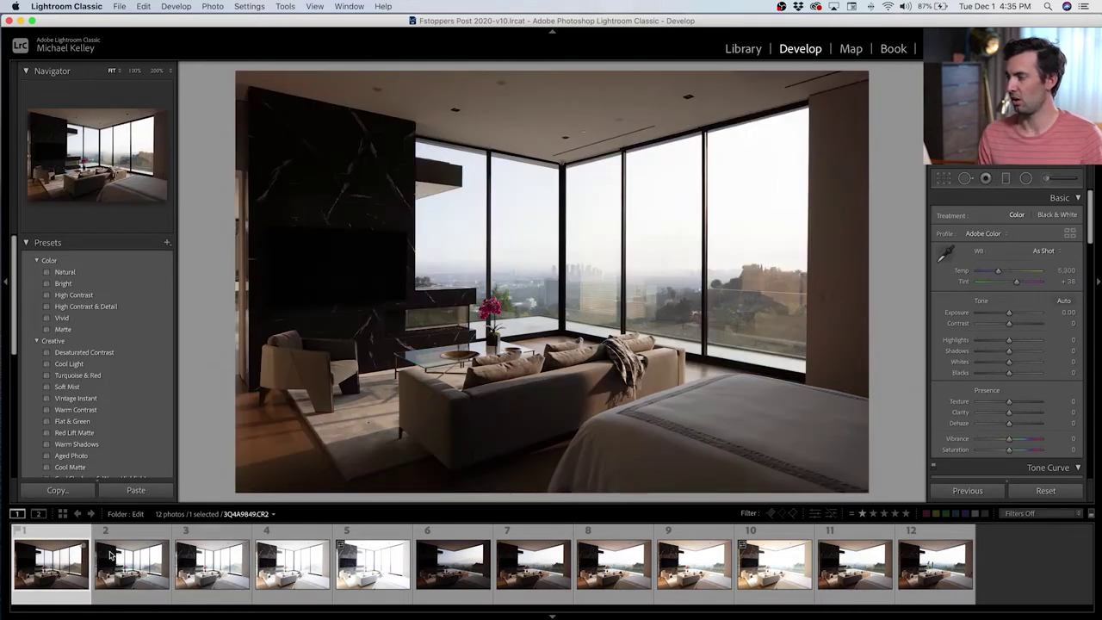
pyautogui.click(515, 561)
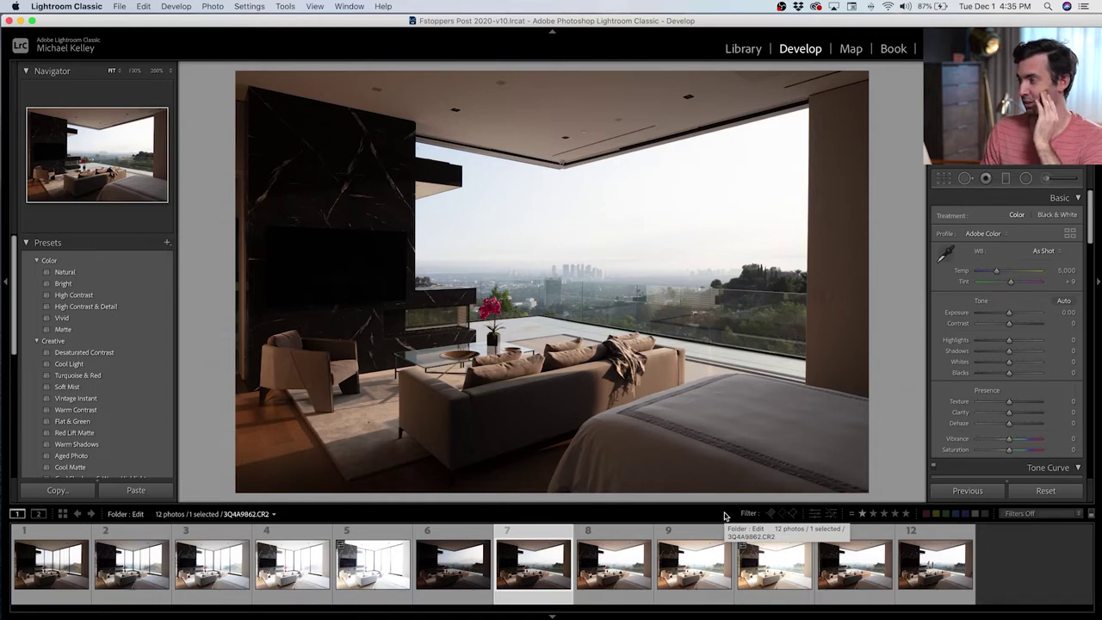
pyautogui.click(609, 560)
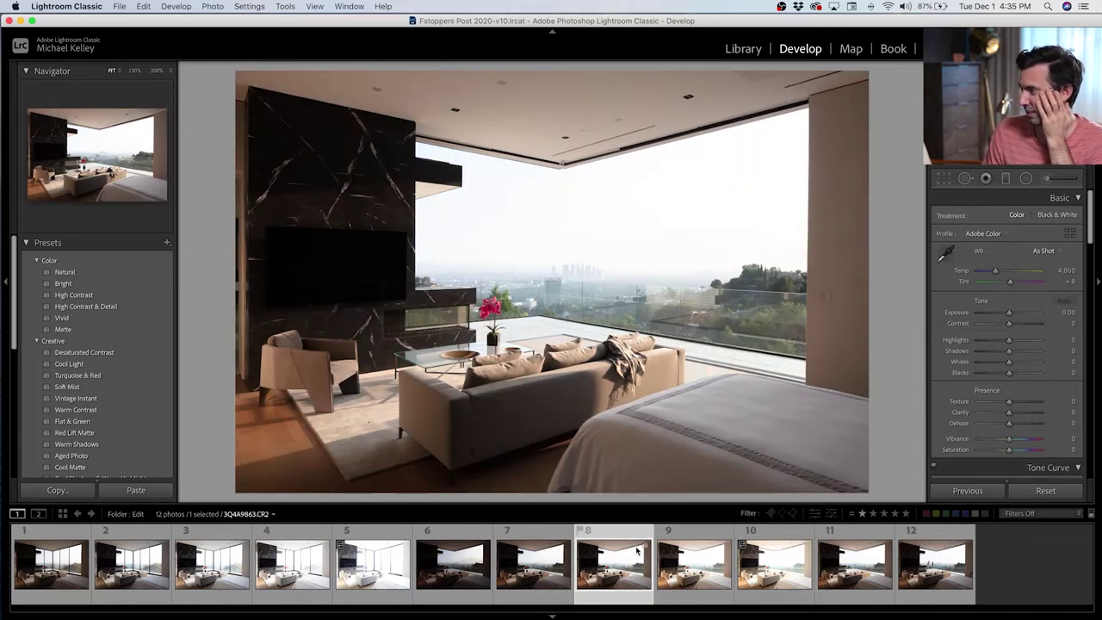
pyautogui.click(841, 564)
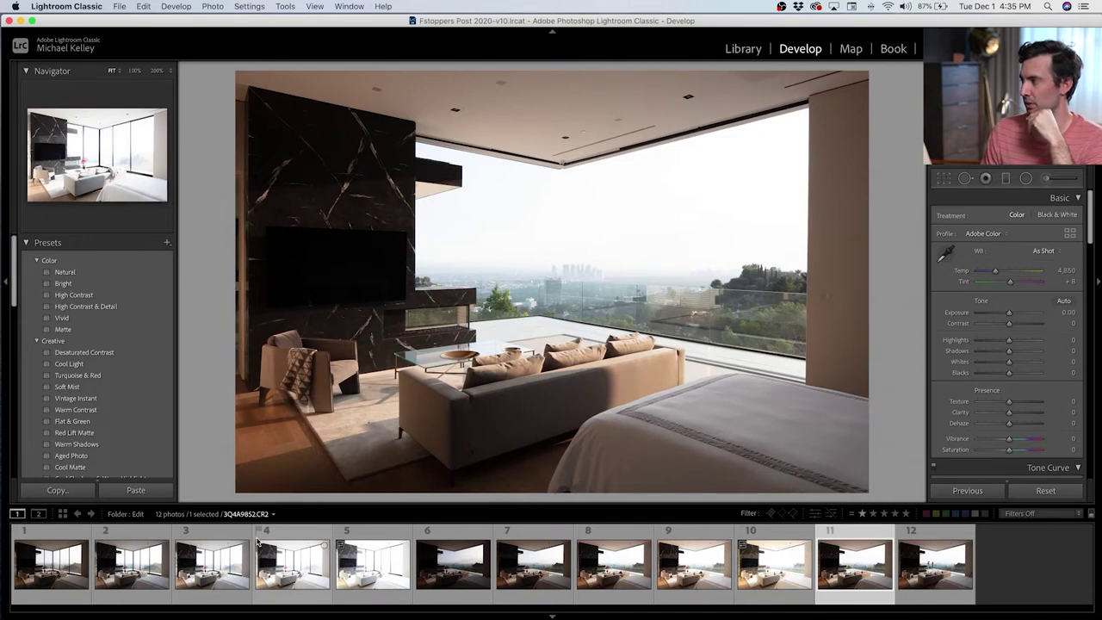
# Step: Examine the color and brightness differences between the closed-window frames and the open-window frames, including those with changed styling
pyautogui.click(600, 565)
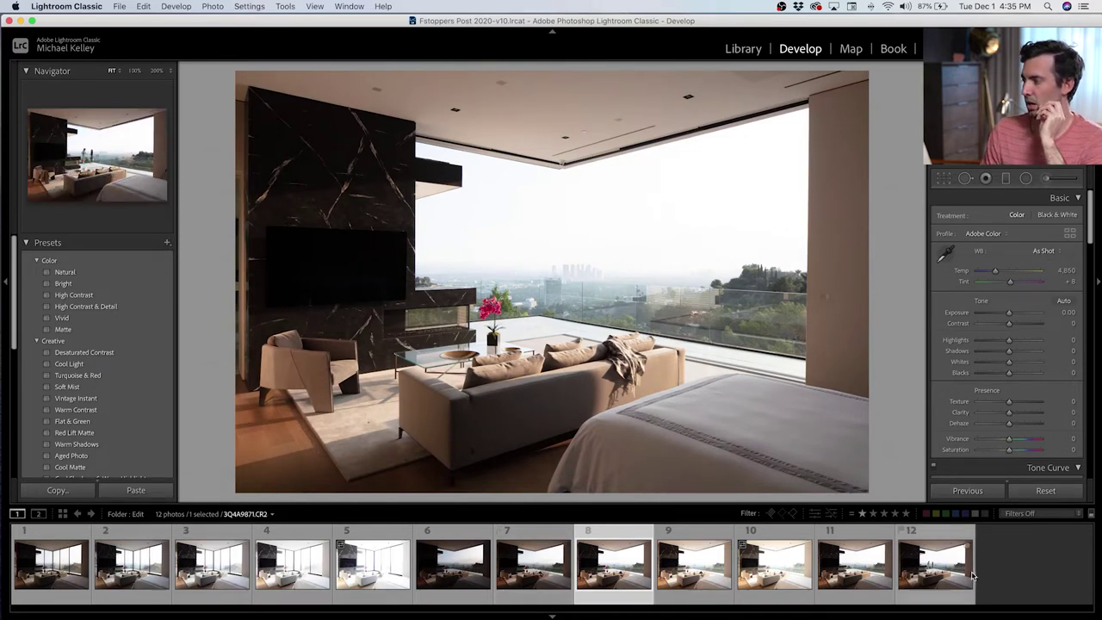
pyautogui.click(815, 568)
pyautogui.press('Right')
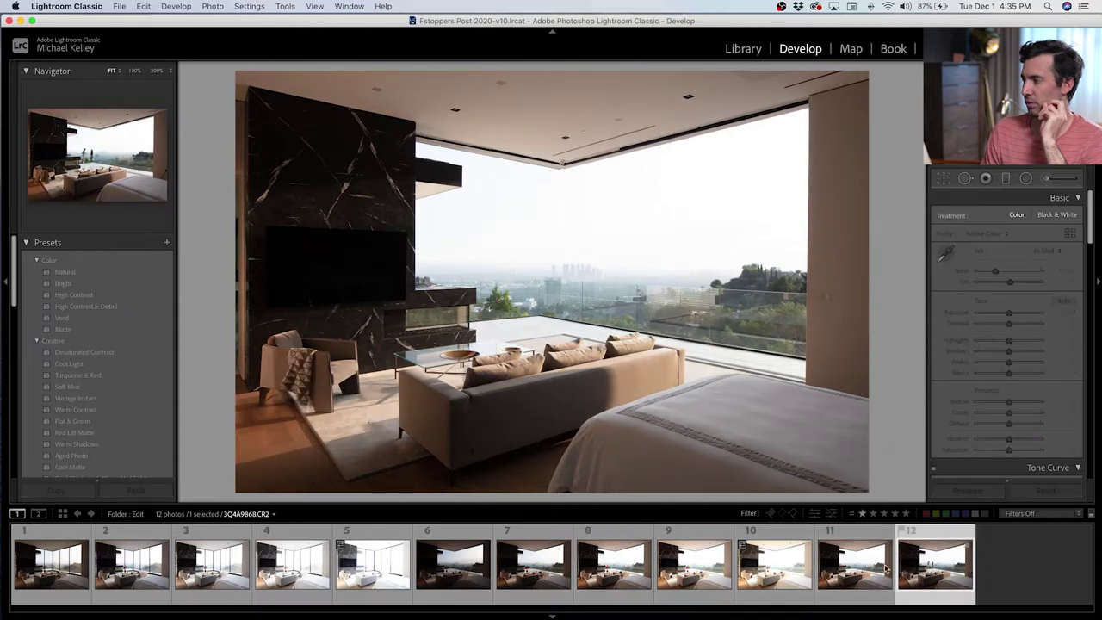
pyautogui.press('Left')
pyautogui.press('Left')
pyautogui.press('Left')
pyautogui.press('Left')
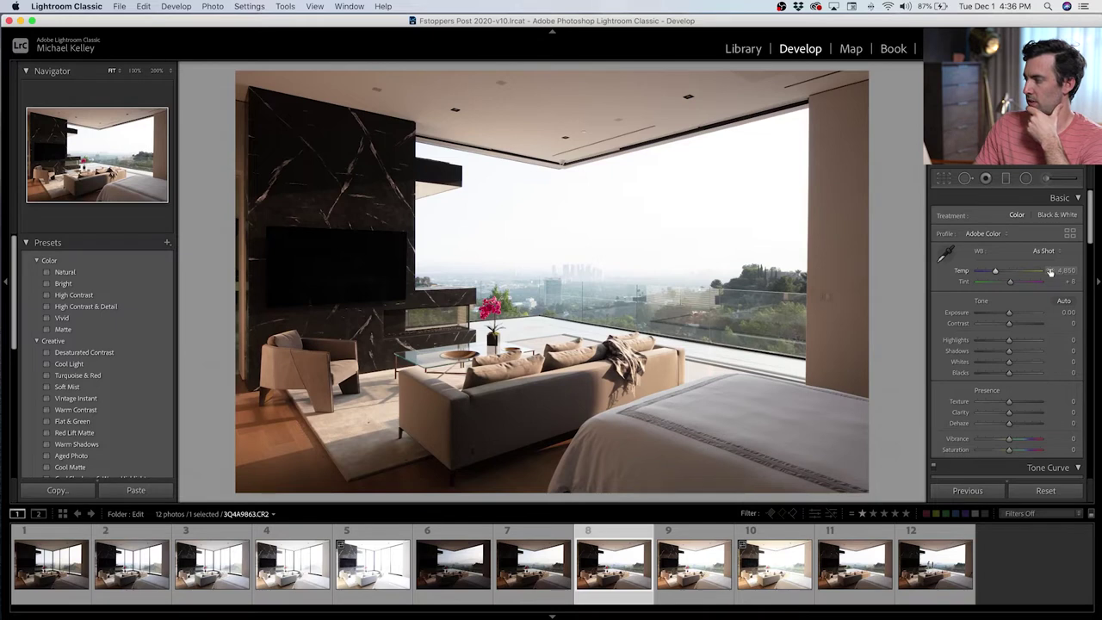
pyautogui.click(848, 558)
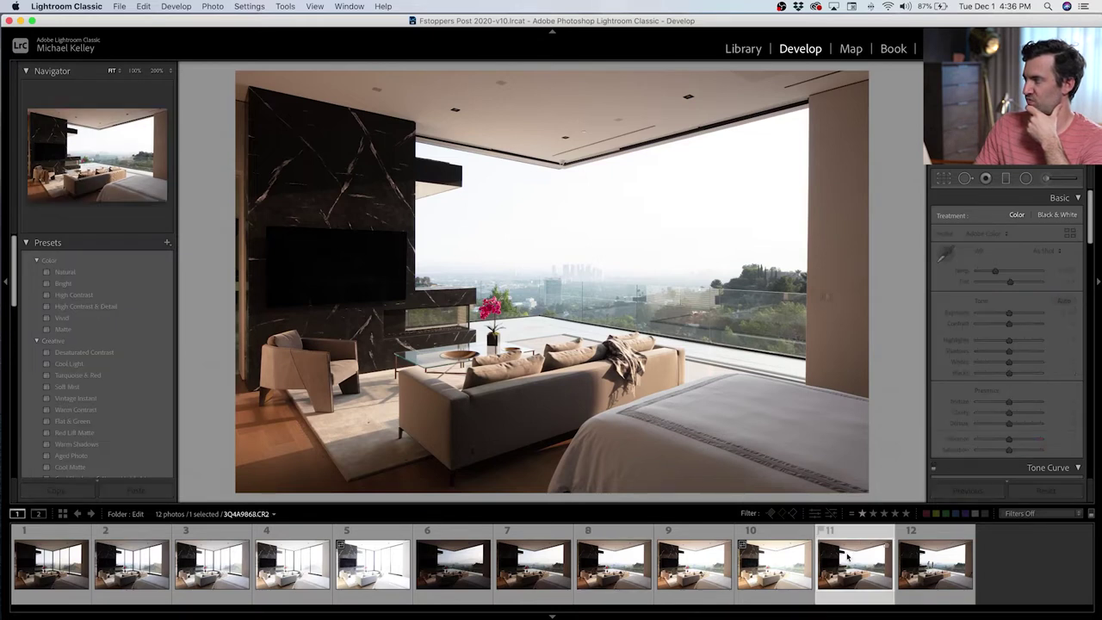
pyautogui.click(555, 571)
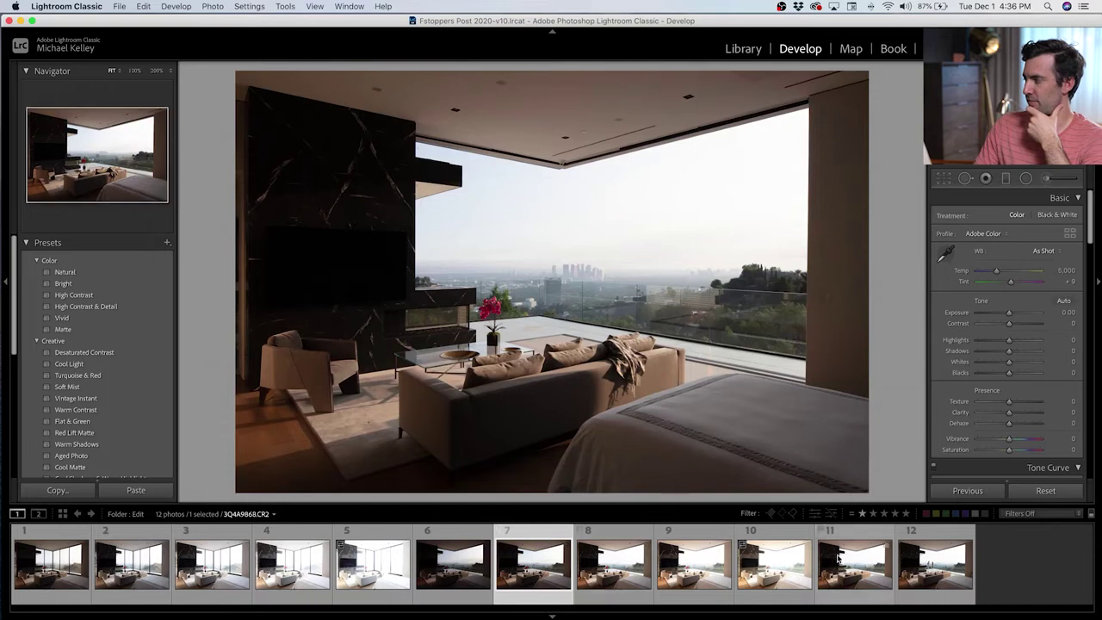
pyautogui.click(839, 558)
pyautogui.click(220, 564)
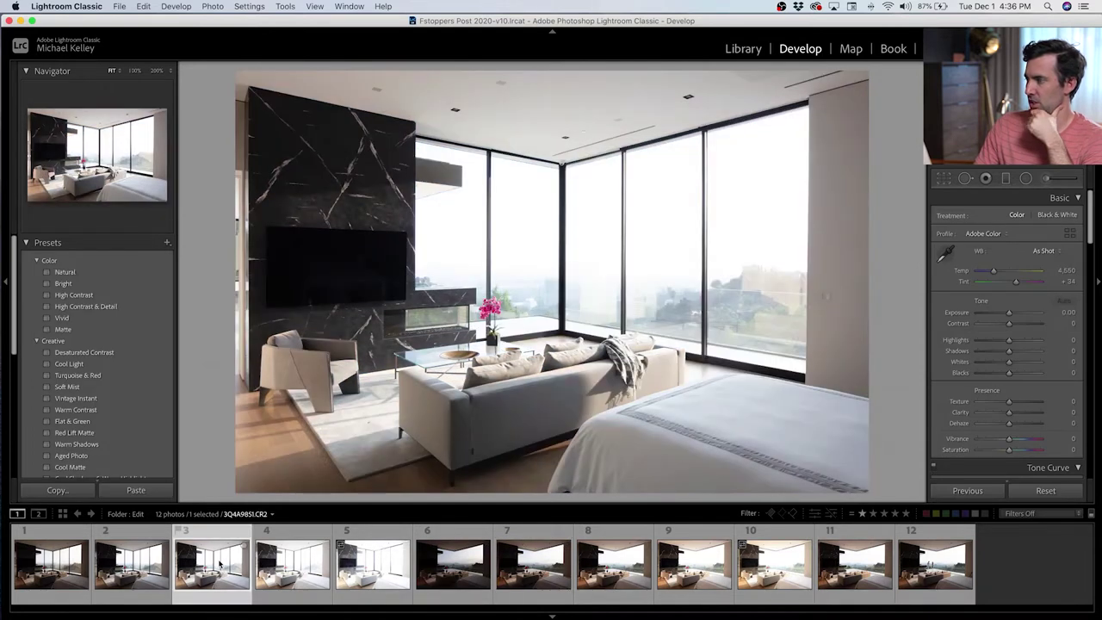
pyautogui.click(272, 564)
# Step: Set the white balance temperature of the eighth photo to 5,200 and compare it repeatedly with the unedited version
pyautogui.click(608, 572)
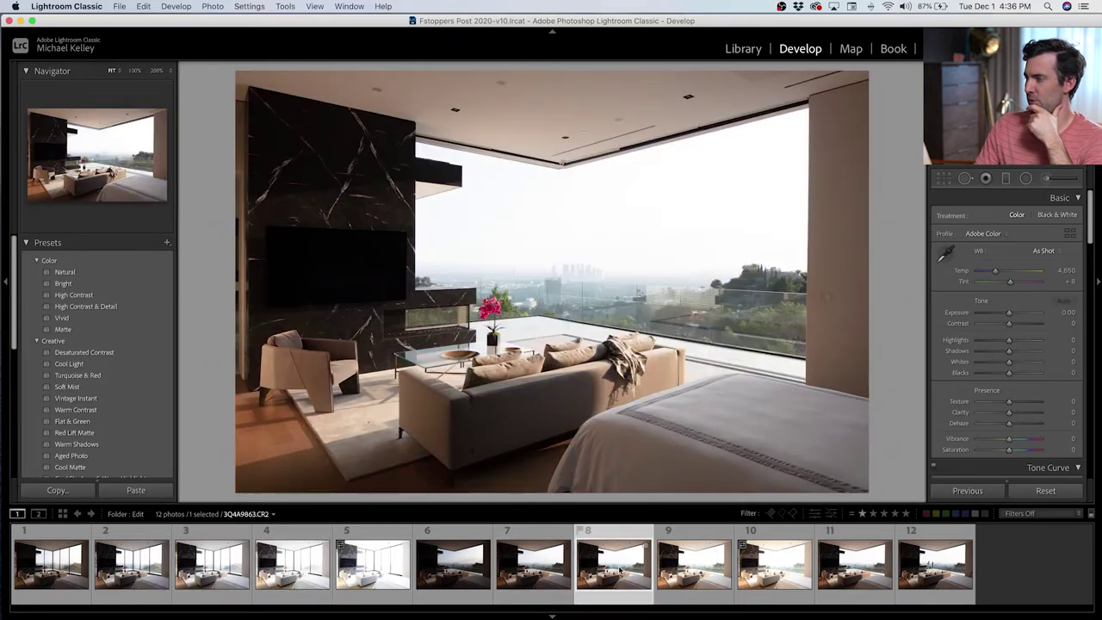
pyautogui.moveTo(1067, 271); pyautogui.dragTo(1075, 271)
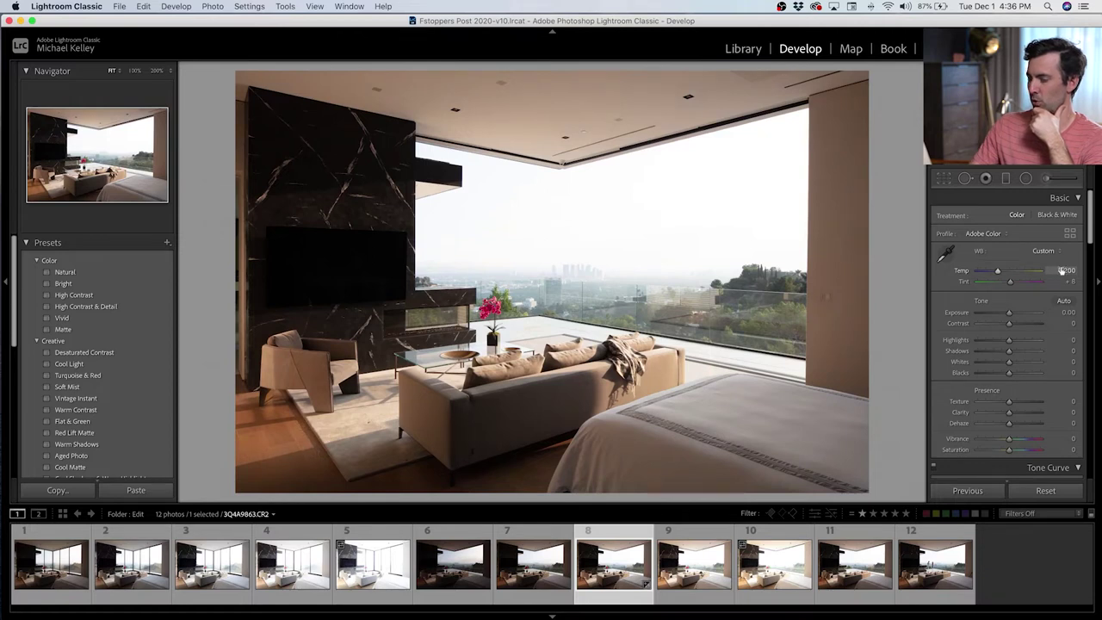
pyautogui.press('\\')
pyautogui.press('\\')
pyautogui.press('\\')
pyautogui.press('\\')
pyautogui.press('\\')
pyautogui.press('\\')
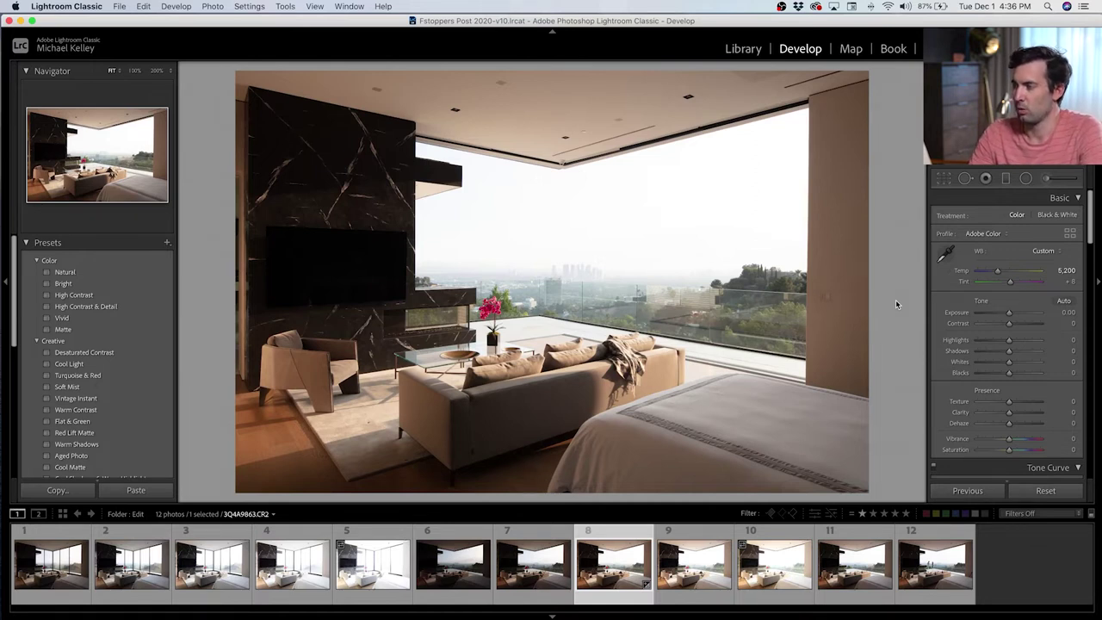
pyautogui.press('\\')
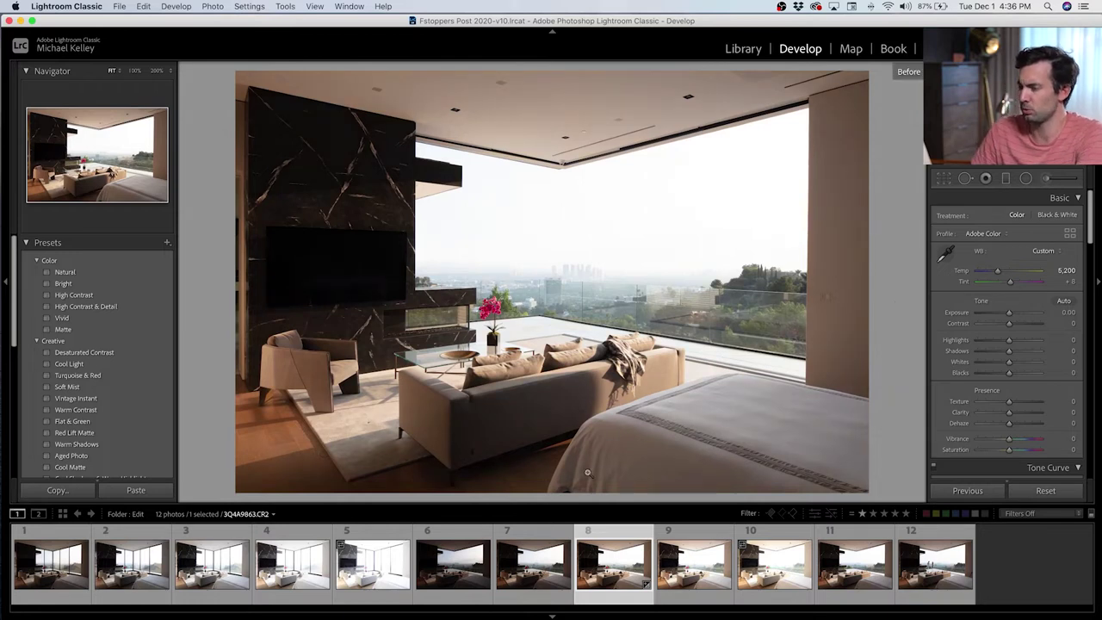
# Step: Try warming the third photo's white balance temperature to 5,700 and 5,050, undoing each change
pyautogui.click(211, 564)
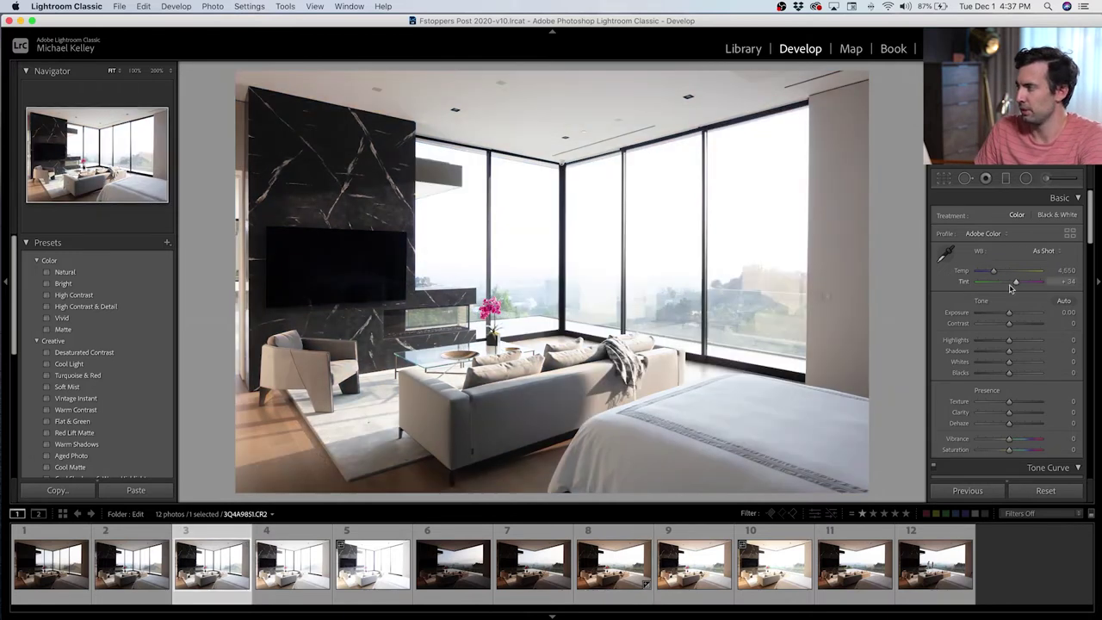
pyautogui.moveTo(1067, 271); pyautogui.dragTo(1087, 271)
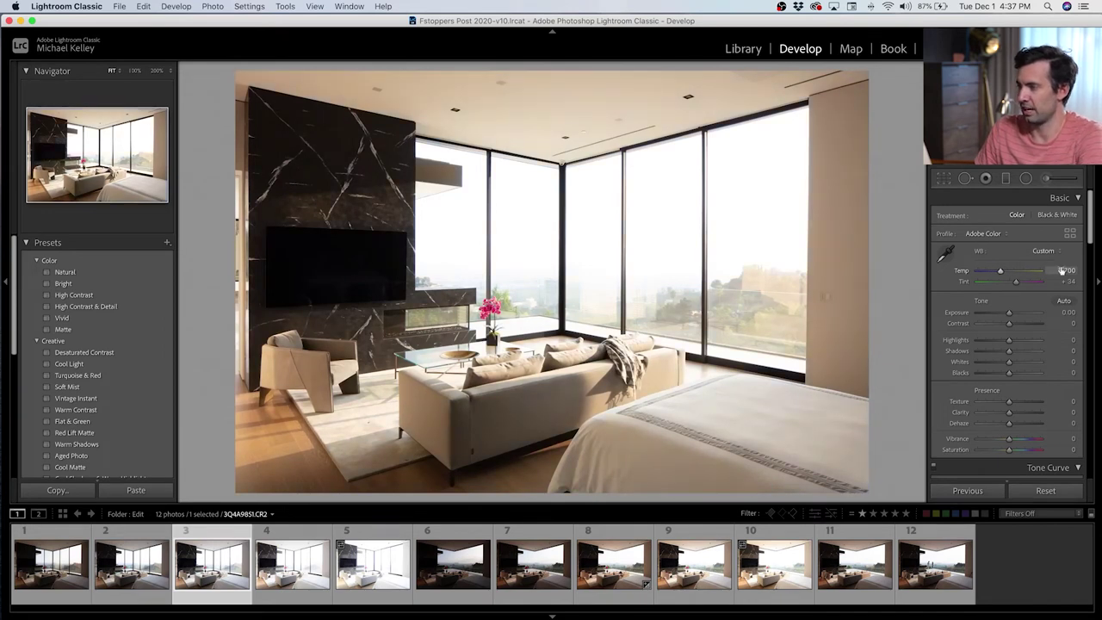
pyautogui.press('super+z')
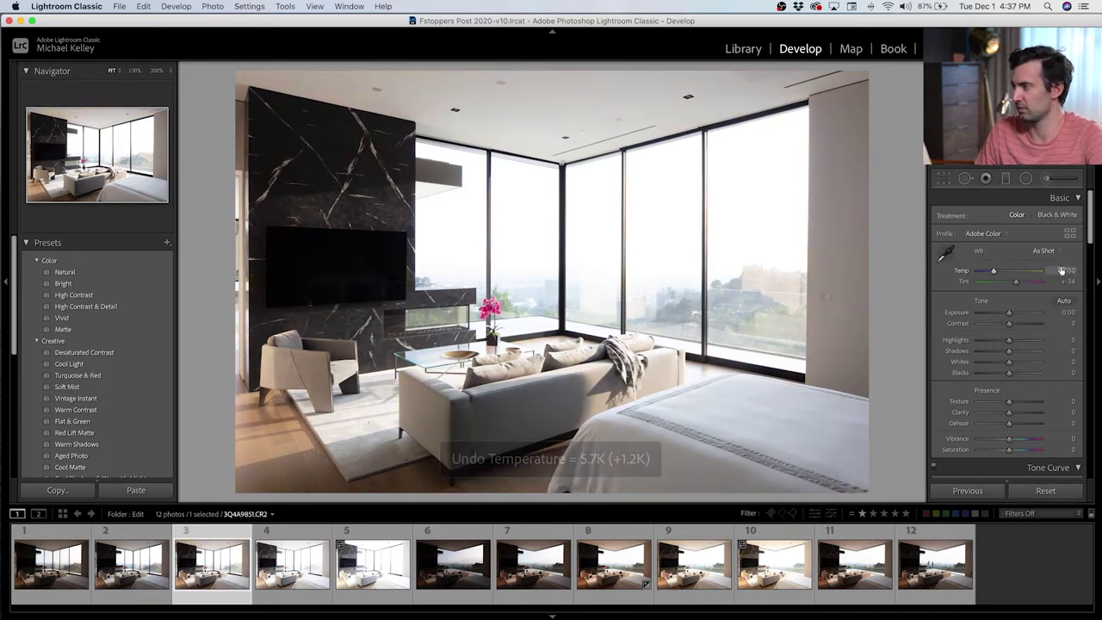
pyautogui.moveTo(1062, 271); pyautogui.dragTo(1068, 270)
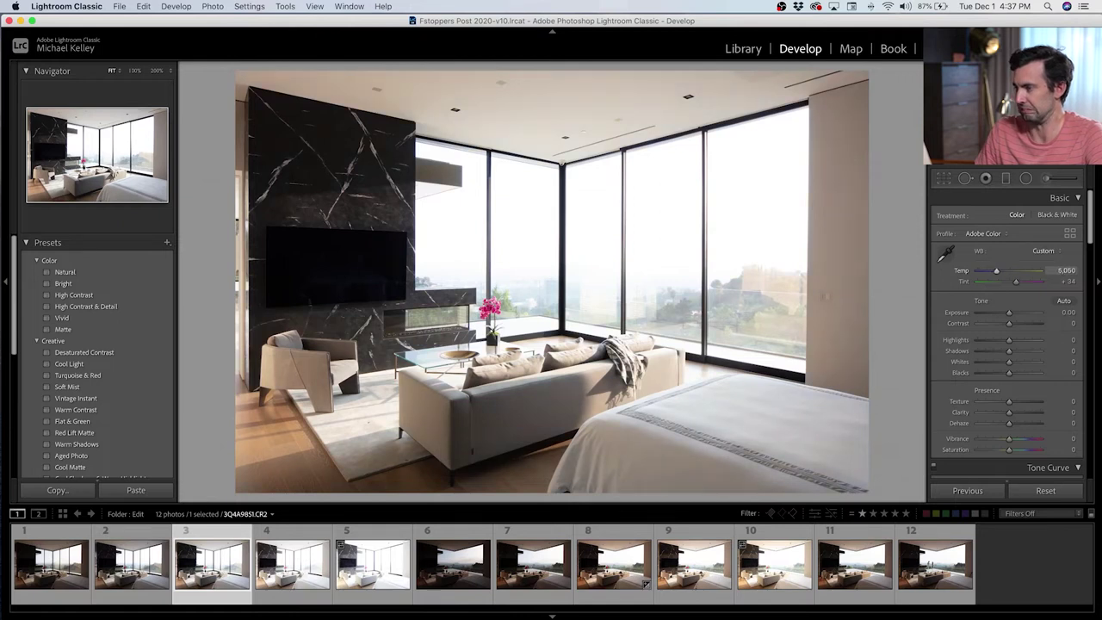
pyautogui.press('super+z')
# Step: Set the highlights of the eighth photo to -100 to recover the sky
pyautogui.click(624, 565)
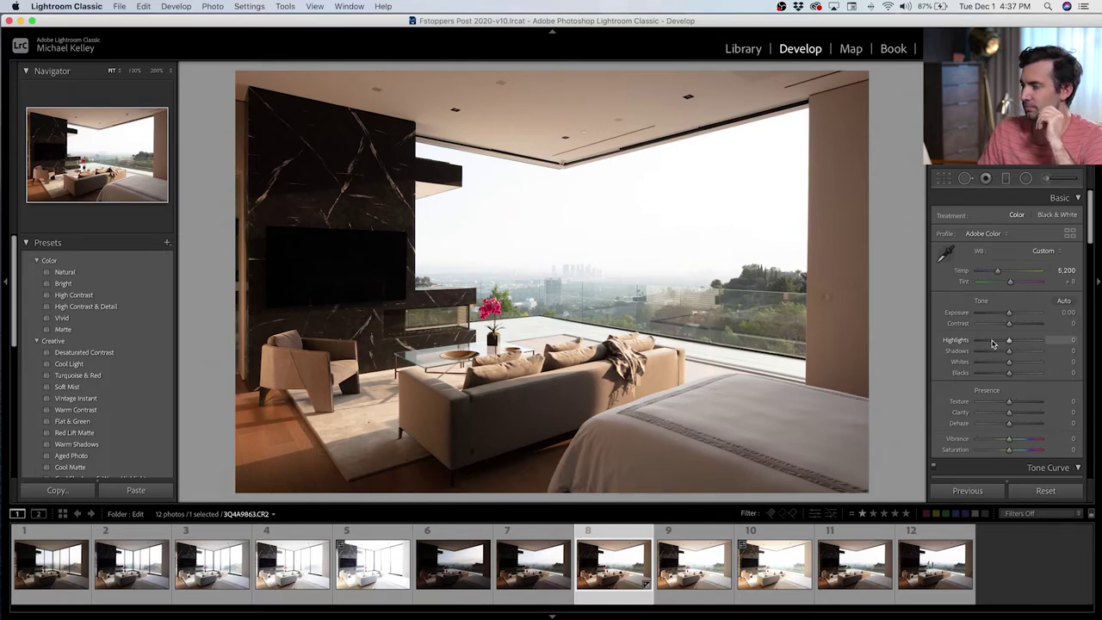
pyautogui.moveTo(993, 344); pyautogui.dragTo(968, 342)
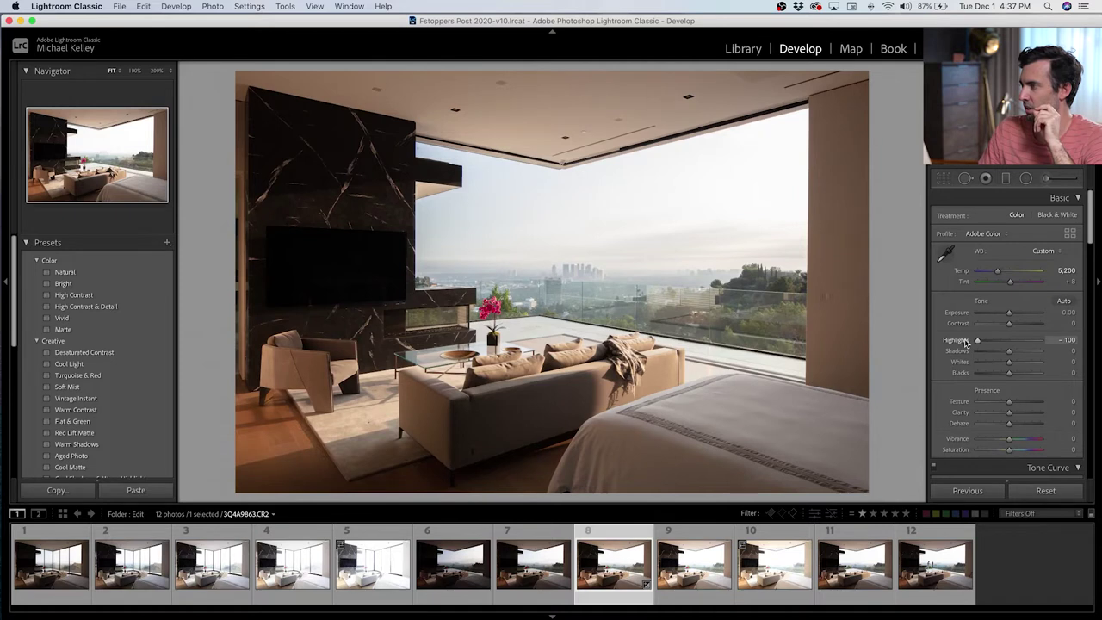
# Step: Try lowering the seventh photo's highlights to -89 and -52, and reset them to 0
pyautogui.press('Left')
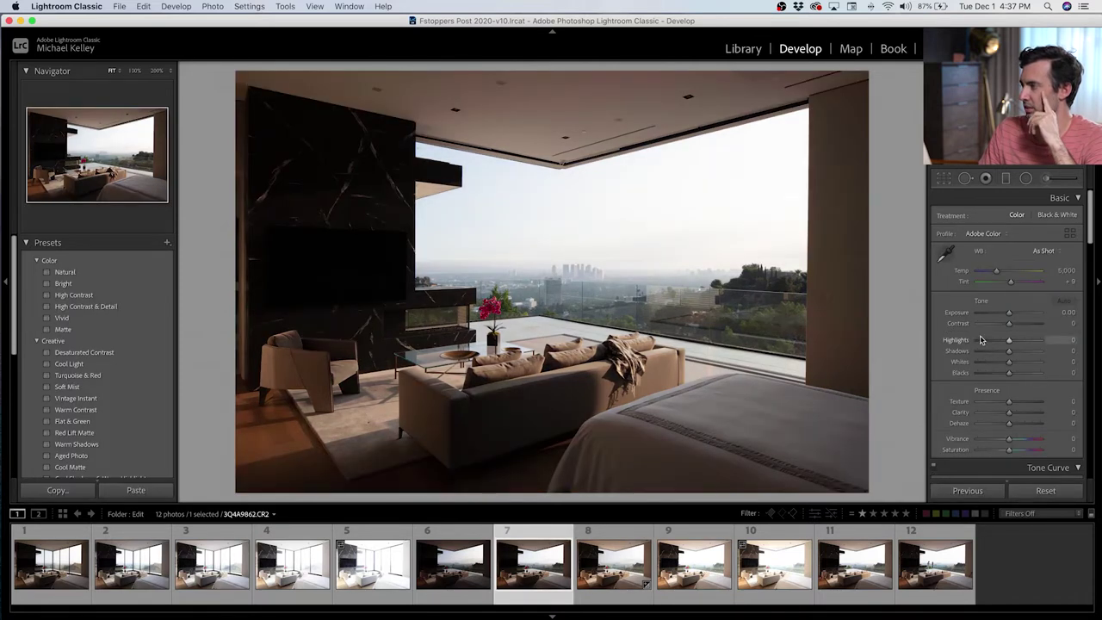
pyautogui.click(986, 341)
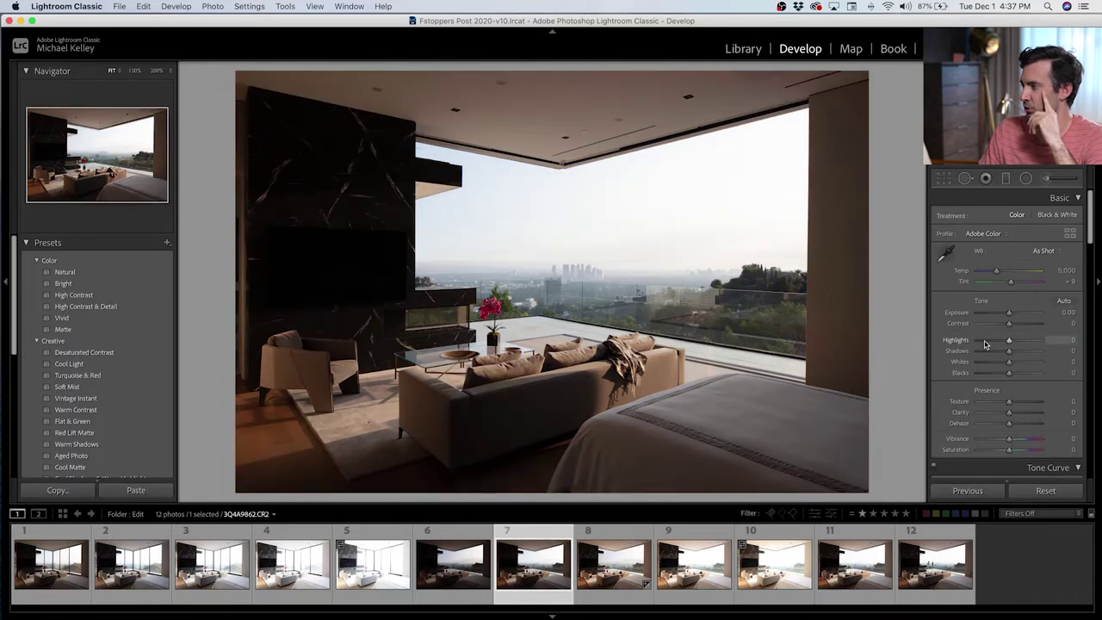
pyautogui.moveTo(985, 341); pyautogui.dragTo(982, 341)
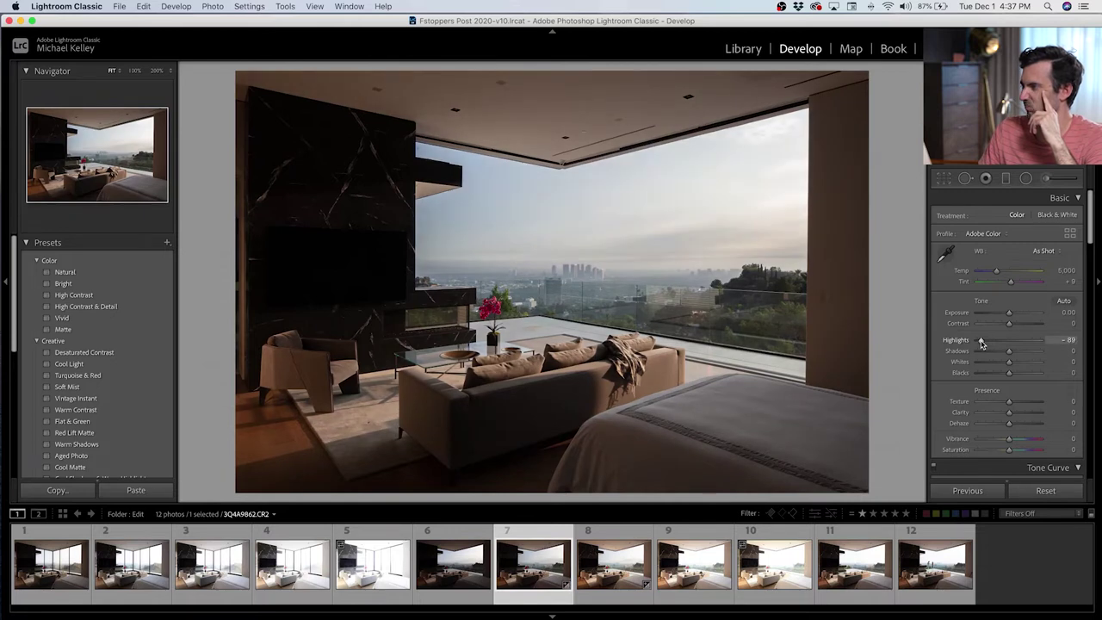
pyautogui.moveTo(981, 343); pyautogui.dragTo(992, 343)
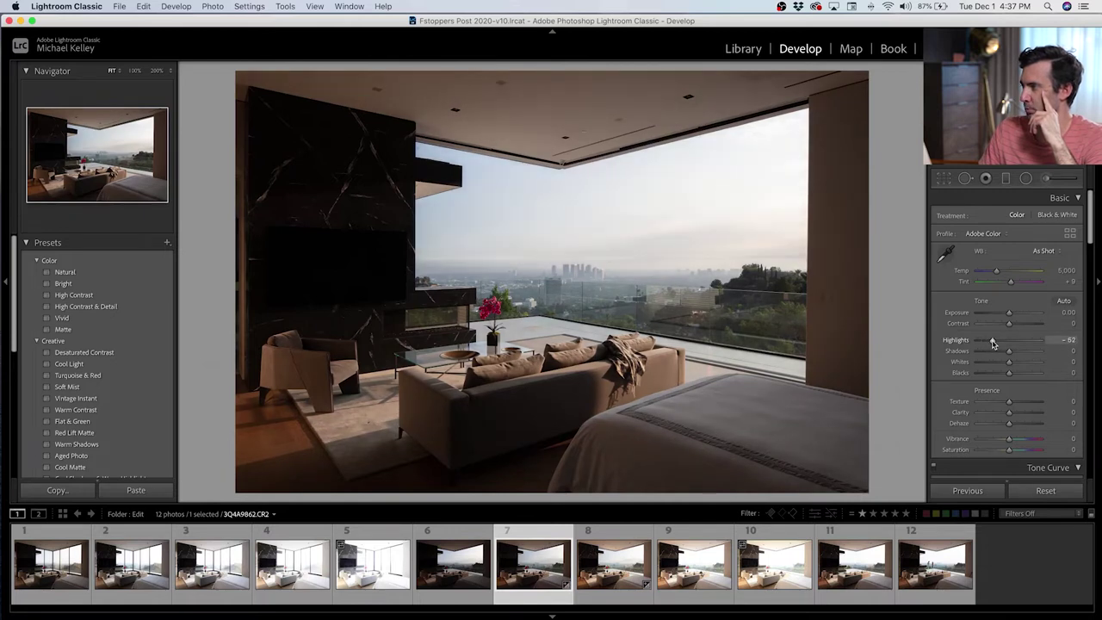
pyautogui.moveTo(993, 342)
pyautogui.mouseDown()
pyautogui.moveTo(976, 342)
pyautogui.moveTo(993, 343)
pyautogui.mouseUp()
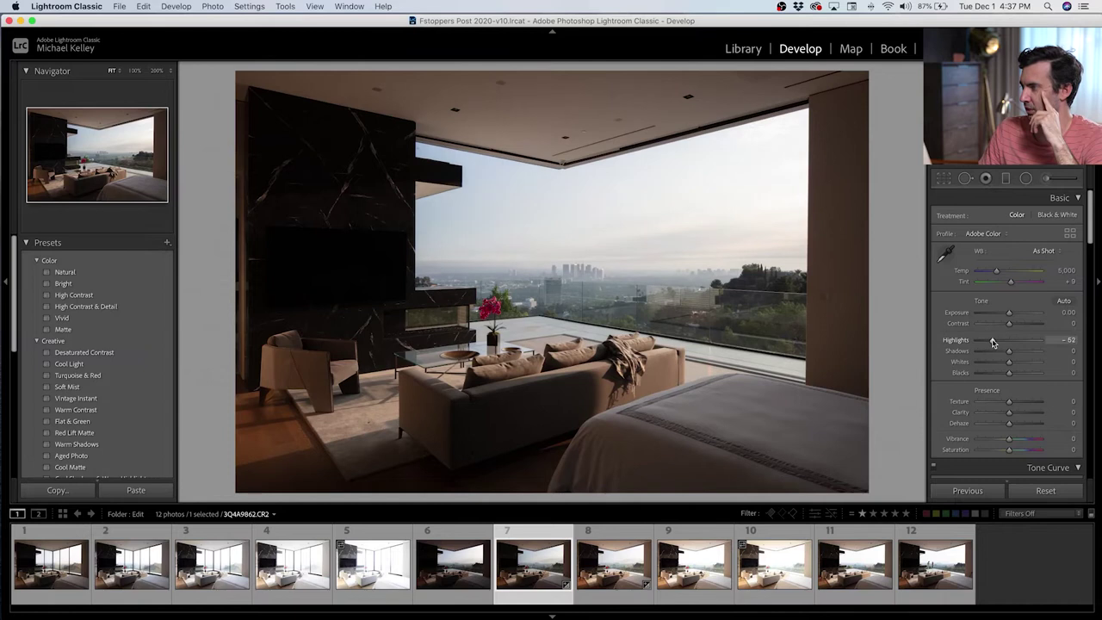
pyautogui.doubleClick(993, 343)
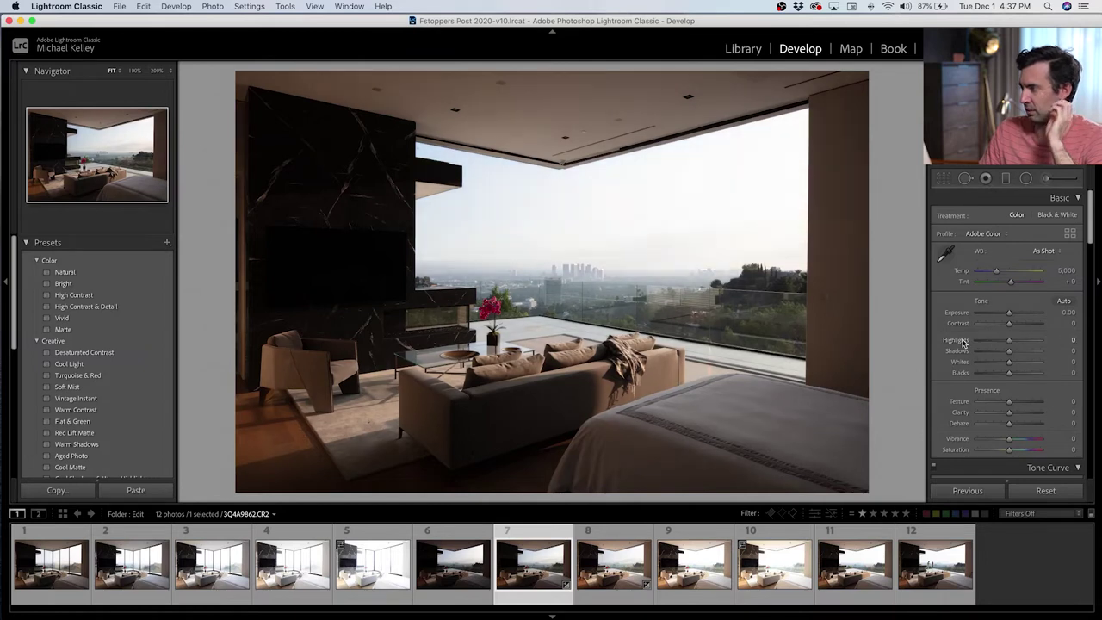
# Step: Set the highlights of the eighth photo to -80 and raise its shadows to +19
pyautogui.click(610, 565)
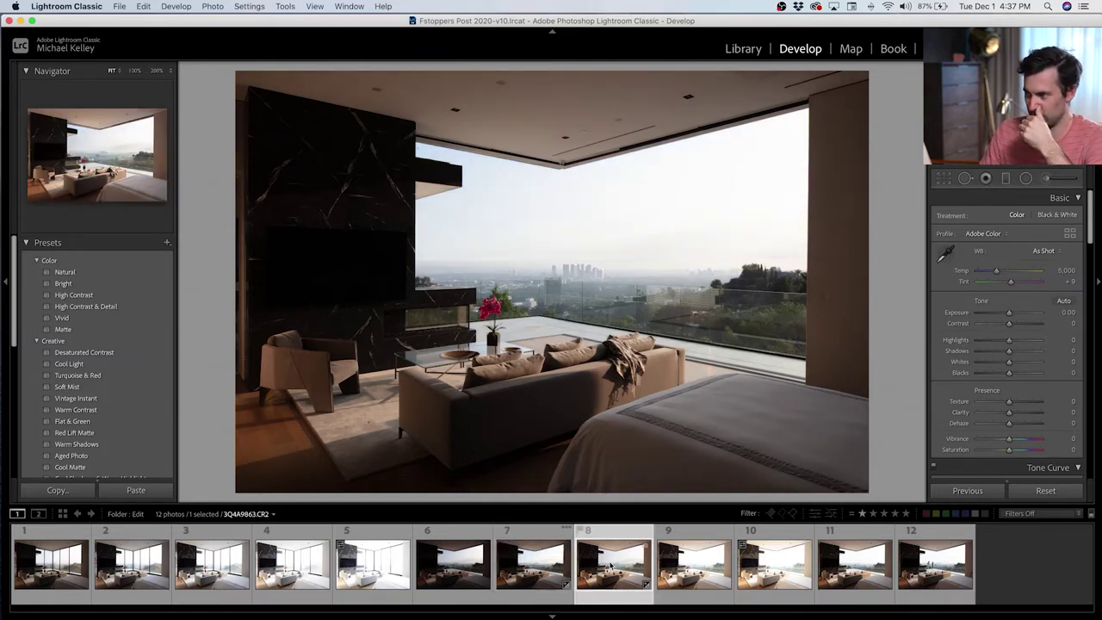
pyautogui.moveTo(978, 341); pyautogui.dragTo(990, 343)
pyautogui.moveTo(989, 343); pyautogui.dragTo(984, 342)
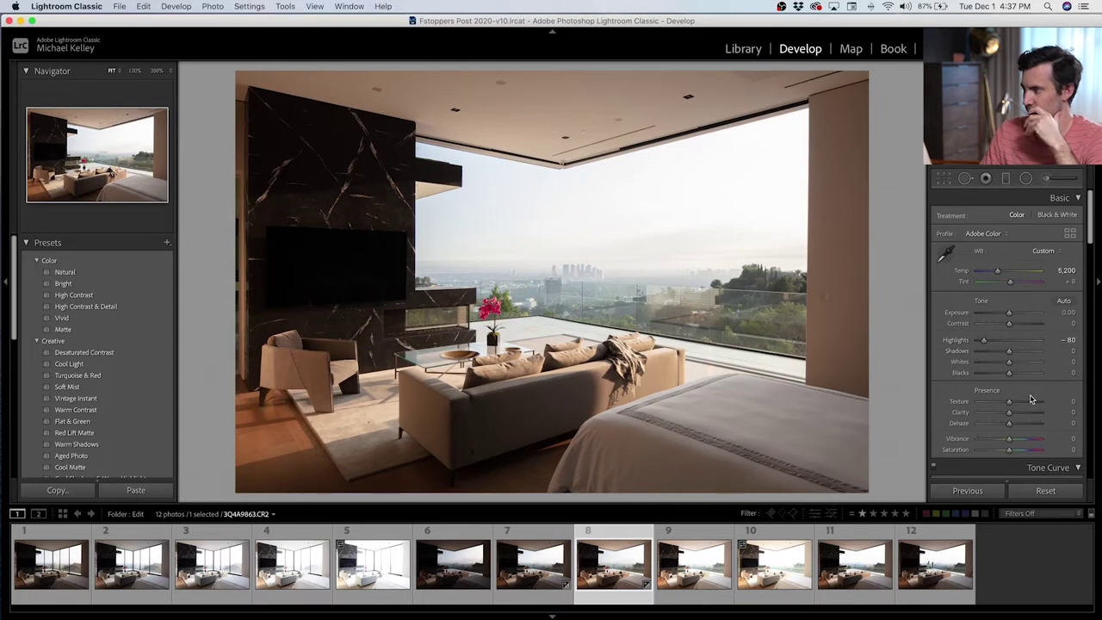
pyautogui.click(1017, 352)
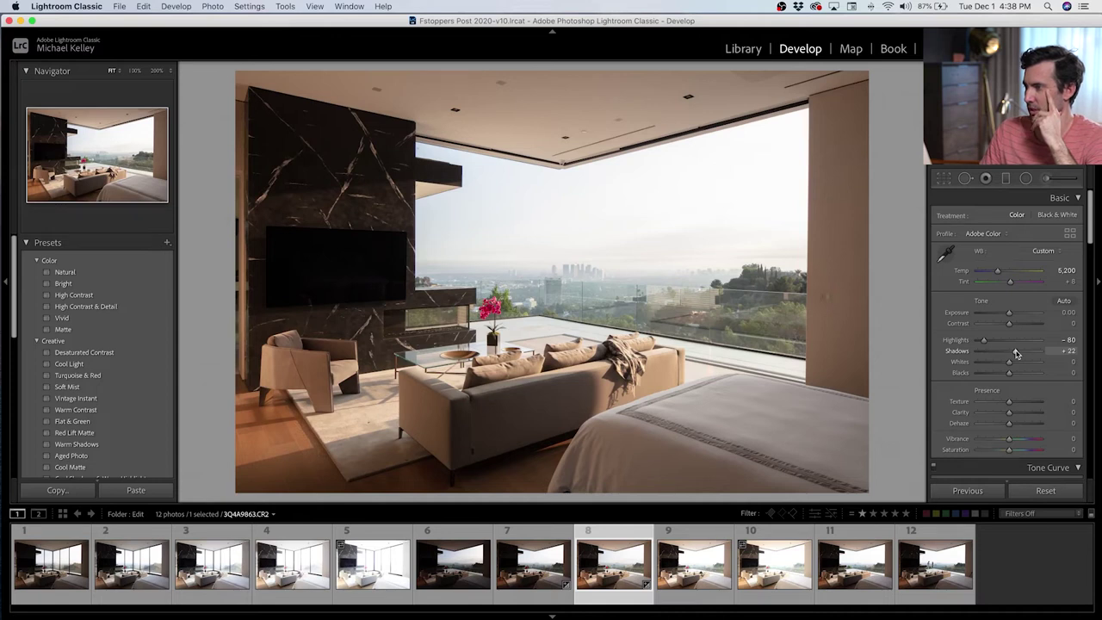
pyautogui.moveTo(1016, 353)
pyautogui.mouseDown()
pyautogui.moveTo(1029, 358)
pyautogui.moveTo(1016, 358)
pyautogui.mouseUp()
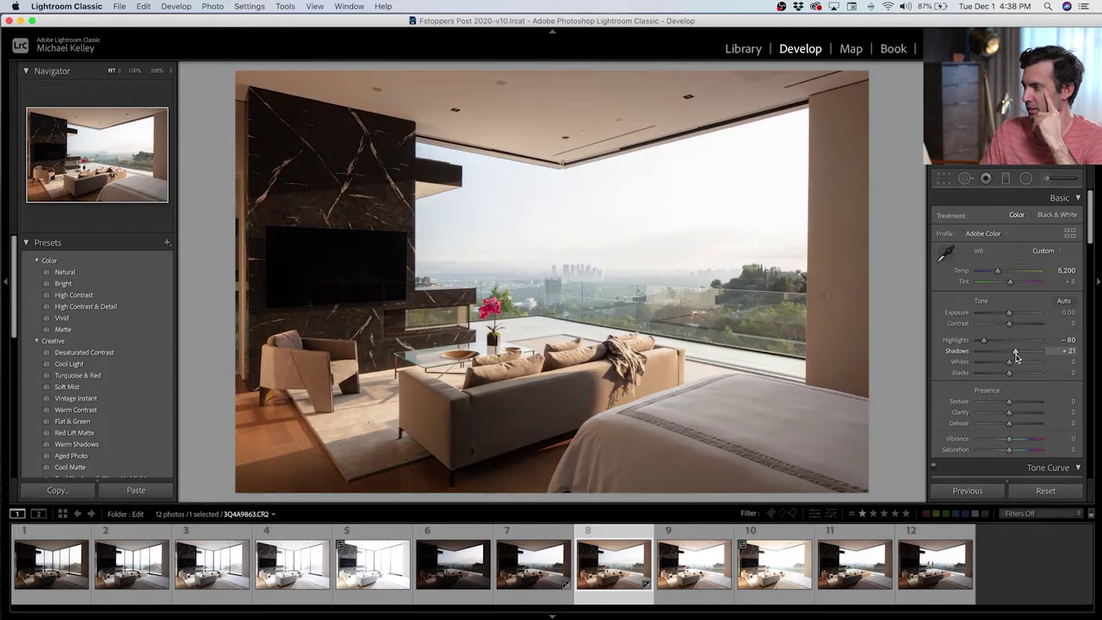
pyautogui.moveTo(1016, 358)
pyautogui.mouseDown()
pyautogui.moveTo(1040, 357)
pyautogui.moveTo(1016, 356)
pyautogui.mouseUp()
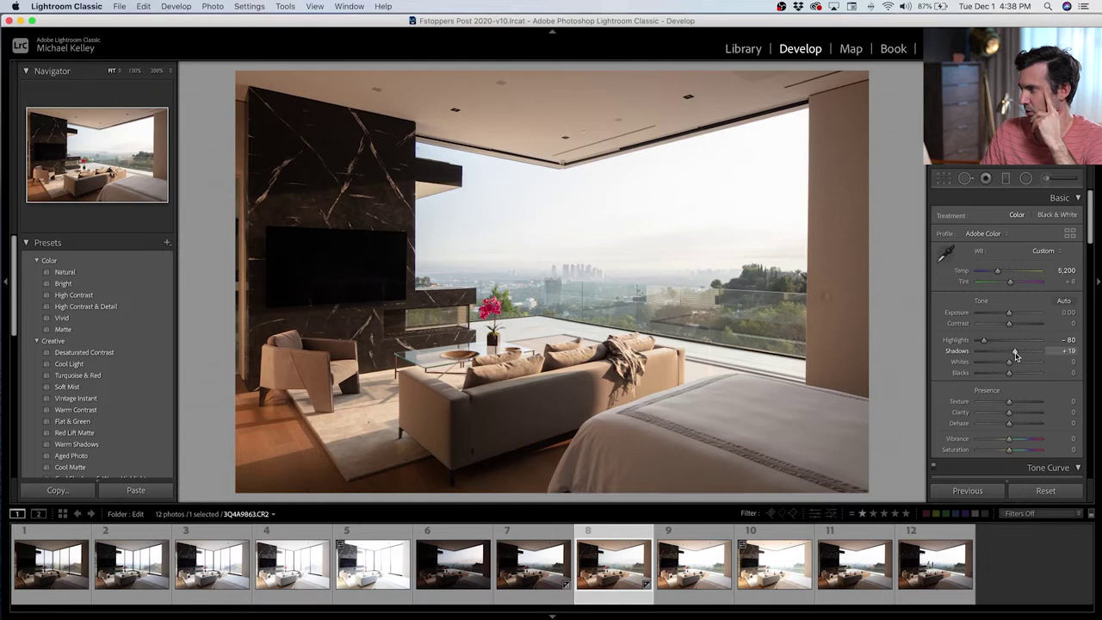
# Step: Set the eighth photo's clarity to +12, texture to +5, contrast to +12 and shadows to +34
pyautogui.moveTo(1009, 413); pyautogui.dragTo(1013, 407)
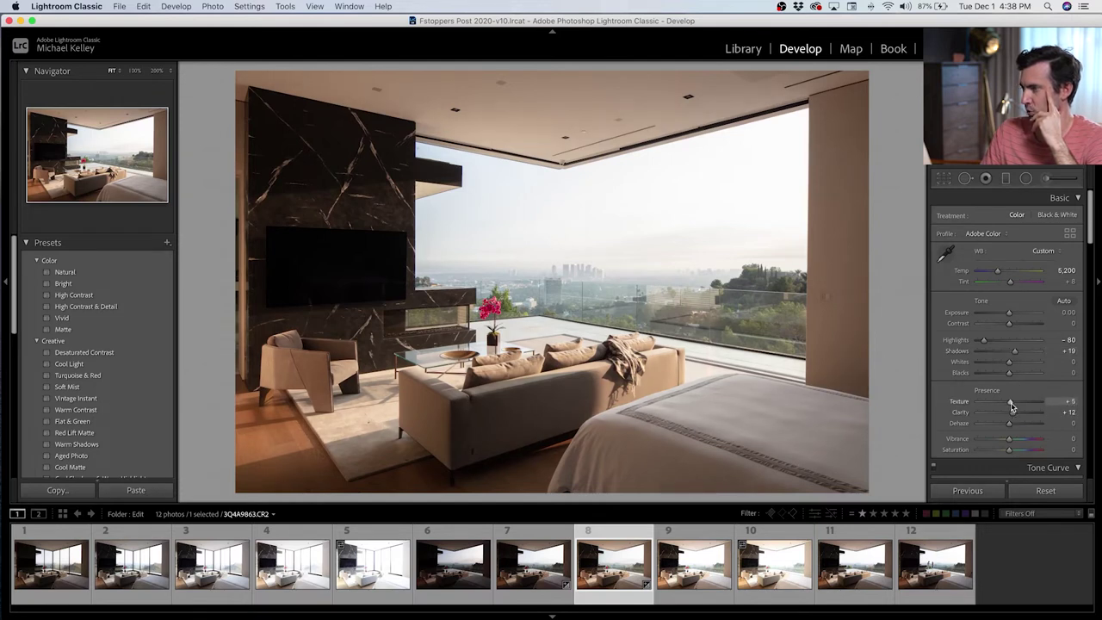
pyautogui.moveTo(1010, 325); pyautogui.dragTo(1016, 328)
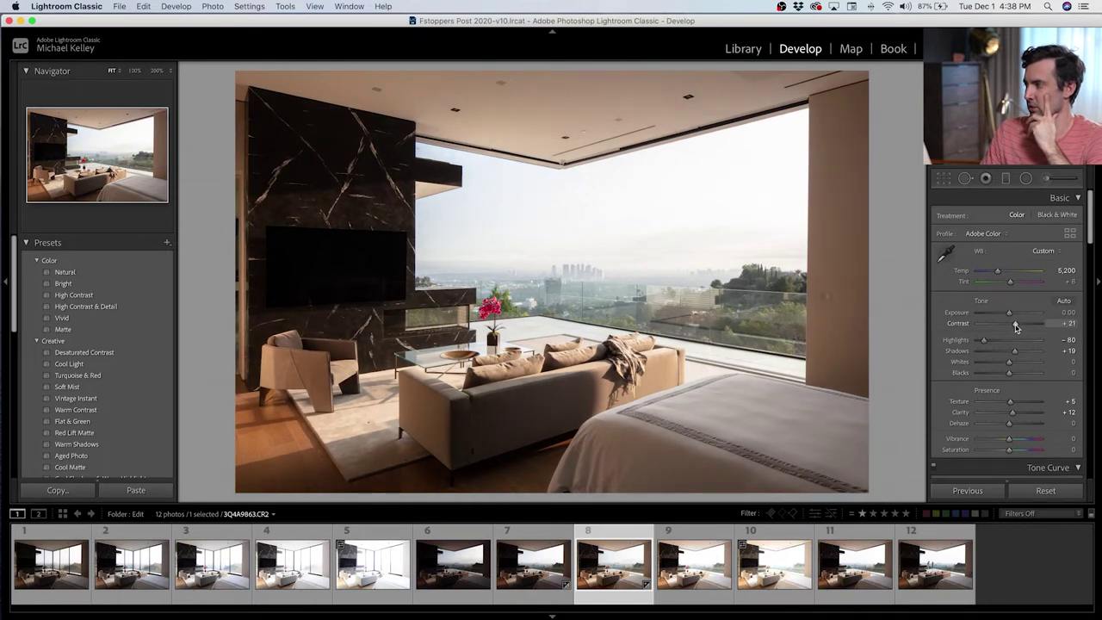
pyautogui.hotkey('ctrl', 'z')
pyautogui.moveTo(1014, 351); pyautogui.dragTo(1020, 355)
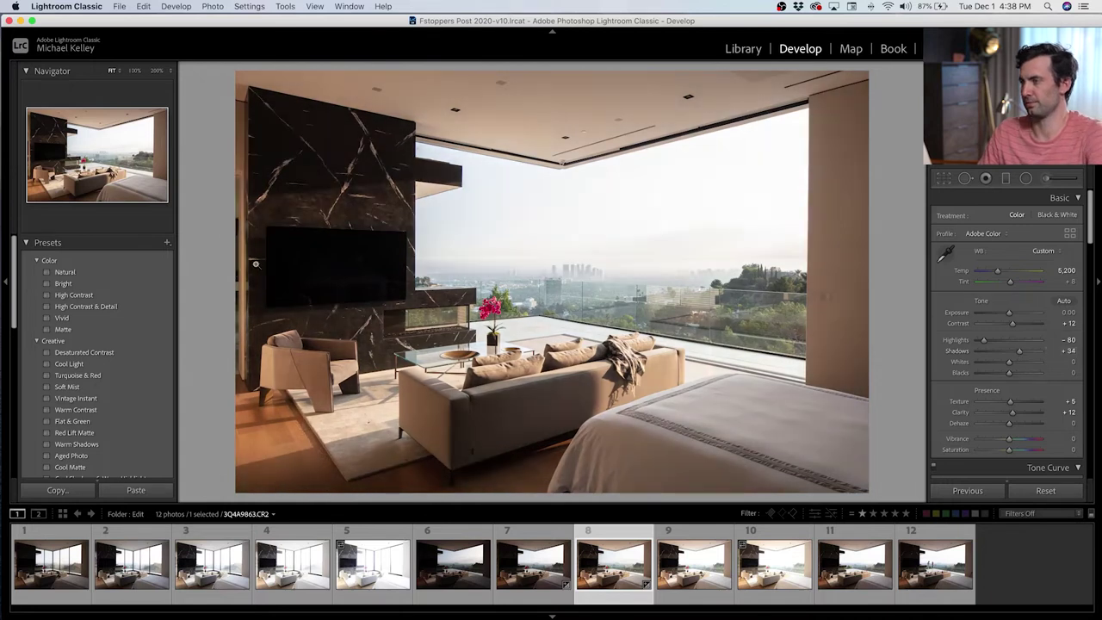
# Step: Add a diagonal graduated filter over the eighth photo's dark marble wall, with exposure reset to 0 and shadows at 26
pyautogui.press('m')
pyautogui.moveTo(317, 207); pyautogui.dragTo(430, 248)
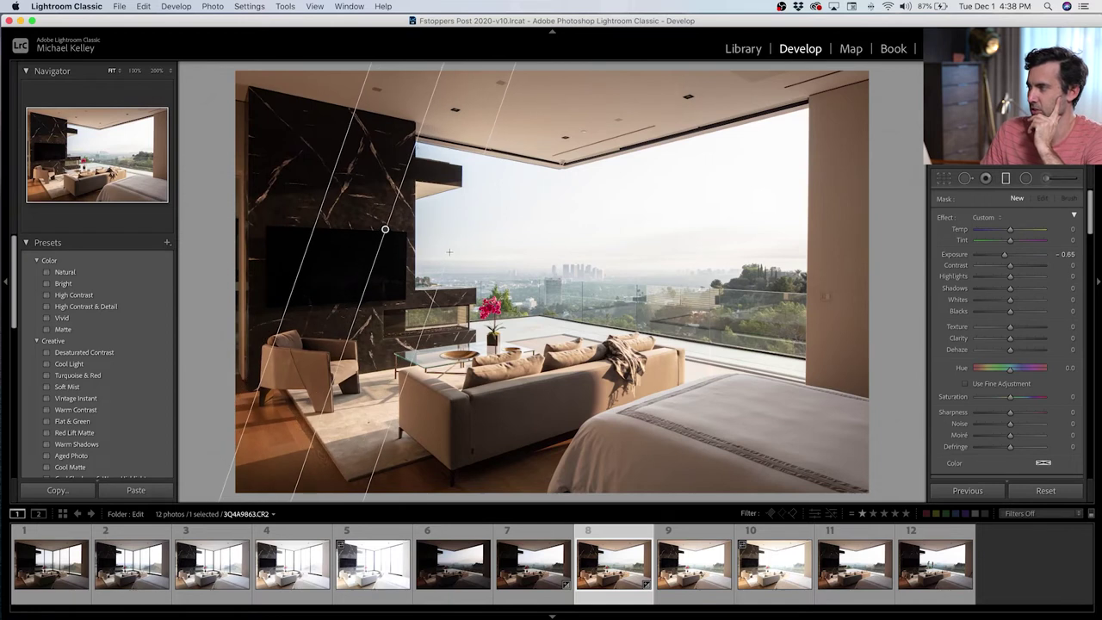
pyautogui.doubleClick(950, 256)
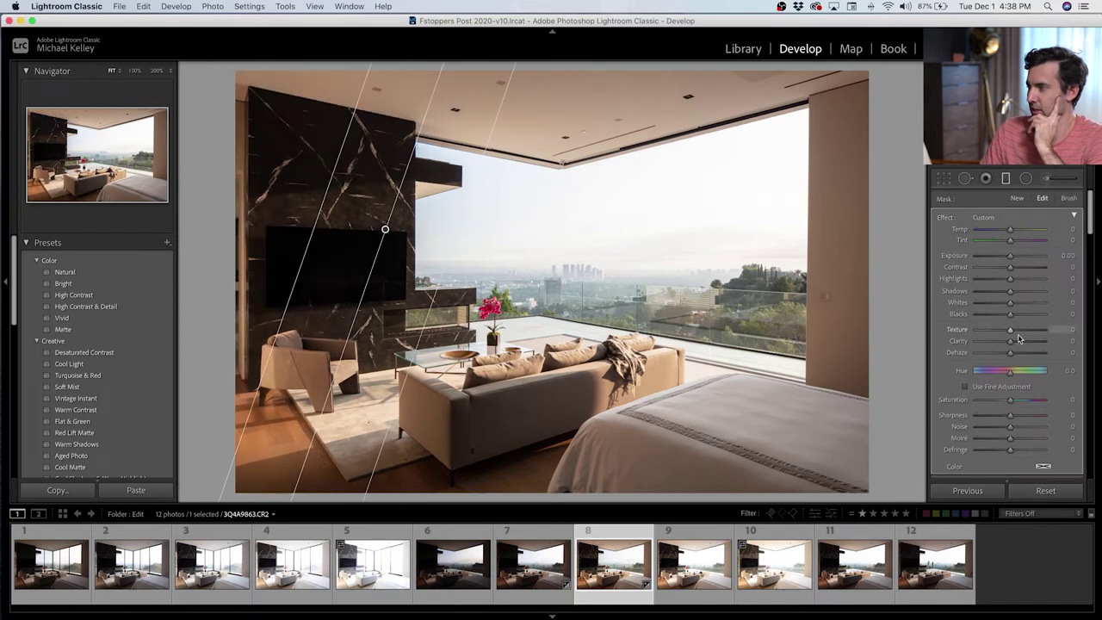
pyautogui.moveTo(1011, 292); pyautogui.dragTo(1020, 295)
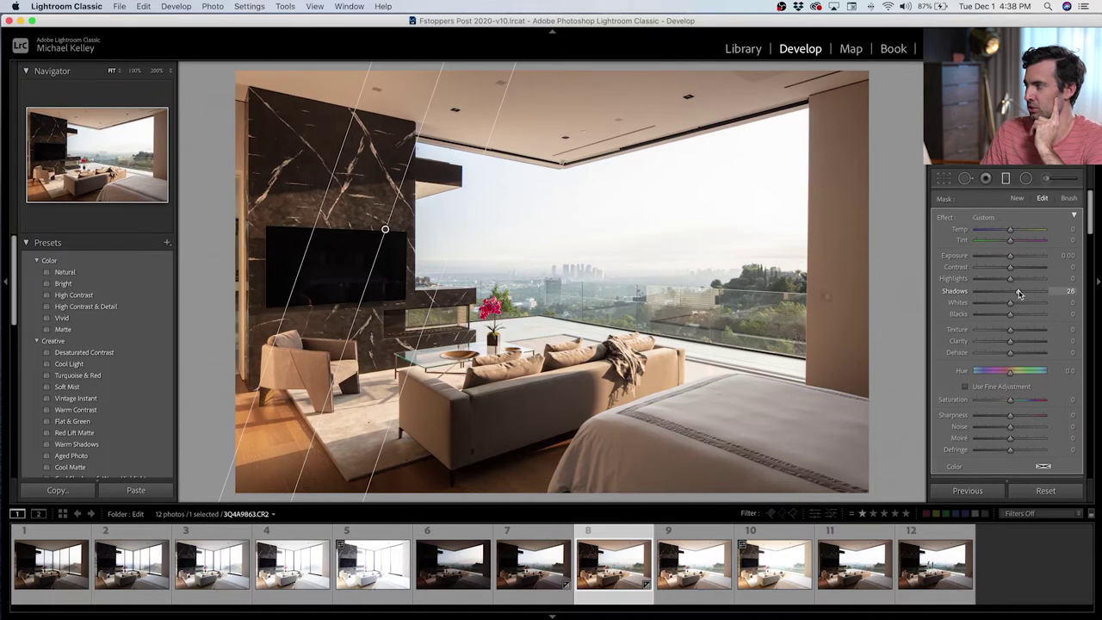
# Step: Compare the eighth photo repeatedly with its unedited version and close the graduated filter
pyautogui.press('\\')
pyautogui.press('\\')
pyautogui.press('\\')
pyautogui.press('\\')
pyautogui.press('\\')
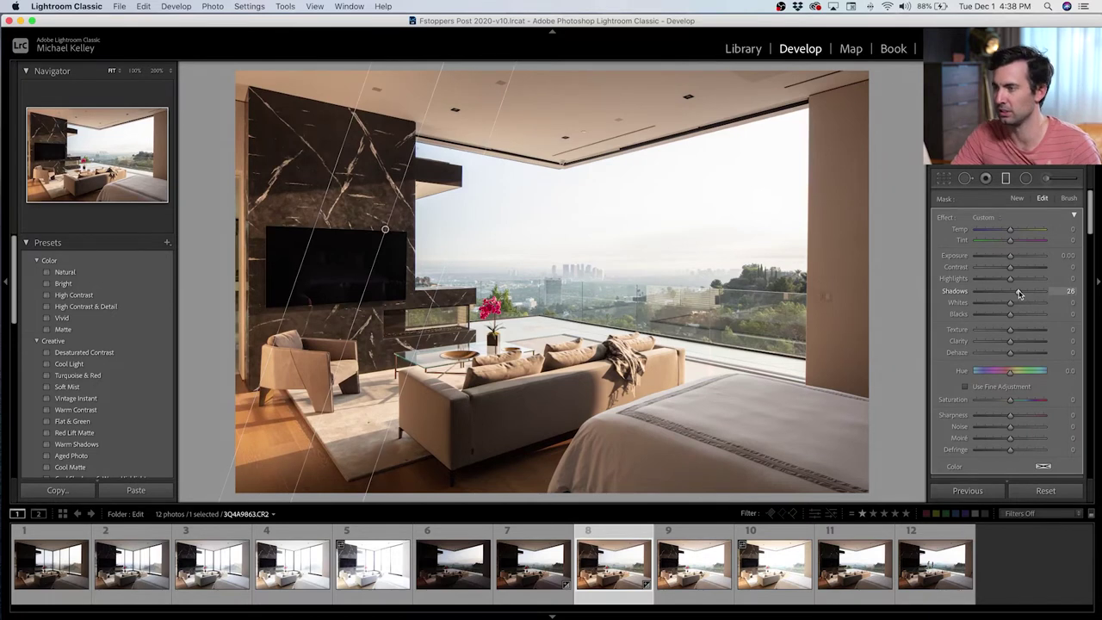
pyautogui.press('\\')
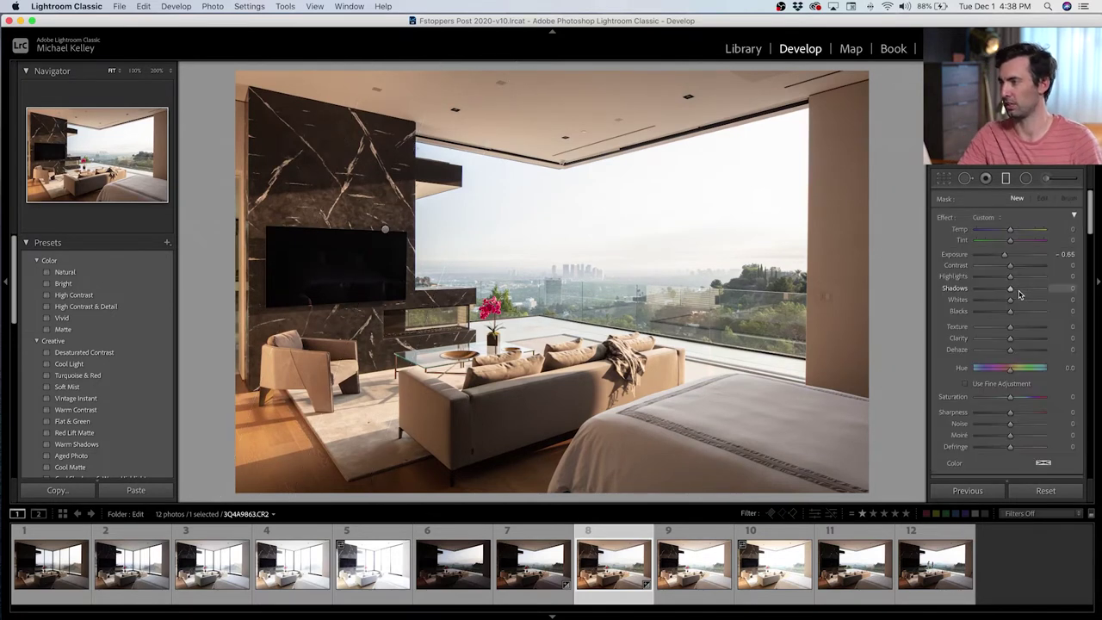
pyautogui.press('m')
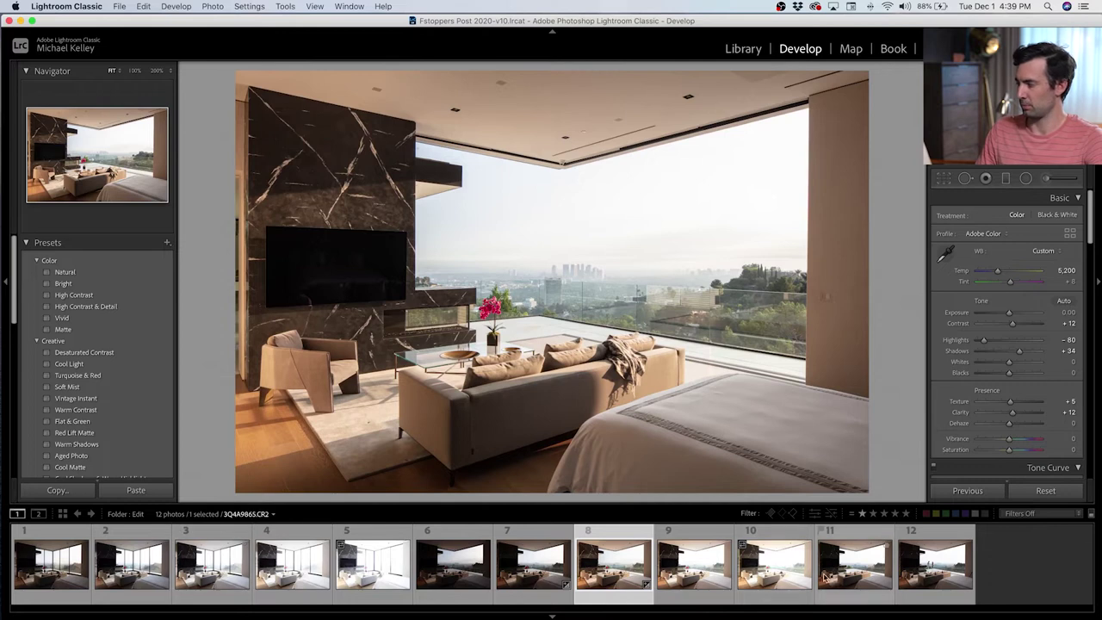
# Step: Synchronize all settings of the eighth photo to the eleventh and twelfth photos and review the synchronized photos
pyautogui.keyDown('super'); pyautogui.click(849, 569); pyautogui.keyUp('super')
pyautogui.keyDown('super'); pyautogui.click(937, 570); pyautogui.keyUp('super')
pyautogui.press('super+shift+s')
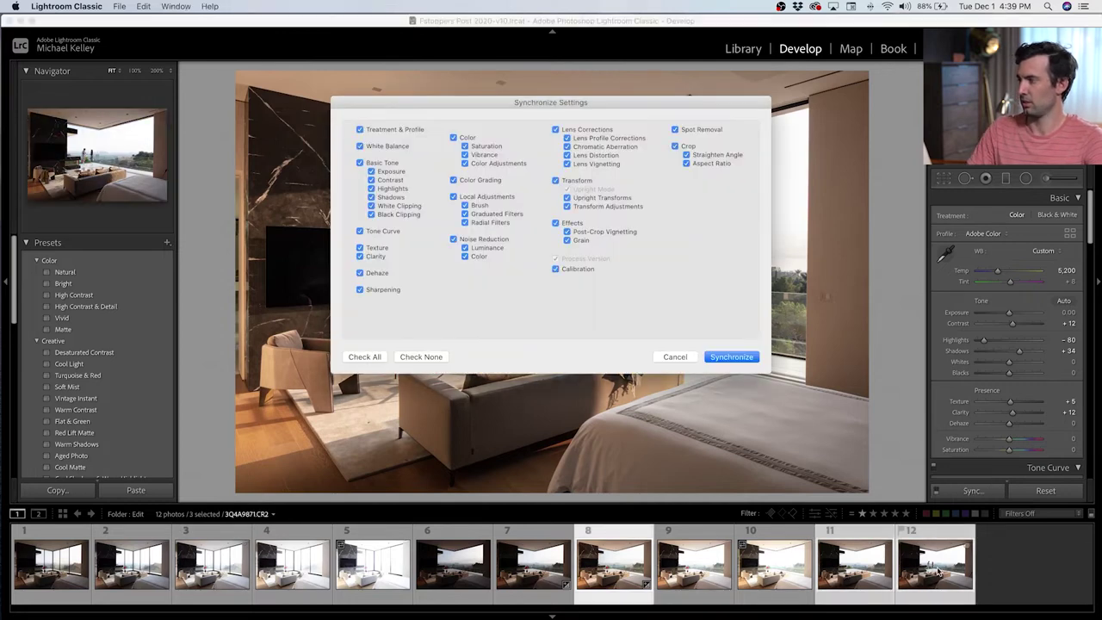
pyautogui.press('Return')
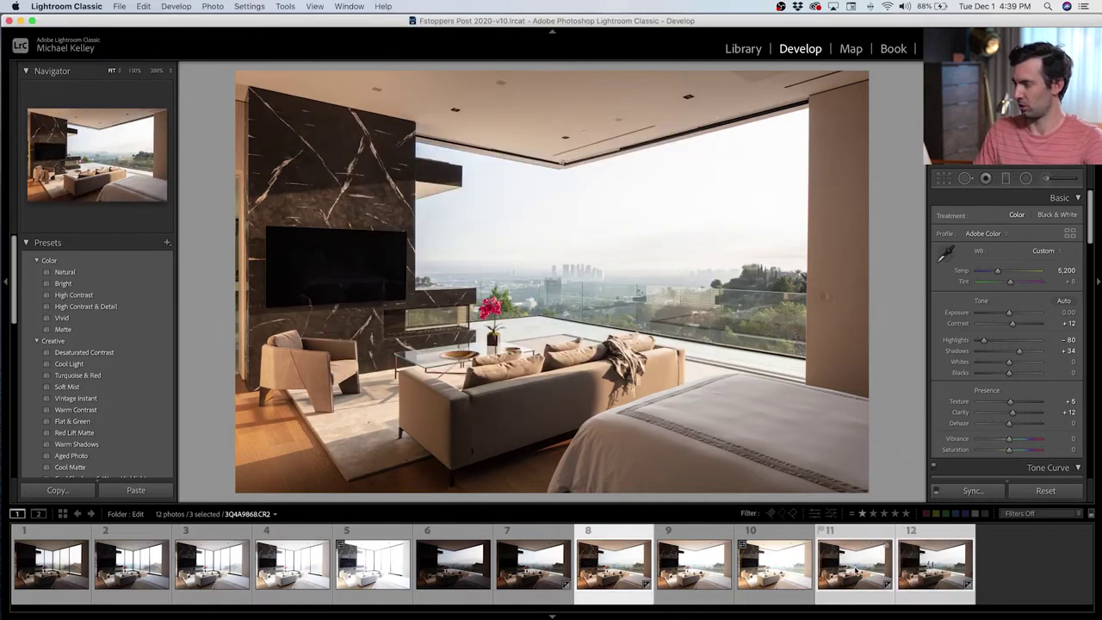
pyautogui.click(855, 565)
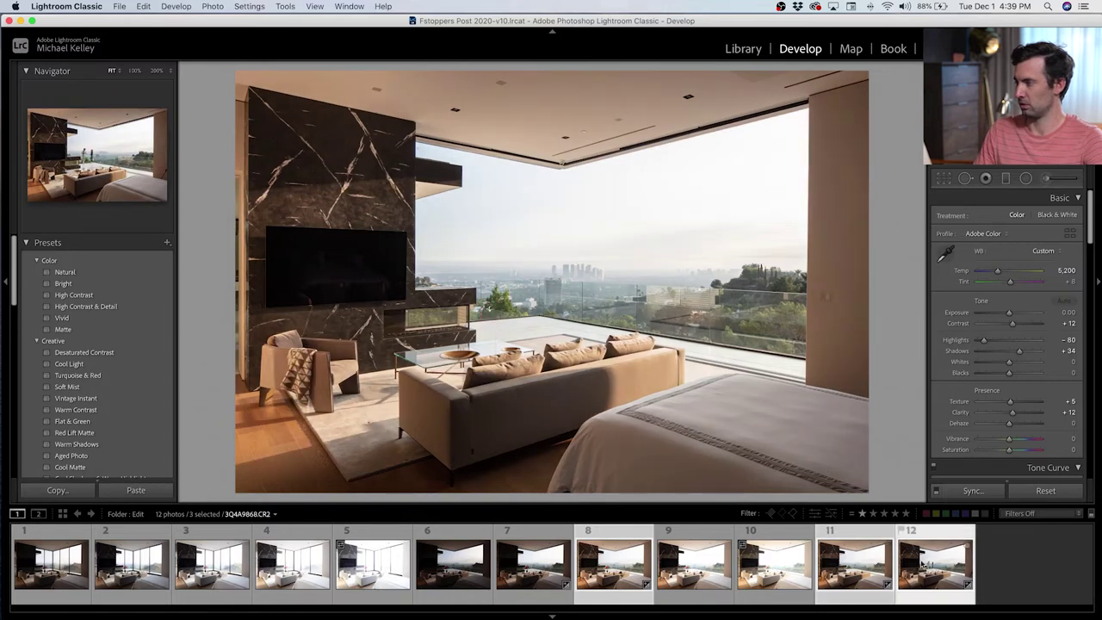
pyautogui.click(614, 564)
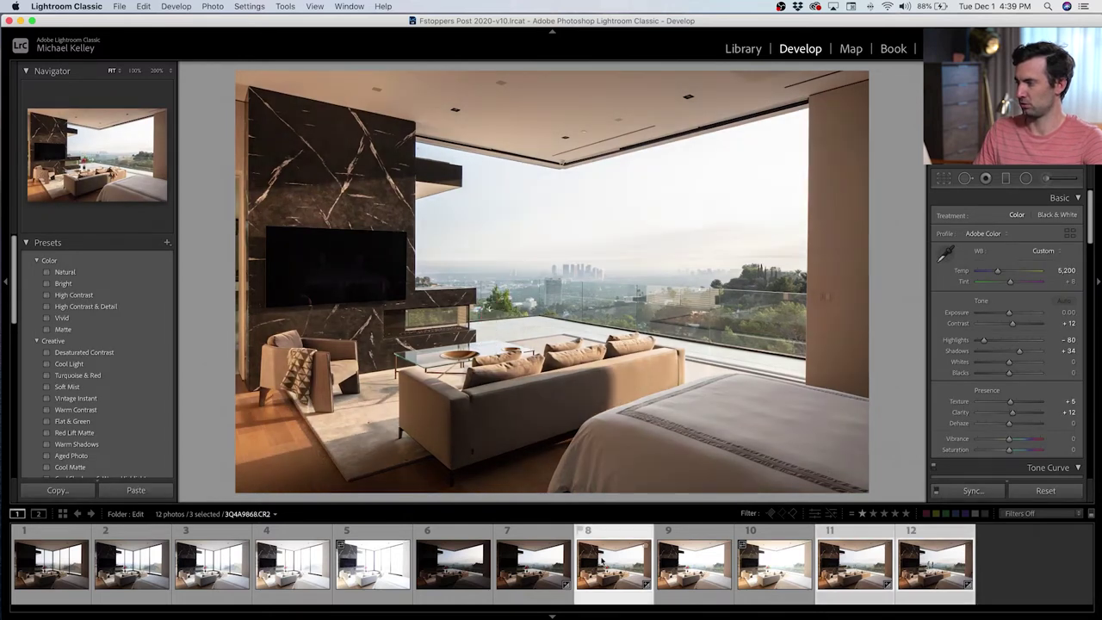
# Step: Synchronize all settings of the eighth photo to the second photo
pyautogui.click(215, 570)
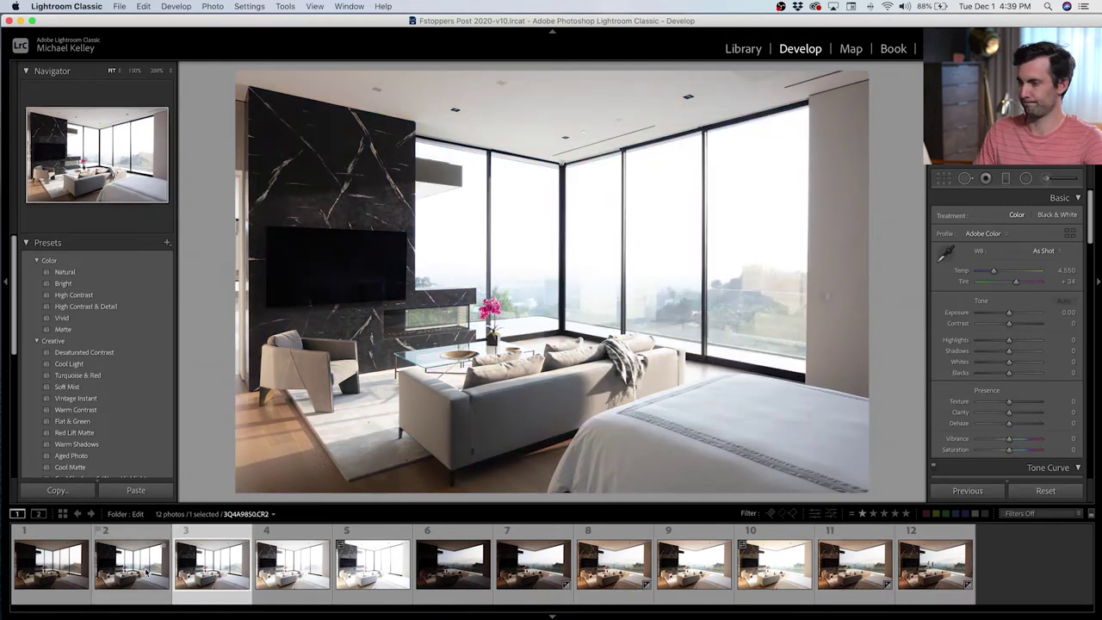
pyautogui.click(147, 572)
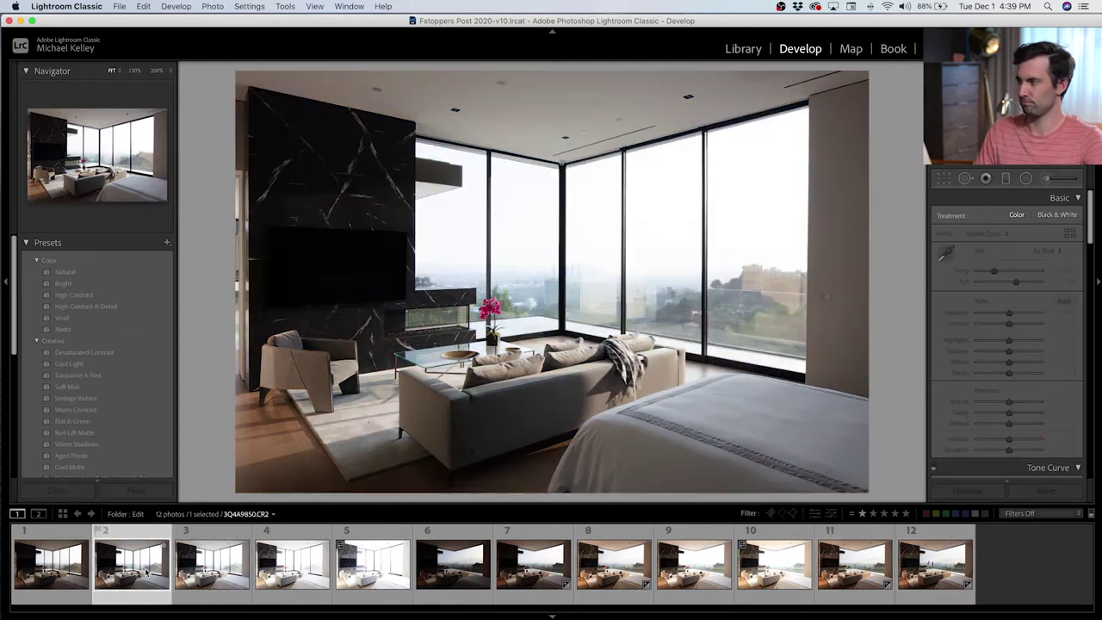
pyautogui.keyDown('super'); pyautogui.click(615, 580); pyautogui.keyUp('super')
pyautogui.press('super+shift+s')
pyautogui.press('Return')
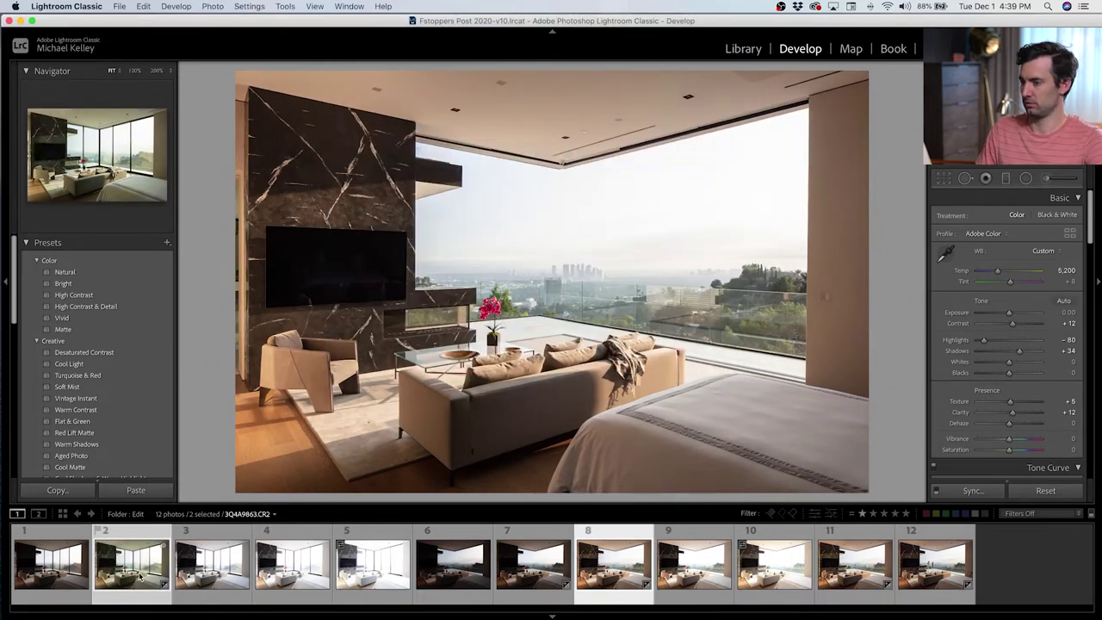
# Step: Sample a neutral white balance from the second photo's ceiling and warm its temperature to 5,500
pyautogui.click(140, 577)
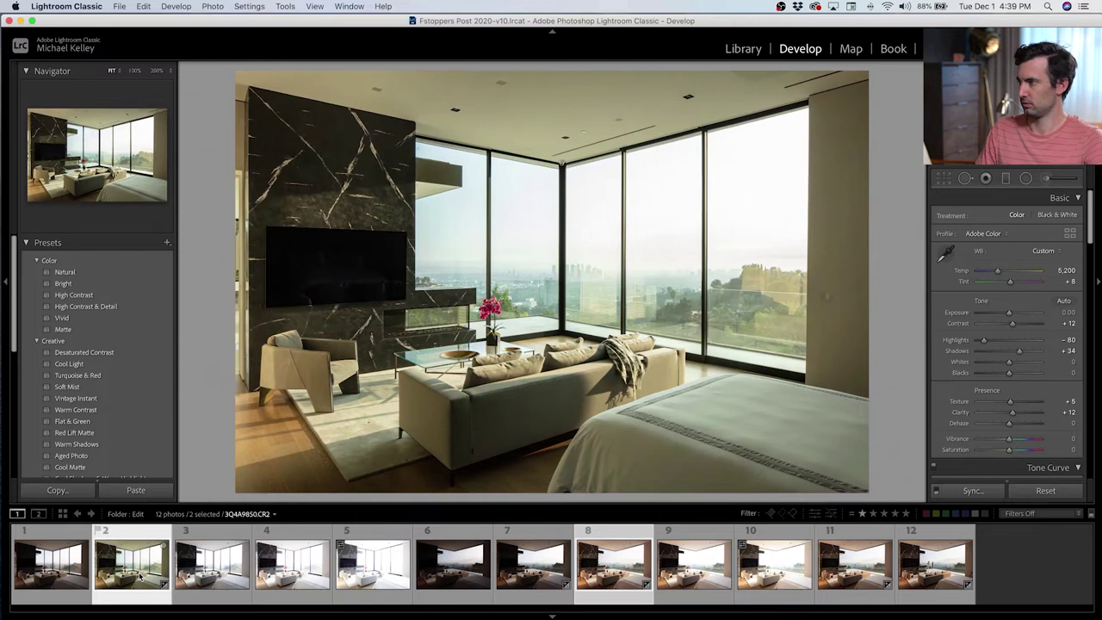
pyautogui.click(944, 253)
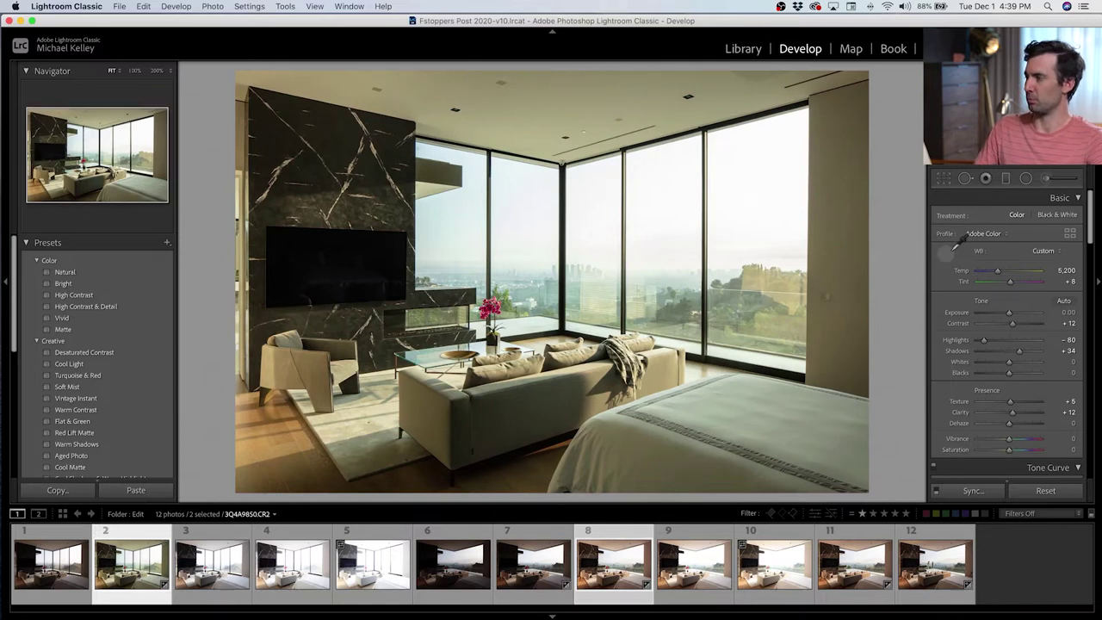
pyautogui.click(575, 123)
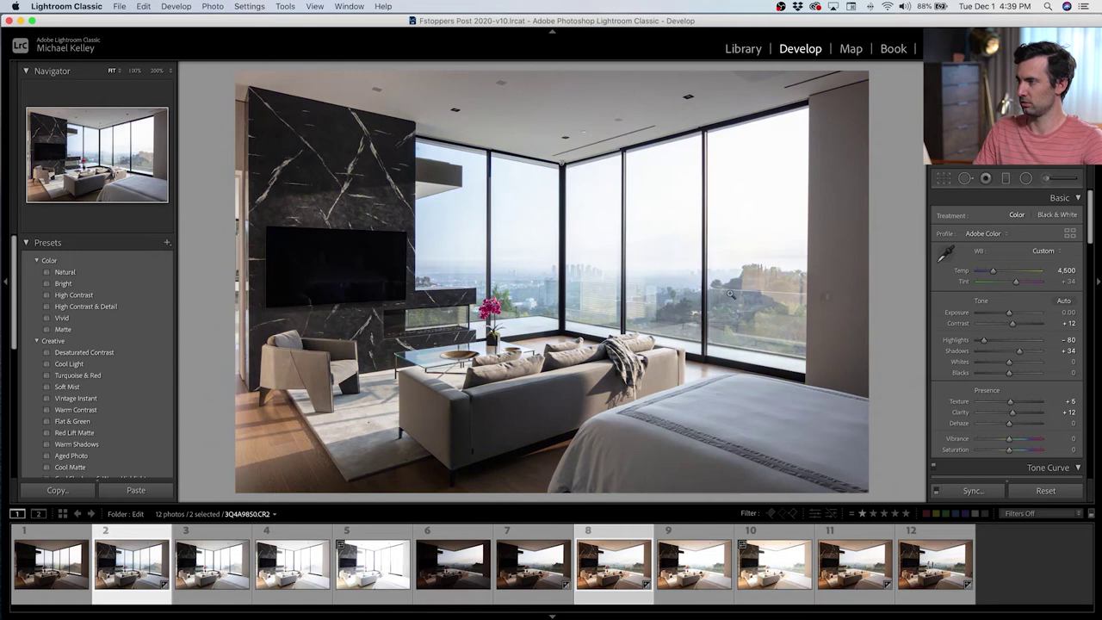
pyautogui.press('Up')
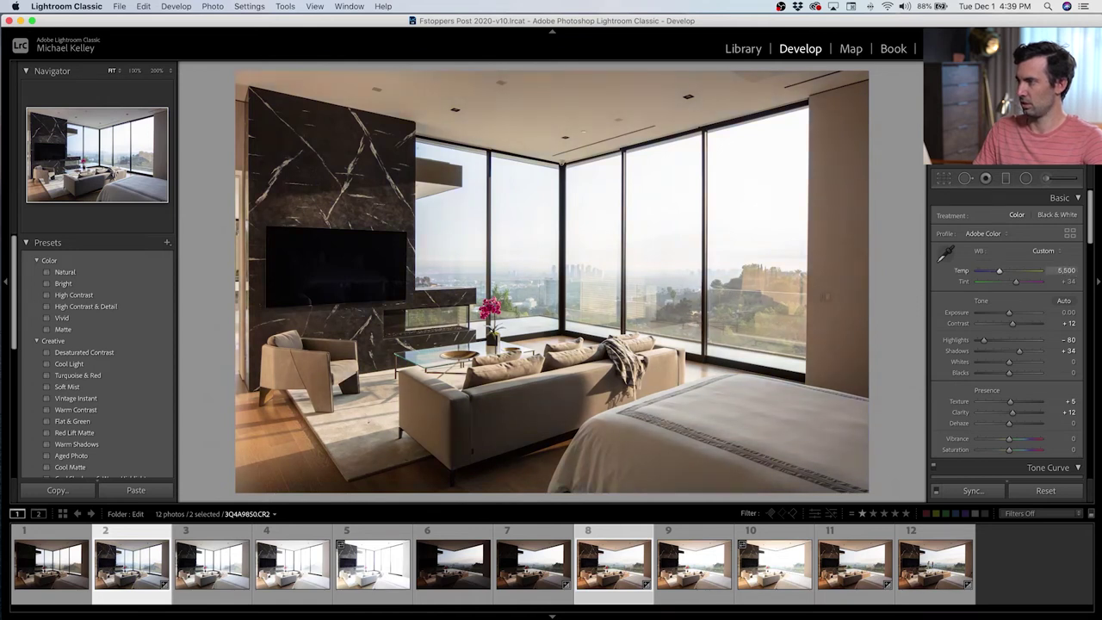
# Step: Synchronize the eighth photo's settings to the second photo again, replacing its adjusted white balance
pyautogui.click(633, 565)
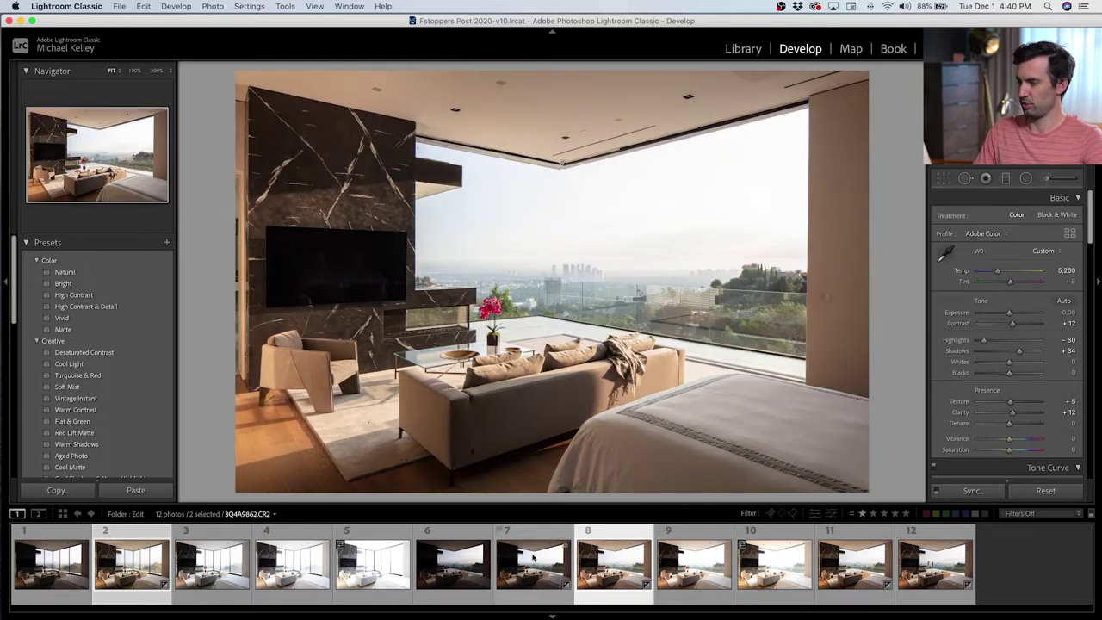
pyautogui.click(155, 564)
pyautogui.press('super+shift+s')
pyautogui.press('Return')
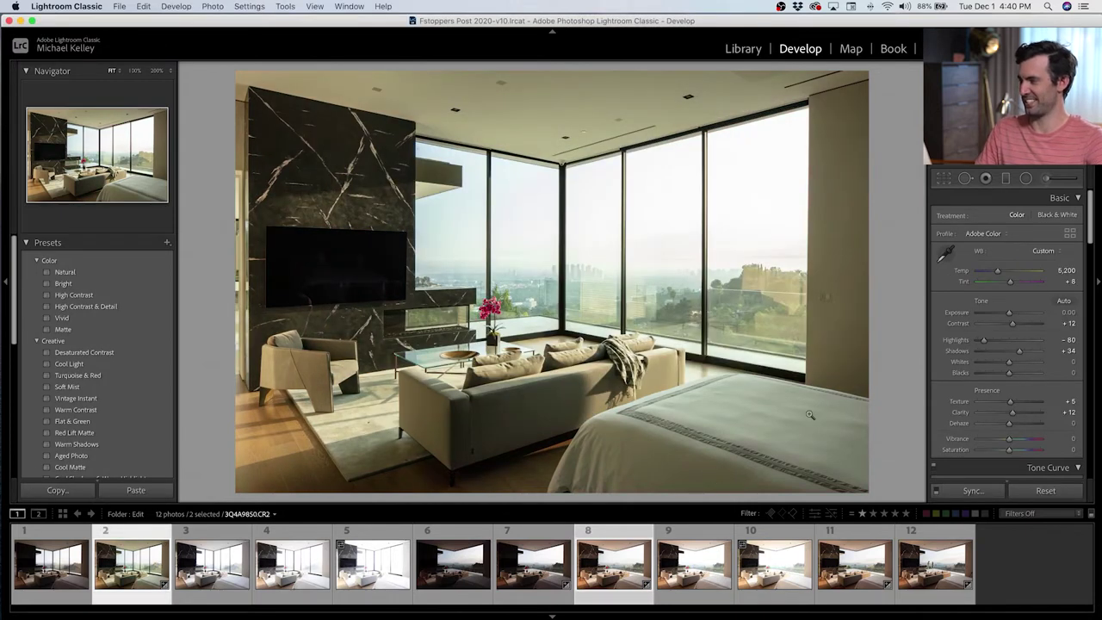
# Step: Resample the second photo's white balance from the ceiling and warm its temperature to 5,950
pyautogui.click(948, 254)
pyautogui.click(606, 121)
pyautogui.moveTo(1040, 271); pyautogui.dragTo(1087, 271)
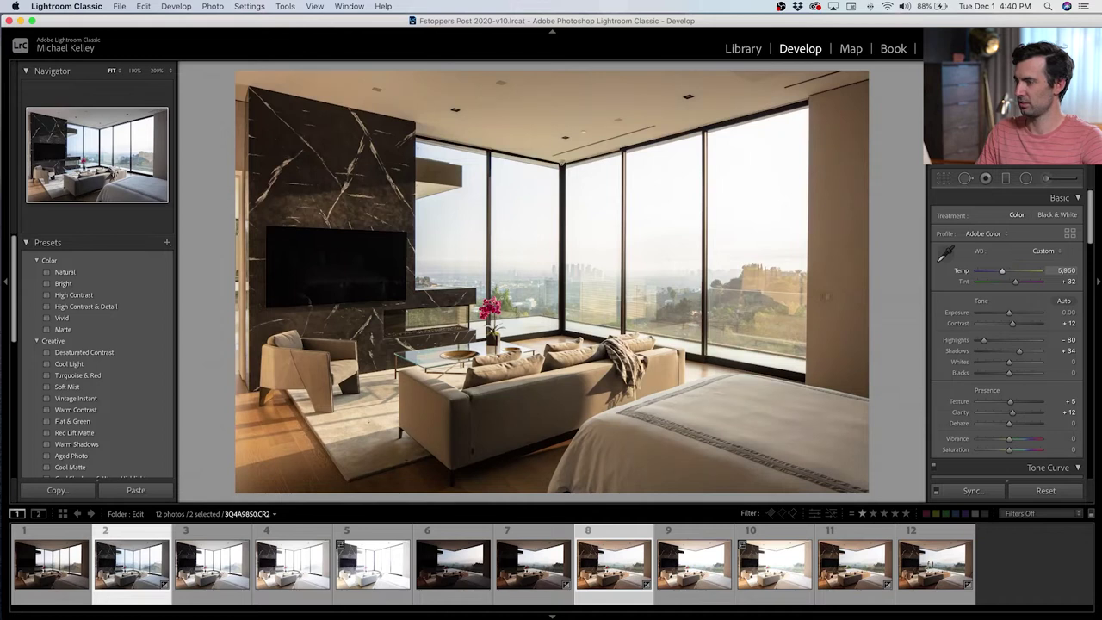
# Step: Set the eighth photo's tint to +4 and the second photo's tint to +35, switching between both to match them
pyautogui.click(634, 567)
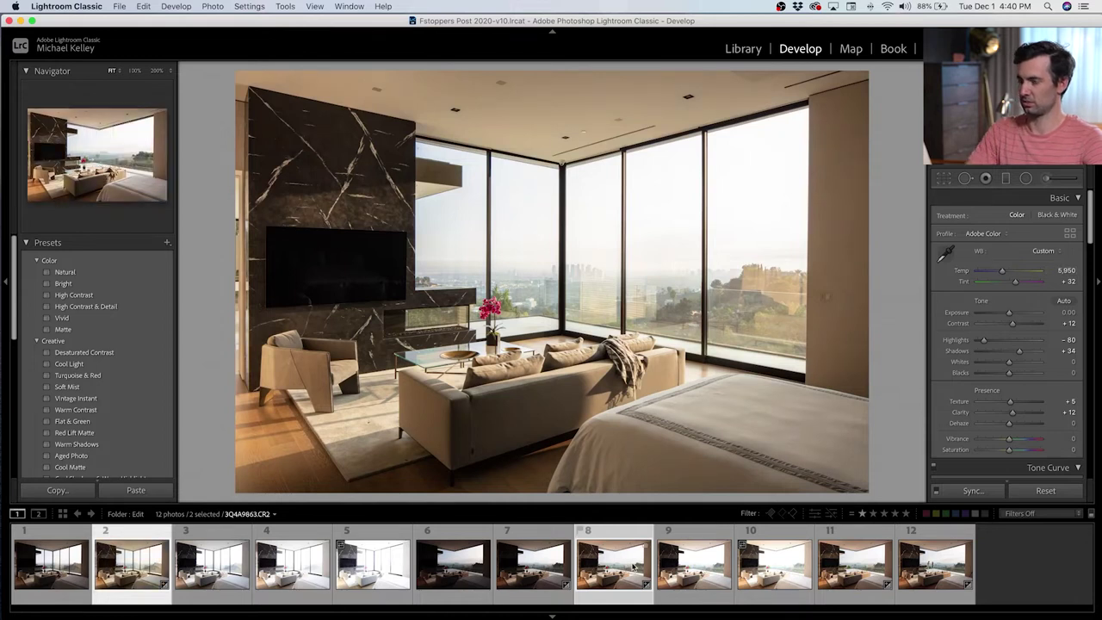
pyautogui.press('super+Left')
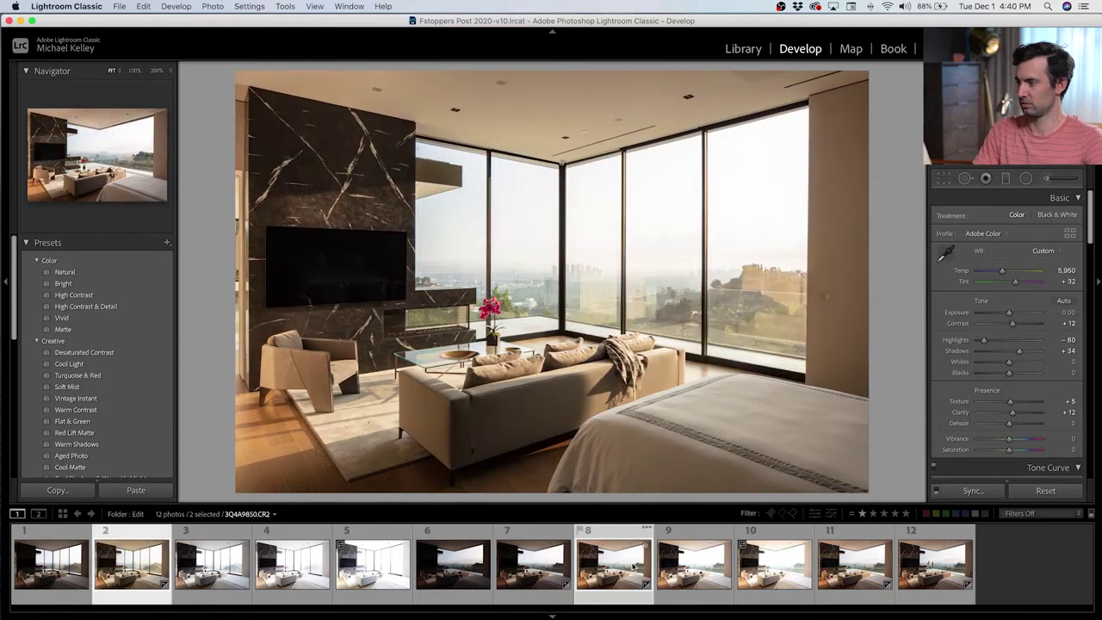
pyautogui.press('super+Right')
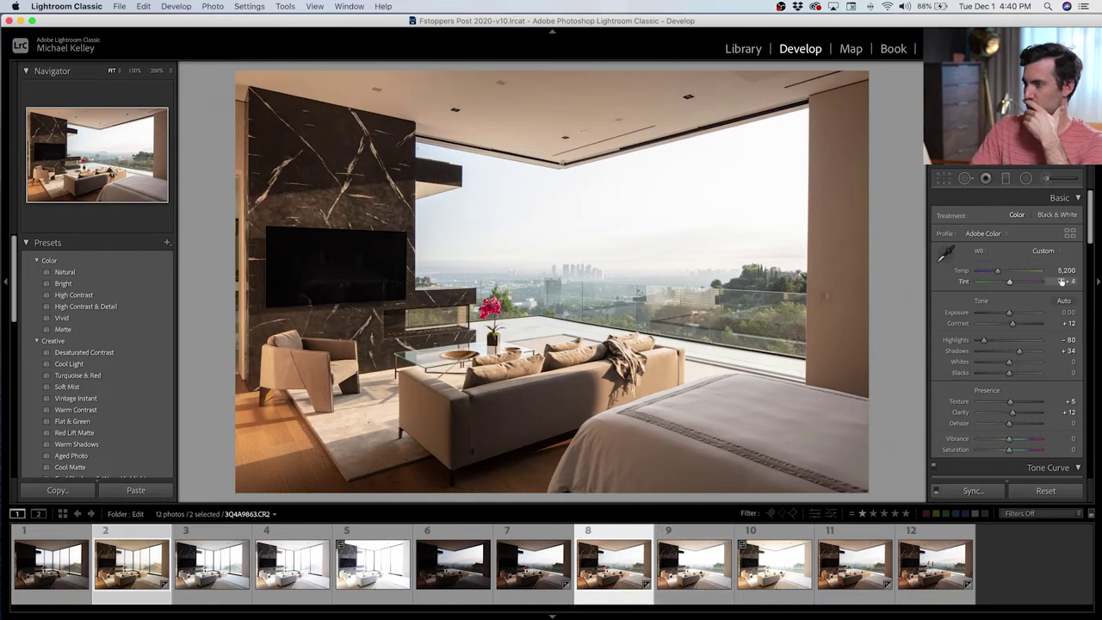
pyautogui.press('super+Left')
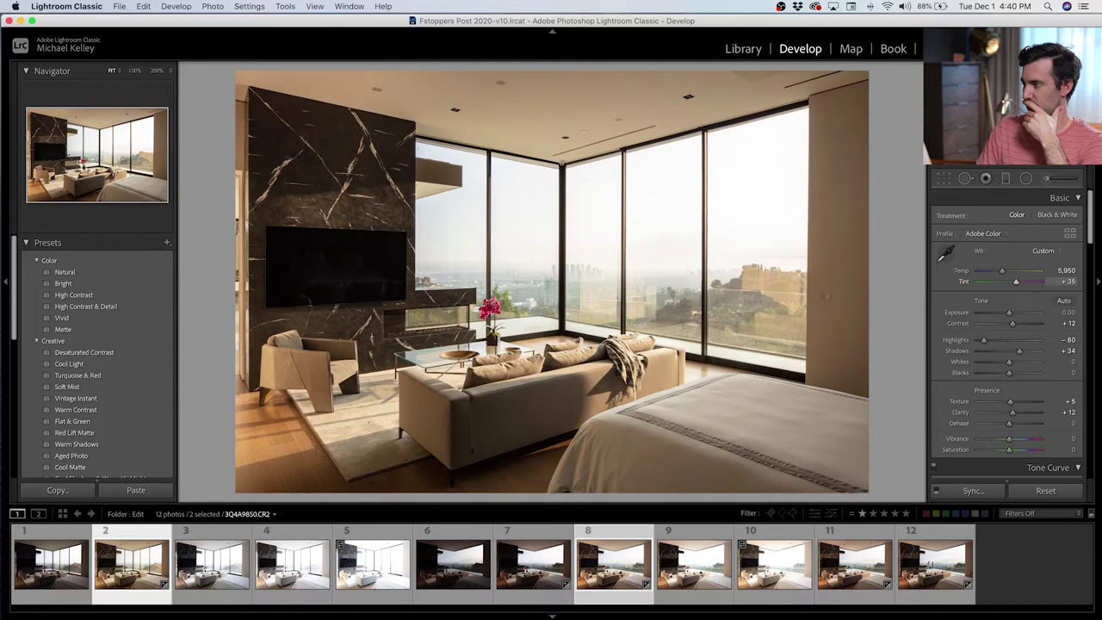
pyautogui.press('super+Right')
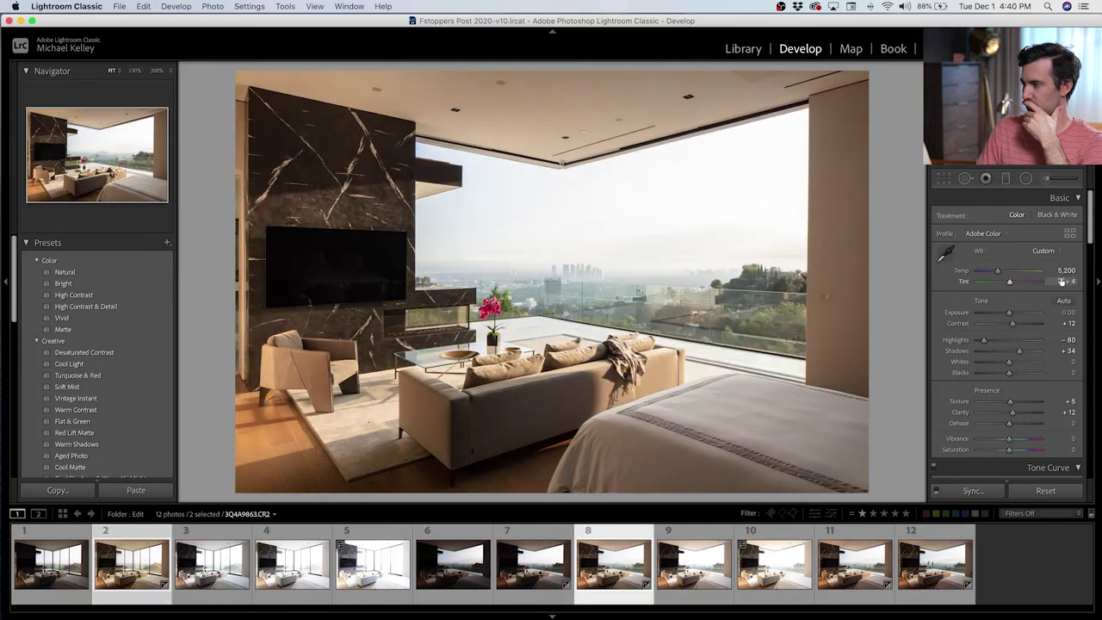
# Step: Compare the color of the second and eighth photos by alternating between them, and leave only the eighth selected
pyautogui.press('super+Left')
pyautogui.press('super+Right')
pyautogui.press('super+Left')
pyautogui.press('super+Right')
pyautogui.press('super+Left')
pyautogui.press('super+Right')
pyautogui.press('super+Left')
pyautogui.press('super+Right')
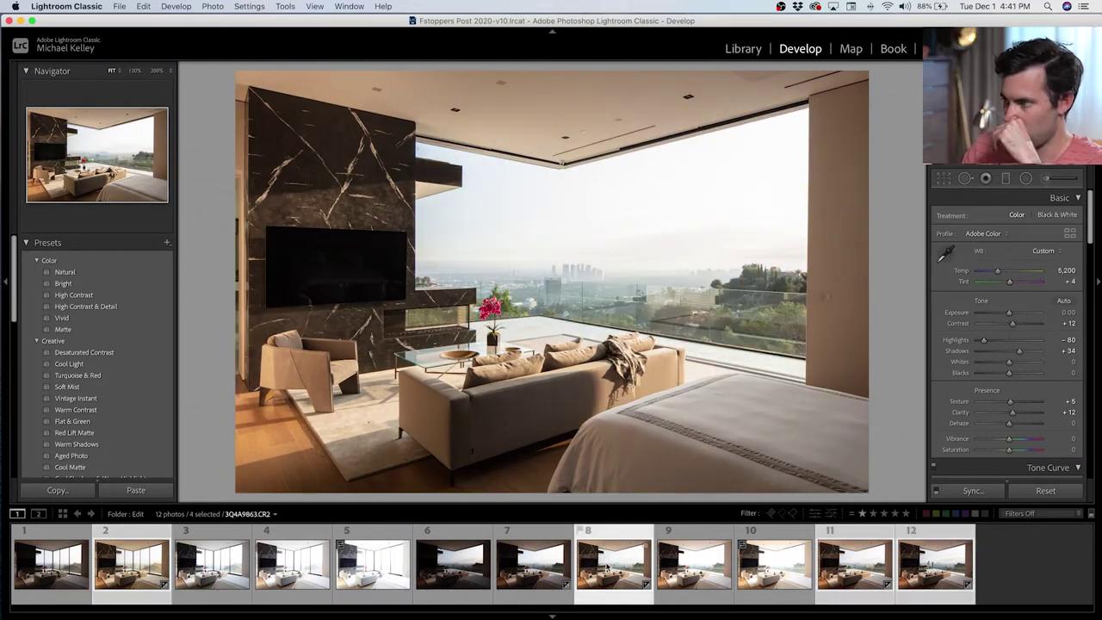
pyautogui.click(623, 532)
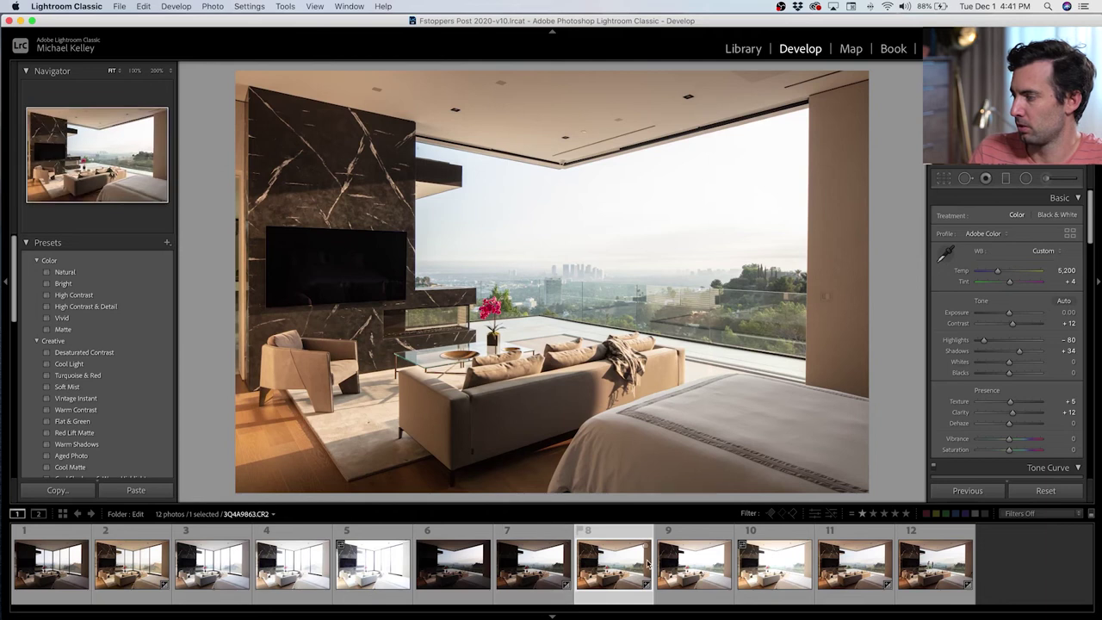
# Step: Synchronize all of the eighth photo's develop settings to the seventh photo and view the seventh photo
pyautogui.click(546, 564)
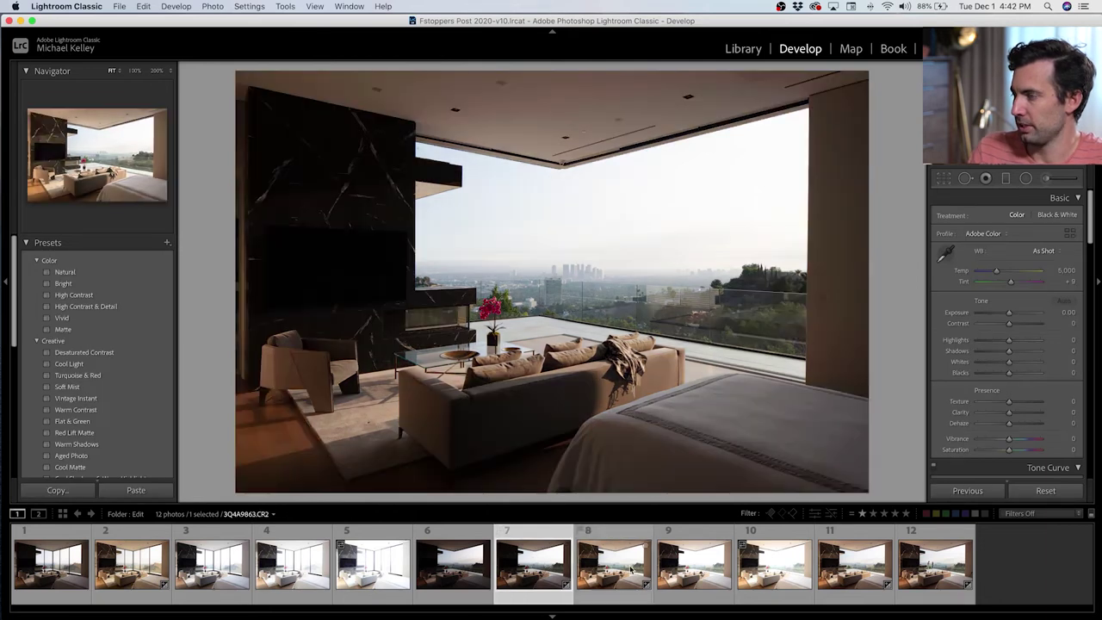
pyautogui.click(610, 571)
pyautogui.keyDown('super'); pyautogui.click(540, 567); pyautogui.keyUp('super')
pyautogui.press('super+shift+s')
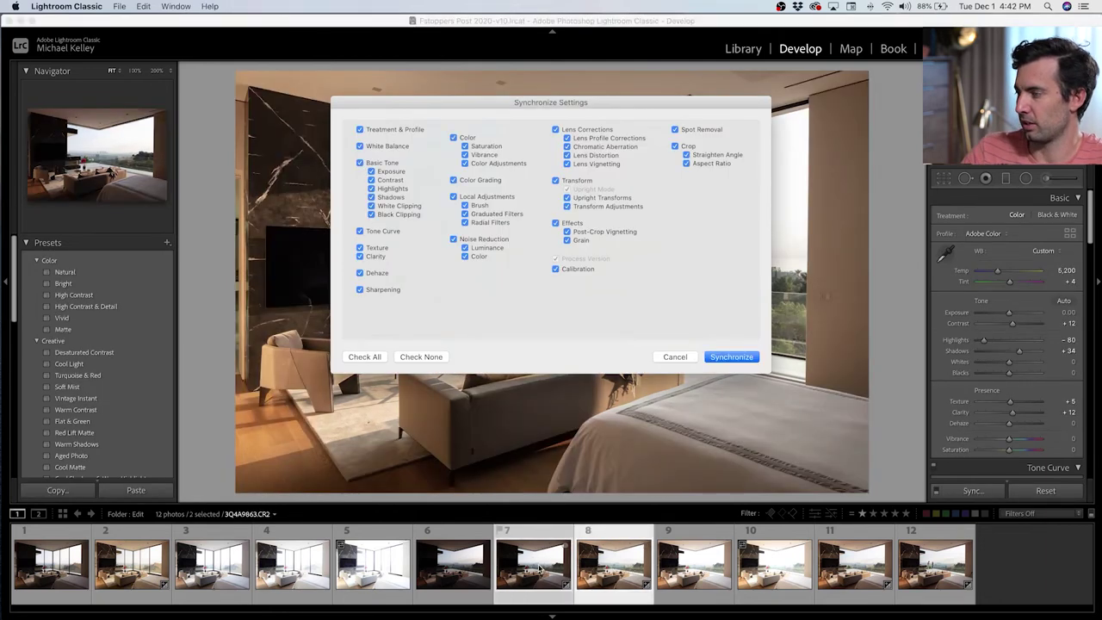
pyautogui.press('Return')
pyautogui.click(540, 566)
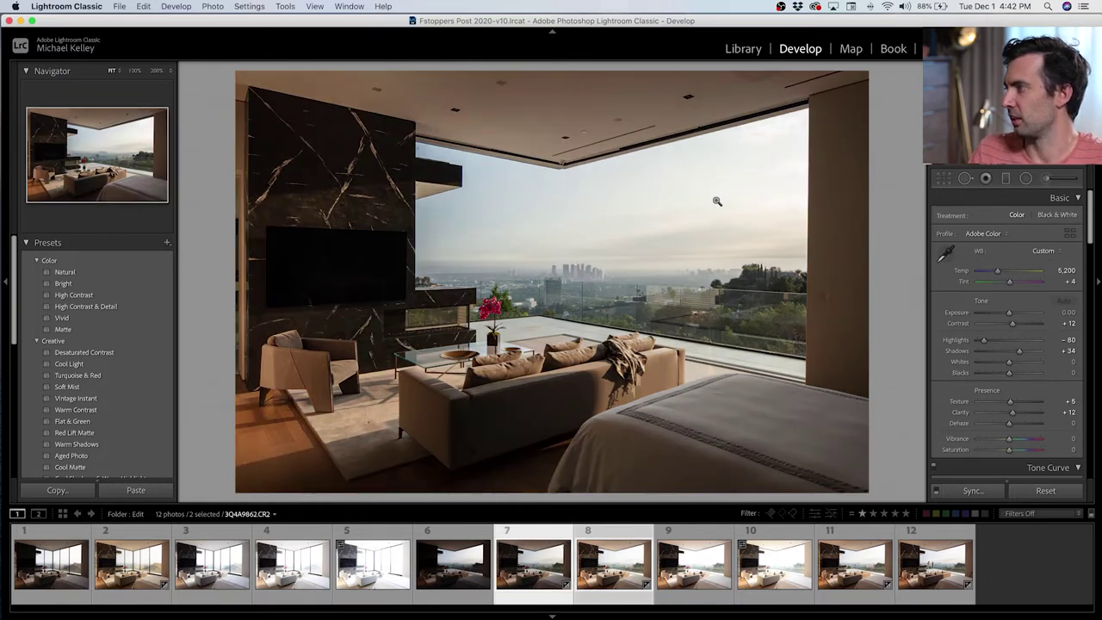
# Step: Add the sixth photo to the selection and synchronize the same develop settings to it
pyautogui.keyDown('super'); pyautogui.click(478, 562); pyautogui.keyUp('super')
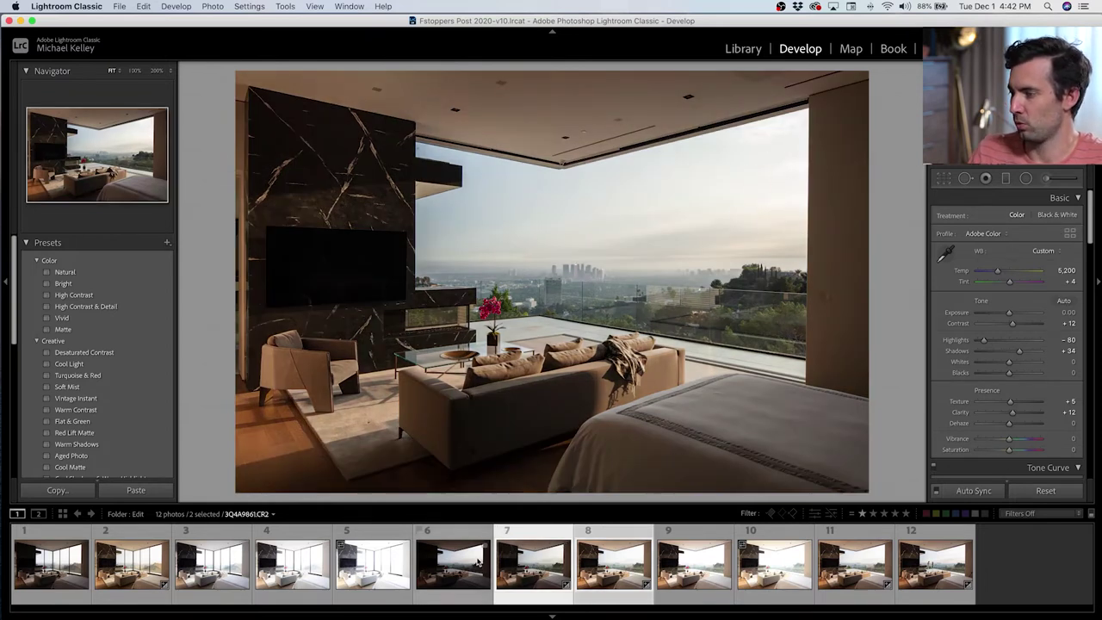
pyautogui.press('super+shift+s')
pyautogui.press('Return')
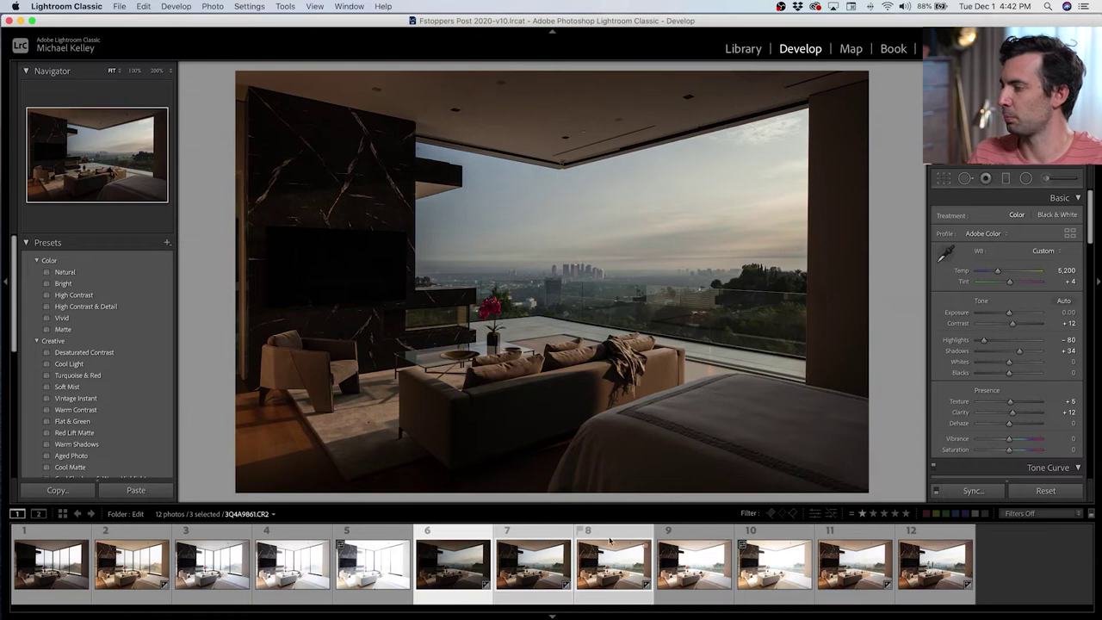
# Step: Add the second, eleventh and twelfth photos to the selection and open all six as layers in one Photoshop document
pyautogui.keyDown('super'); pyautogui.click(137, 569); pyautogui.keyUp('super')
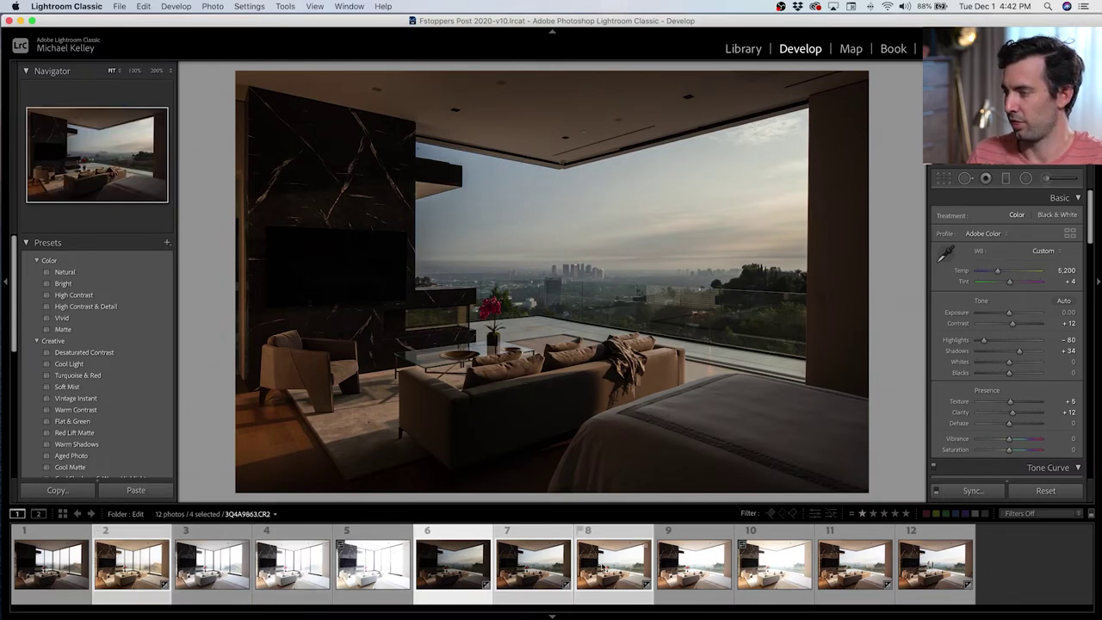
pyautogui.keyDown('super'); pyautogui.click(853, 565); pyautogui.keyUp('super')
pyautogui.keyDown('super'); pyautogui.click(920, 564); pyautogui.keyUp('super')
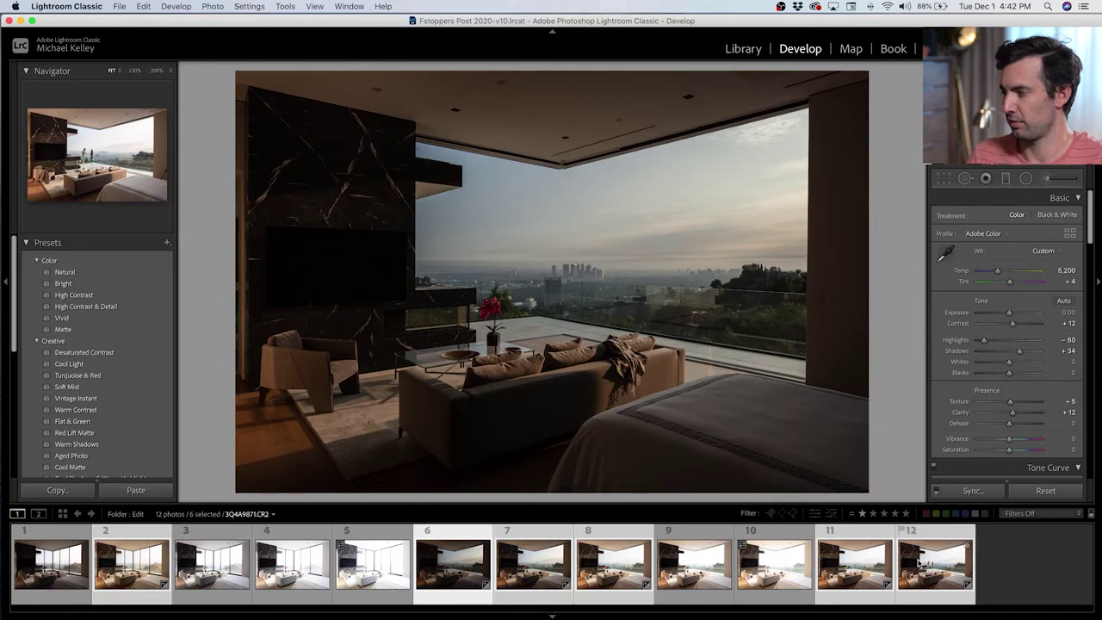
pyautogui.rightClick(887, 564)
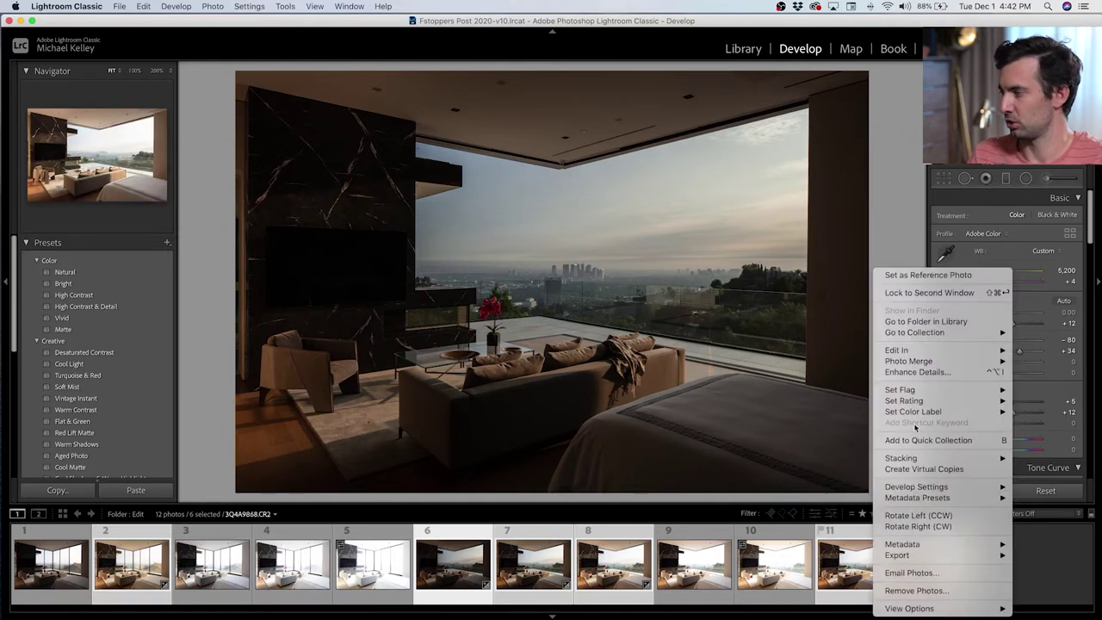
pyautogui.moveTo(915, 354)
pyautogui.click(818, 413)
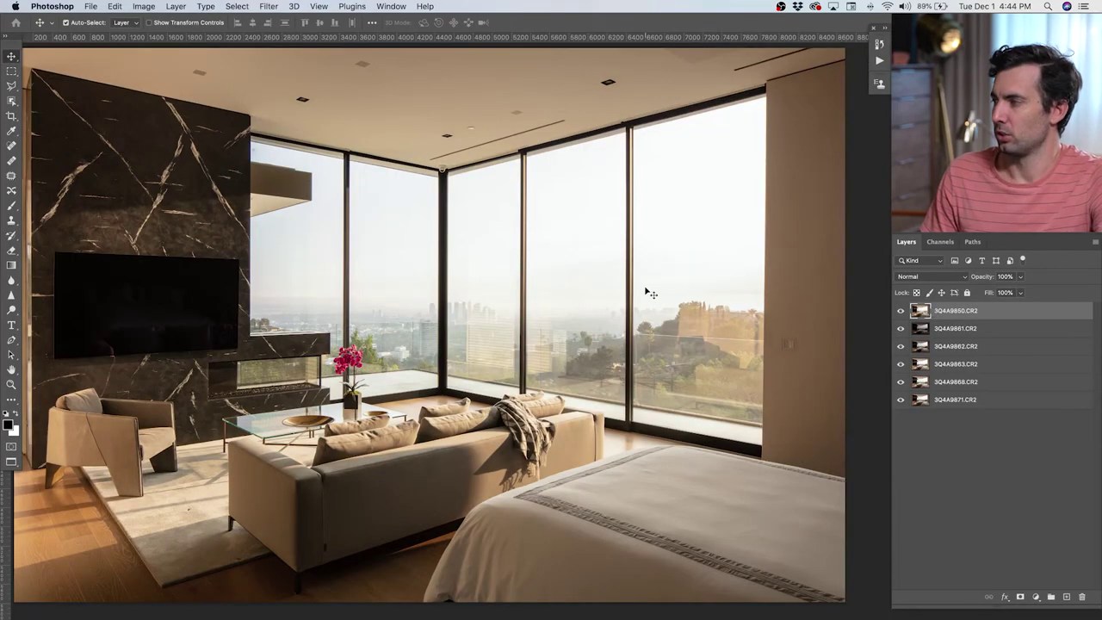
# Step: Rename layer 3Q4A9850.CR2 as Windows closed and 3Q4A9861.CR2 as Darkest sky, hiding both layers
pyautogui.hscroll(-2, 642, 292)
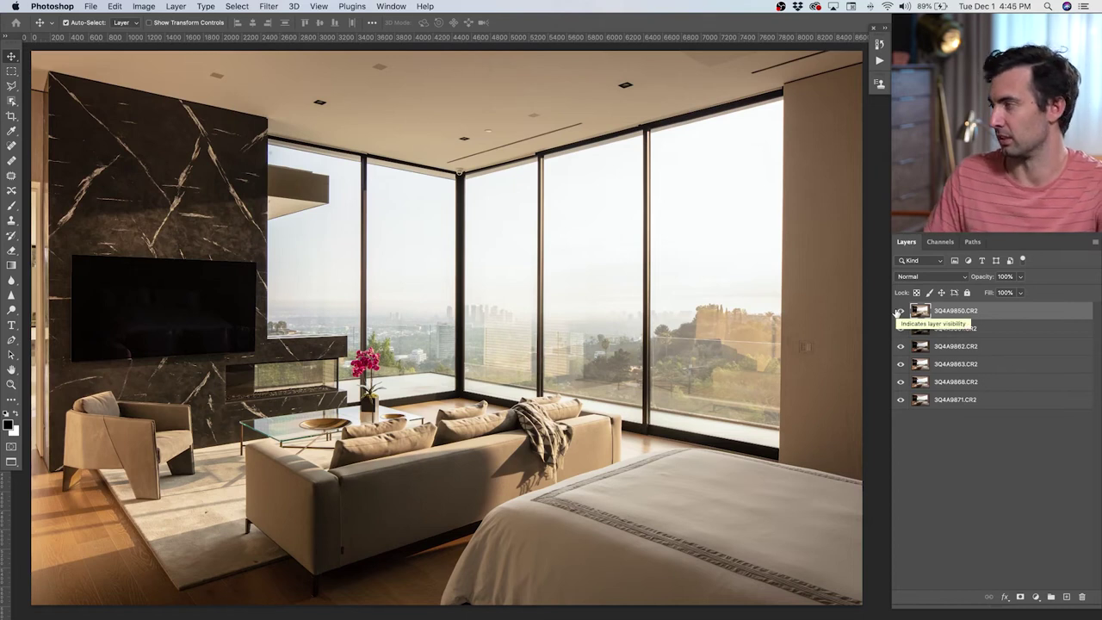
pyautogui.doubleClick(956, 310)
pyautogui.write('Windows closed')
pyautogui.click(900, 310)
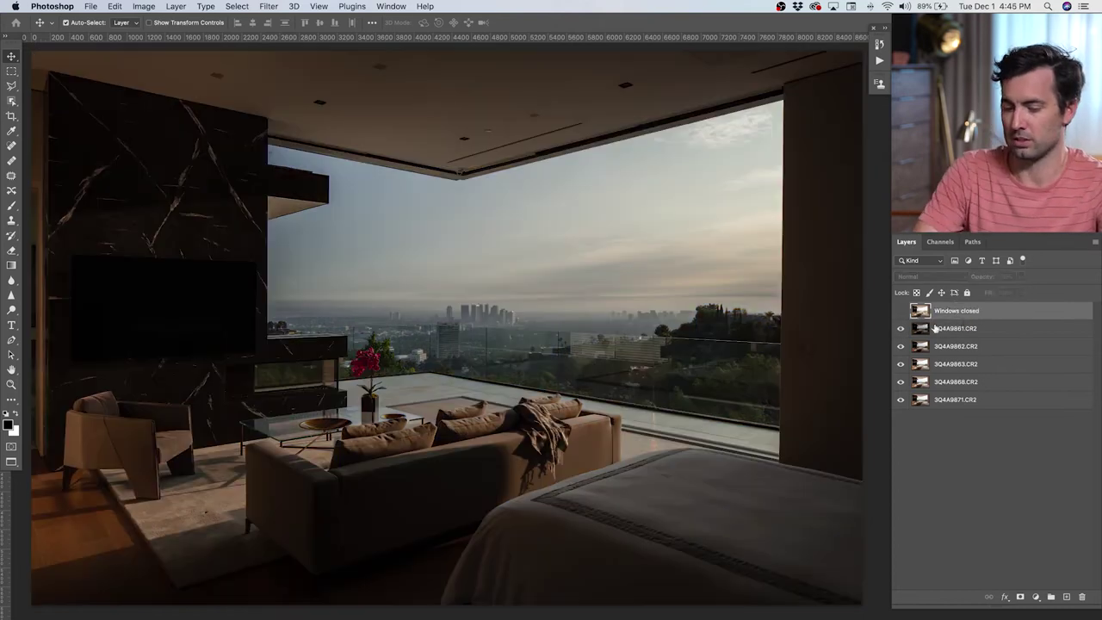
pyautogui.doubleClick(952, 328)
pyautogui.write('Darkest sky')
pyautogui.click(901, 328)
# Step: Rename layer 3Q4A9862.CR2 as Mid sky and 3Q4A9863.CR2 as Base, hiding both layers
pyautogui.doubleClick(955, 347)
pyautogui.write('Mid sky')
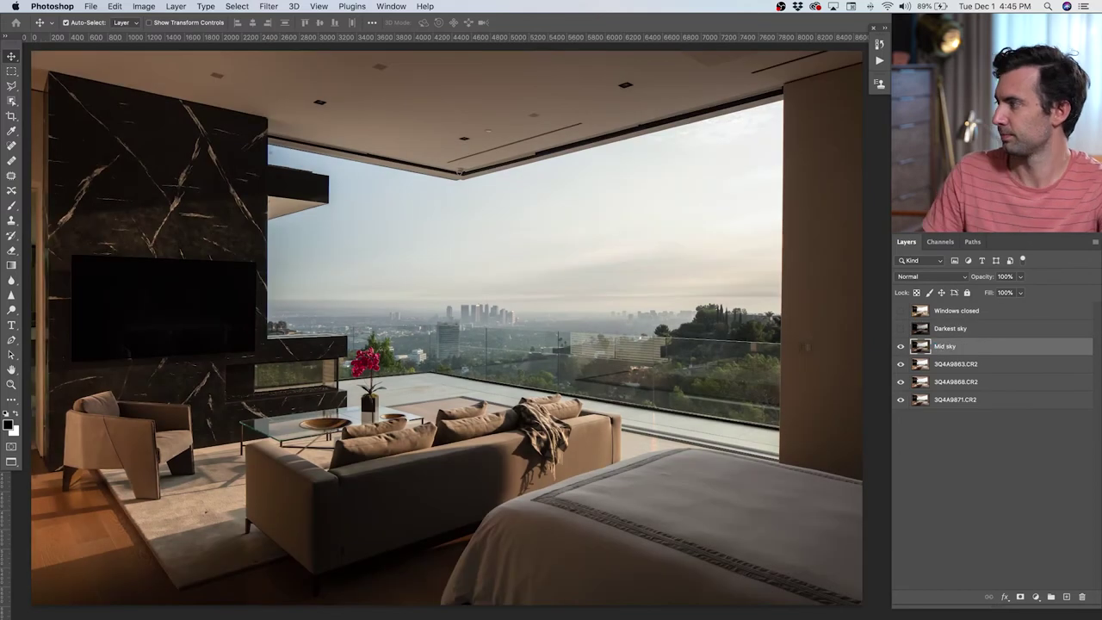
pyautogui.click(900, 347)
pyautogui.doubleClick(939, 364)
pyautogui.write('Base')
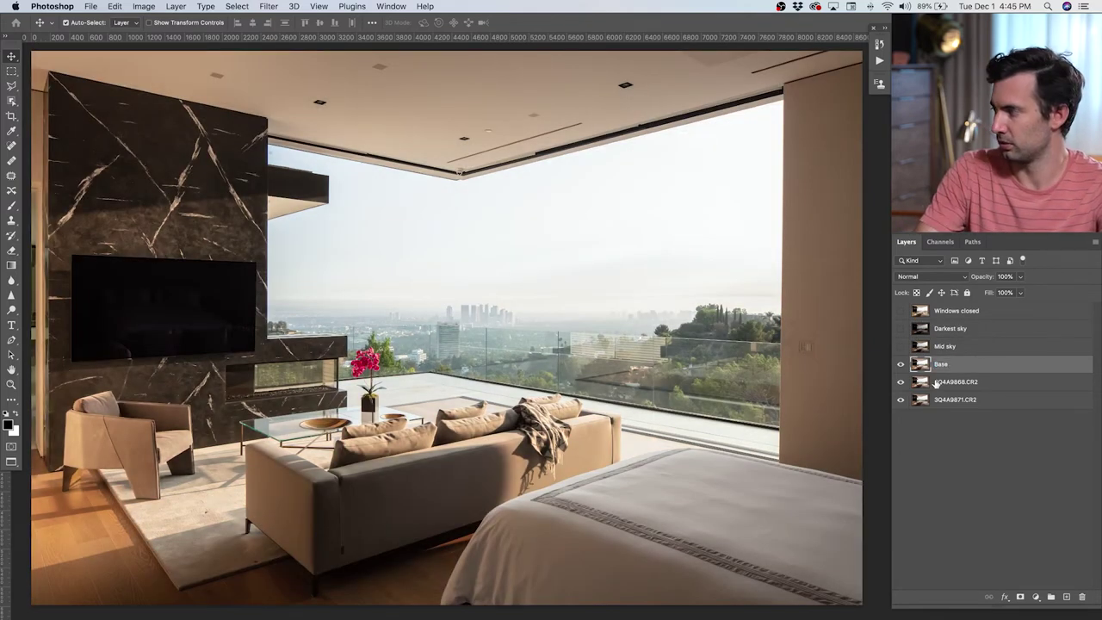
pyautogui.click(937, 381)
pyautogui.click(901, 364)
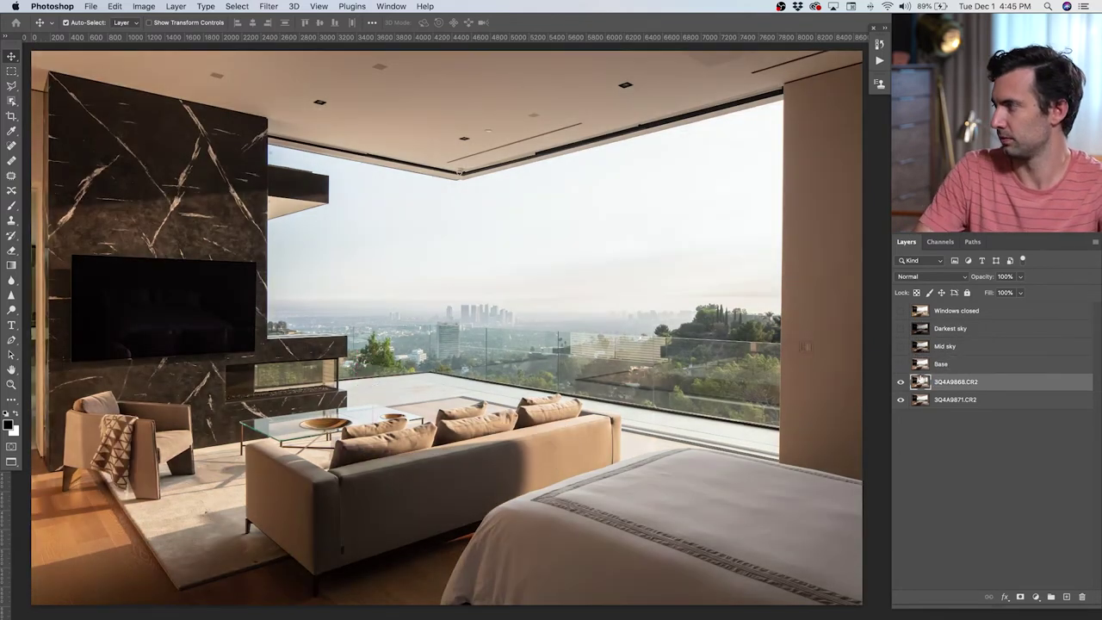
# Step: Rename layer 3Q4A9868.CR2 as "Blanket left, clean table" and hide it, and rename 3Q4A9871.CR2 as Figures
pyautogui.write('Blanket left, clean table')
pyautogui.press('Return')
pyautogui.click(901, 381)
pyautogui.click(932, 400)
pyautogui.write('Figures')
pyautogui.press('Return')
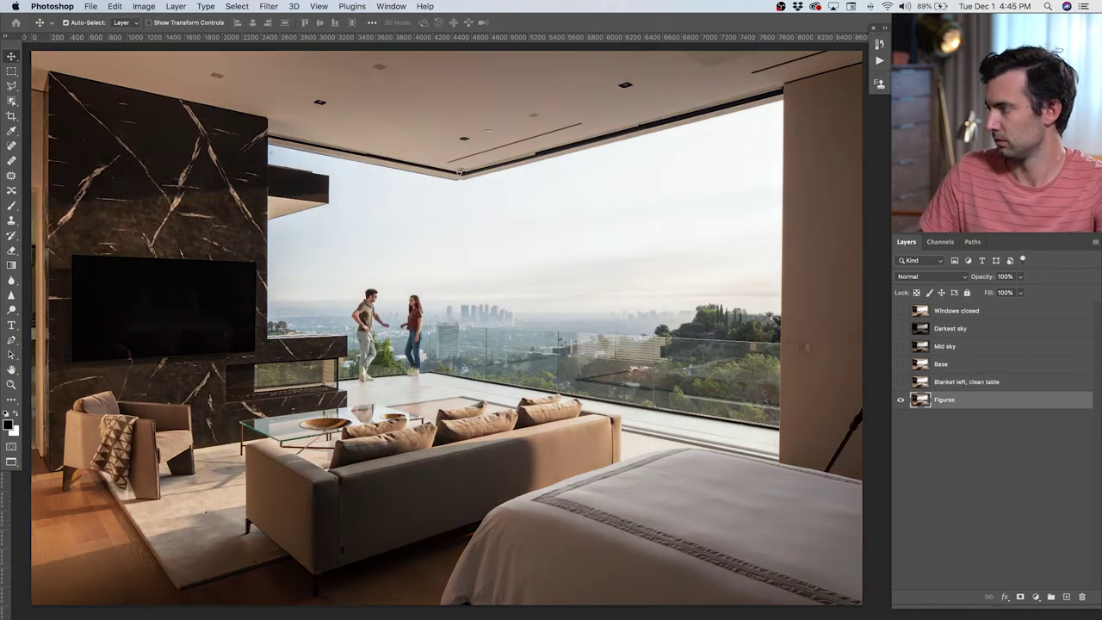
# Step: Show the Windows closed layer, move it to the bottom of the layer stack, and hide the Figures layer
pyautogui.click(901, 311)
pyautogui.moveTo(943, 311); pyautogui.dragTo(946, 383)
pyautogui.click(901, 382)
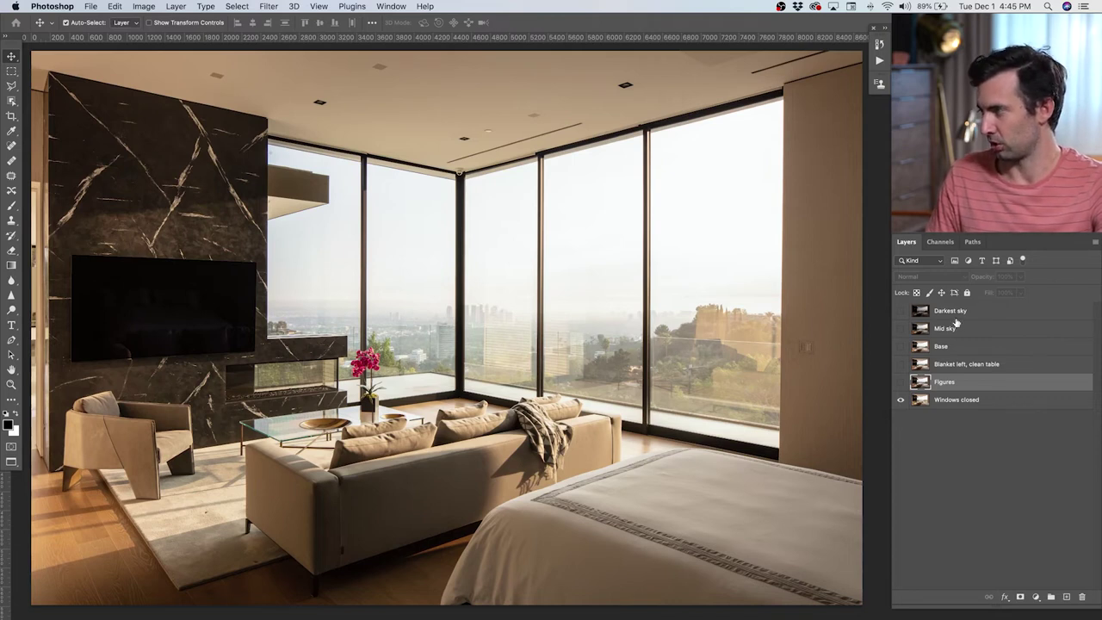
# Step: Compare the Mid sky exposure with the Windows closed layer by toggling Mid sky's visibility
pyautogui.click(944, 345)
pyautogui.click(915, 328)
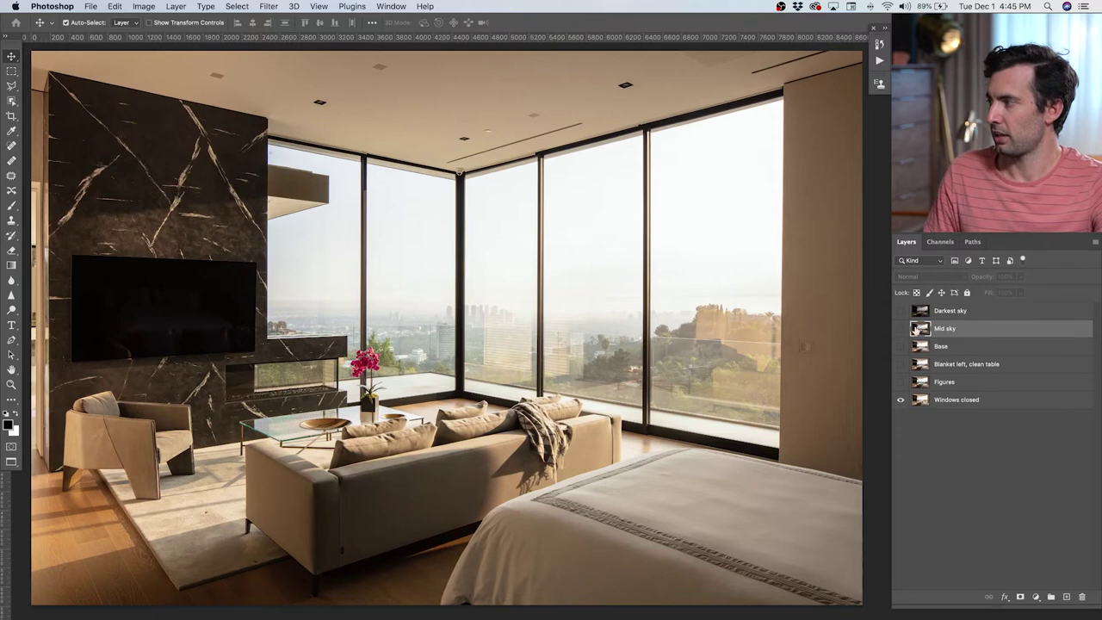
pyautogui.click(900, 328)
pyautogui.click(900, 328)
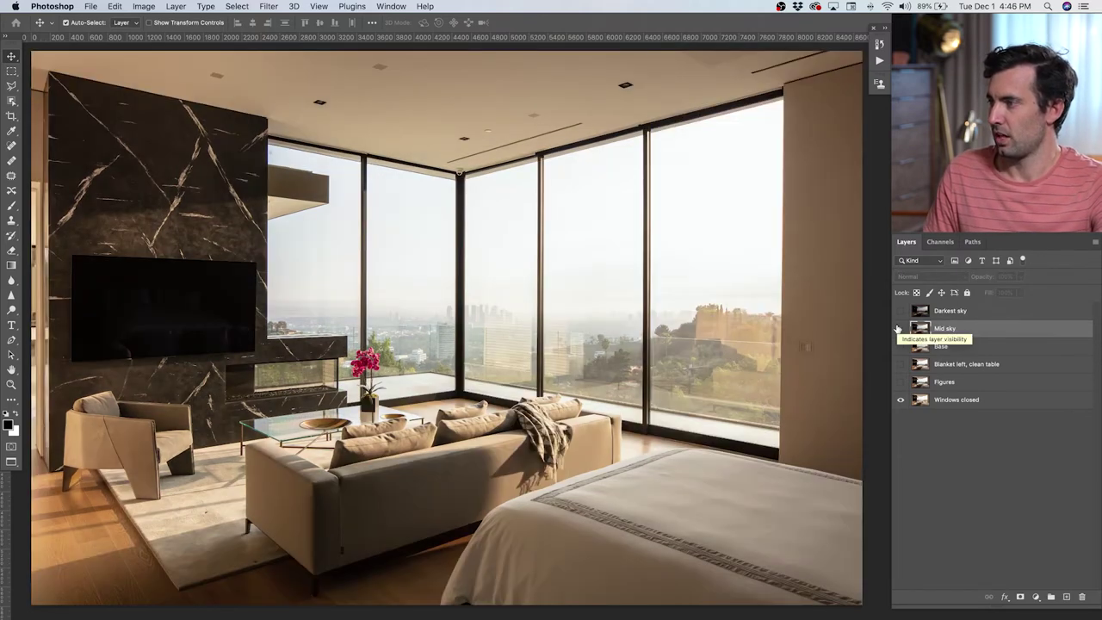
# Step: Select the Windows closed layer and compare its red, green and blue channels for contrast between windows and interior
pyautogui.click(943, 383)
pyautogui.click(942, 401)
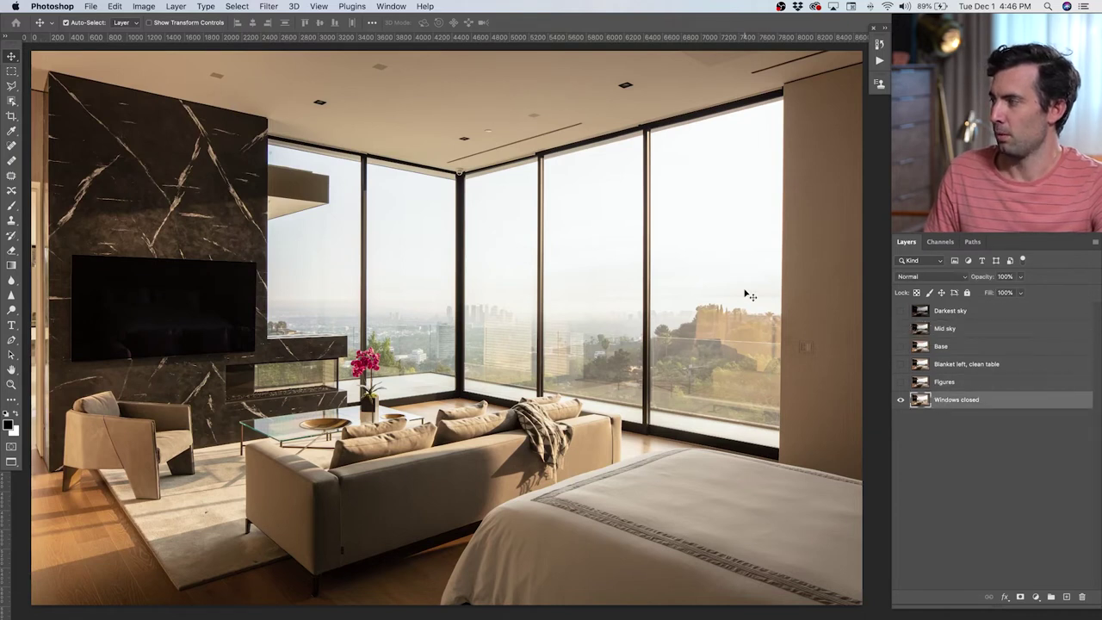
pyautogui.click(939, 242)
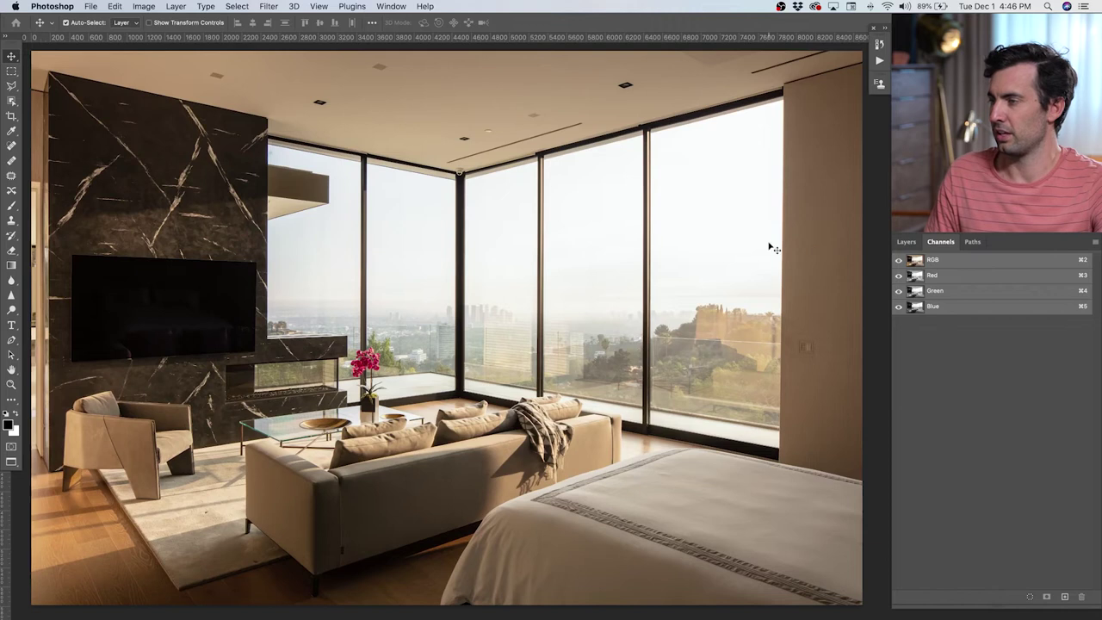
pyautogui.press('p')
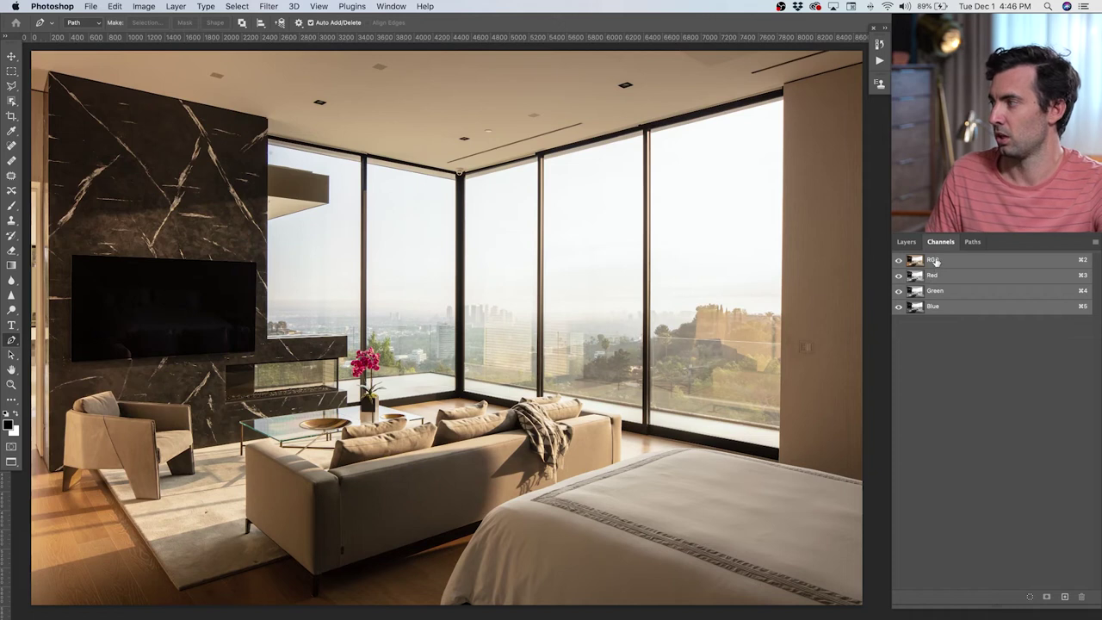
pyautogui.click(934, 308)
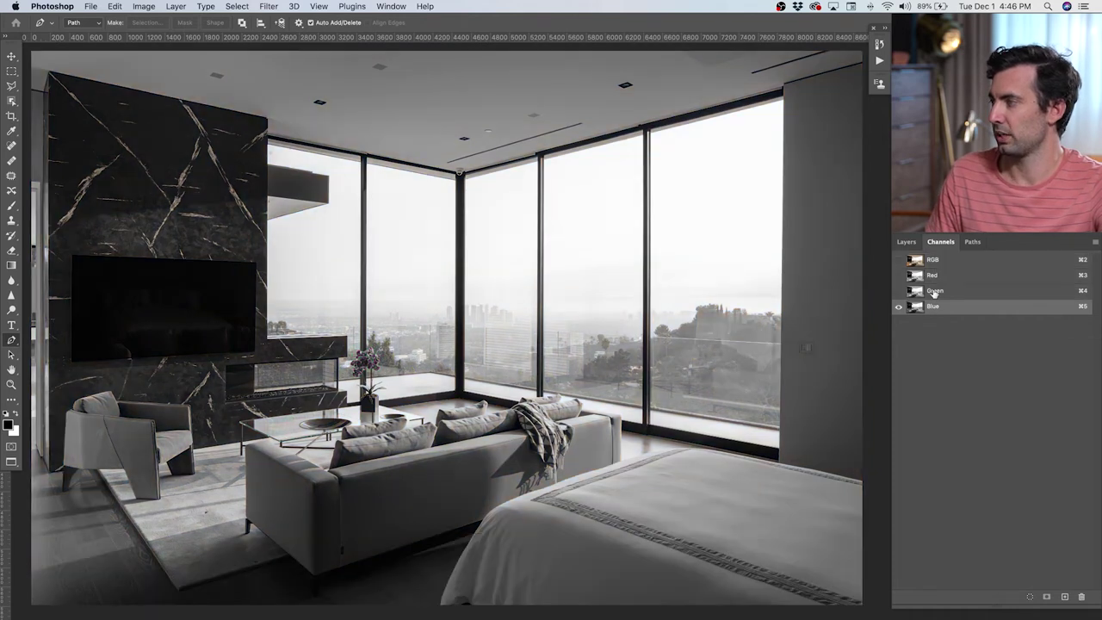
pyautogui.click(934, 292)
pyautogui.click(935, 277)
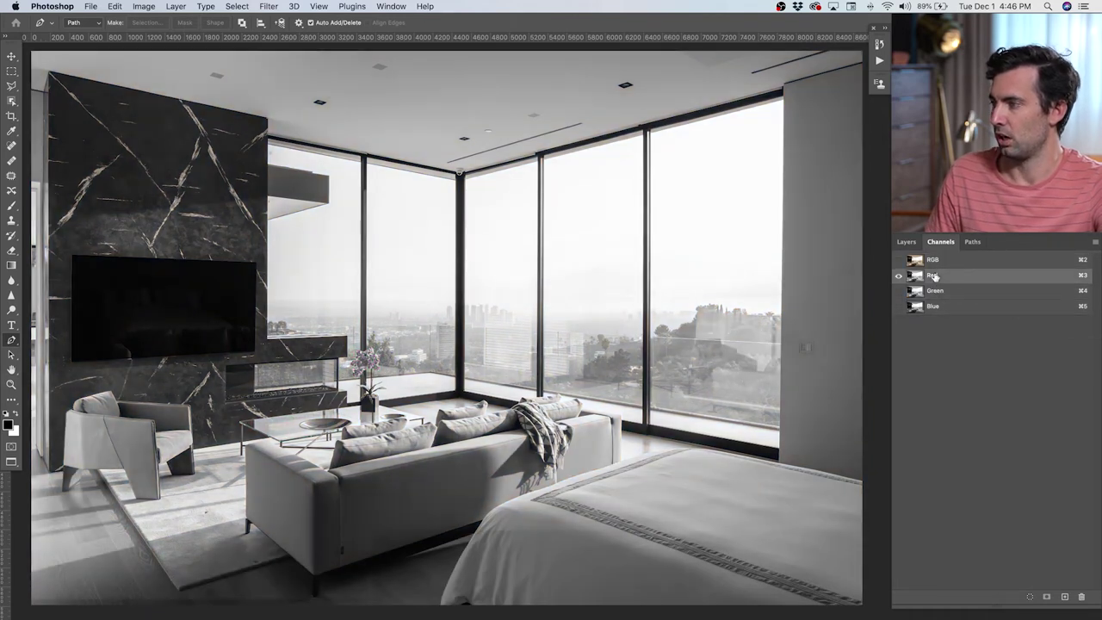
pyautogui.click(936, 293)
pyautogui.click(943, 307)
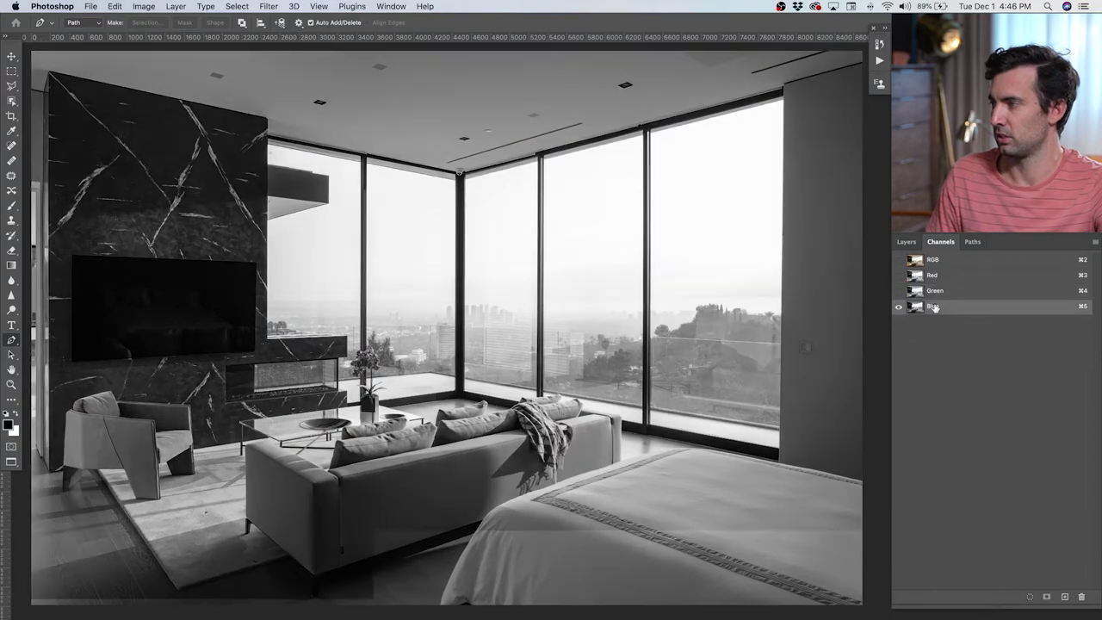
# Step: Duplicate the blue channel and boost the copy's contrast with an S-shaped Curves adjustment, placing the upper point at input 159, output 192
pyautogui.moveTo(950, 311); pyautogui.dragTo(1064, 597)
pyautogui.press('super+m')
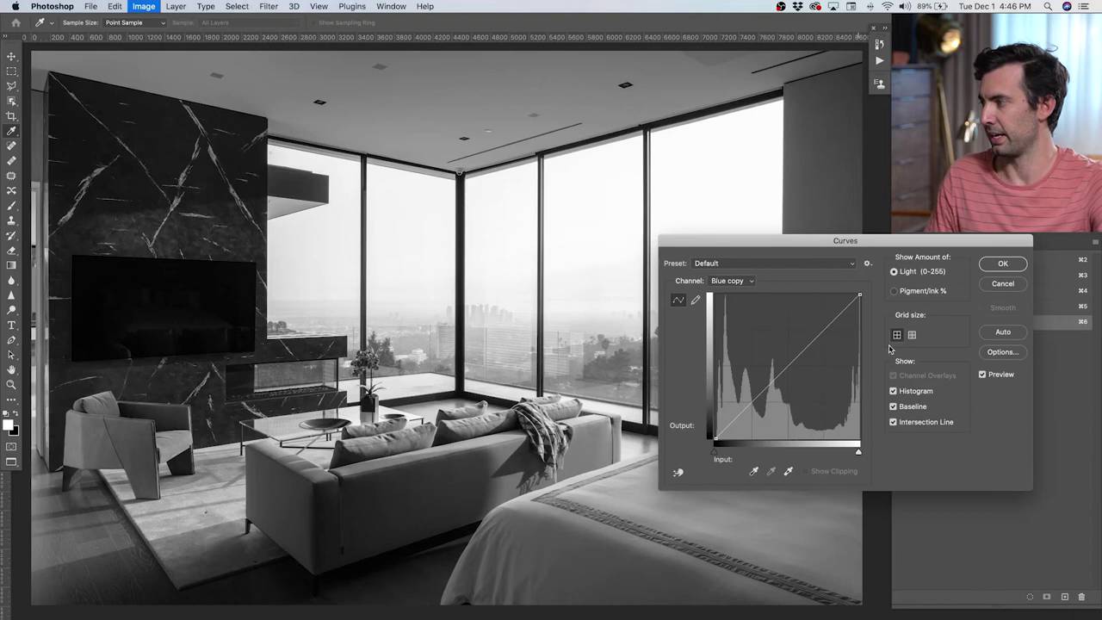
pyautogui.moveTo(769, 385); pyautogui.dragTo(770, 416)
pyautogui.moveTo(810, 353); pyautogui.dragTo(805, 328)
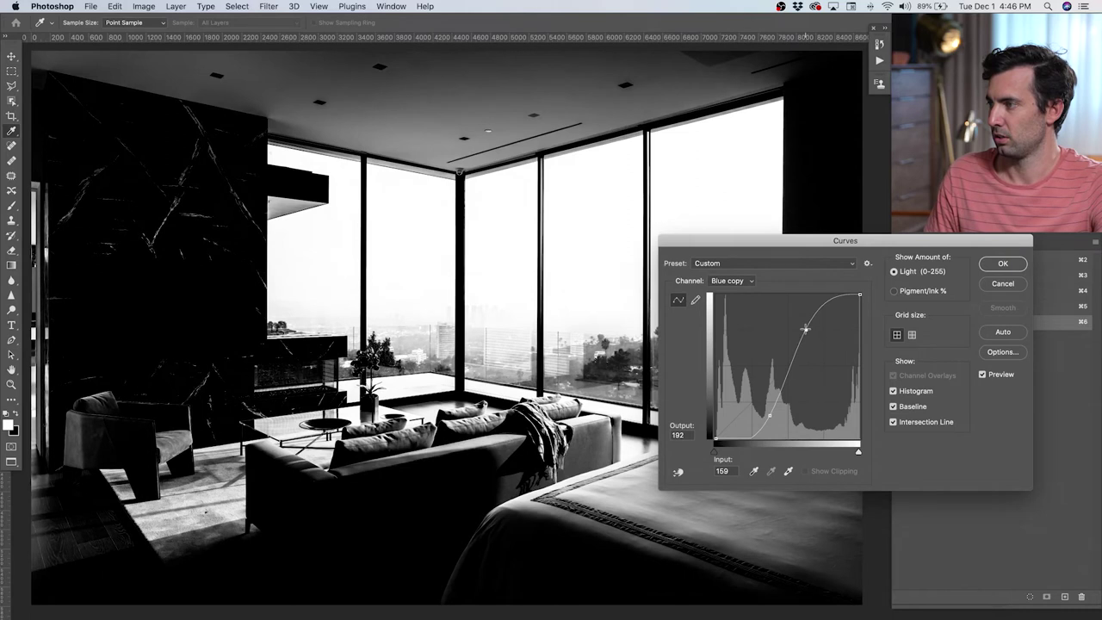
pyautogui.click(1001, 264)
pyautogui.press('p')
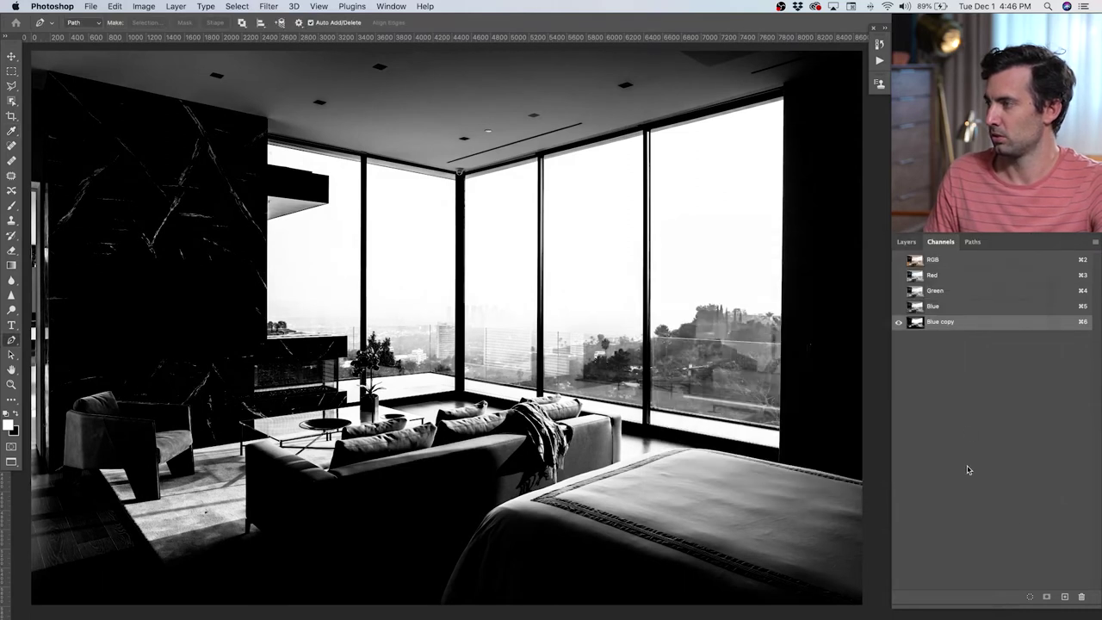
# Step: Load the Blue copy channel as a selection, restore the RGB composite, and return to the layer stack
pyautogui.keyDown('super'); pyautogui.click(913, 323); pyautogui.keyUp('super')
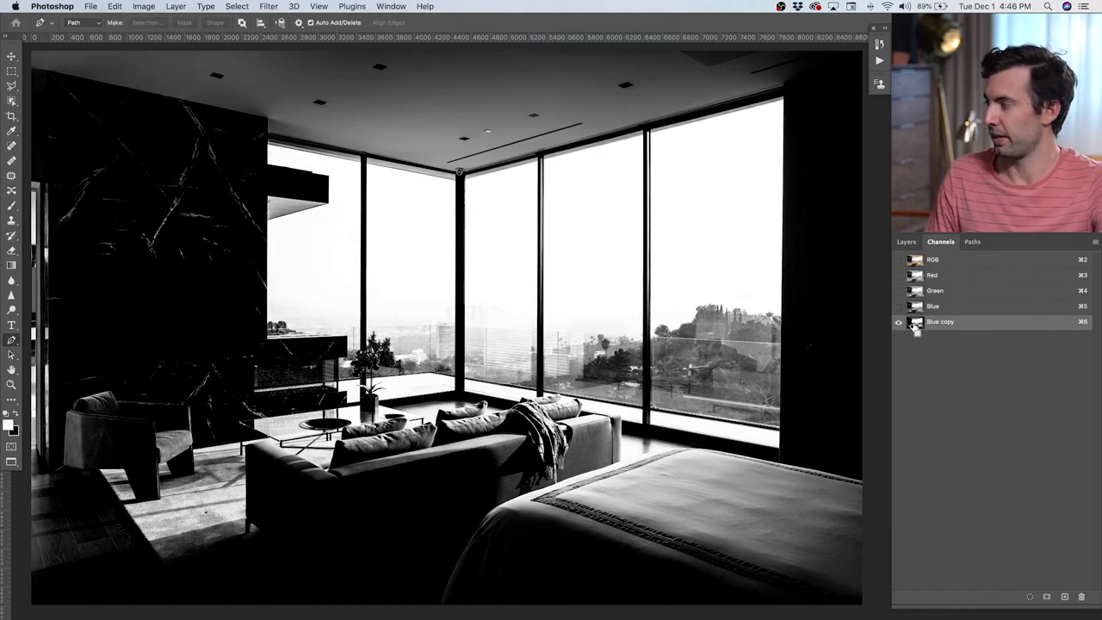
pyautogui.click(914, 266)
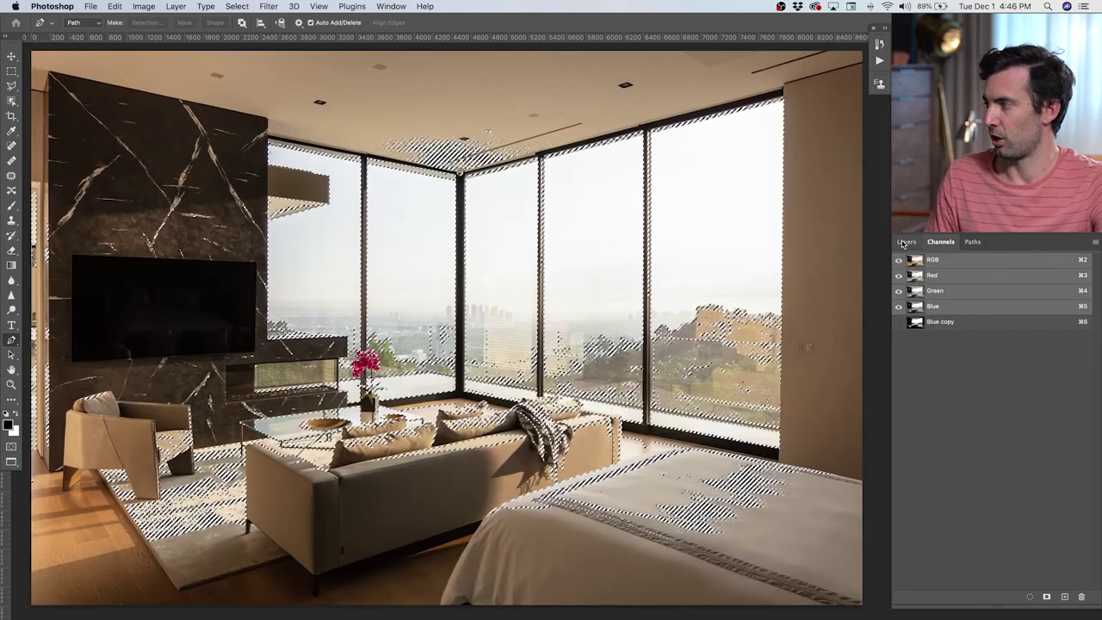
pyautogui.click(907, 242)
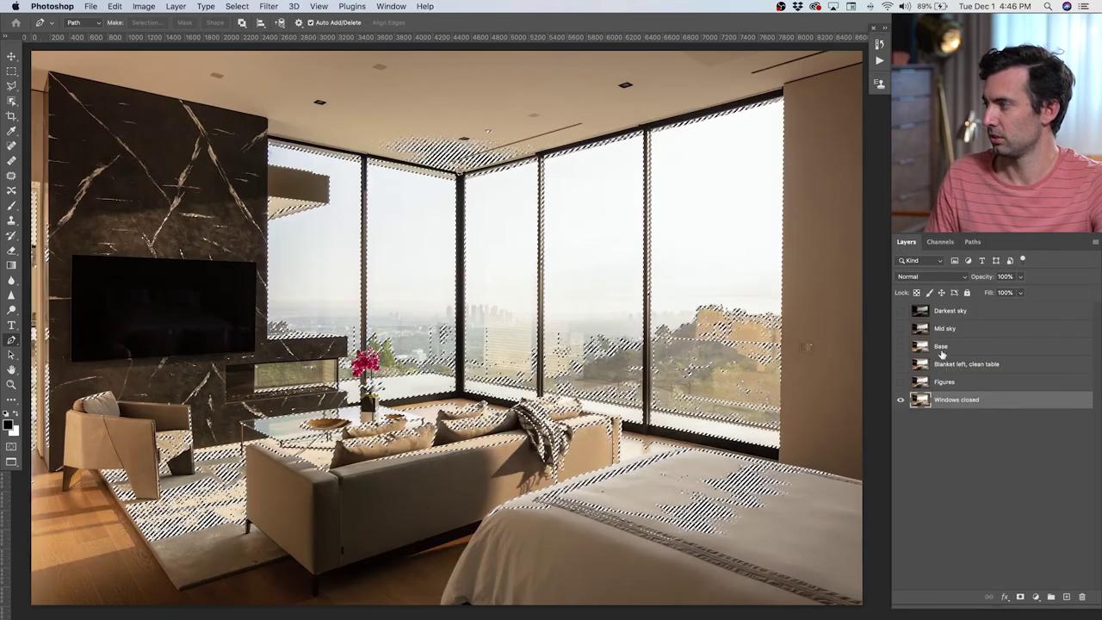
# Step: Move the Mid sky layer directly above Windows closed, make it visible, and add a layer mask from the selection
pyautogui.moveTo(945, 328); pyautogui.dragTo(947, 383)
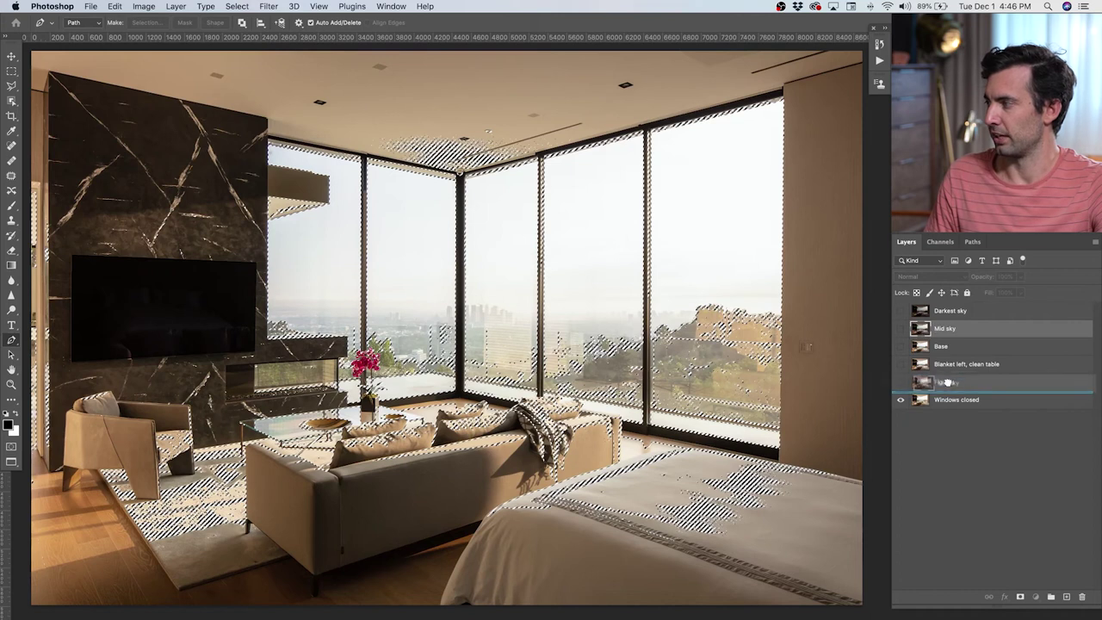
pyautogui.click(900, 383)
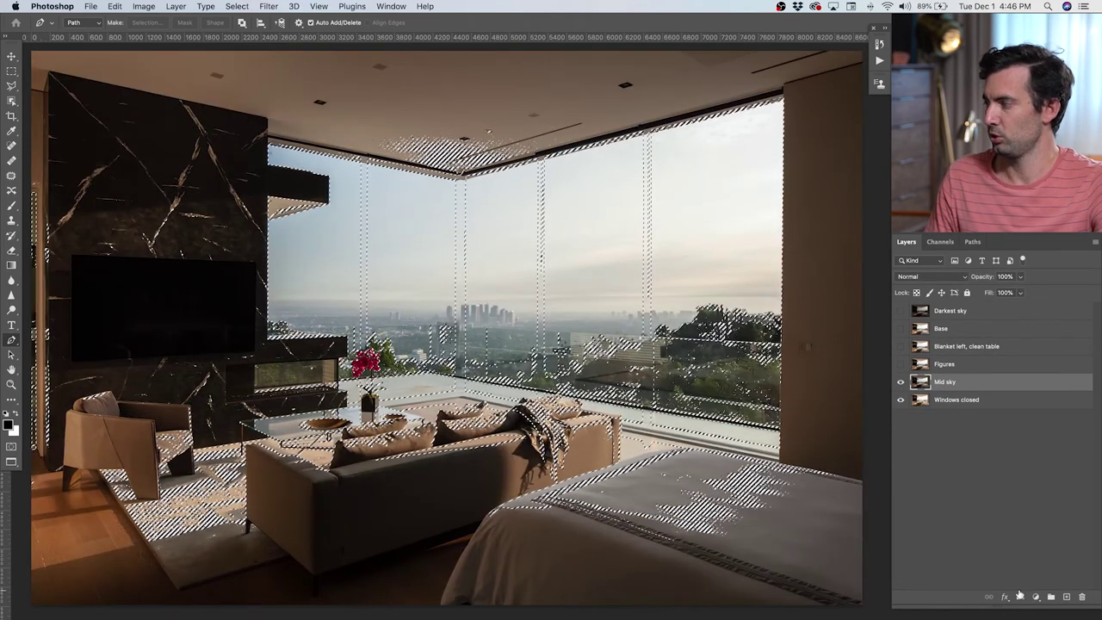
pyautogui.hotkey('ctrl', 'shift', 'm')
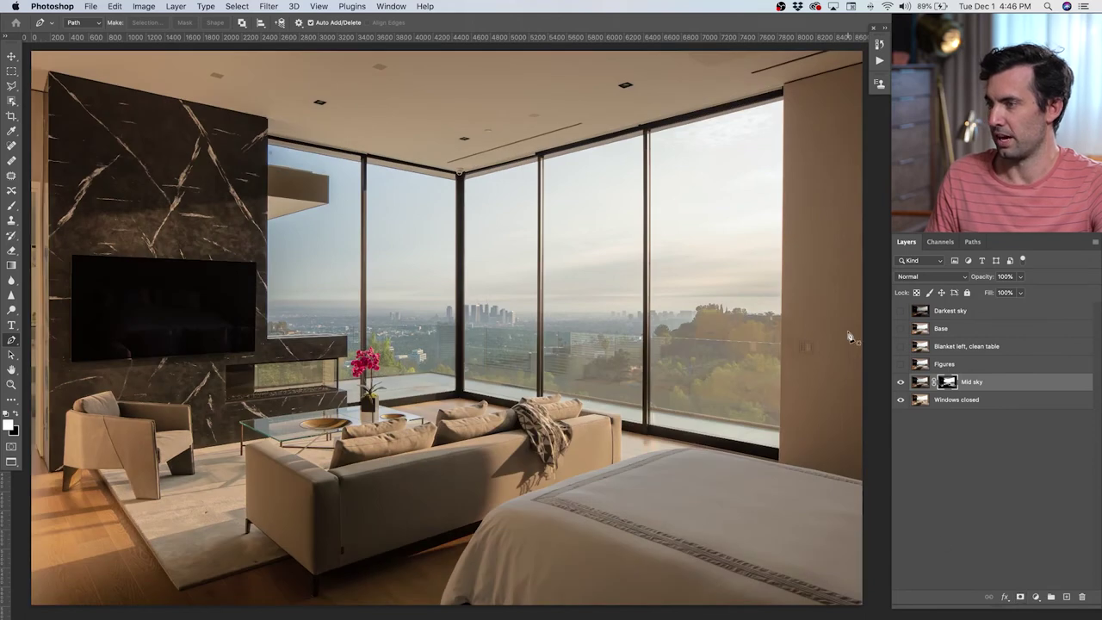
# Step: Outline the entire window glass area with the Polygonal Lasso and invert the selection to cover the interior around it
pyautogui.press('l')
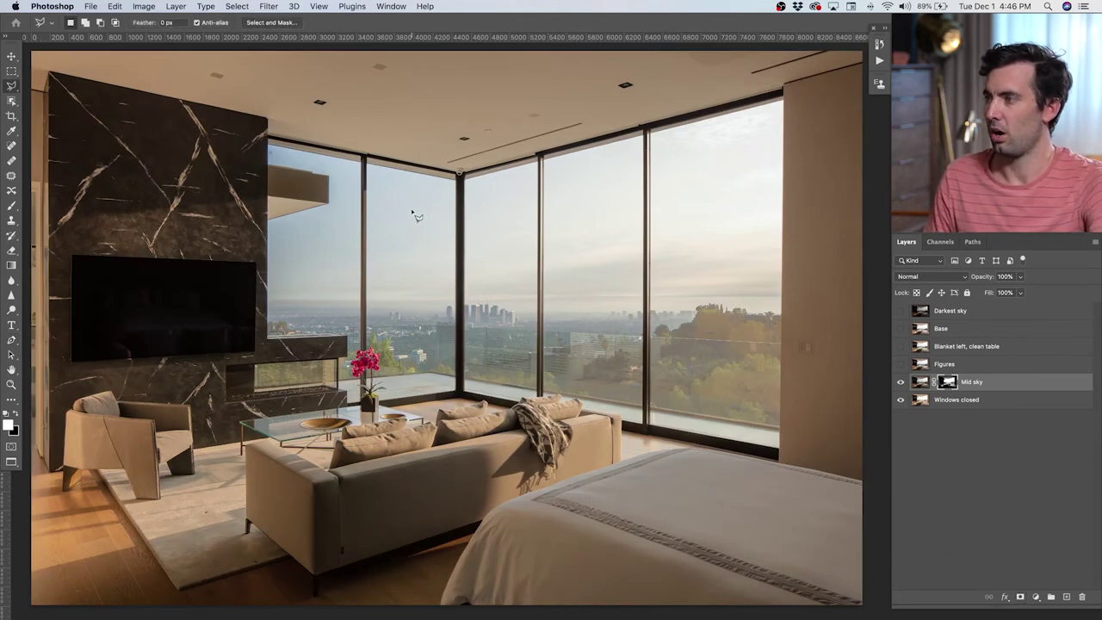
pyautogui.click(272, 138)
pyautogui.click(460, 174)
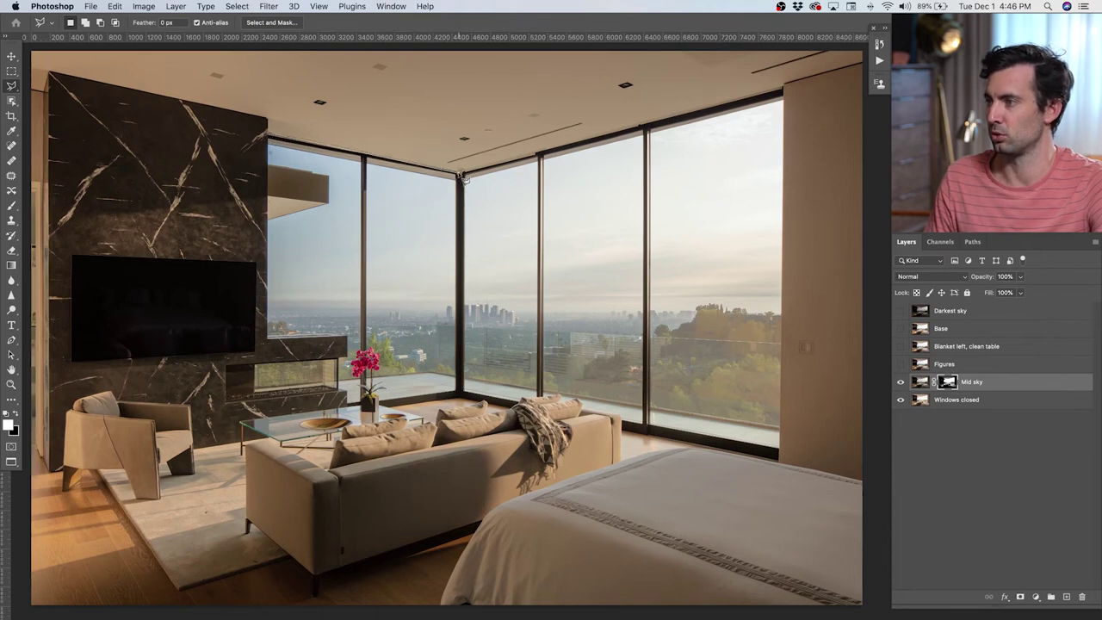
pyautogui.click(781, 96)
pyautogui.click(782, 456)
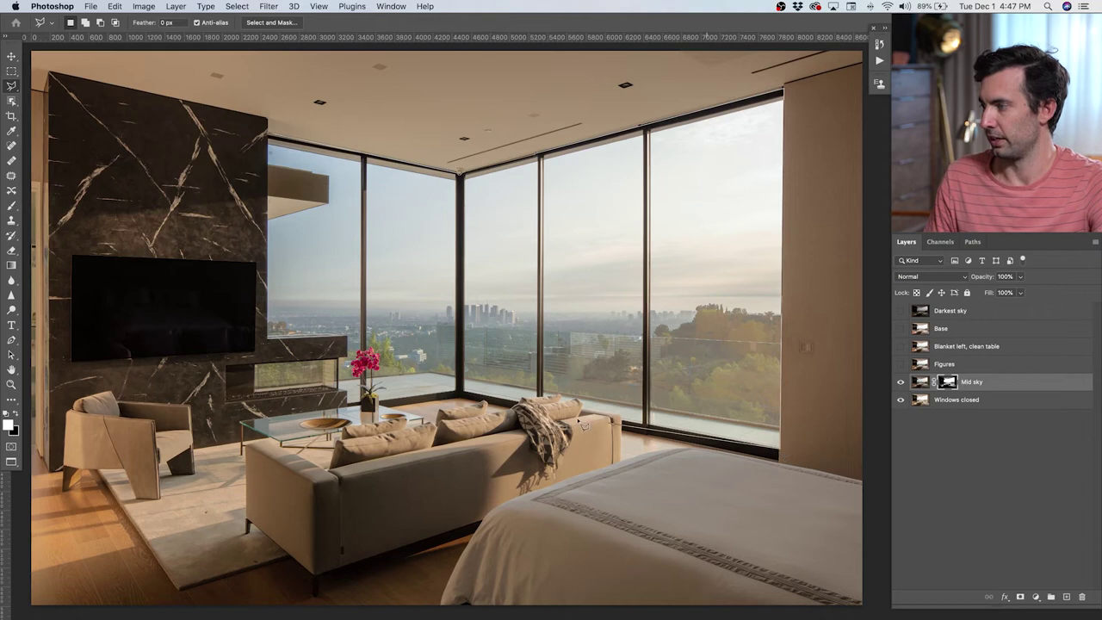
pyautogui.click(464, 394)
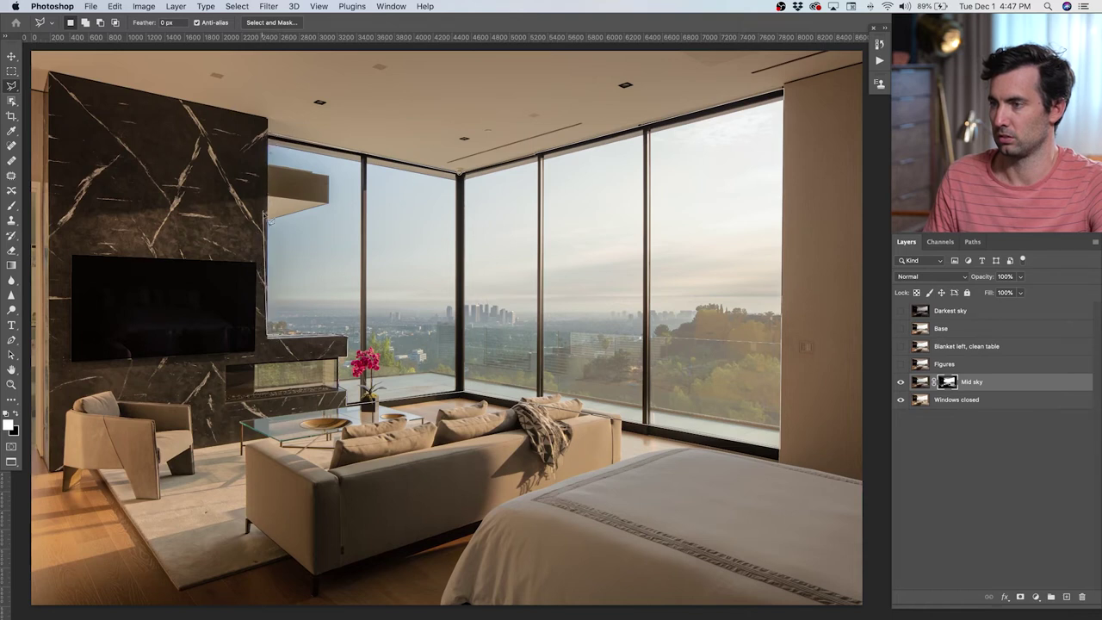
pyautogui.click(270, 217)
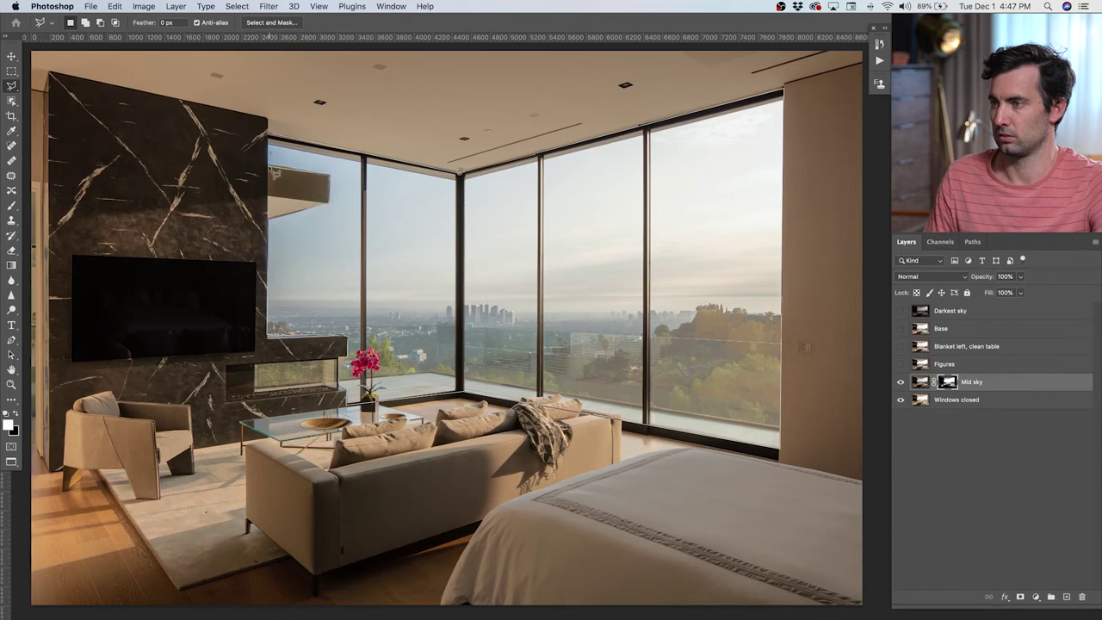
pyautogui.click(269, 137)
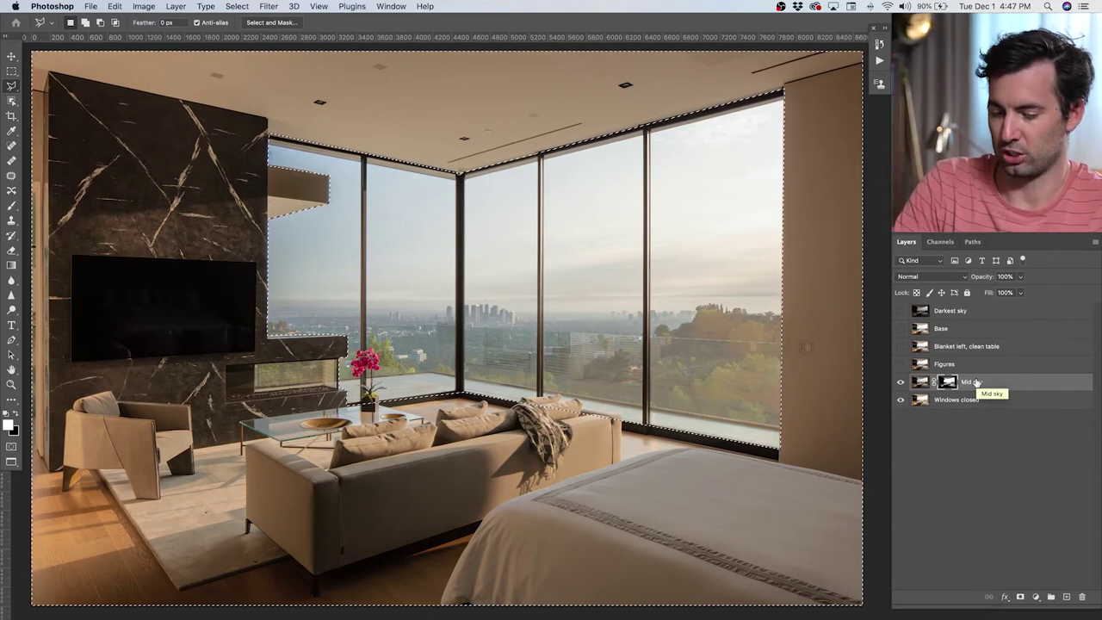
# Step: Paint black on the Mid sky mask across the selected interior with a 2100 px brush at 100% opacity, and deselect
pyautogui.press('b')
pyautogui.scroll(-5, 786, 360)
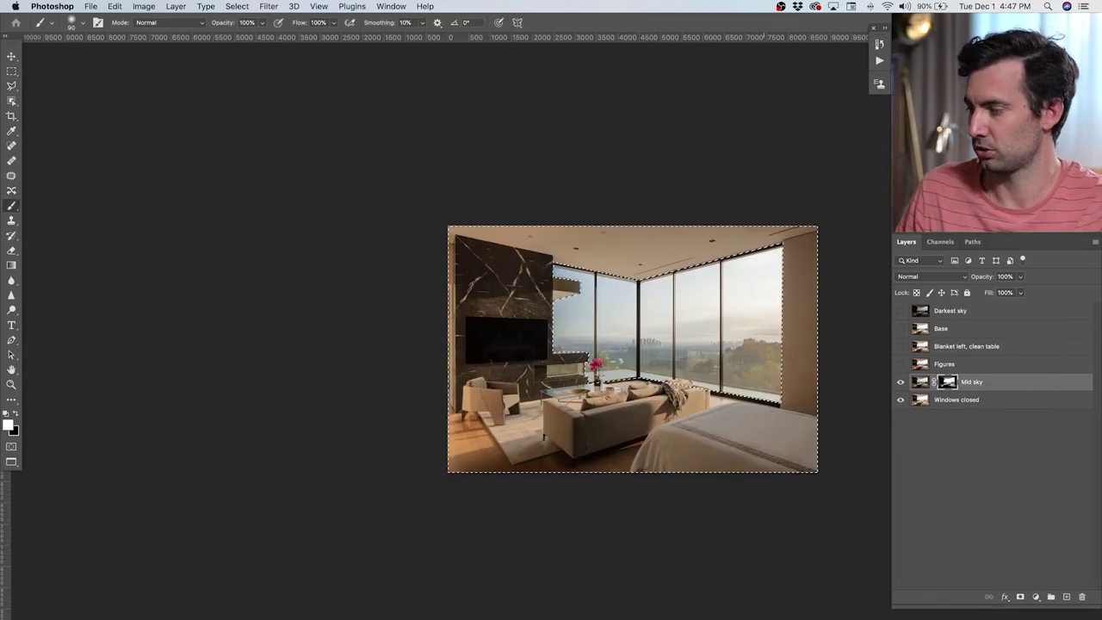
pyautogui.press(']')
pyautogui.press(']')
pyautogui.press(']')
pyautogui.press(']')
pyautogui.press(']')
pyautogui.press(']')
pyautogui.press(']')
pyautogui.press(']')
pyautogui.press(']')
pyautogui.press(']')
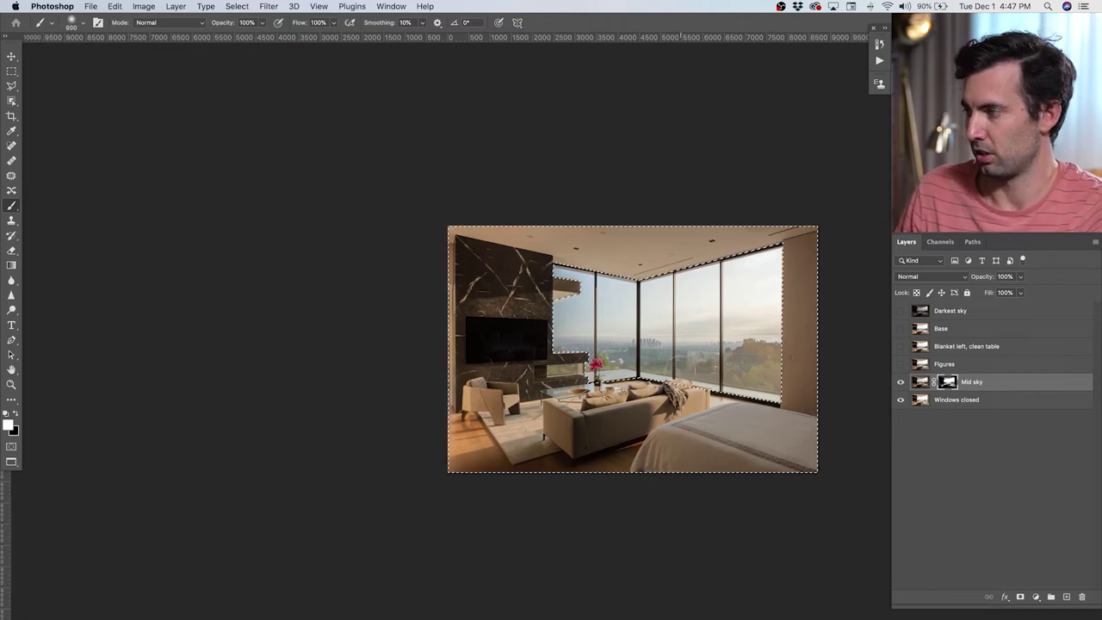
pyautogui.press('x')
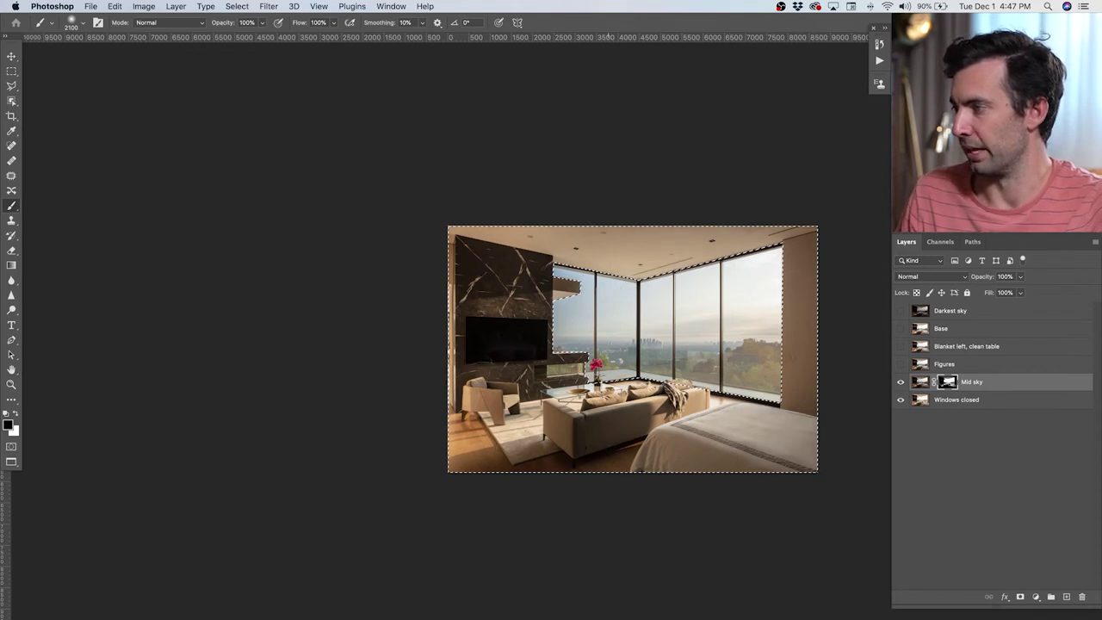
pyautogui.hscroll(3, 603, 301)
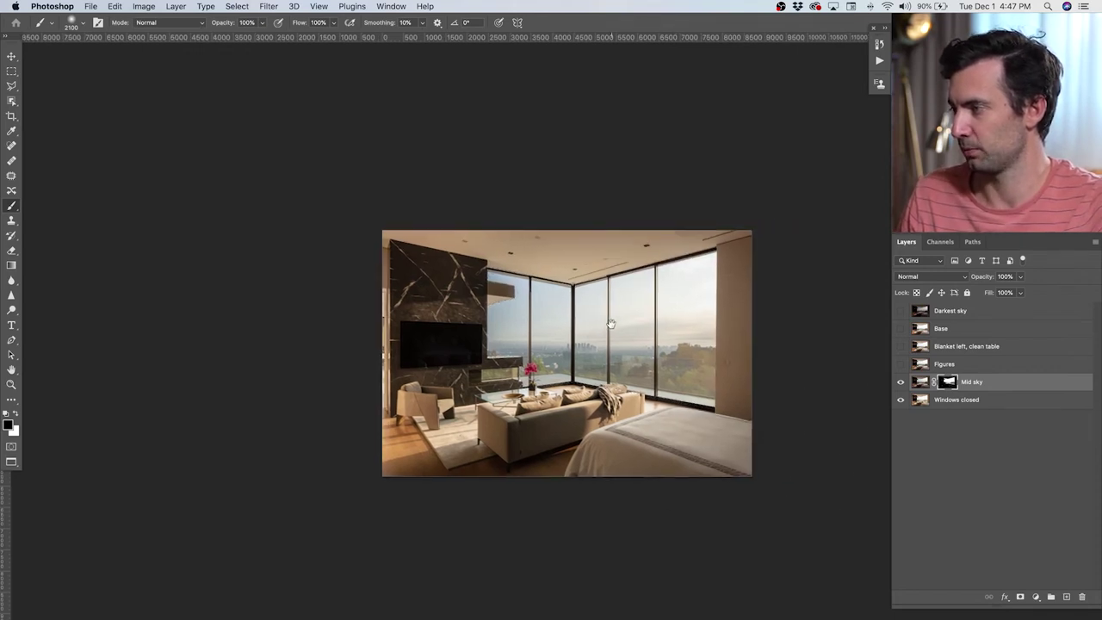
pyautogui.scroll(5, 624, 293)
pyautogui.press('super+d')
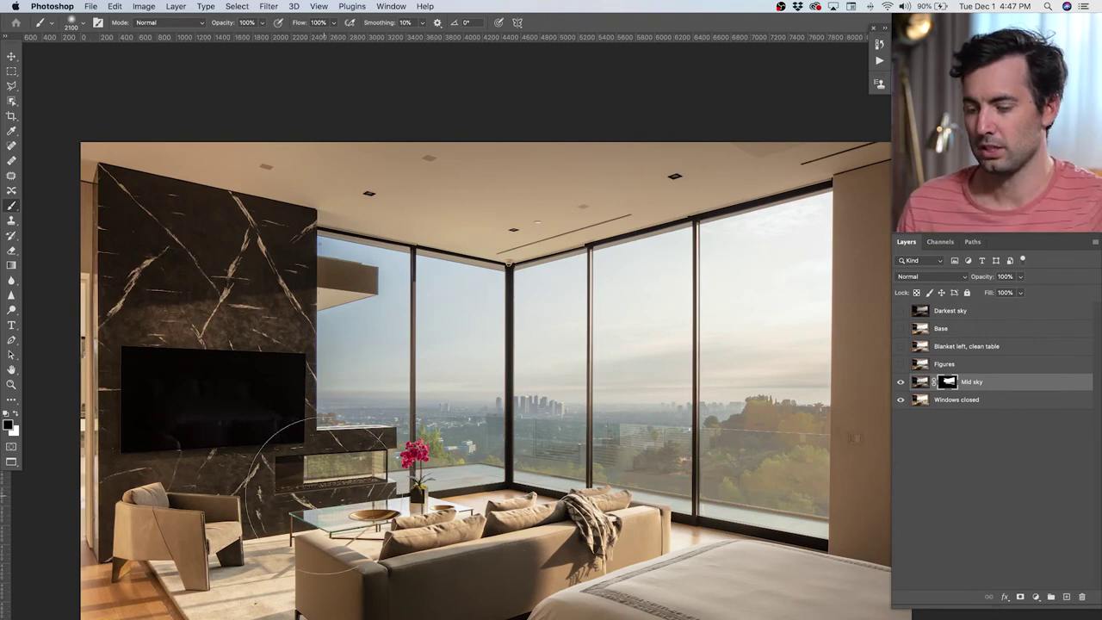
# Step: Set the brush opacity to 33% and paint black on the Mid sky mask across the landscape in the lower windows
pyautogui.press('3')
pyautogui.press('3')
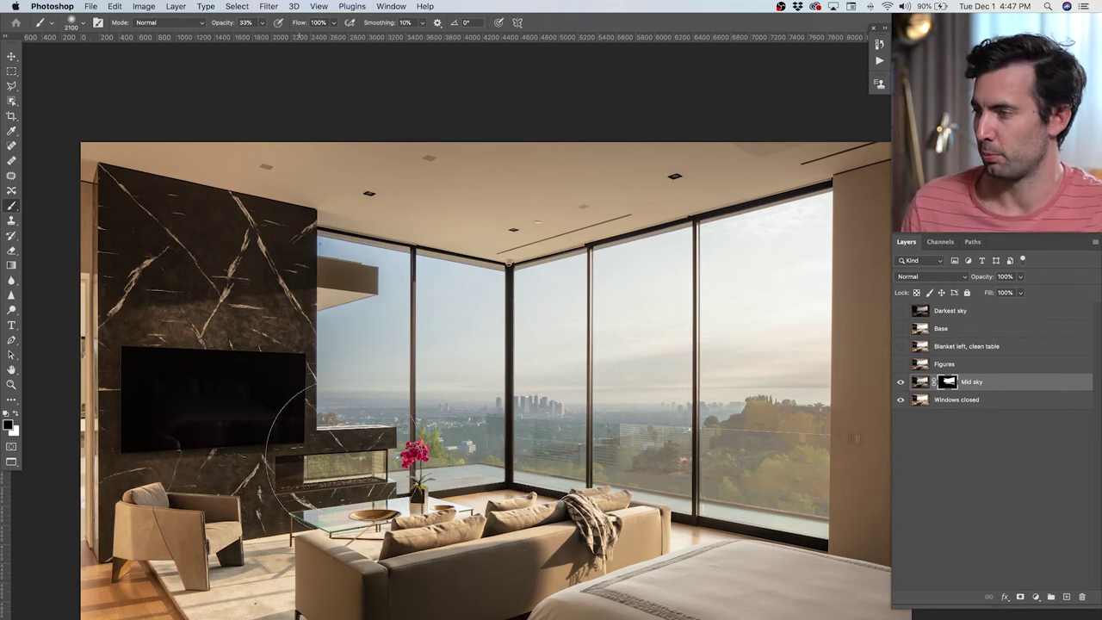
pyautogui.moveTo(413, 454); pyautogui.dragTo(826, 453)
pyautogui.moveTo(189, 443); pyautogui.dragTo(930, 478)
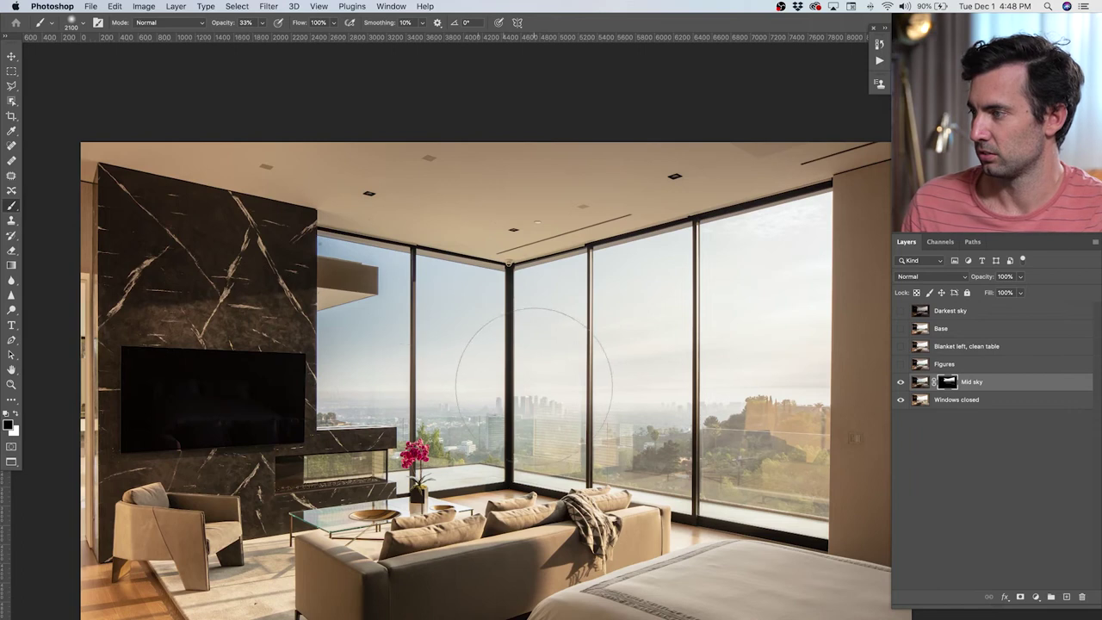
# Step: Compare the window view with the Mid sky layer hidden and shown, both overall and close up around the skyline
pyautogui.press('x')
pyautogui.press('[')
pyautogui.press('[')
pyautogui.press('[')
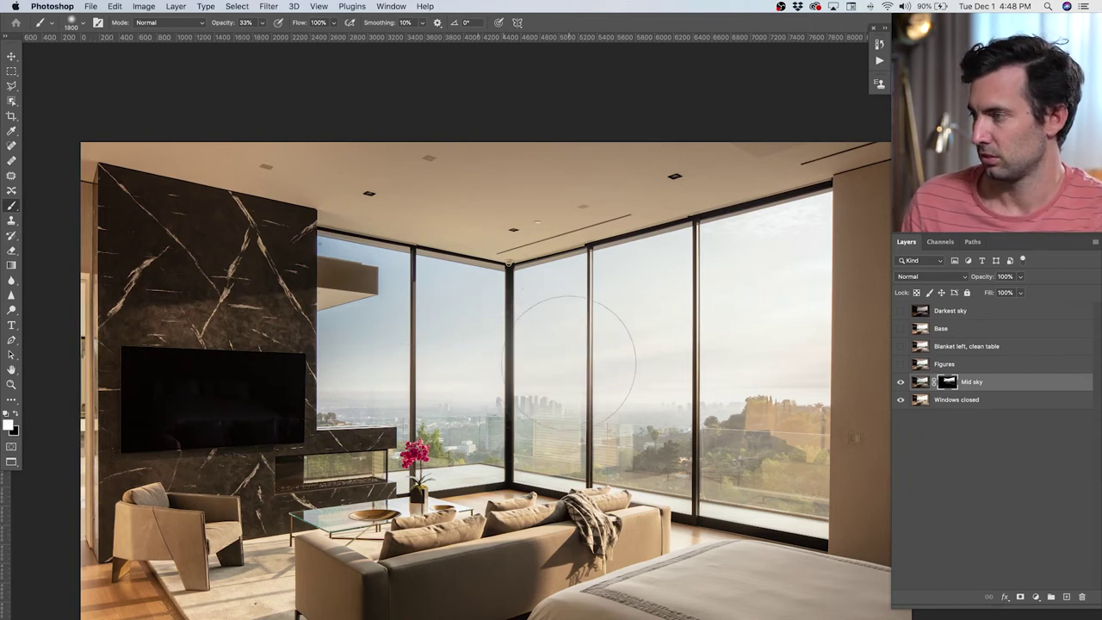
pyautogui.click(901, 383)
pyautogui.click(901, 382)
pyautogui.click(901, 382)
pyautogui.click(901, 382)
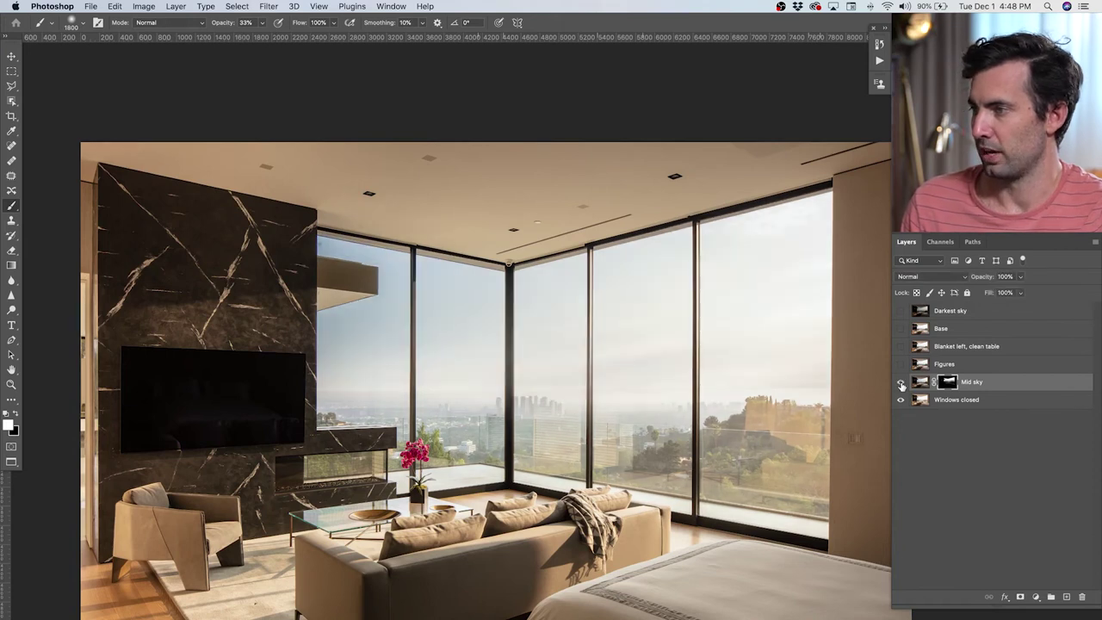
pyautogui.click(901, 382)
pyautogui.click(901, 383)
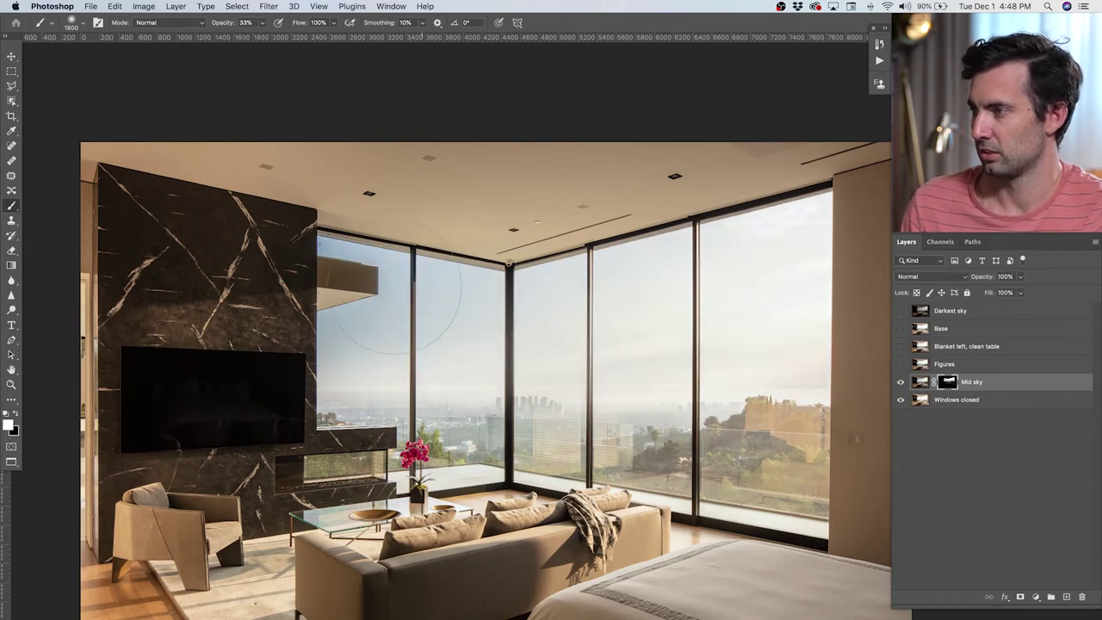
pyautogui.press('x')
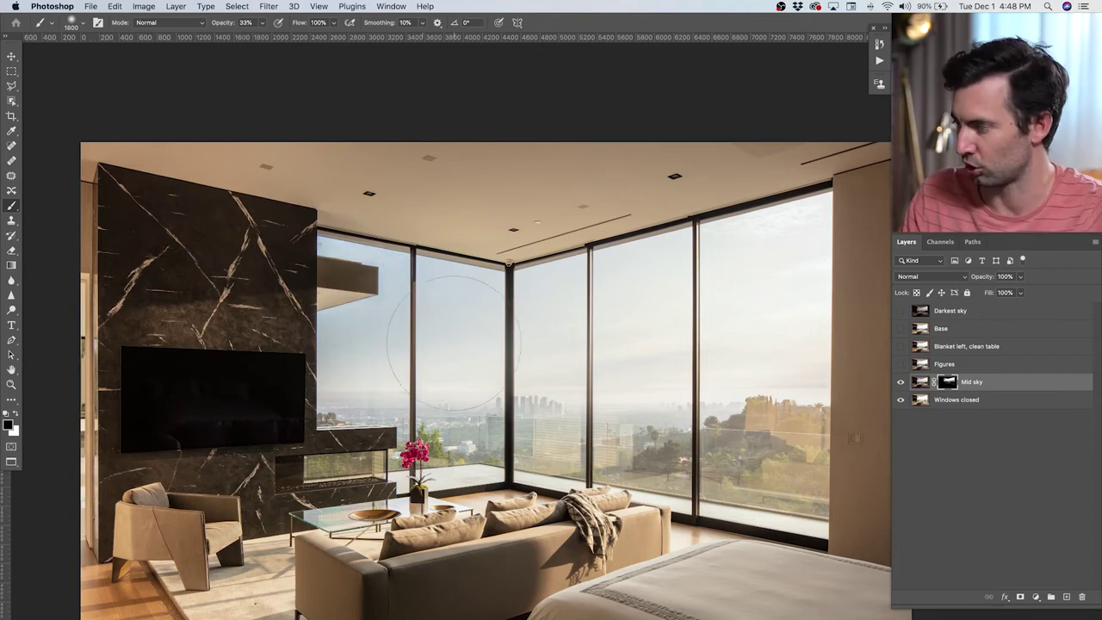
pyautogui.press('v')
pyautogui.moveTo(524, 435); pyautogui.dragTo(496, 408)
pyautogui.scroll(3, 563, 344)
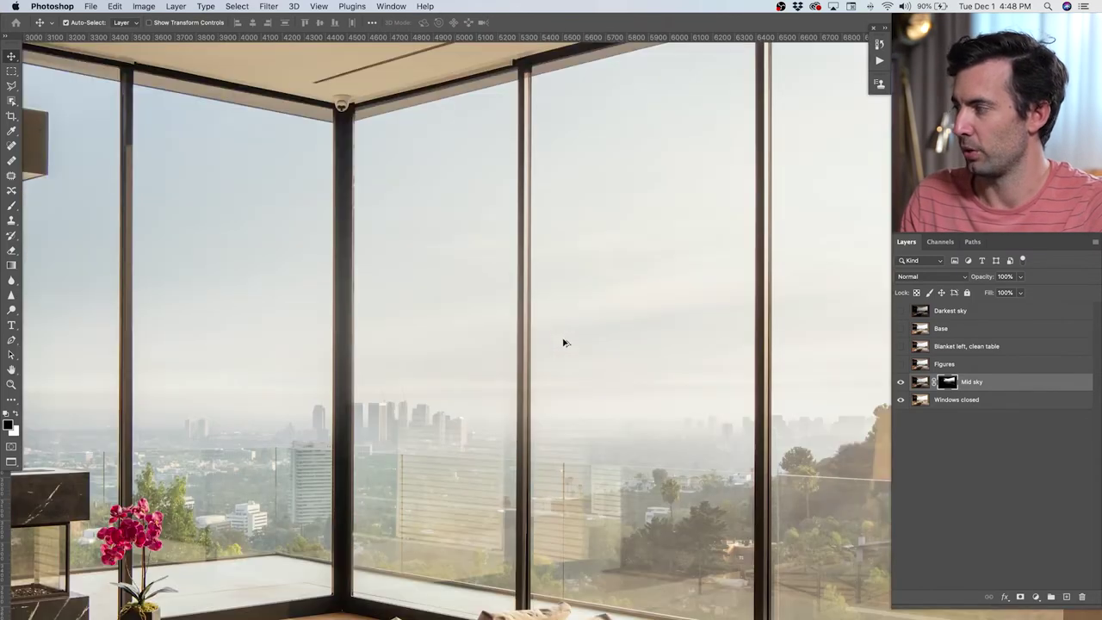
pyautogui.click(901, 382)
pyautogui.click(901, 383)
pyautogui.click(901, 383)
pyautogui.click(901, 382)
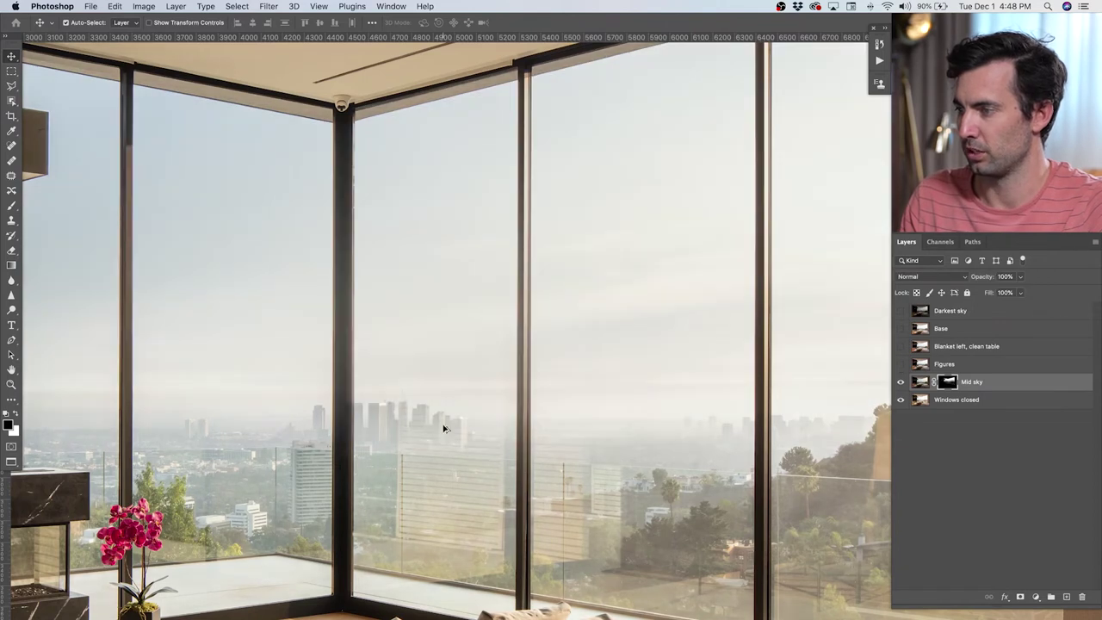
# Step: Paint white on the Mid sky mask over the downtown skyline with a 700 px brush at 33% opacity
pyautogui.scroll(2, 444, 428)
pyautogui.press('b')
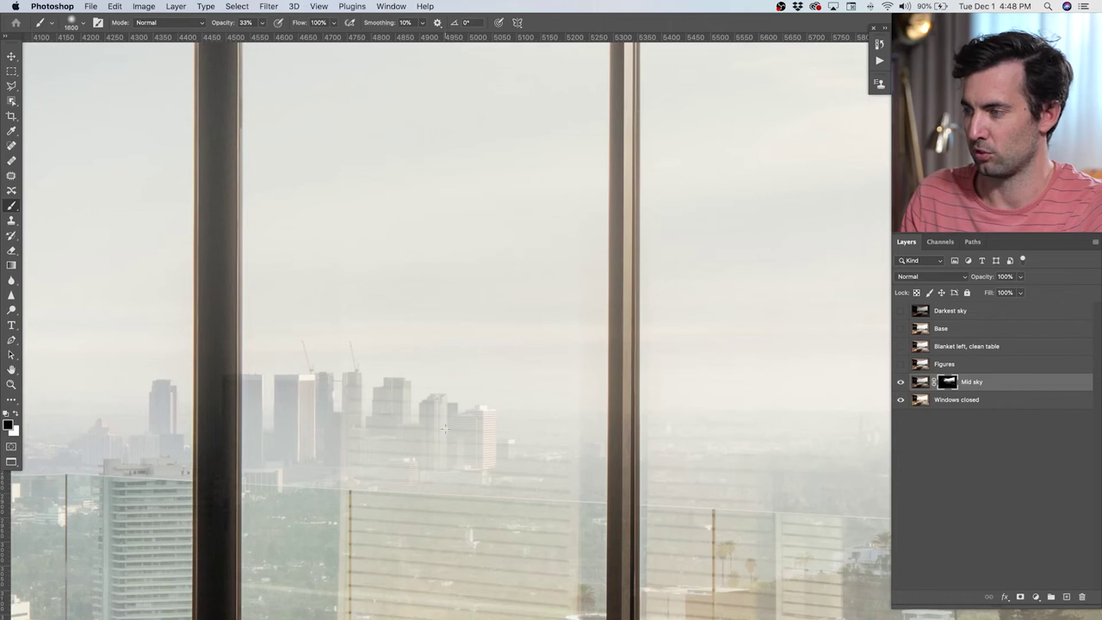
pyautogui.press('[')
pyautogui.press('[')
pyautogui.press('[')
pyautogui.press('[')
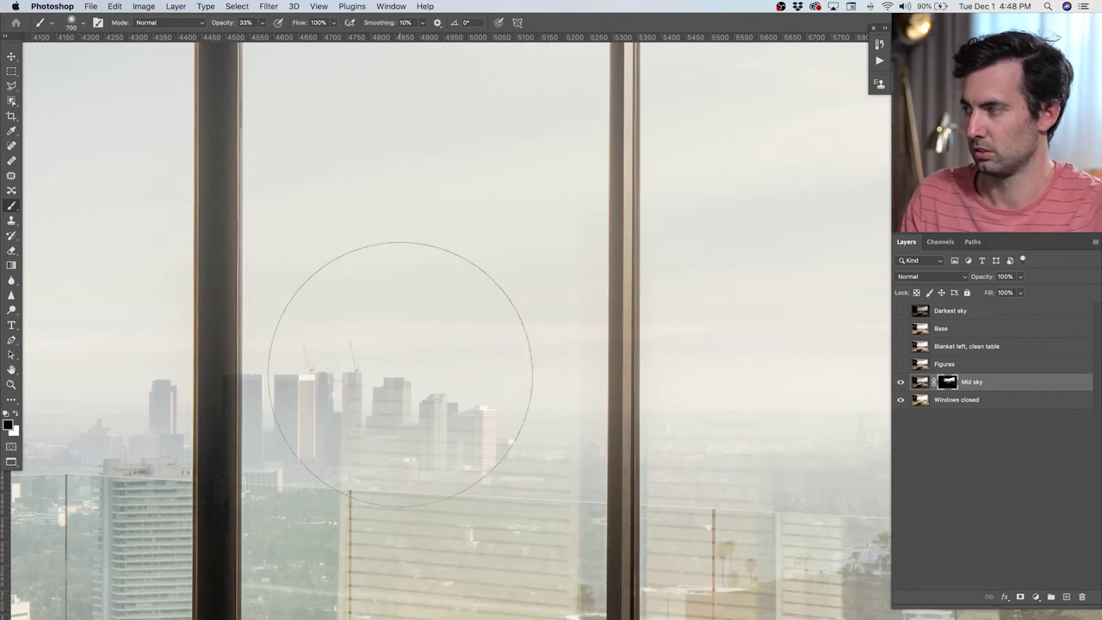
pyautogui.moveTo(412, 391)
pyautogui.mouseDown()
pyautogui.moveTo(369, 392)
pyautogui.moveTo(443, 384)
pyautogui.mouseUp()
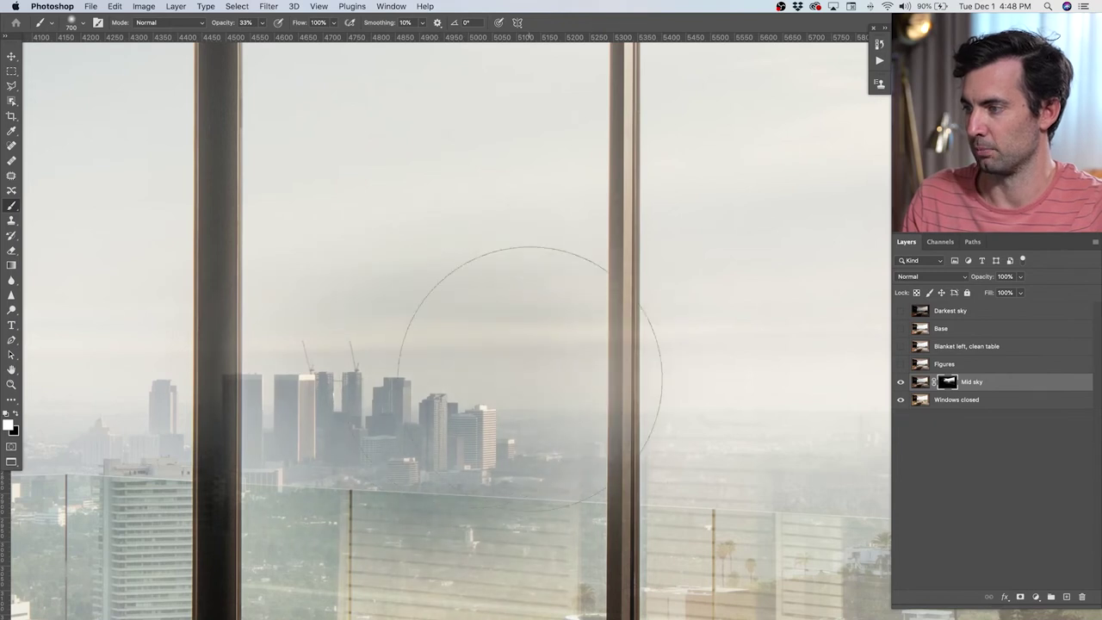
pyautogui.hotkey('ctrl', '-')
pyautogui.hotkey('ctrl', '-')
pyautogui.hotkey('ctrl', '+')
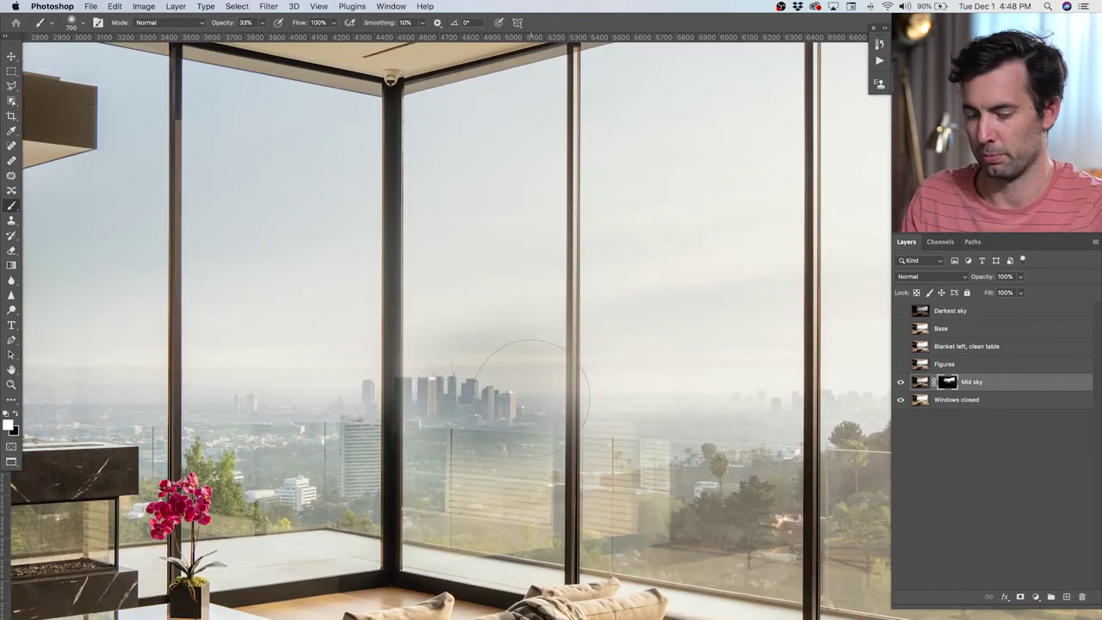
pyautogui.hotkey('ctrl', 'z')
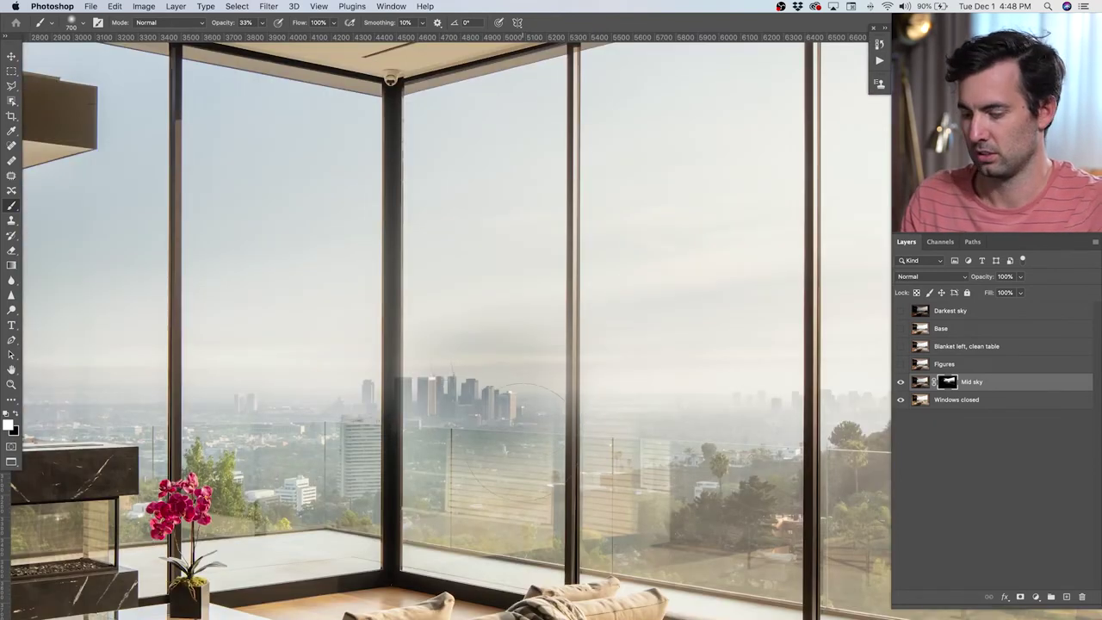
# Step: Select the view behind the glass railing in the pane below the downtown skyline using the Polygonal Lasso
pyautogui.press('l')
pyautogui.hotkey('ctrl', '+')
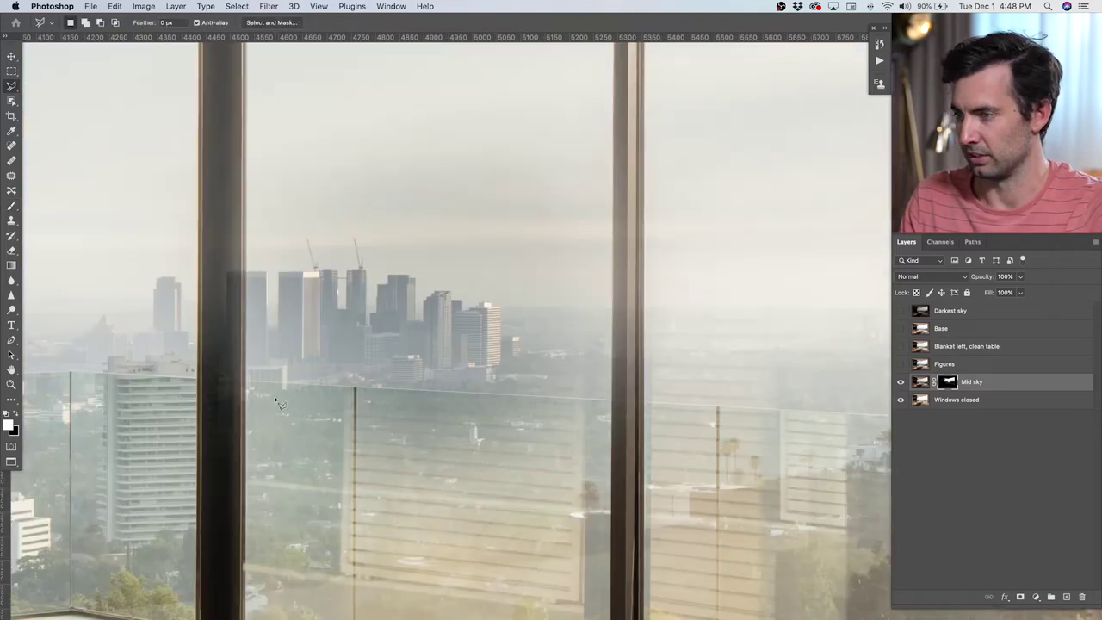
pyautogui.click(248, 382)
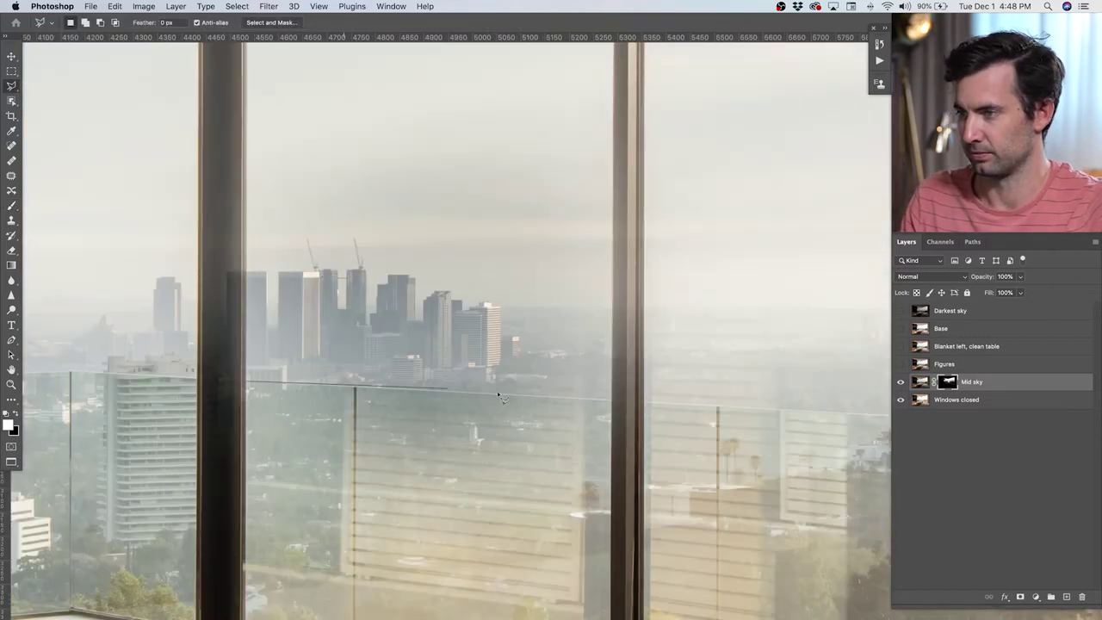
pyautogui.click(615, 399)
pyautogui.scroll(-3, 617, 516)
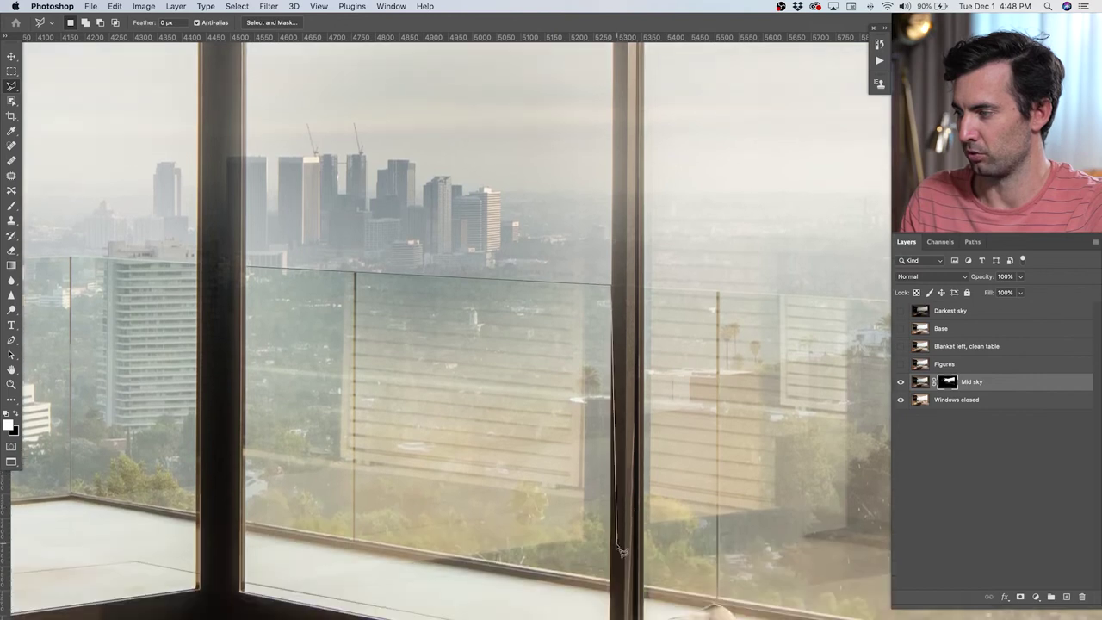
pyautogui.click(247, 524)
pyautogui.click(249, 272)
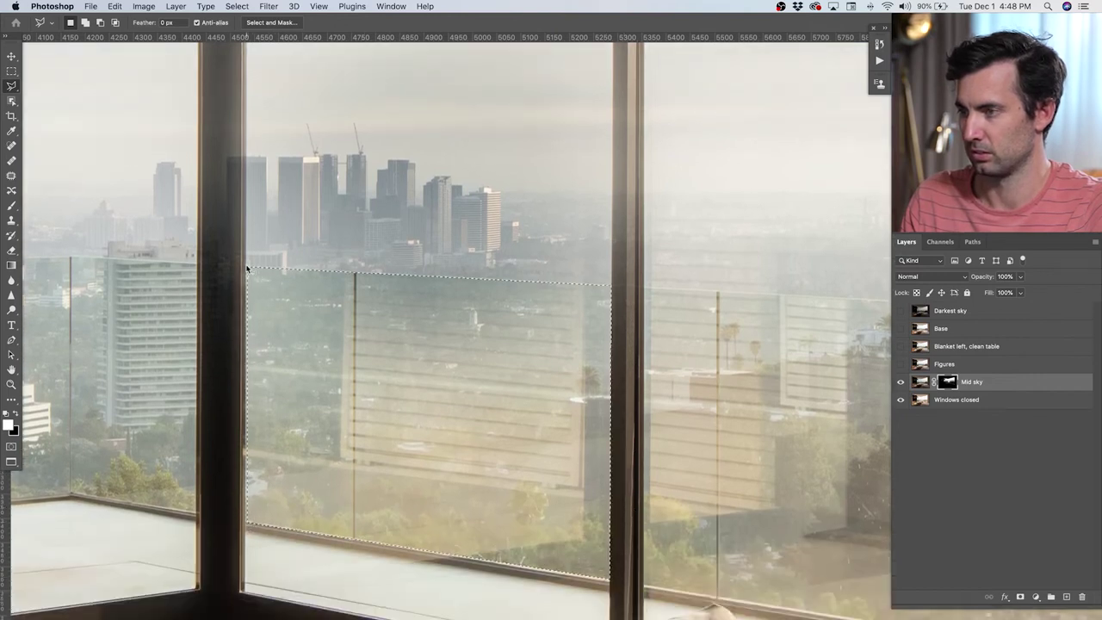
# Step: Paint black at 33% opacity on the Mid sky mask within the selected railing area, and deselect
pyautogui.press('b')
pyautogui.click(402, 344)
pyautogui.press('x')
pyautogui.moveTo(355, 318)
pyautogui.mouseDown()
pyautogui.moveTo(482, 344)
pyautogui.moveTo(482, 400)
pyautogui.moveTo(448, 388)
pyautogui.moveTo(613, 323)
pyautogui.mouseUp()
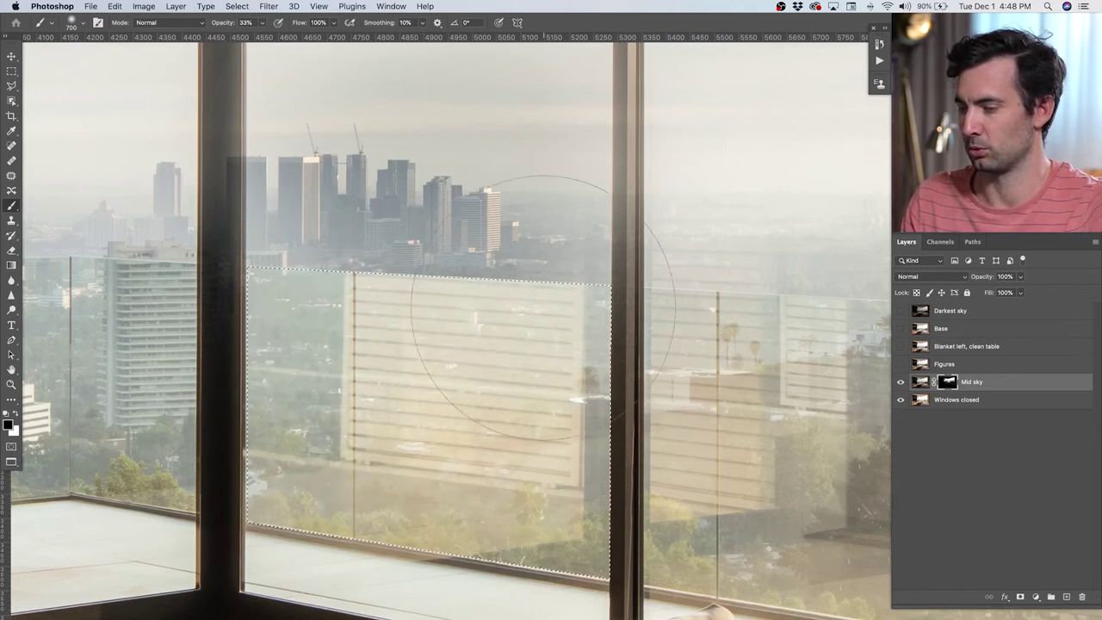
pyautogui.press('super+d')
pyautogui.press('super+0')
pyautogui.scroll(3, 480, 294)
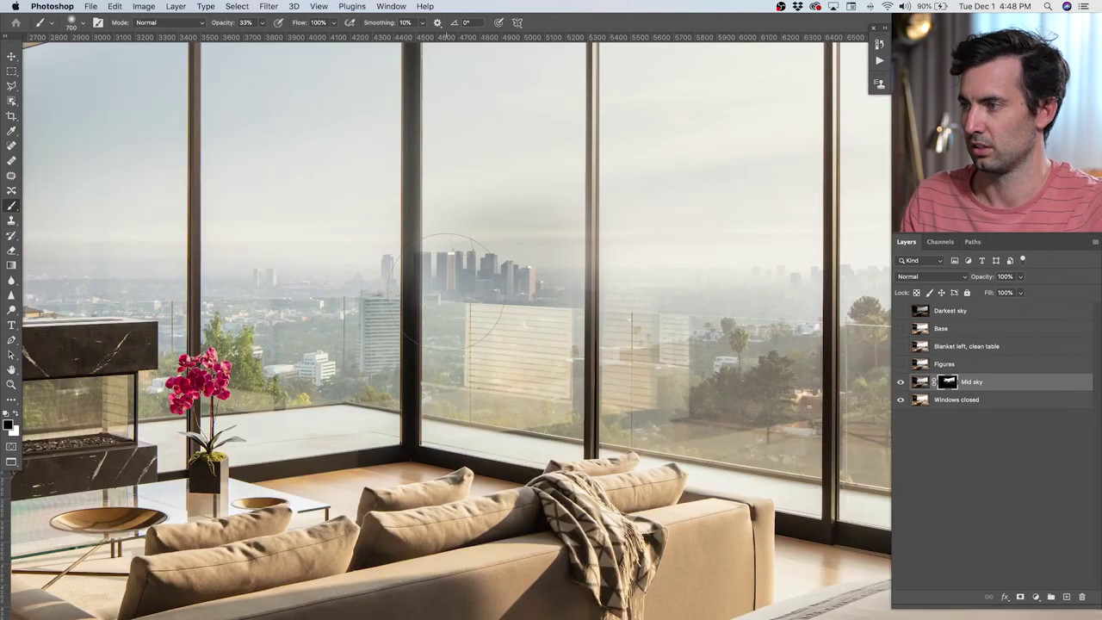
# Step: Reduce the brush to 100 px and paint black on the Mid sky mask along the dark vertical corner window frame
pyautogui.press('[')
pyautogui.press('[')
pyautogui.press('[')
pyautogui.press('[')
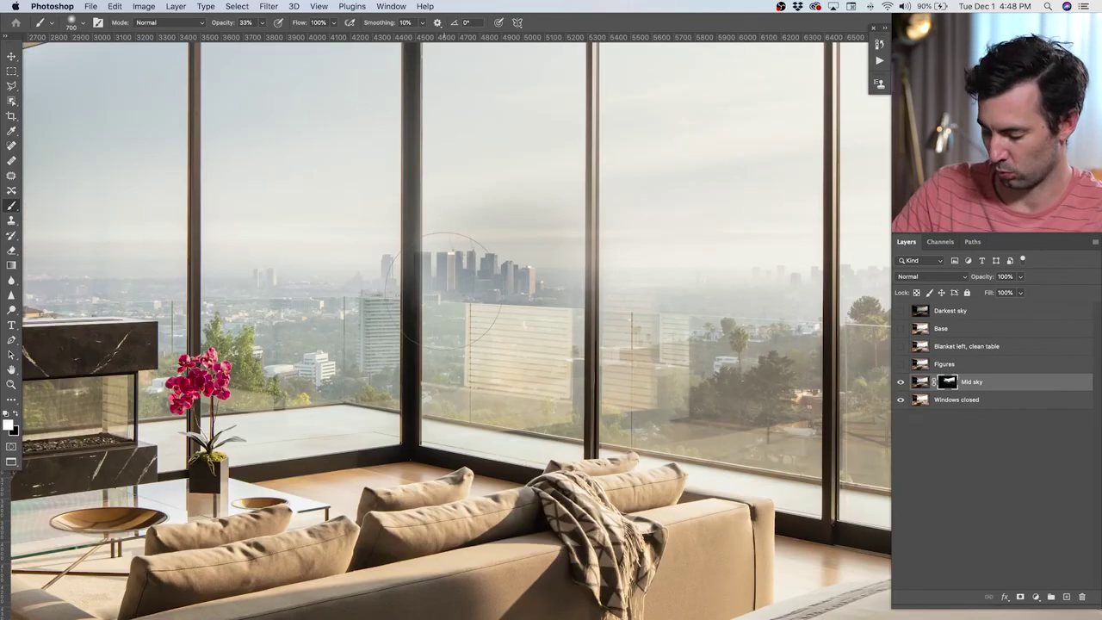
pyautogui.press('[')
pyautogui.press('[')
pyautogui.press('[')
pyautogui.press('[')
pyautogui.press('[')
pyautogui.press('[')
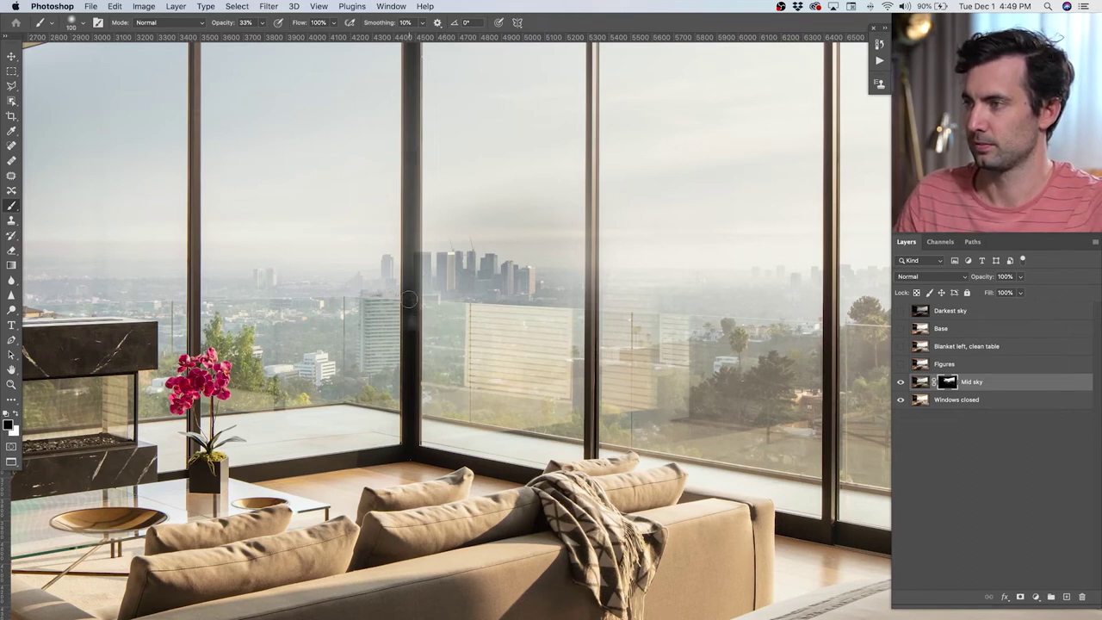
pyautogui.moveTo(414, 339); pyautogui.dragTo(411, 344)
pyautogui.moveTo(410, 65); pyautogui.dragTo(410, 80)
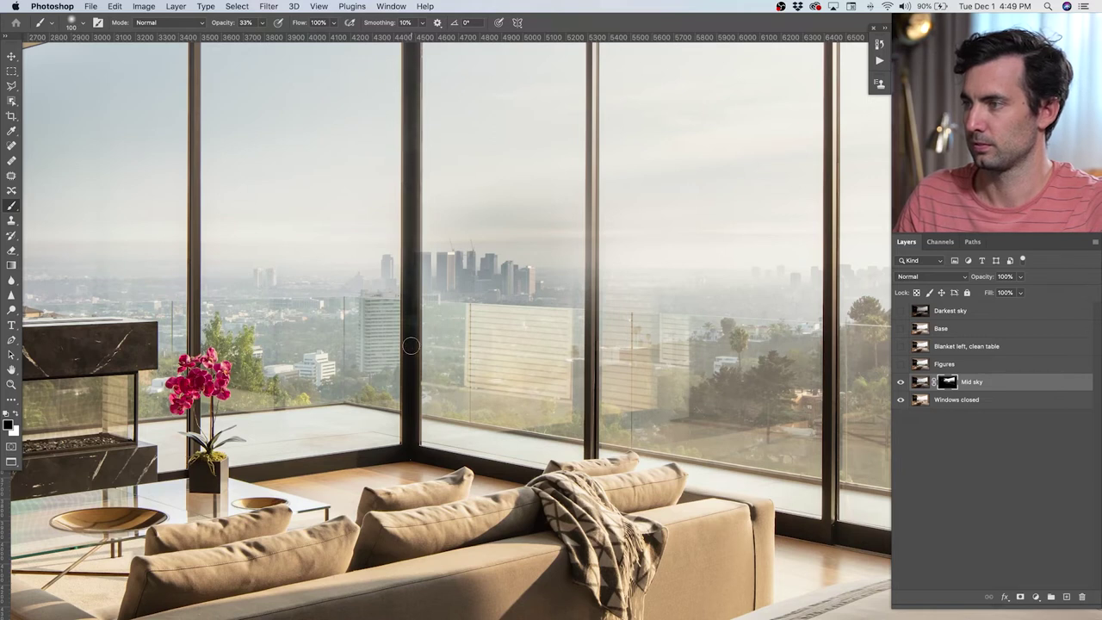
pyautogui.press('super+0')
pyautogui.press('v')
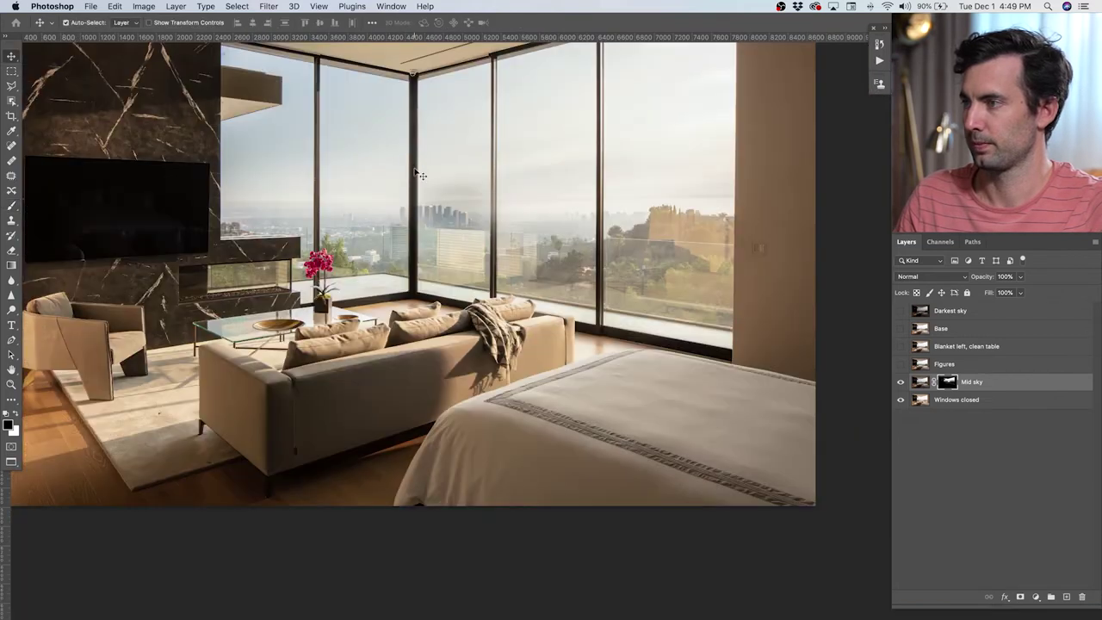
pyautogui.press('b')
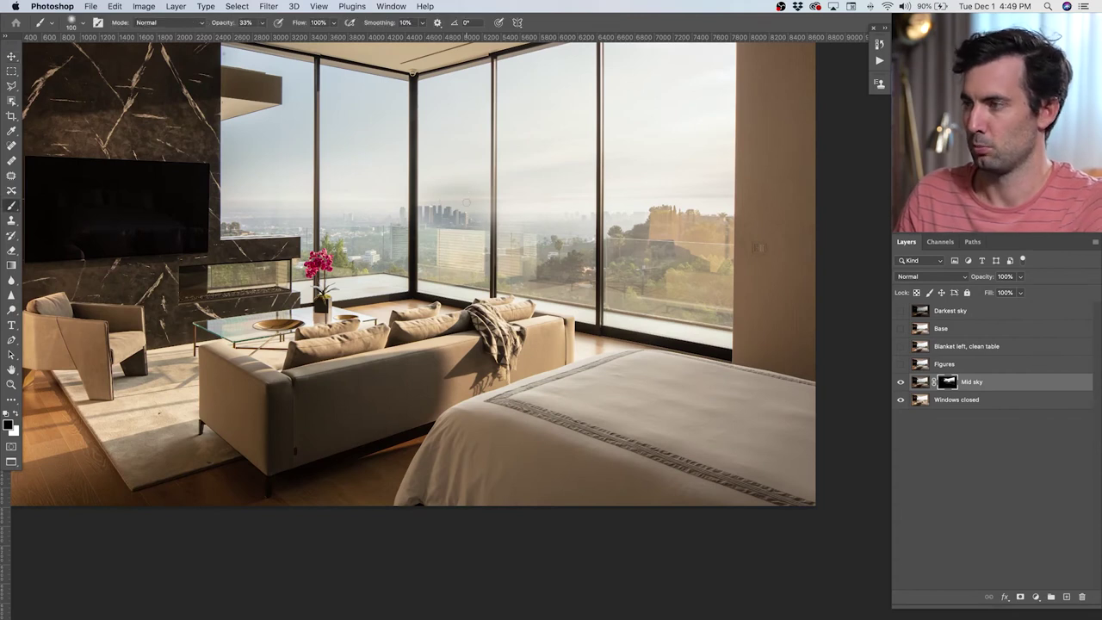
# Step: Set the brush to 500 px at 30% opacity and swap the foreground and background colours
pyautogui.press(']')
pyautogui.press(']')
pyautogui.press(']')
pyautogui.press(']')
pyautogui.press(']')
pyautogui.press('3')
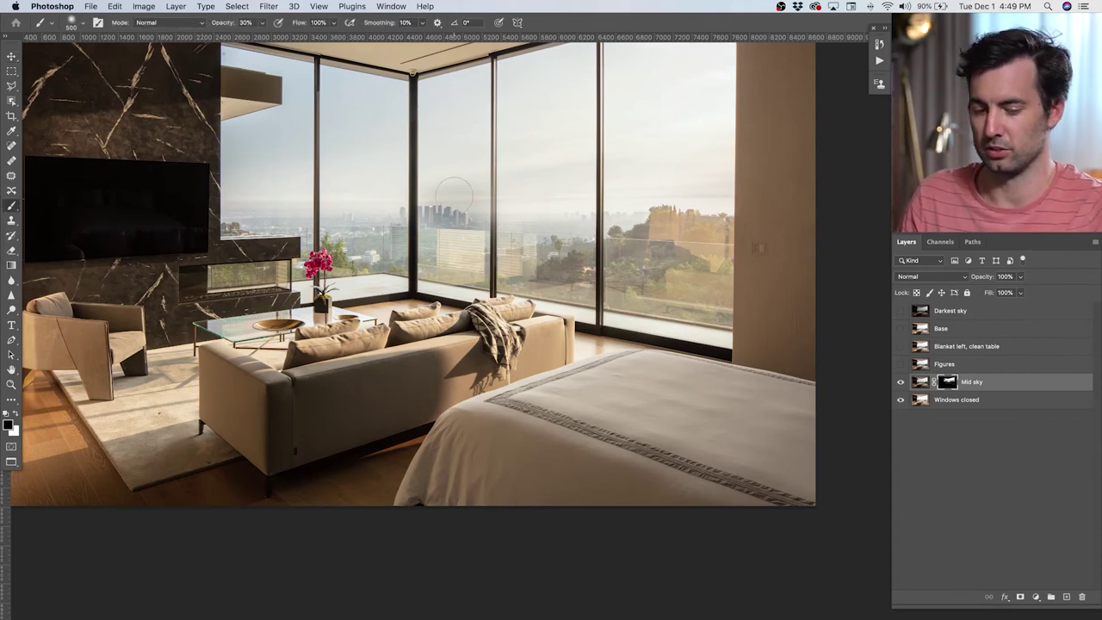
pyautogui.press('x')
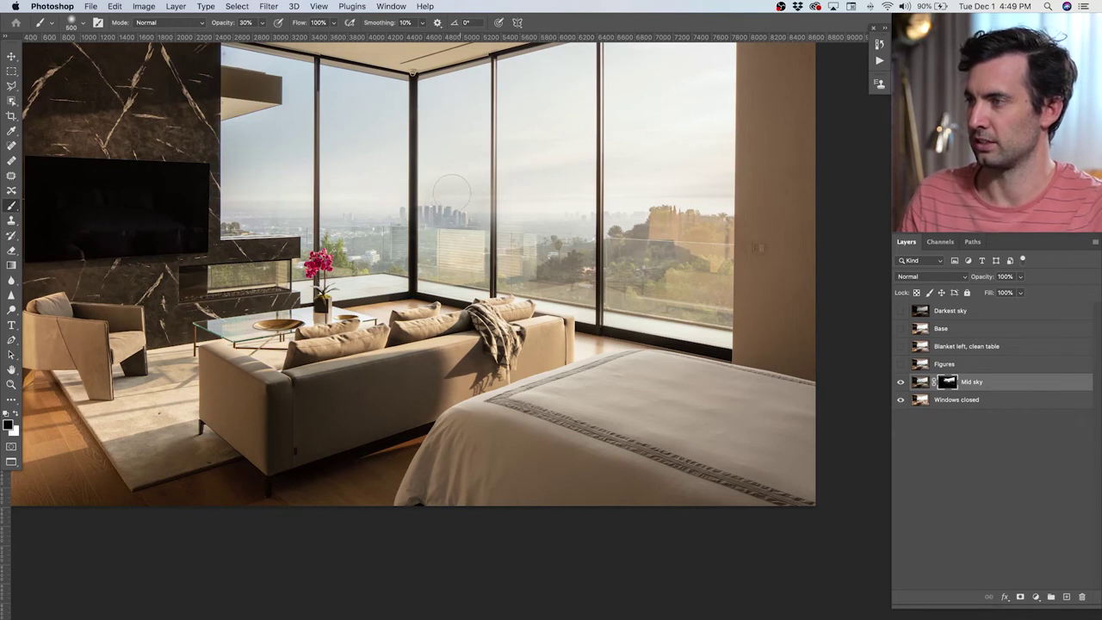
# Step: Toggle the Mid sky layer's visibility to compare the window view with and without the darker sky
pyautogui.click(900, 382)
pyautogui.click(900, 382)
pyautogui.click(901, 382)
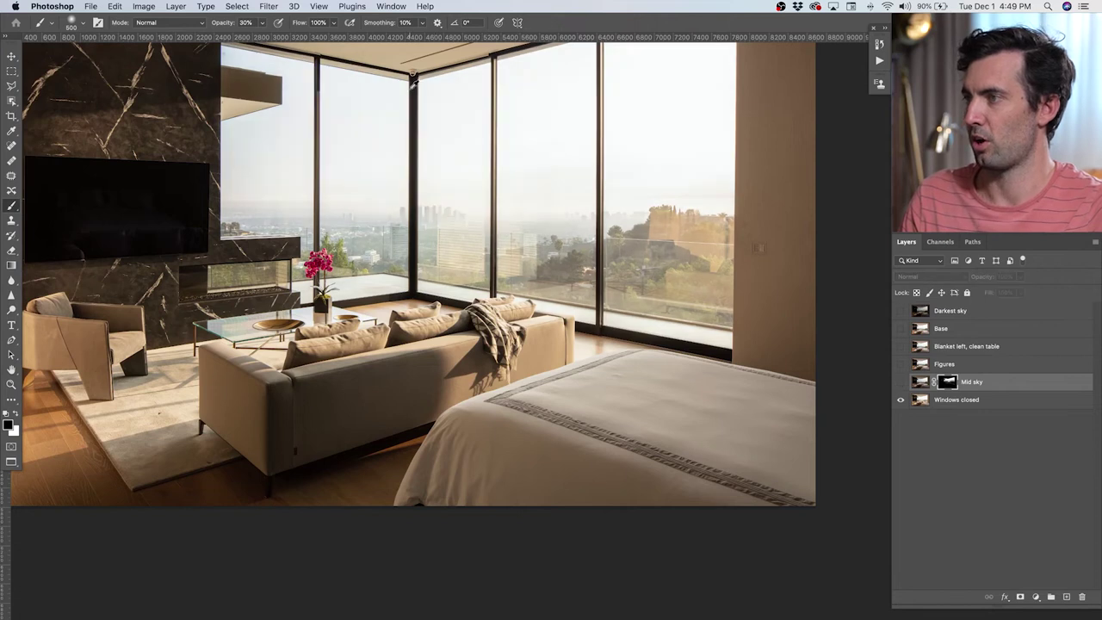
pyautogui.scroll(2, 422, 86)
# Step: Switch to Lightroom Classic, set the first photo's Exposure to -1.90, and inspect its window reflections at 100% zoom
pyautogui.press('super+Tab')
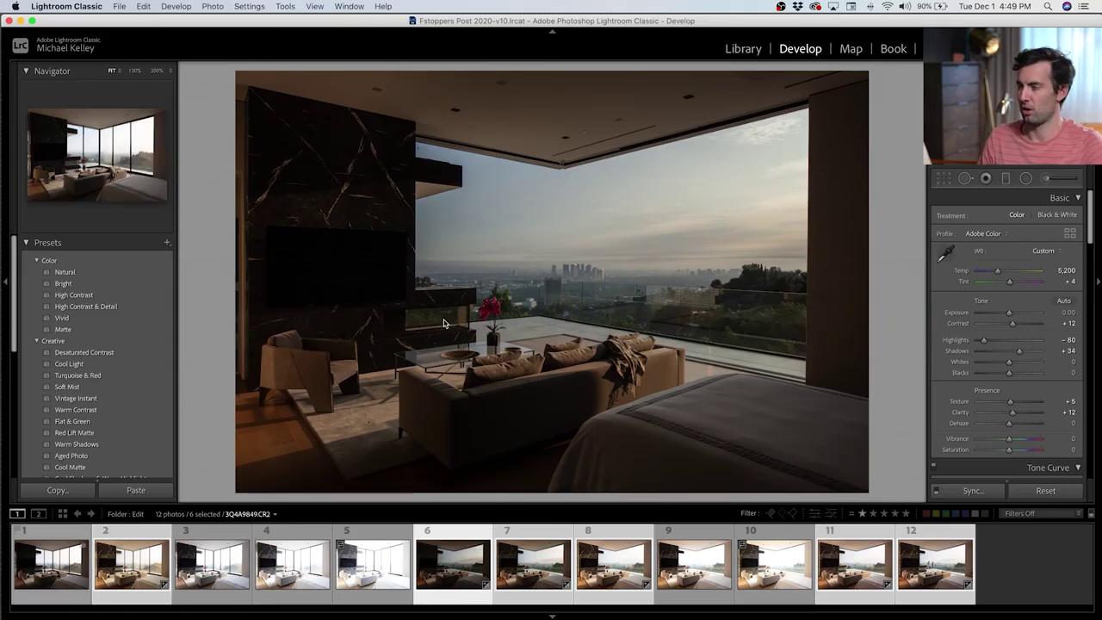
pyautogui.click(51, 565)
pyautogui.click(604, 240)
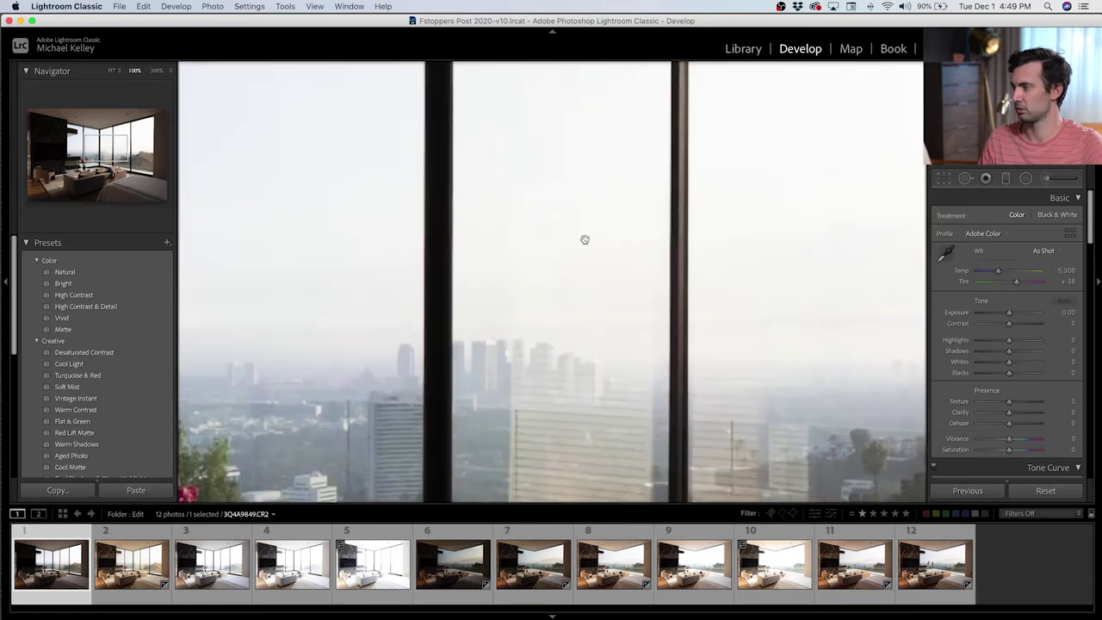
pyautogui.moveTo(585, 239); pyautogui.dragTo(584, 379)
pyautogui.moveTo(1008, 313); pyautogui.dragTo(996, 315)
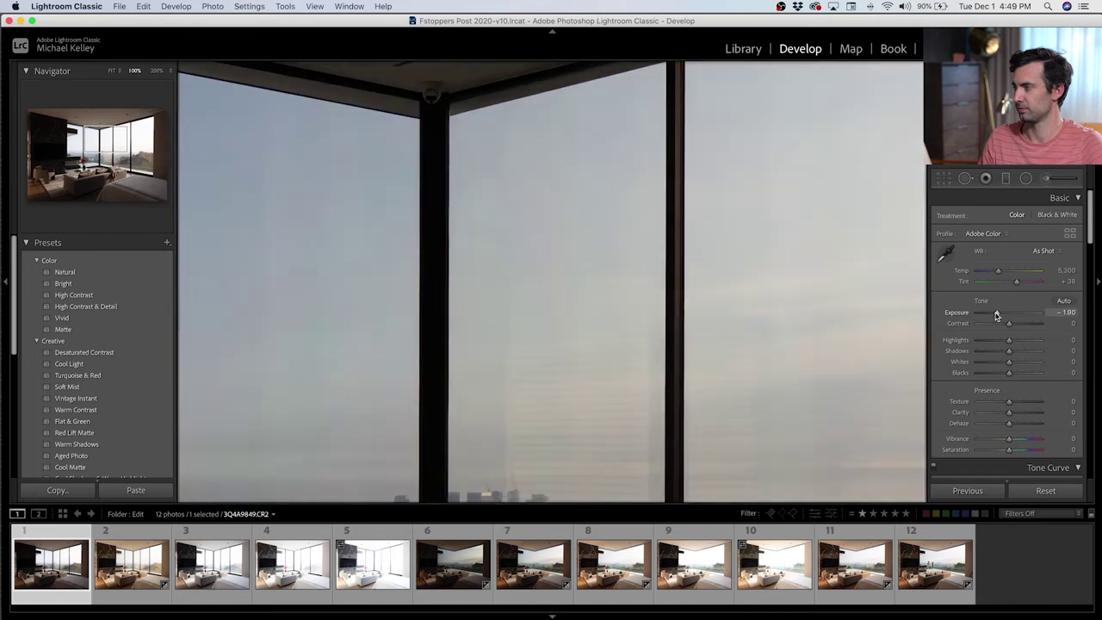
pyautogui.moveTo(741, 382); pyautogui.dragTo(662, 210)
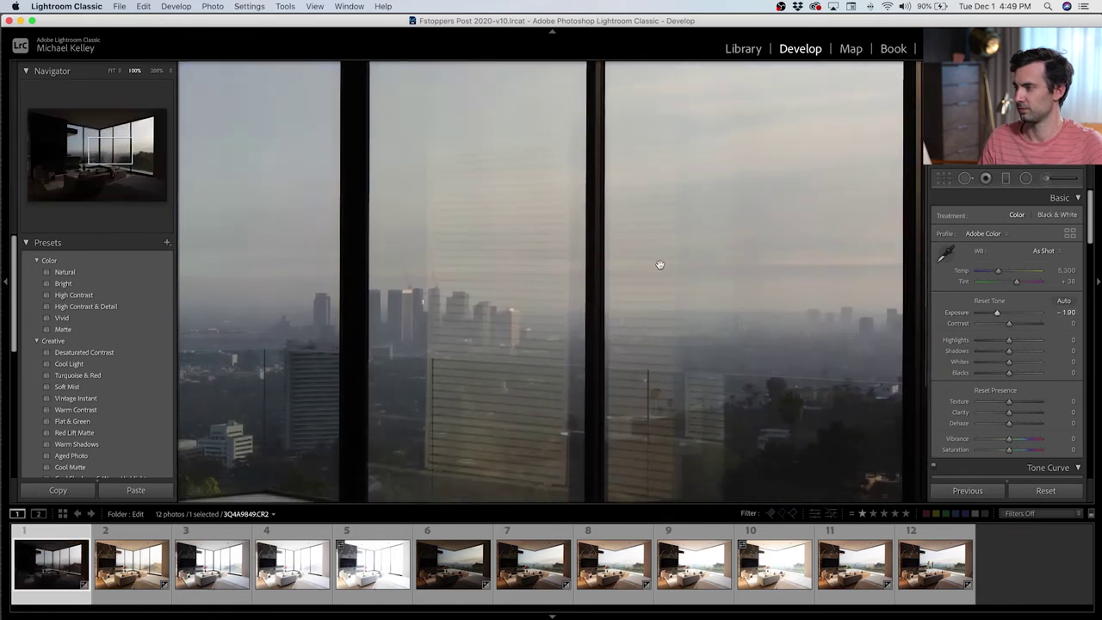
pyautogui.click(660, 264)
# Step: Switch back to Photoshop and compare the closed windows with and without the Mid sky layer
pyautogui.press('super+Tab')
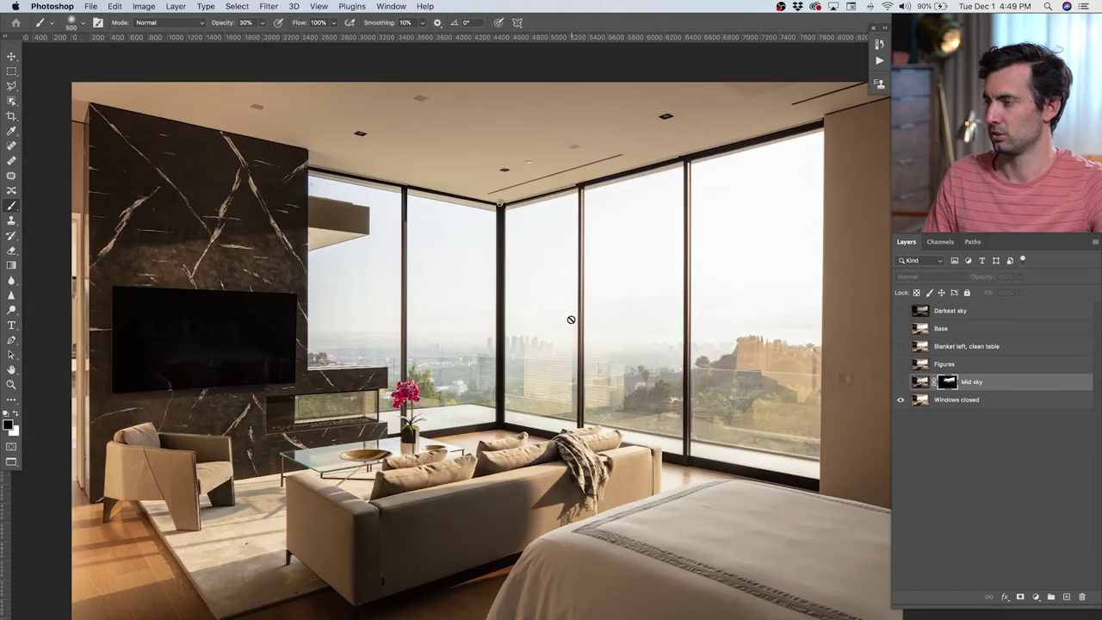
pyautogui.click(901, 383)
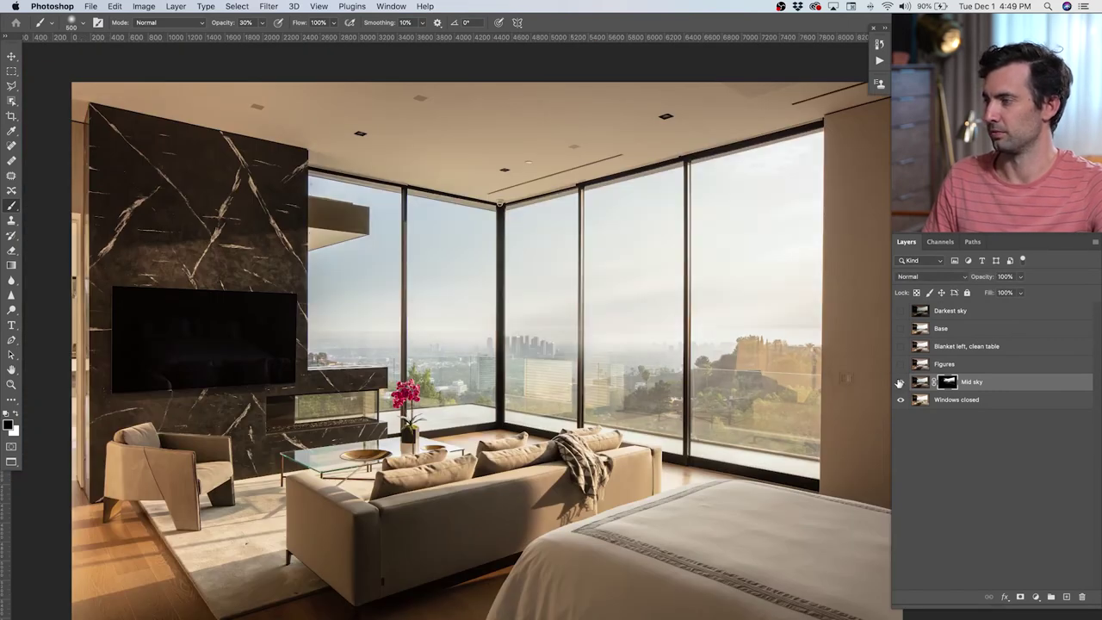
pyautogui.click(900, 382)
pyautogui.click(900, 382)
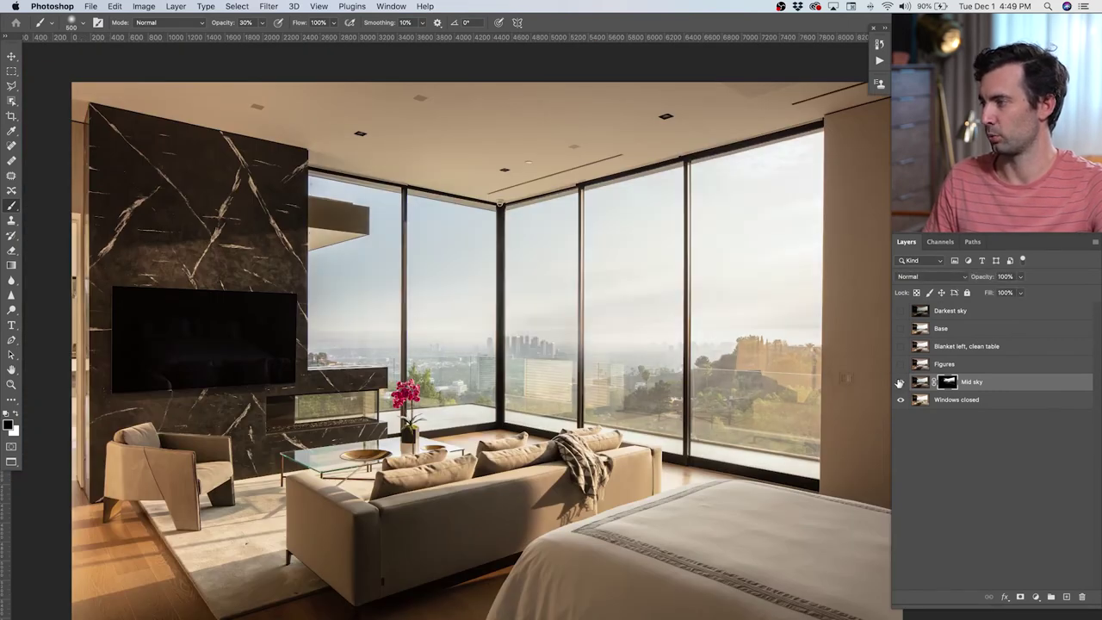
pyautogui.click(900, 383)
# Step: Hide the Mid sky and Windows closed layers, move Base directly above Mid sky, and make Base visible
pyautogui.click(900, 382)
pyautogui.click(900, 400)
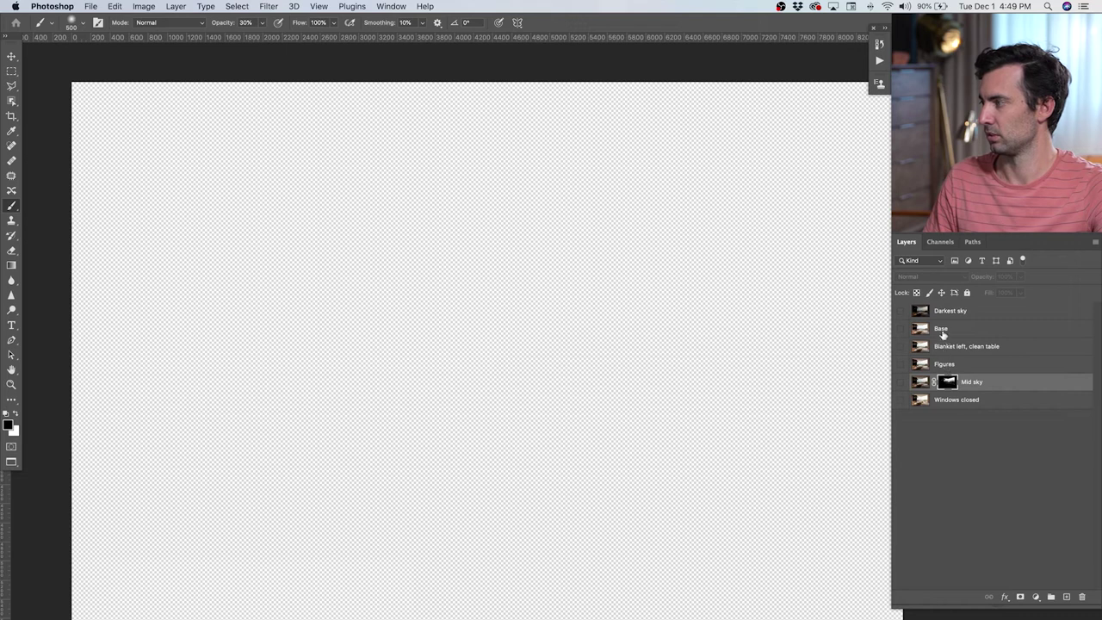
pyautogui.moveTo(943, 363); pyautogui.dragTo(943, 371)
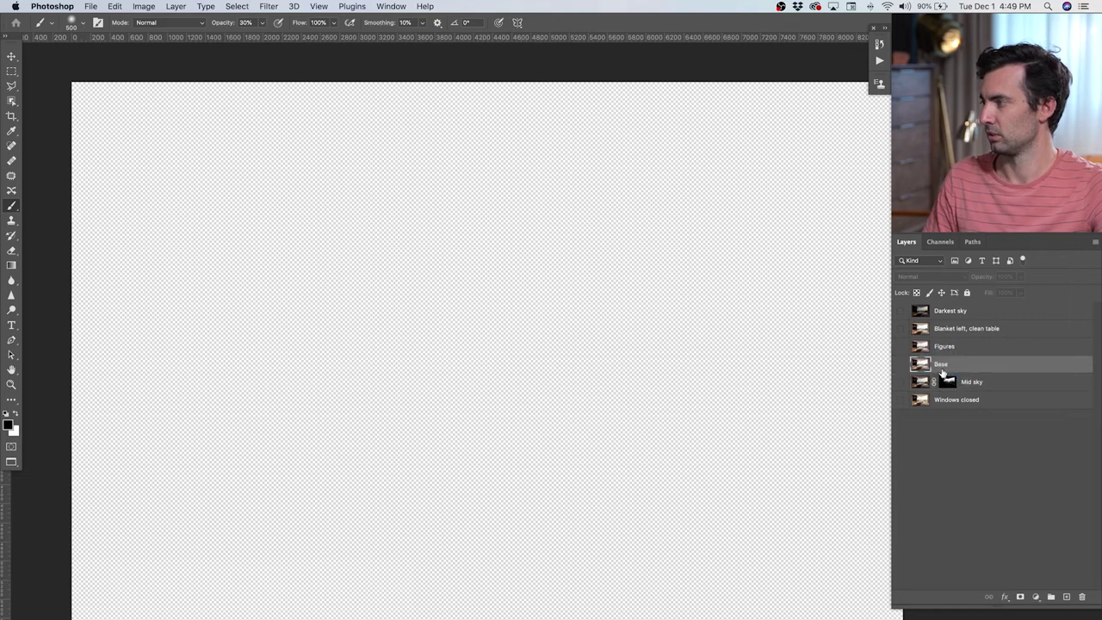
pyautogui.click(901, 364)
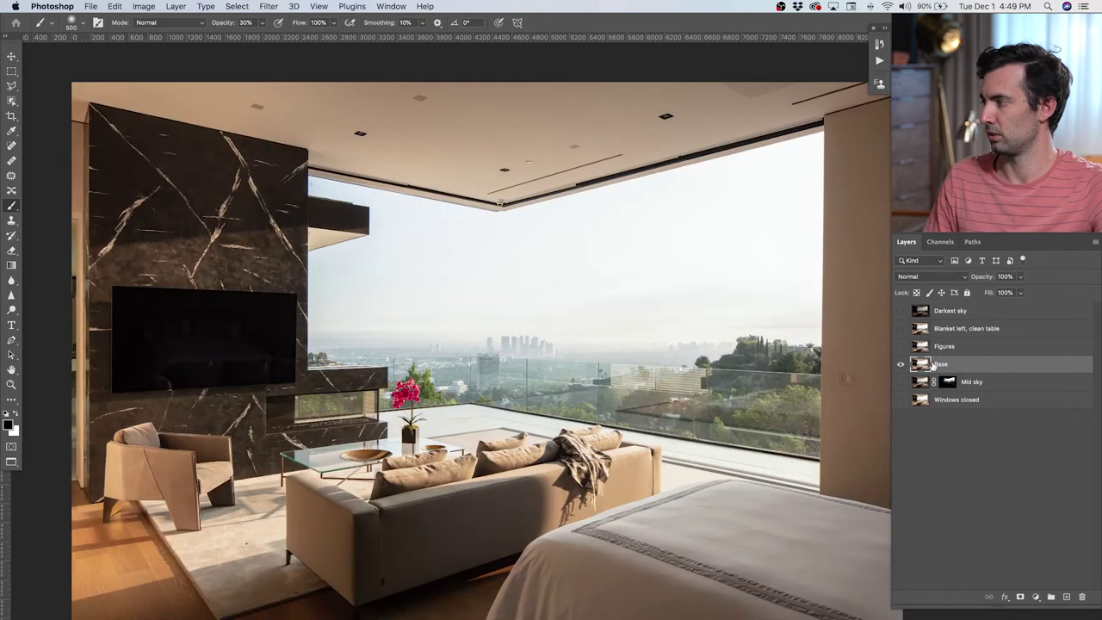
# Step: Move the Base layer to the bottom of the layer stack and rename it "Base Windows open"
pyautogui.rightClick(945, 365)
pyautogui.press('Escape')
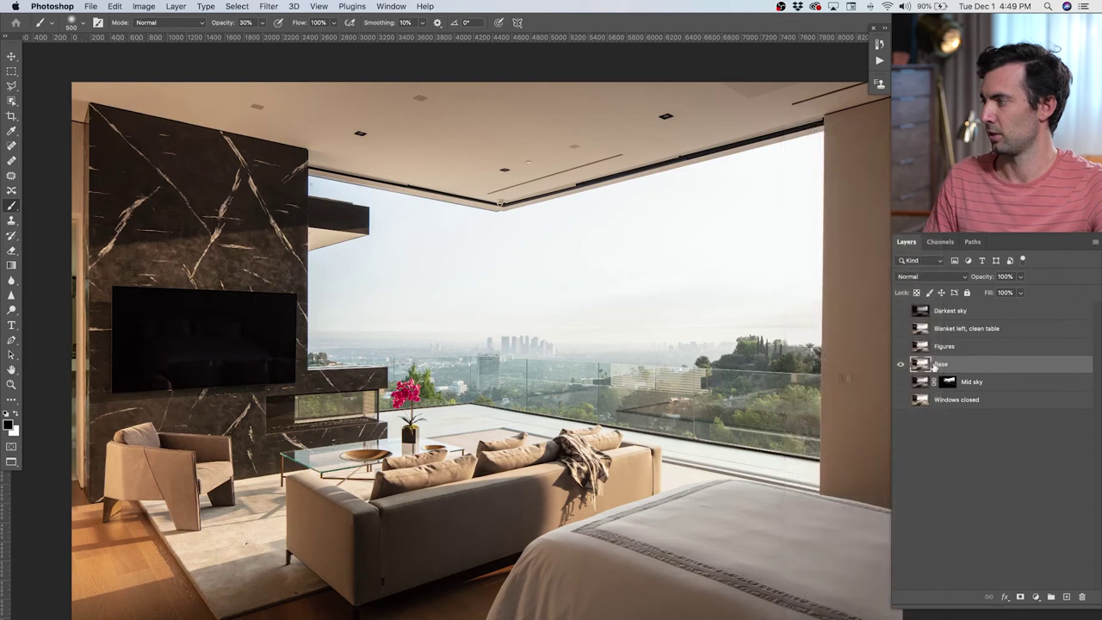
pyautogui.doubleClick(936, 366)
pyautogui.press('Escape')
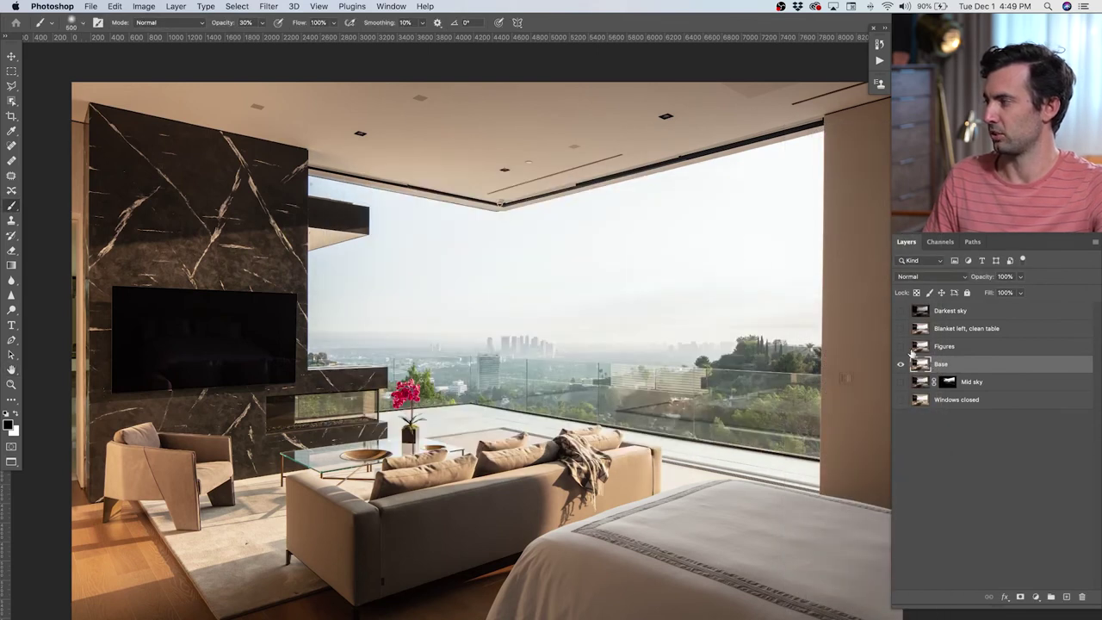
pyautogui.moveTo(935, 366); pyautogui.dragTo(952, 405)
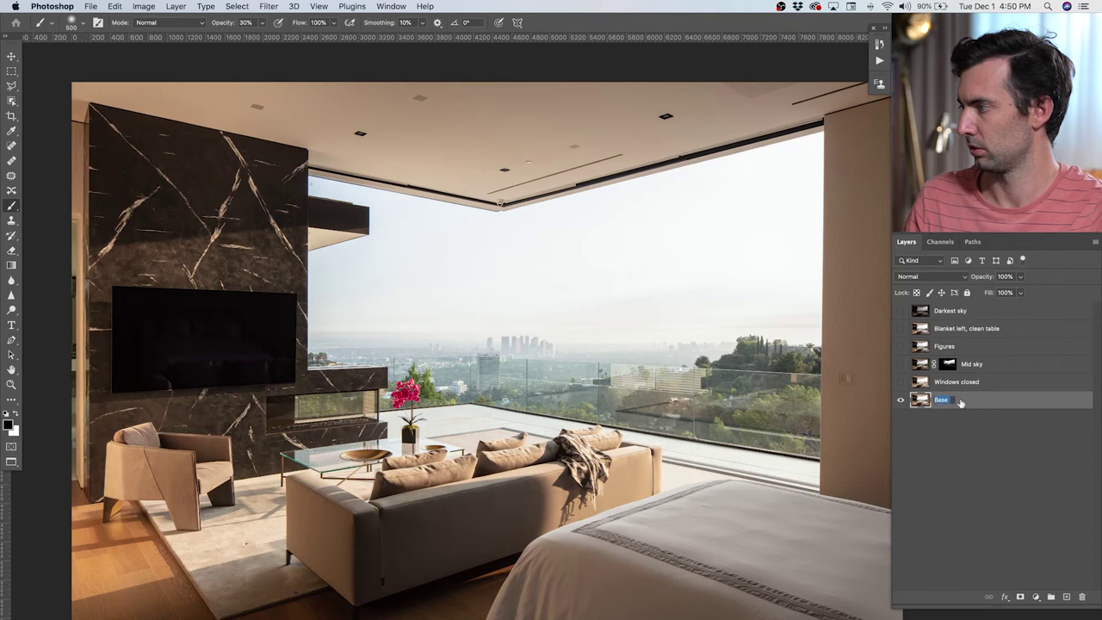
pyautogui.press('Right')
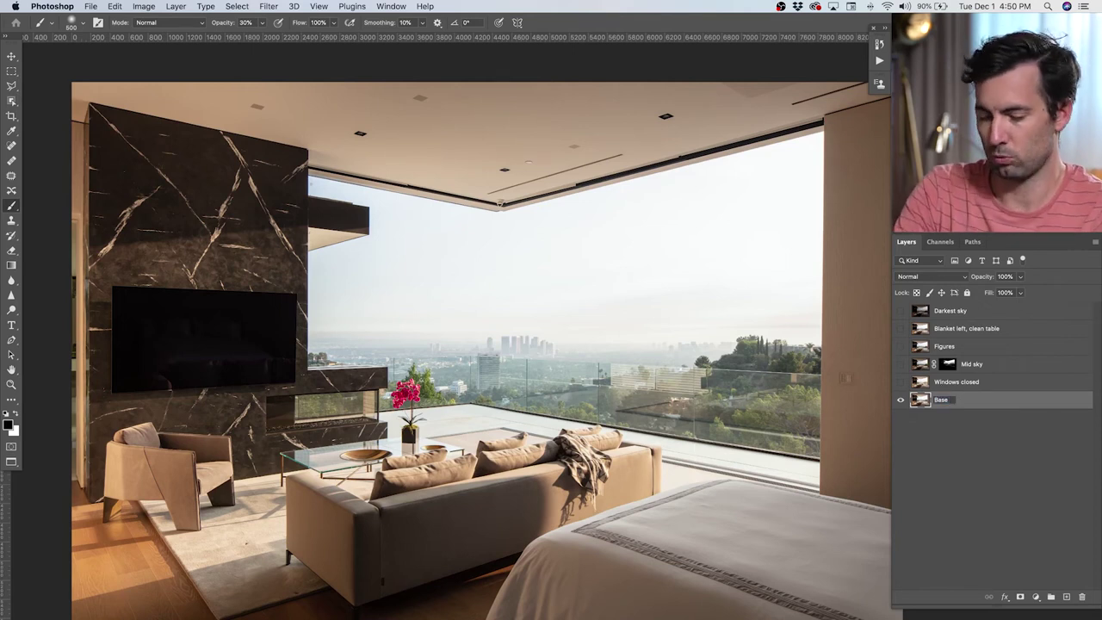
pyautogui.write('Windows open')
pyautogui.press('Return')
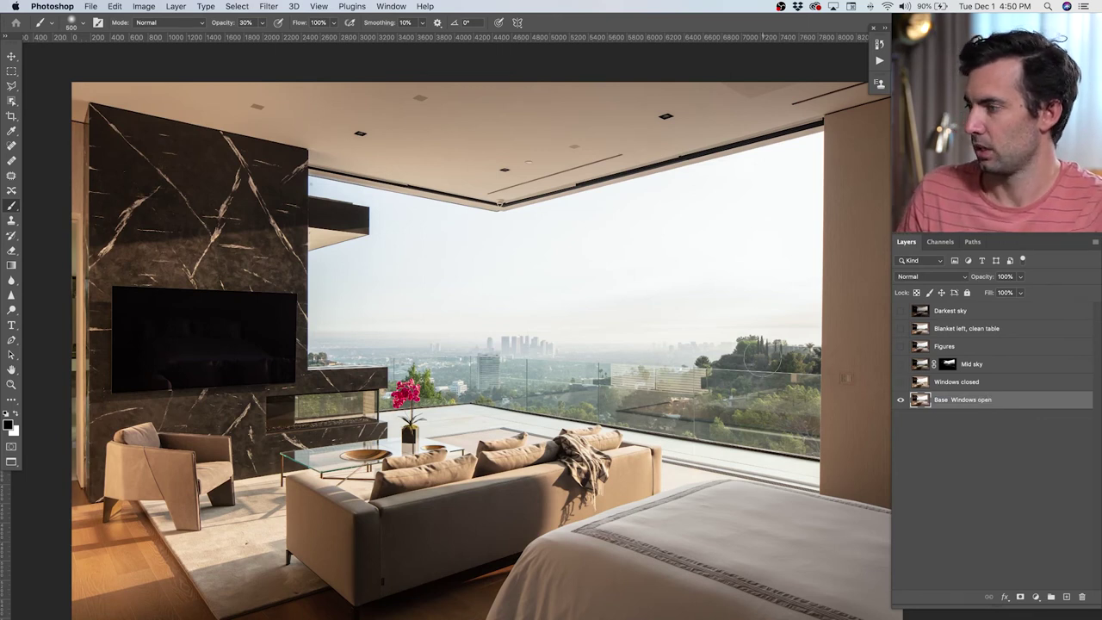
# Step: Place the Mid sky layer directly above Base Windows open, make it visible, and delete its layer mask
pyautogui.hscroll(3, 603, 411)
pyautogui.scroll(-2, 603, 412)
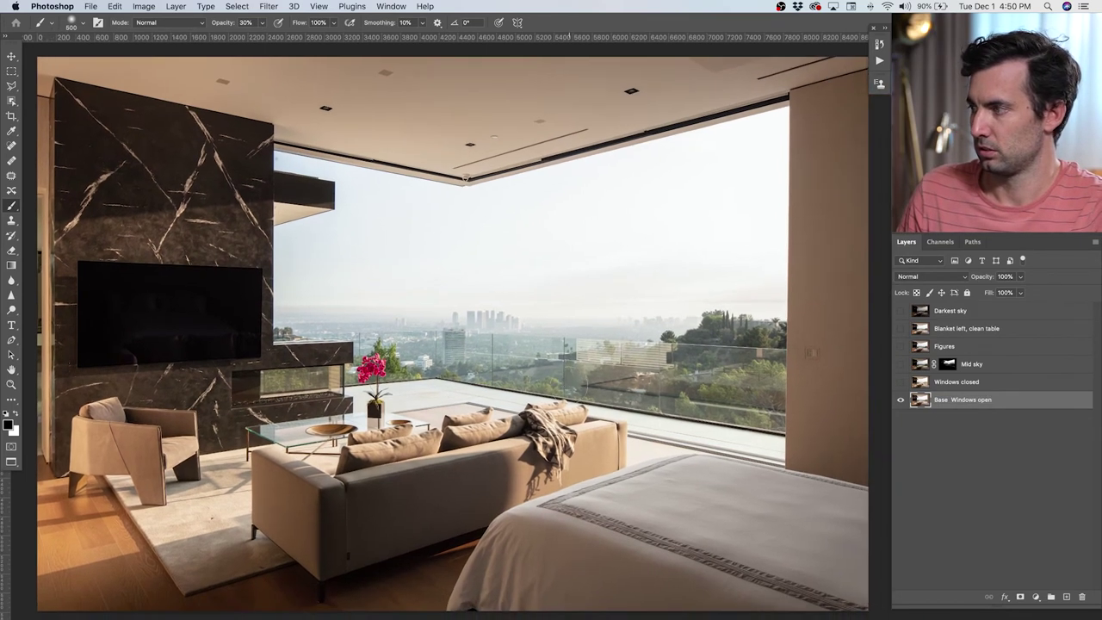
pyautogui.moveTo(696, 375); pyautogui.dragTo(675, 372)
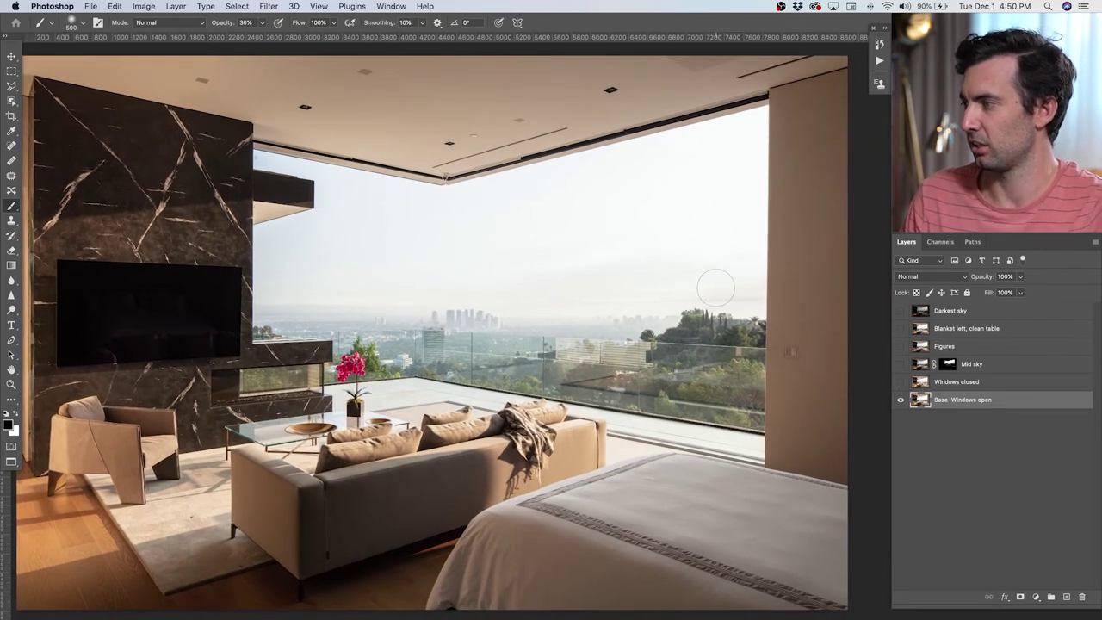
pyautogui.click(949, 365)
pyautogui.moveTo(973, 366); pyautogui.dragTo(942, 383)
pyautogui.click(900, 382)
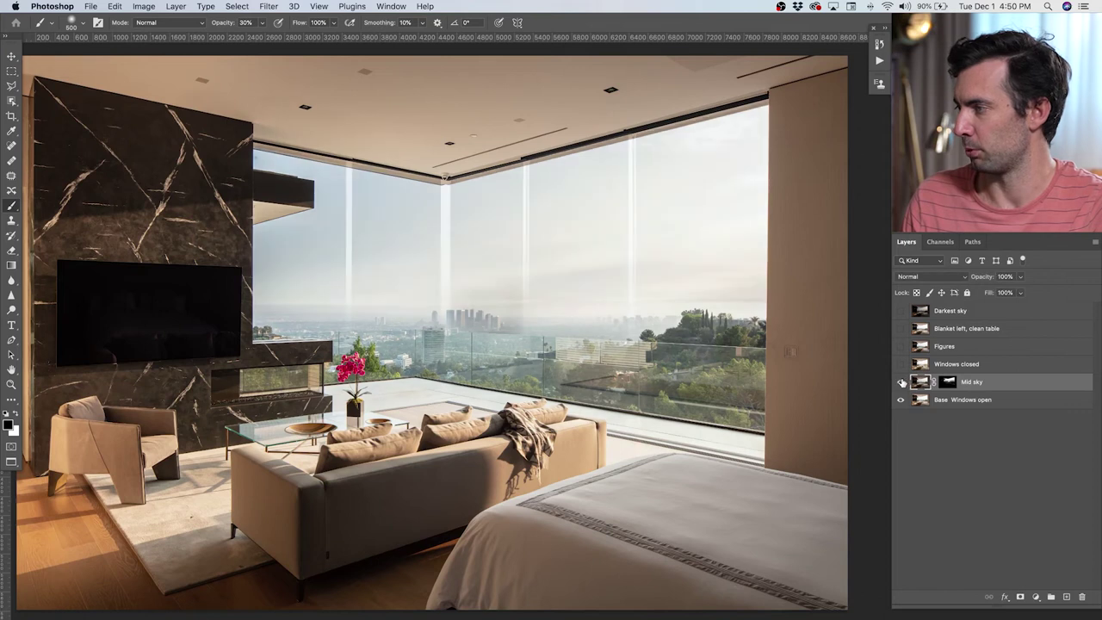
pyautogui.rightClick(948, 382)
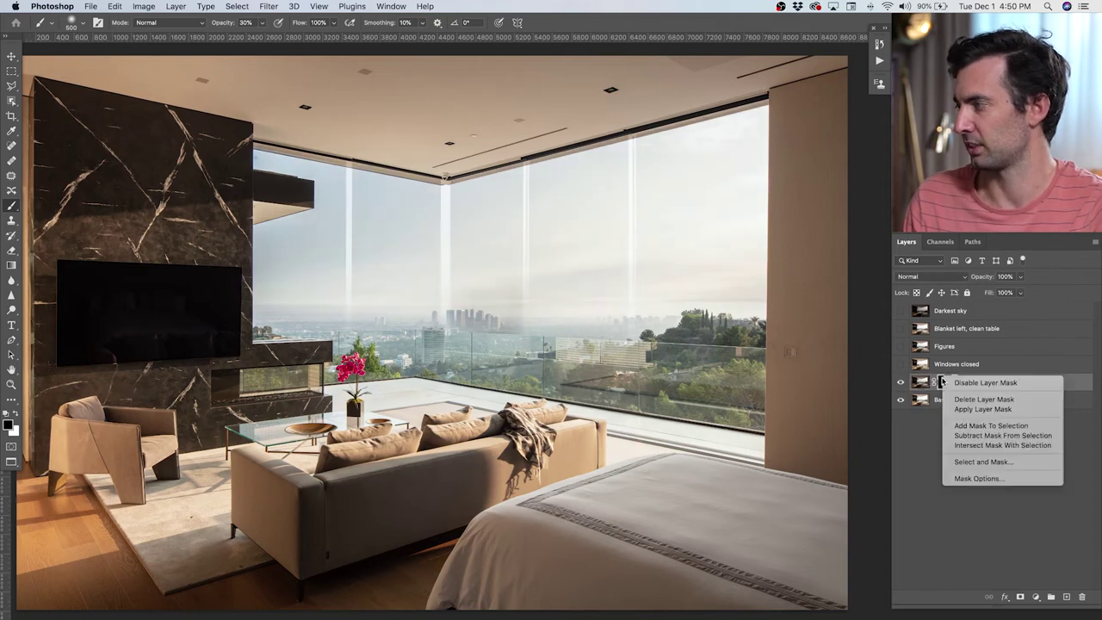
pyautogui.click(991, 397)
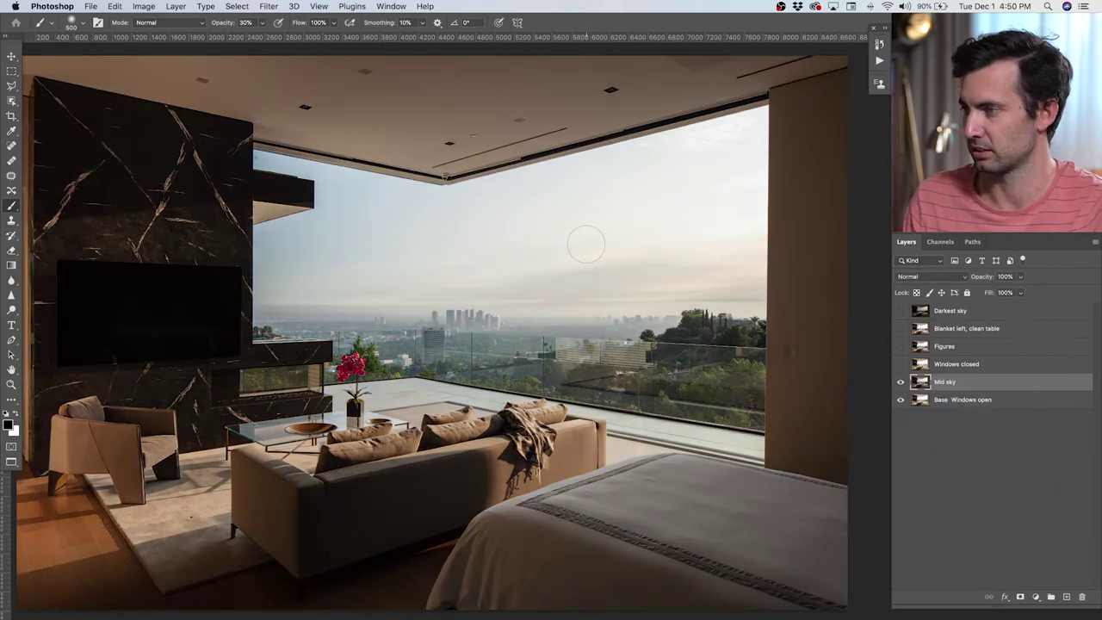
# Step: Start a Pen path at the opening's upper corner beside the brown wall and run it down to the glass railing's base
pyautogui.press('l')
pyautogui.scroll(10, 749, 177)
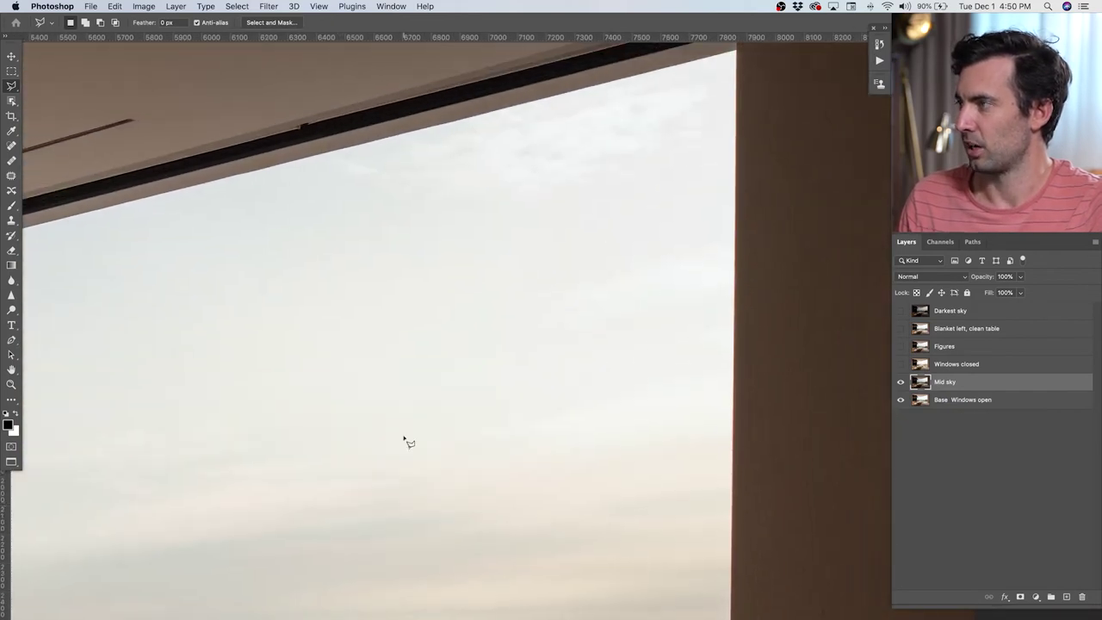
pyautogui.press('p')
pyautogui.moveTo(679, 168); pyautogui.dragTo(603, 296)
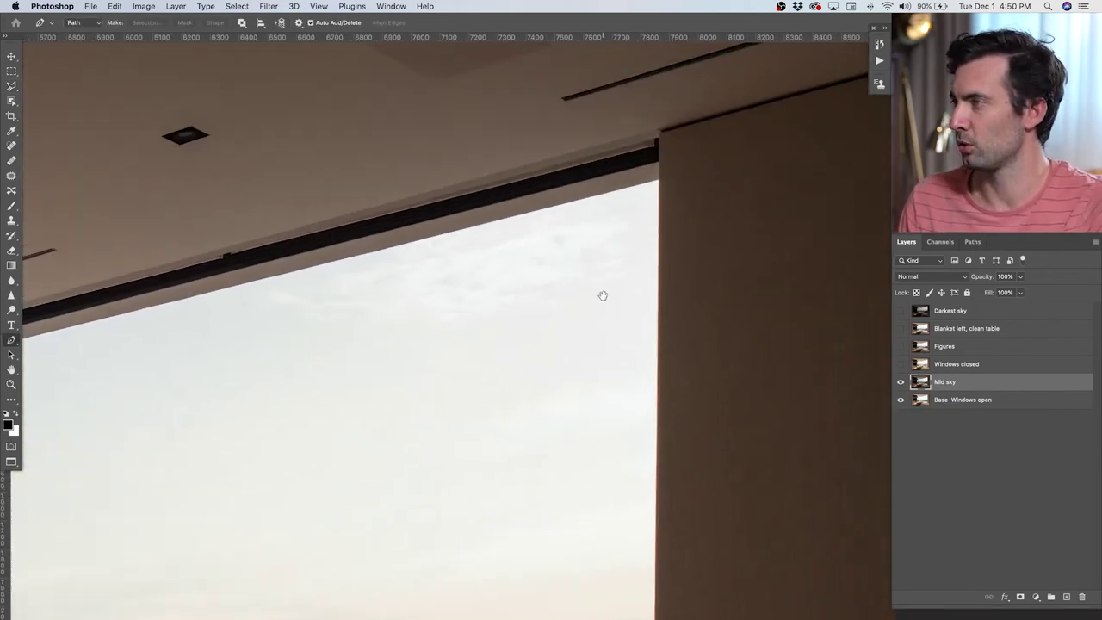
pyautogui.click(662, 186)
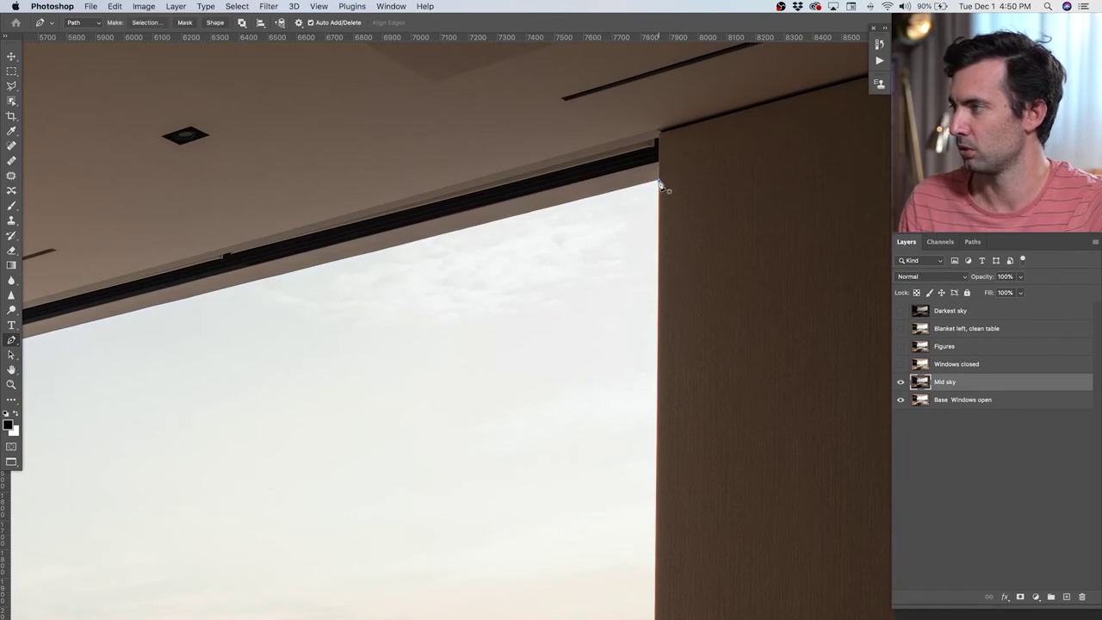
pyautogui.scroll(-10, 633, 443)
pyautogui.scroll(-3, 646, 569)
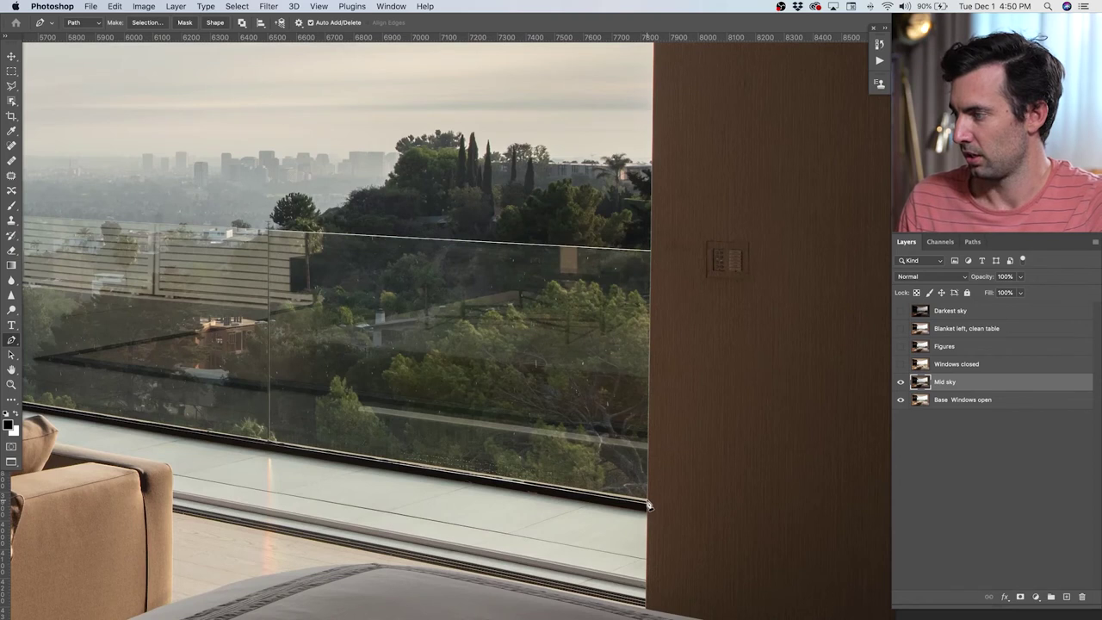
pyautogui.click(650, 508)
# Step: Continue the Pen path along the glass railing's base to the fireplace and up around the black marble mantel's end
pyautogui.hscroll(-15, 508, 422)
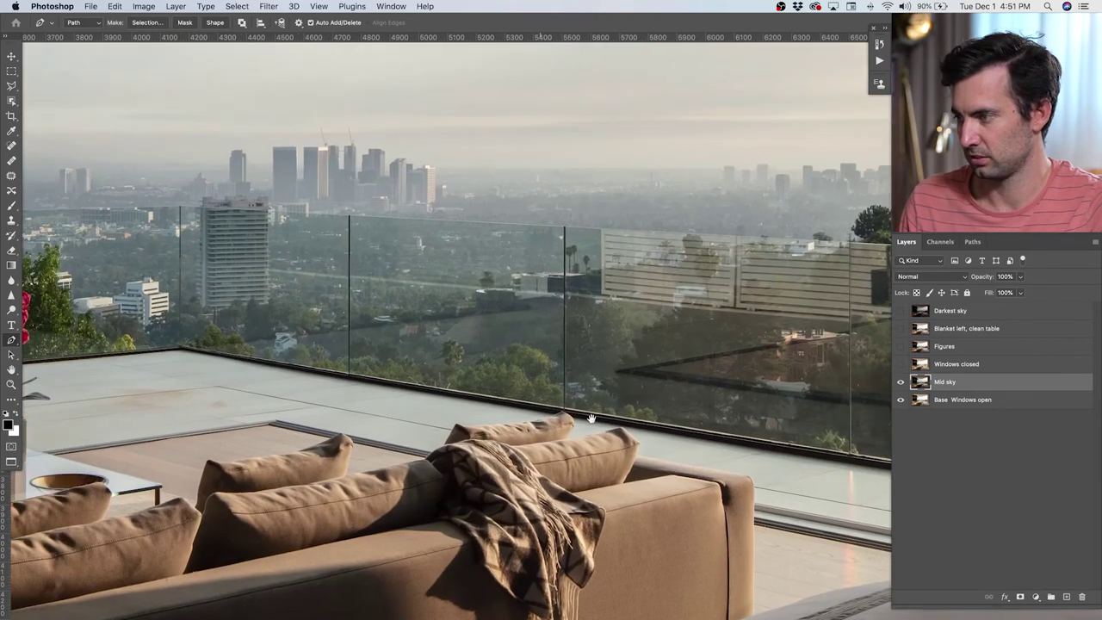
pyautogui.hscroll(-7, 303, 362)
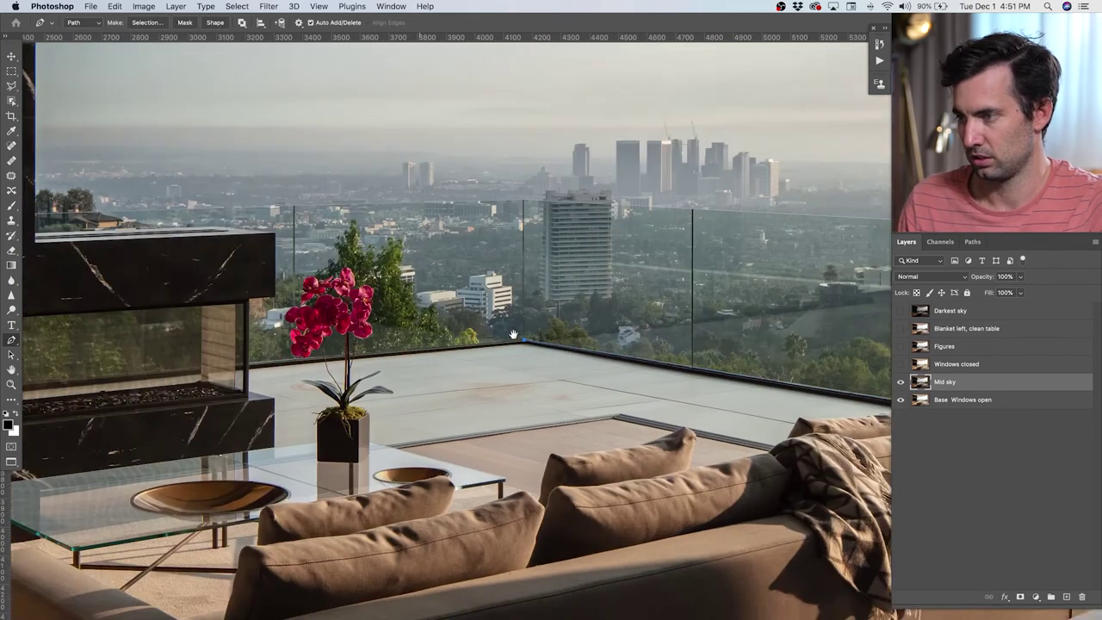
pyautogui.scroll(3, 384, 364)
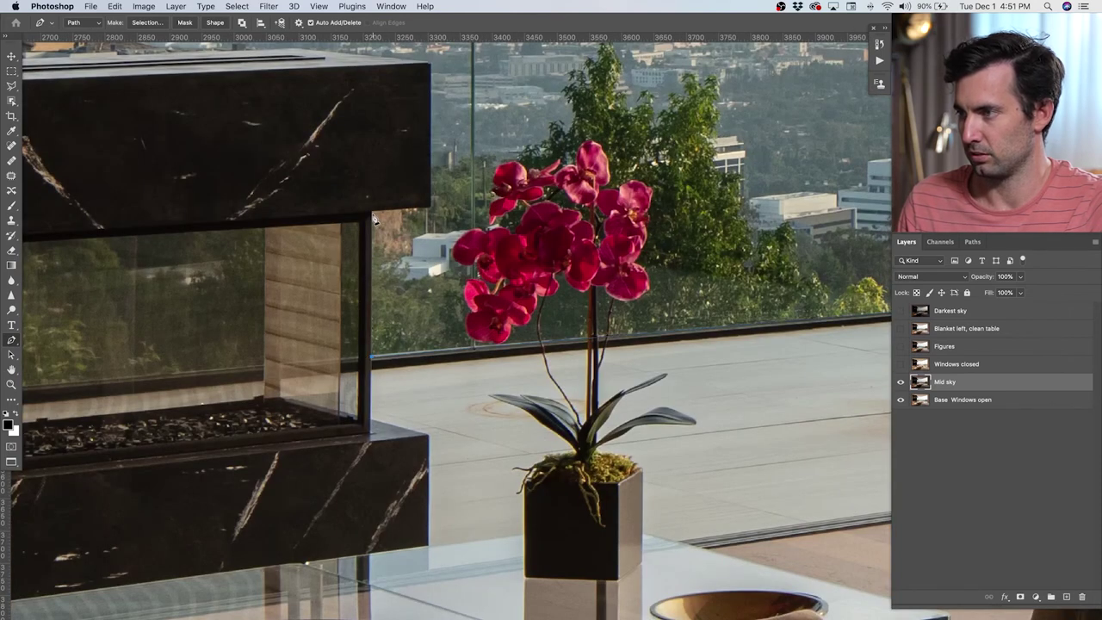
pyautogui.scroll(3, 430, 212)
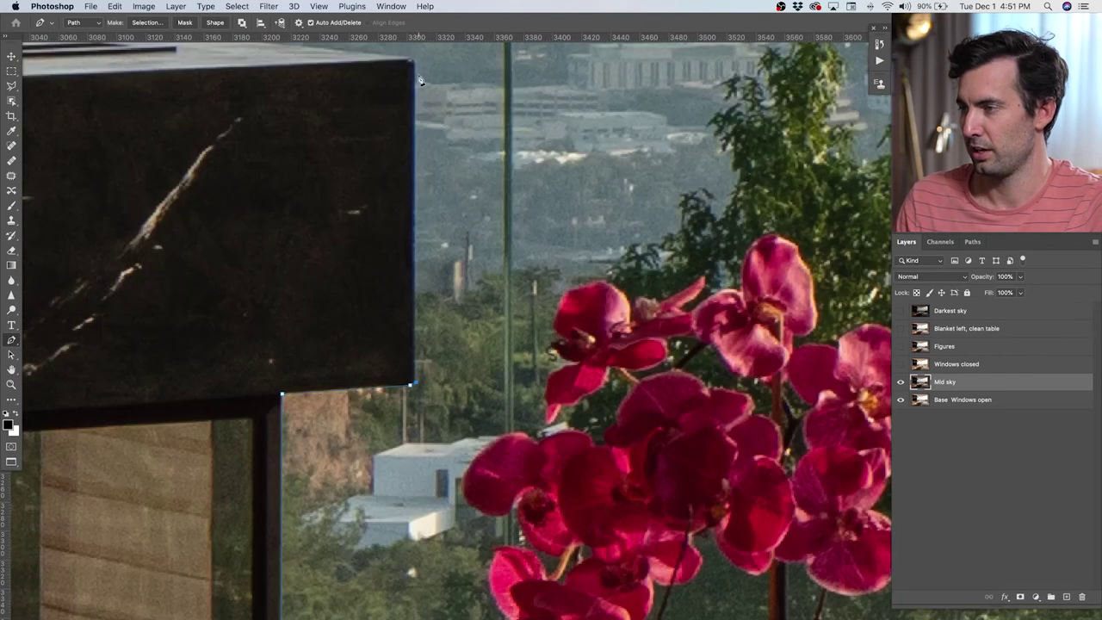
# Step: Continue the Pen path up the black marble fireplace edge, around the exterior overhang, and up to the ceiling edge
pyautogui.hscroll(-10, 370, 211)
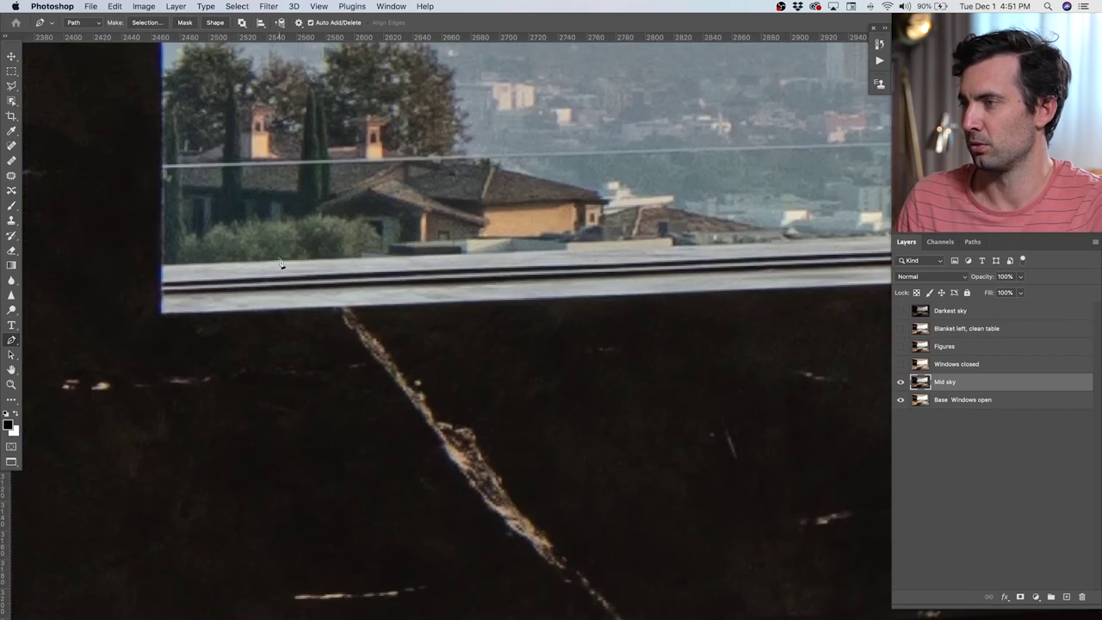
pyautogui.scroll(15, 164, 271)
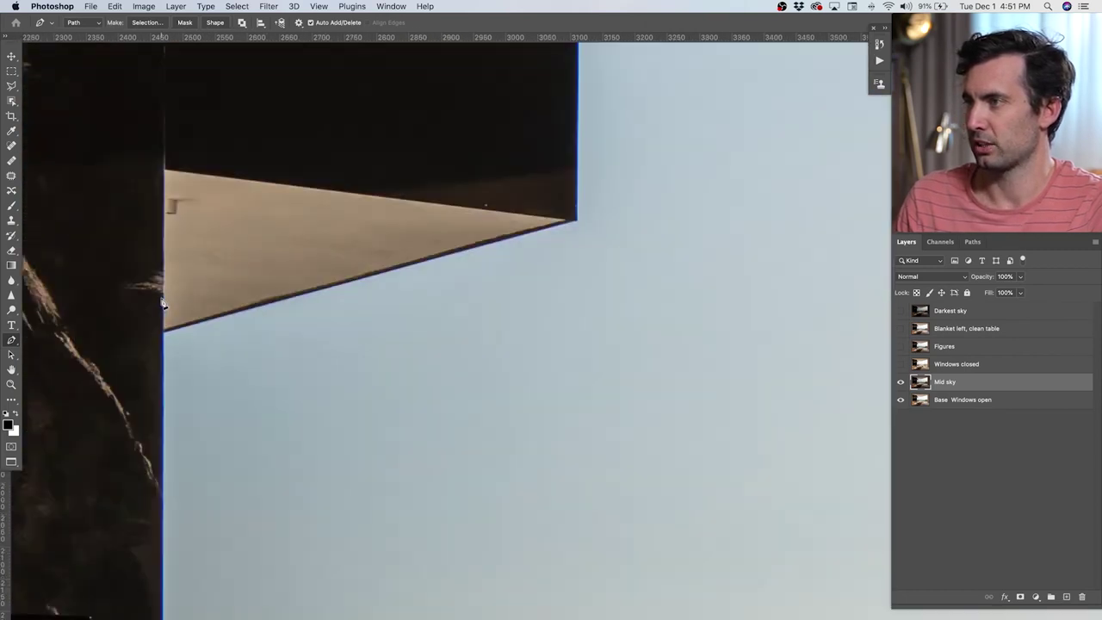
pyautogui.hscroll(6, 755, 216)
pyautogui.scroll(10, 755, 216)
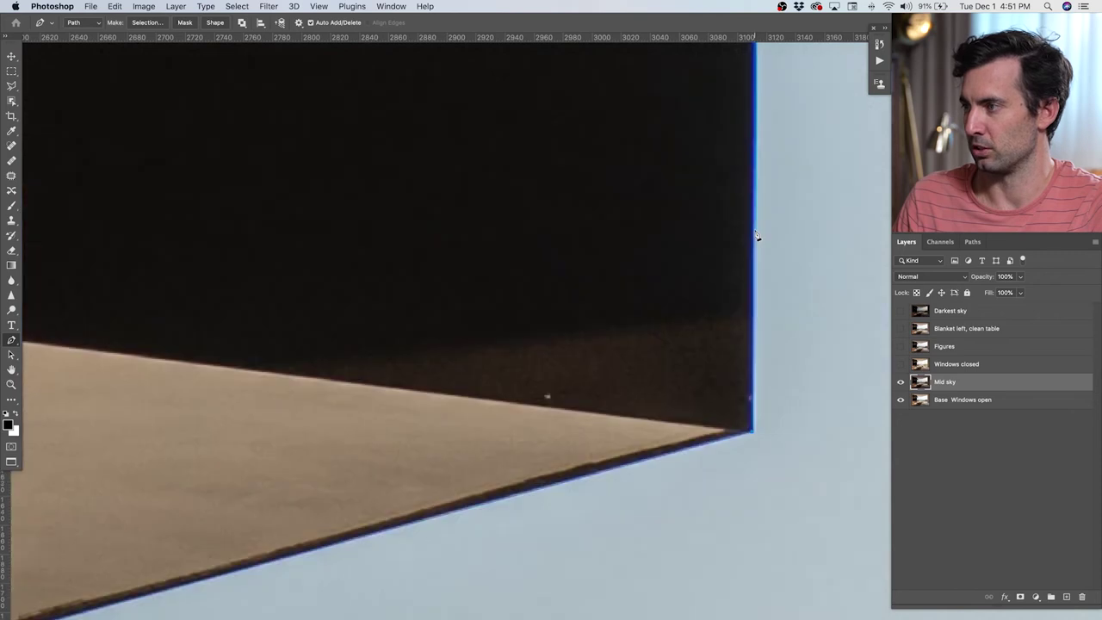
pyautogui.hscroll(-8, 504, 128)
pyautogui.scroll(12, 505, 128)
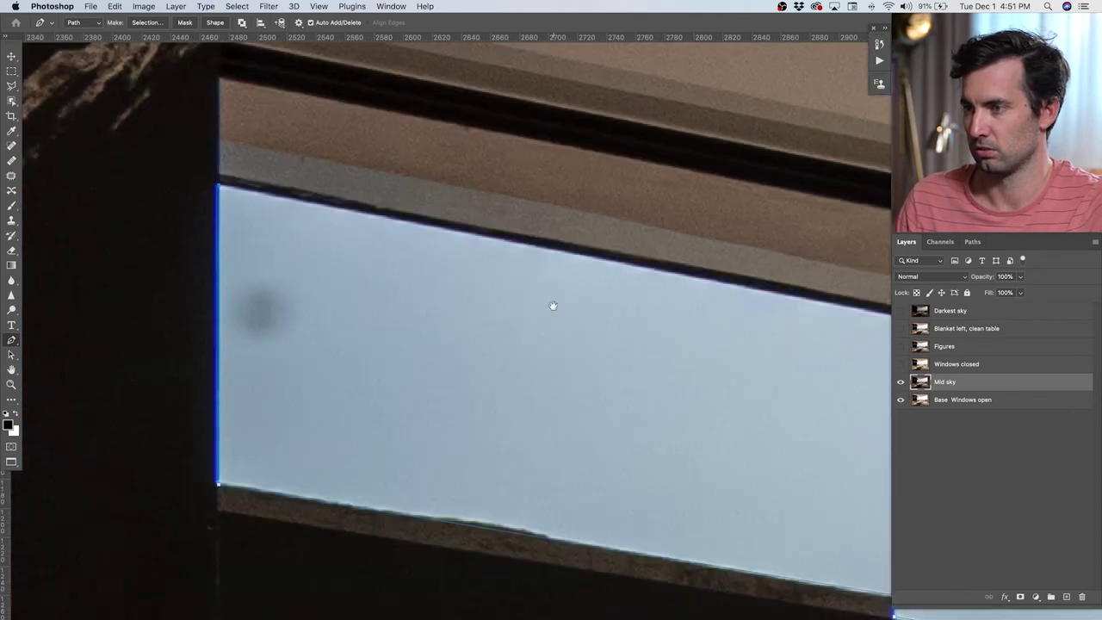
pyautogui.moveTo(553, 305); pyautogui.dragTo(376, 301)
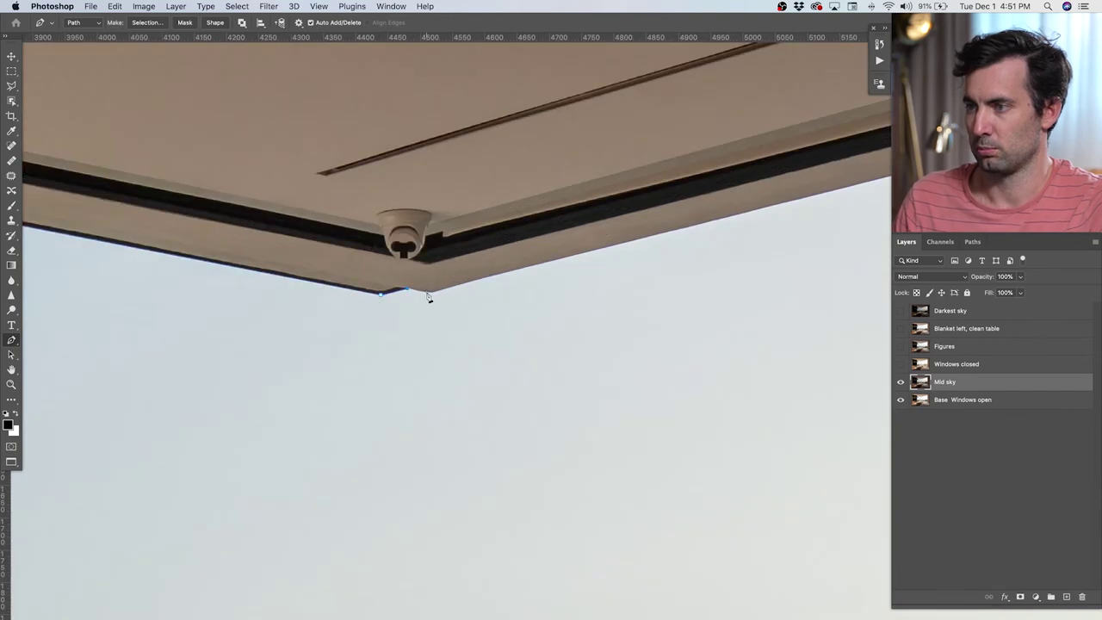
# Step: Trace the ceiling edge around the notched corner below the security camera and close the Pen path at the brown wall
pyautogui.scroll(3, 455, 293)
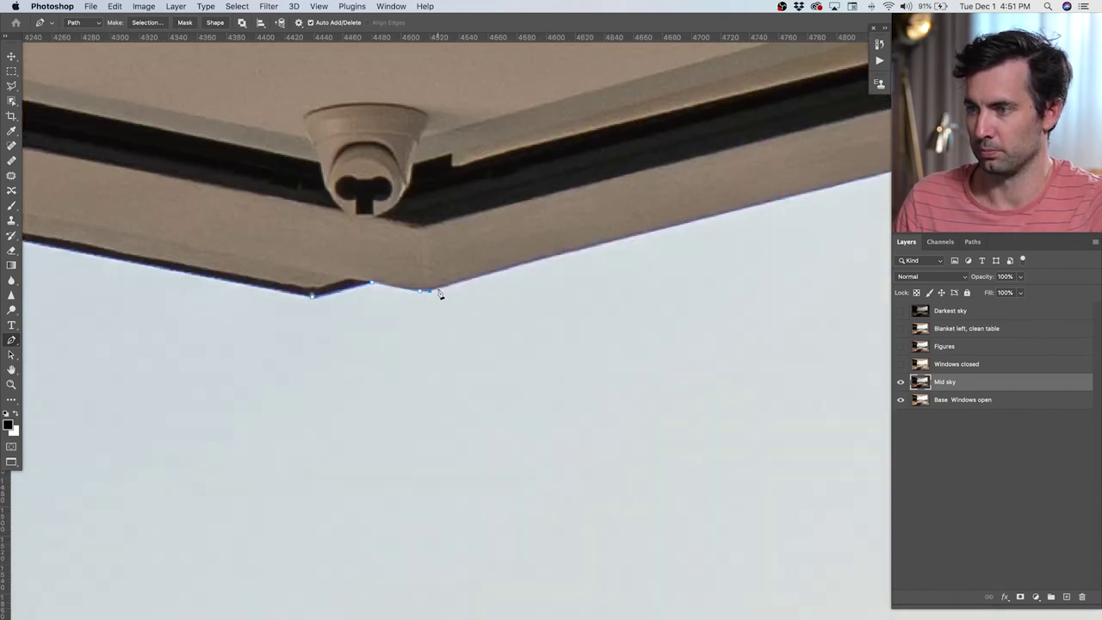
pyautogui.hscroll(20, 439, 293)
pyautogui.scroll(8, 440, 293)
pyautogui.moveTo(360, 310); pyautogui.dragTo(437, 344)
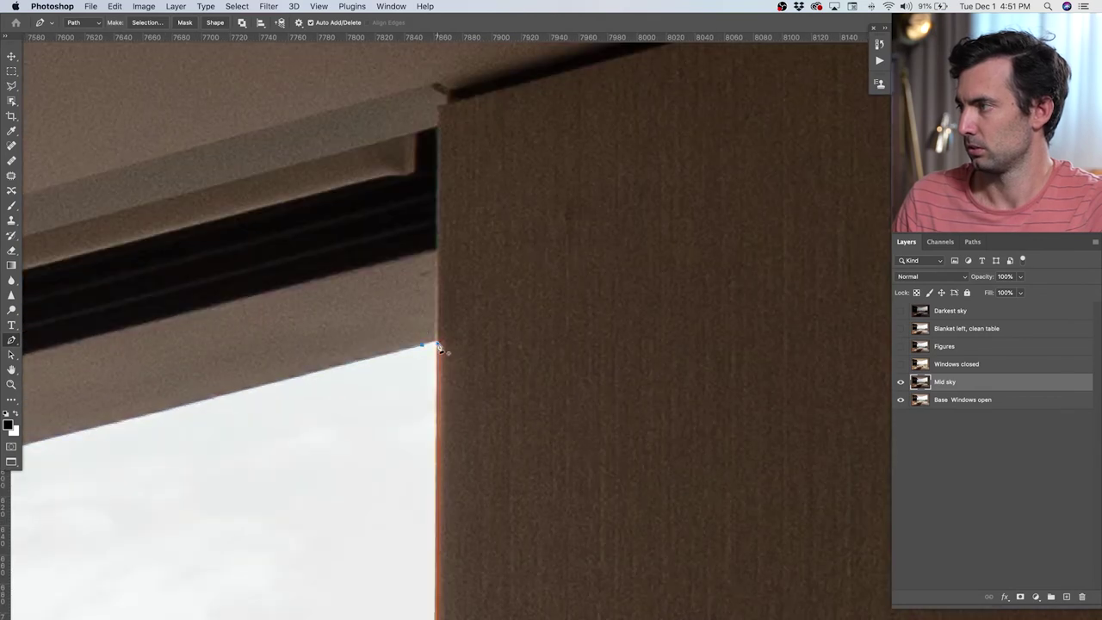
pyautogui.scroll(-8, 440, 347)
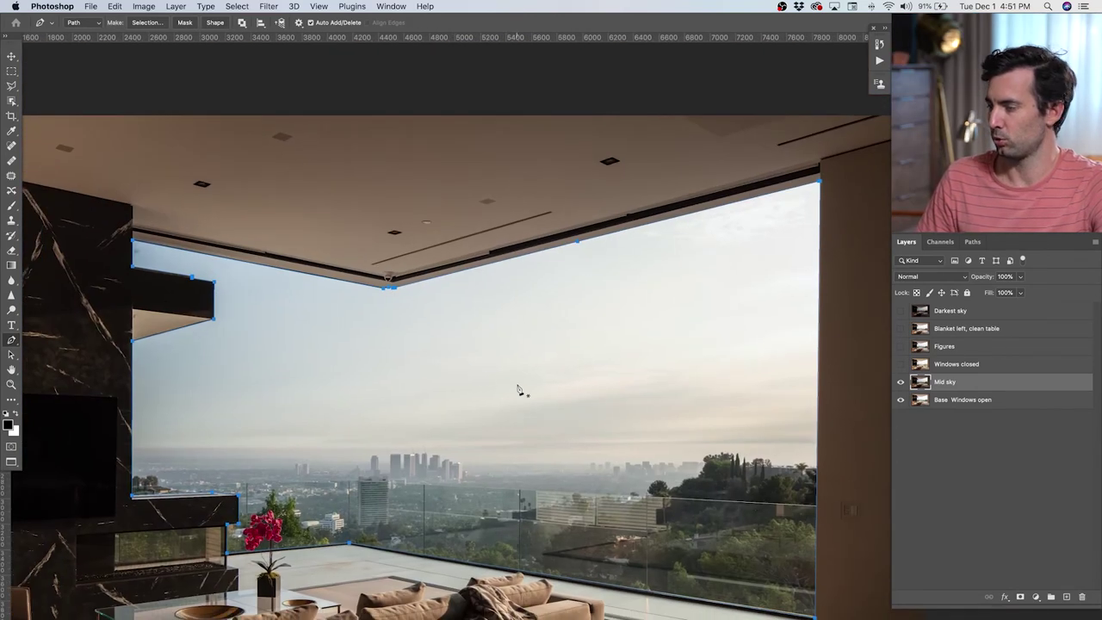
# Step: Convert the closed window path to a selection and feather it by 1 pixel
pyautogui.press('super+Return')
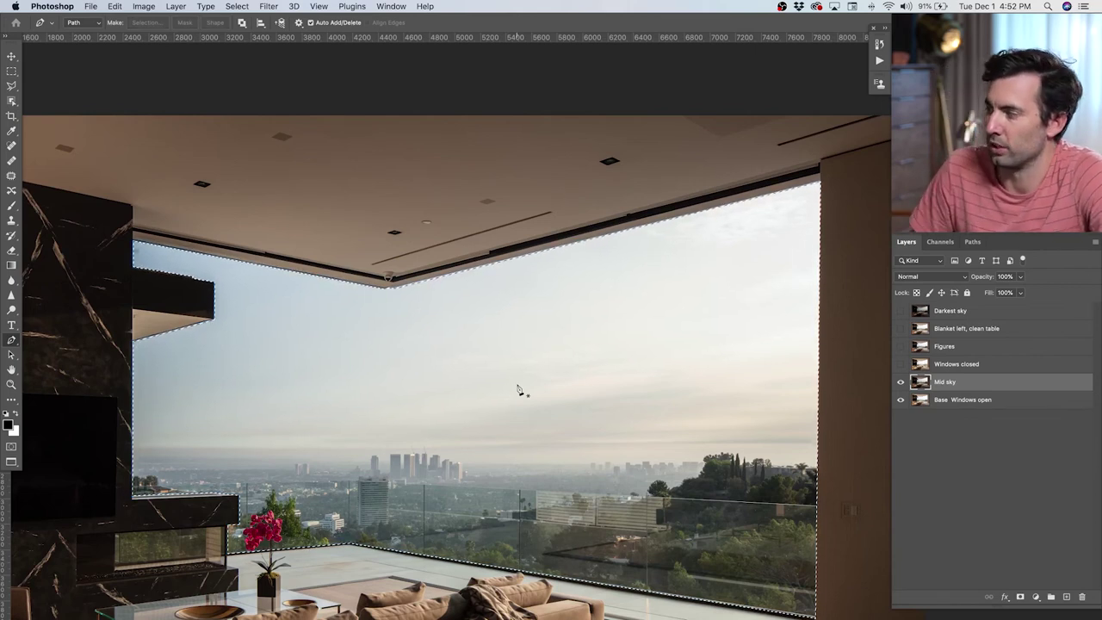
pyautogui.moveTo(517, 387); pyautogui.dragTo(490, 337)
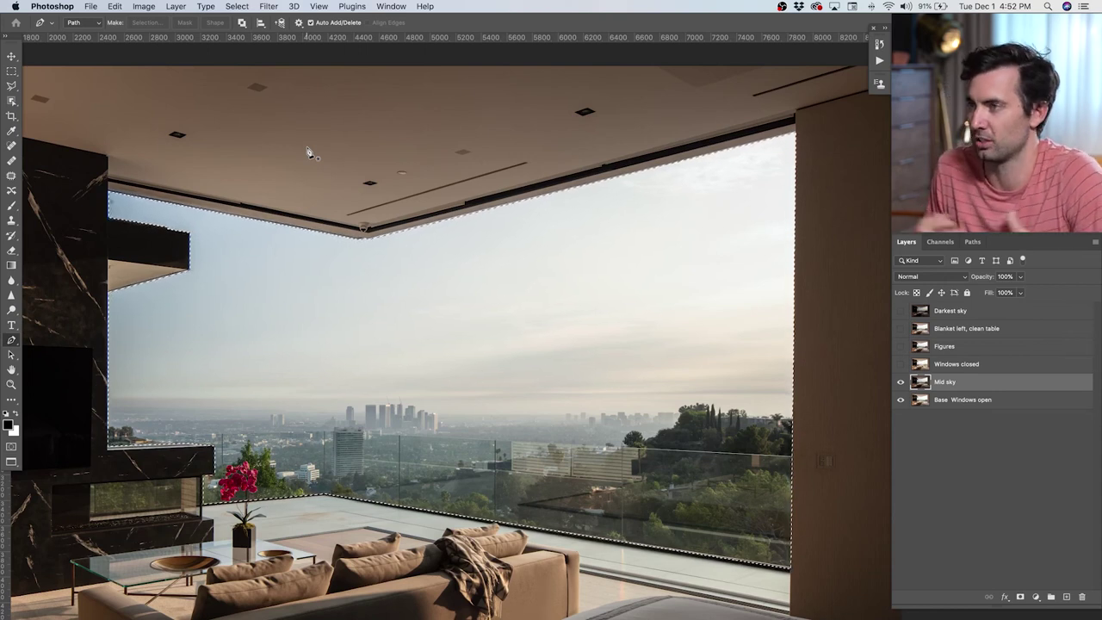
pyautogui.click(269, 6)
pyautogui.moveTo(249, 6)
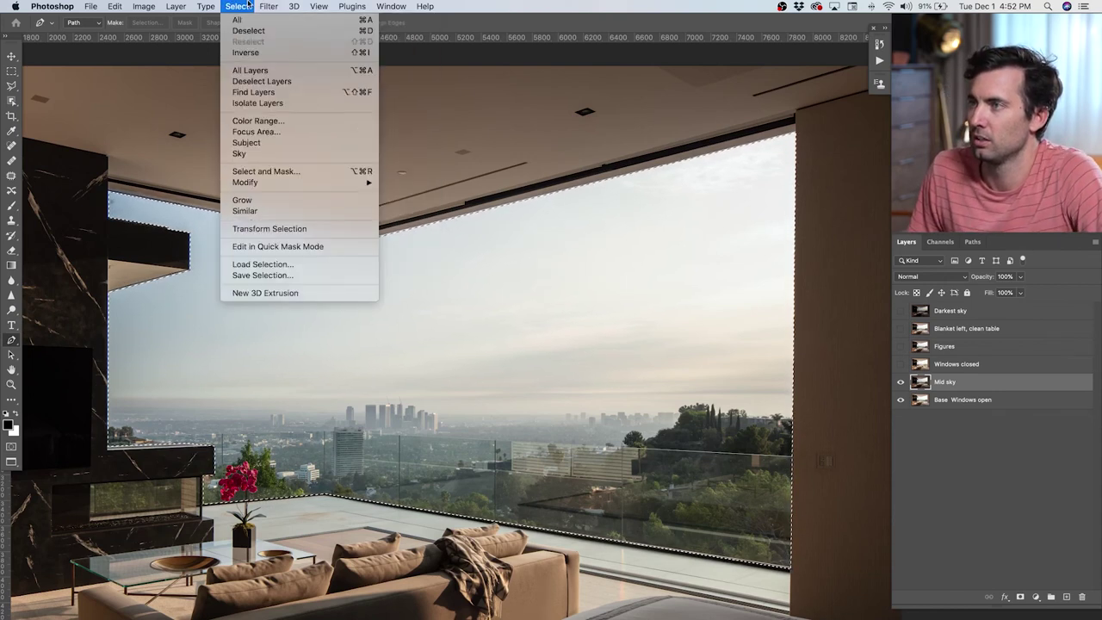
pyautogui.moveTo(263, 182)
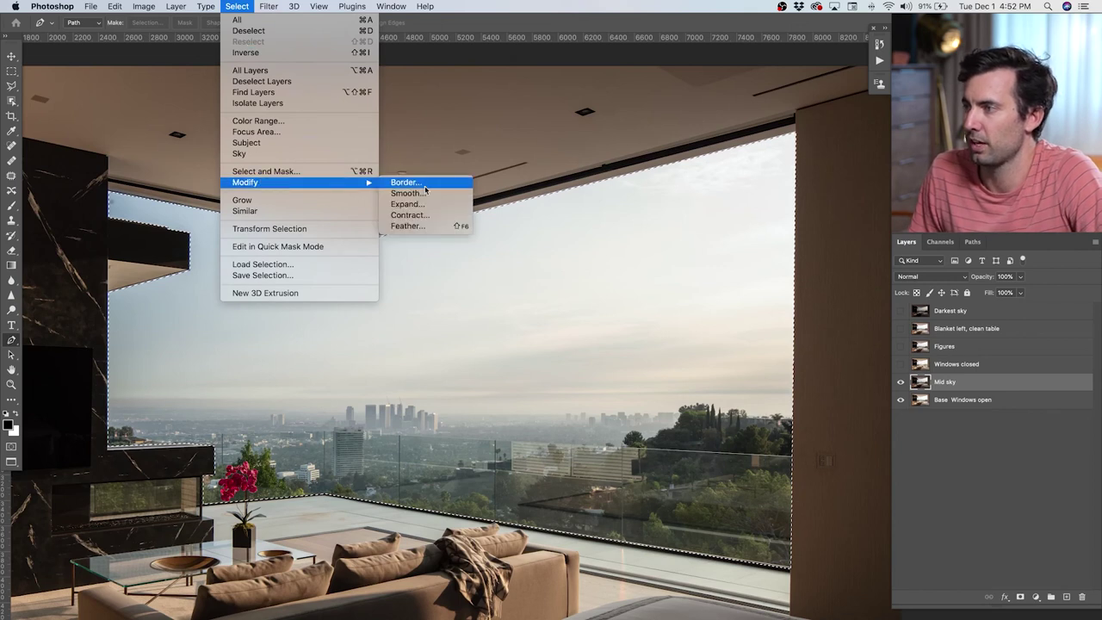
pyautogui.click(407, 225)
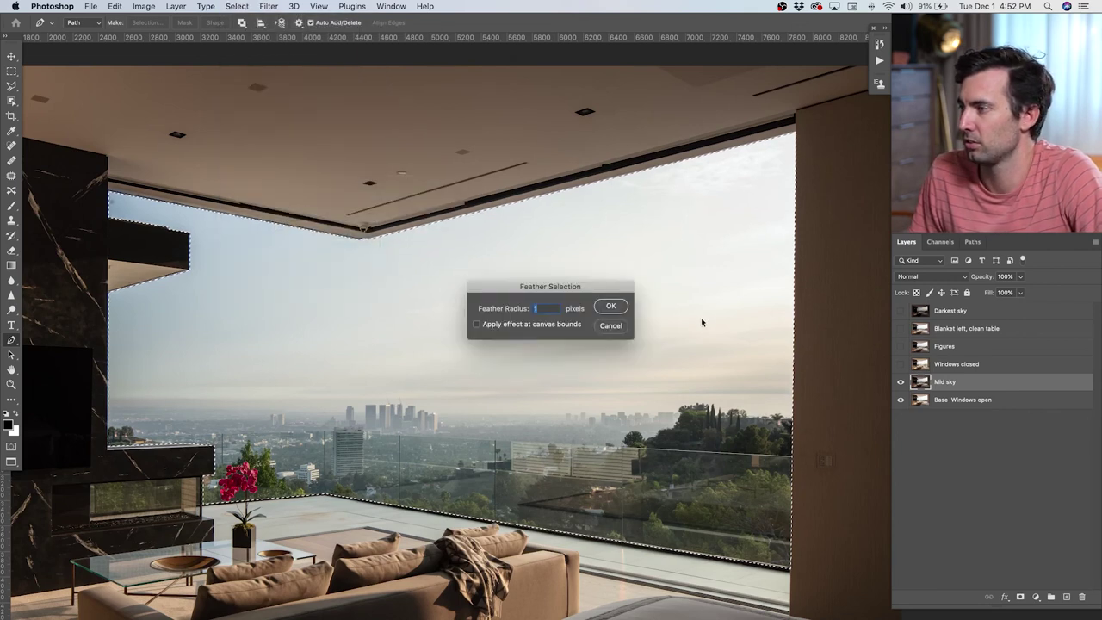
pyautogui.click(611, 307)
# Step: Mask the Mid sky layer with the feathered selection and compare the room with the layer hidden and shown
pyautogui.click(1020, 597)
pyautogui.scroll(-5, 492, 339)
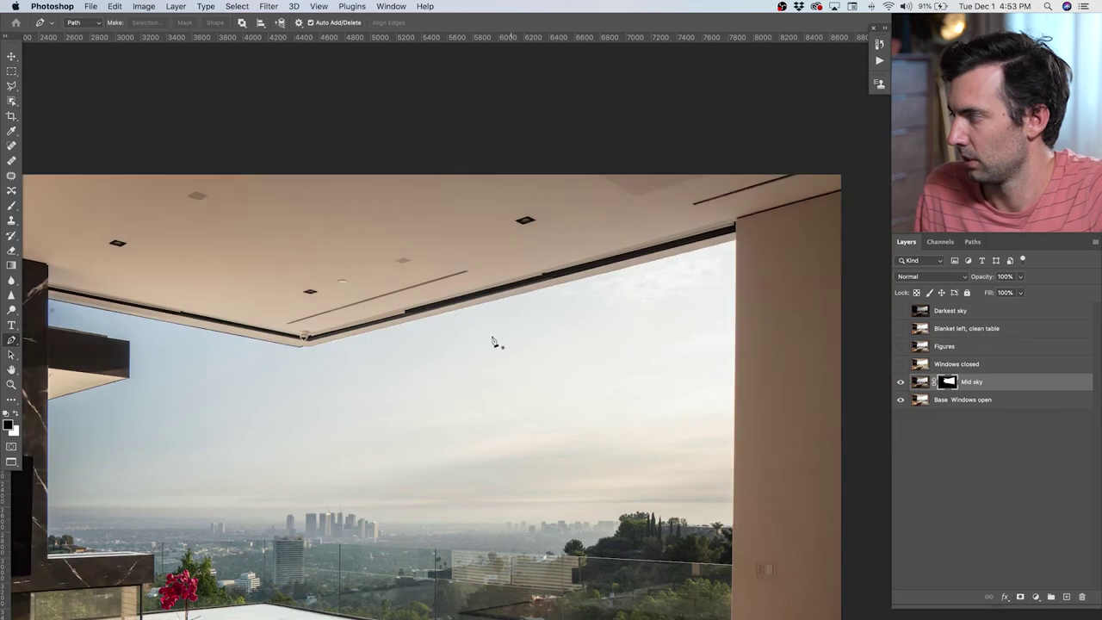
pyautogui.moveTo(492, 339); pyautogui.dragTo(528, 303)
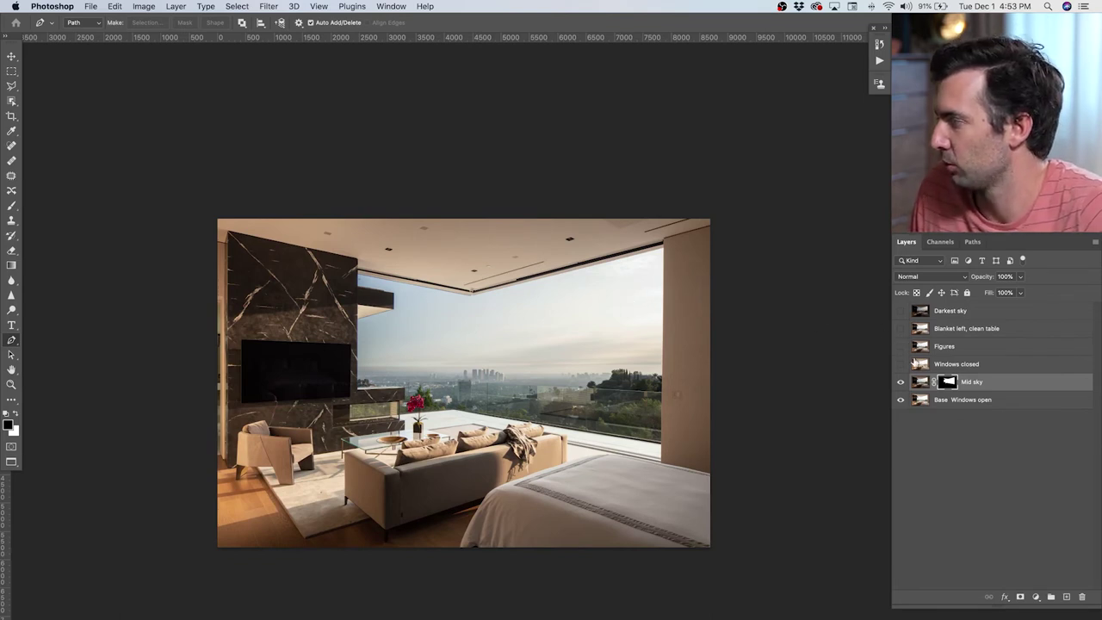
pyautogui.click(901, 382)
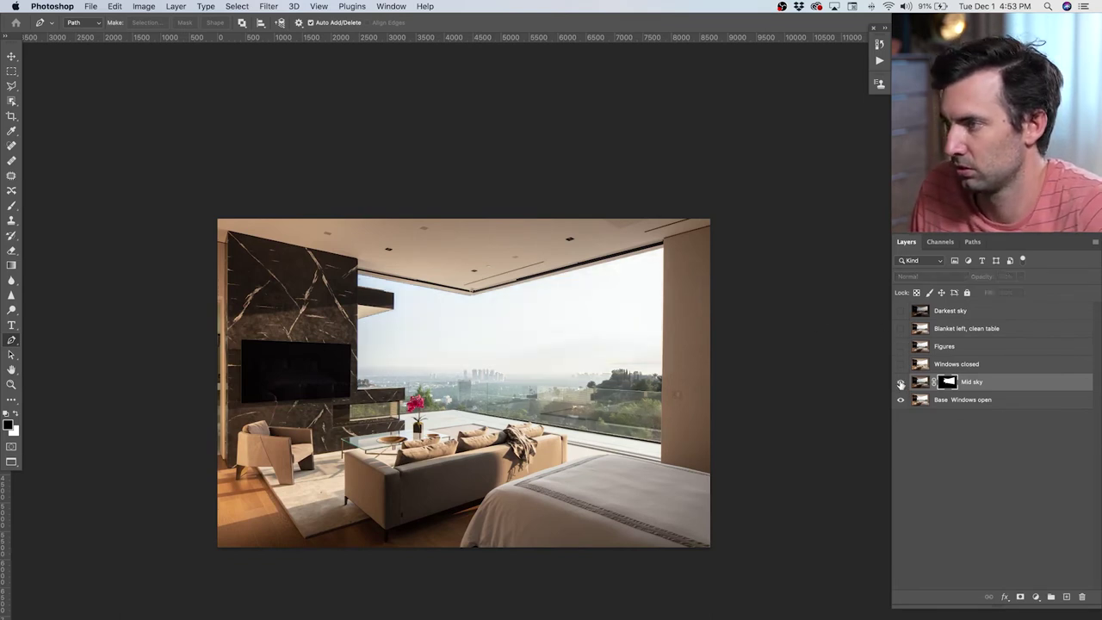
pyautogui.click(901, 384)
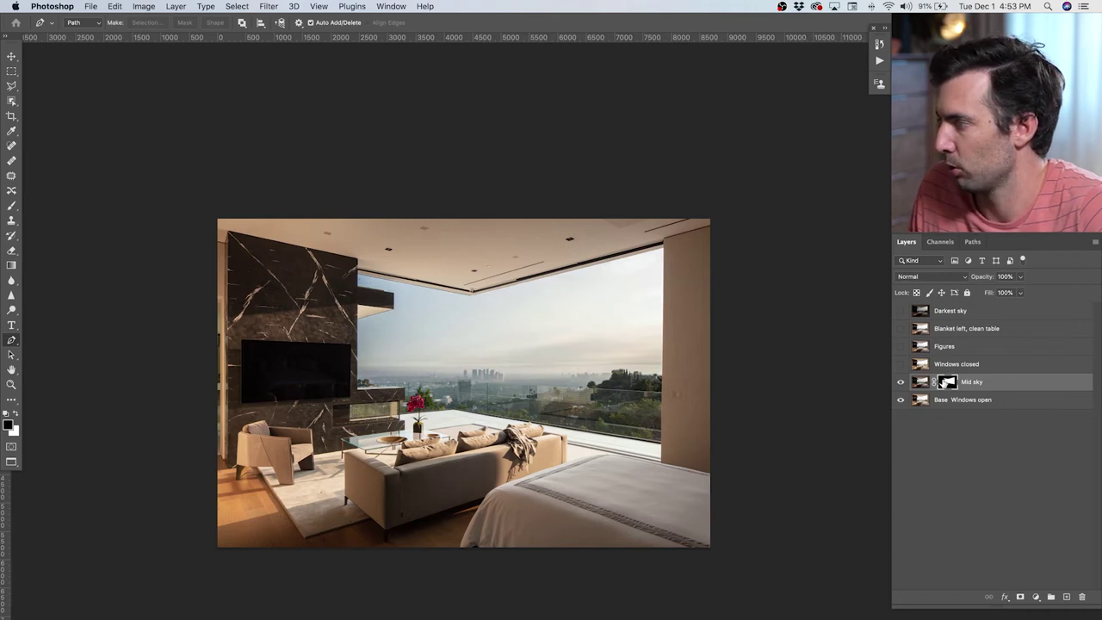
# Step: Reduce the Mid sky layer's opacity to 50% and toggle its visibility to compare with the base
pyautogui.press('v')
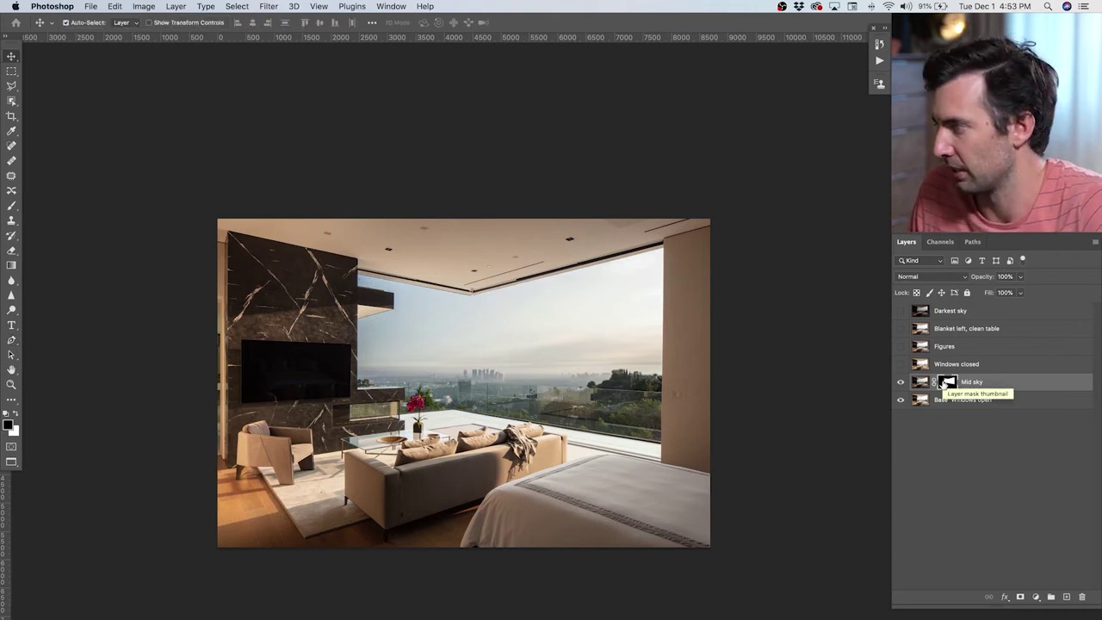
pyautogui.press('5')
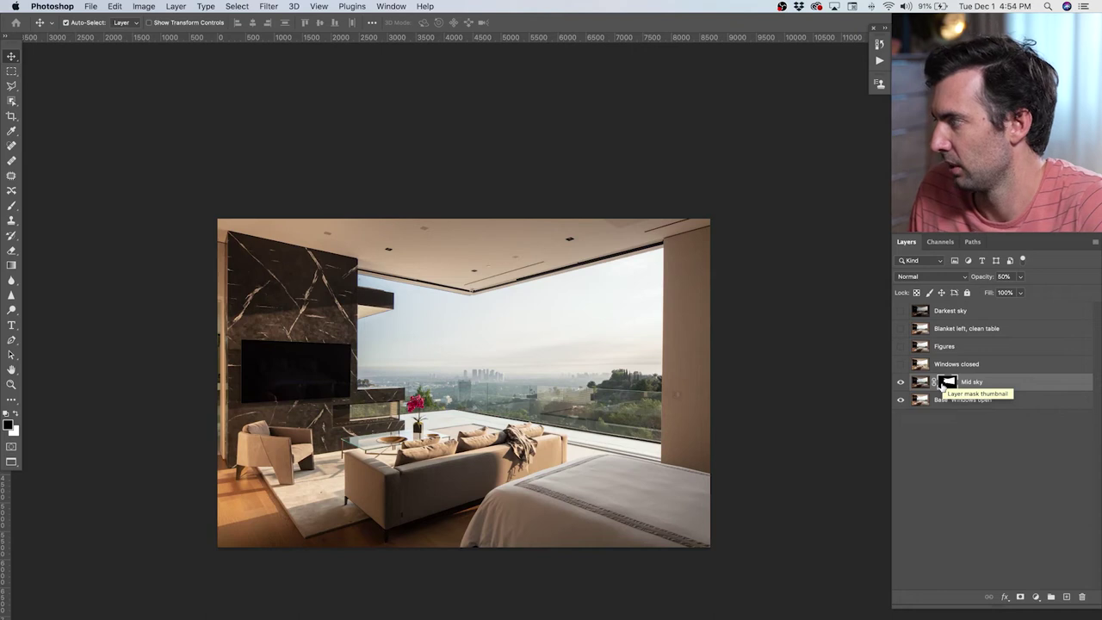
pyautogui.click(902, 383)
pyautogui.click(902, 383)
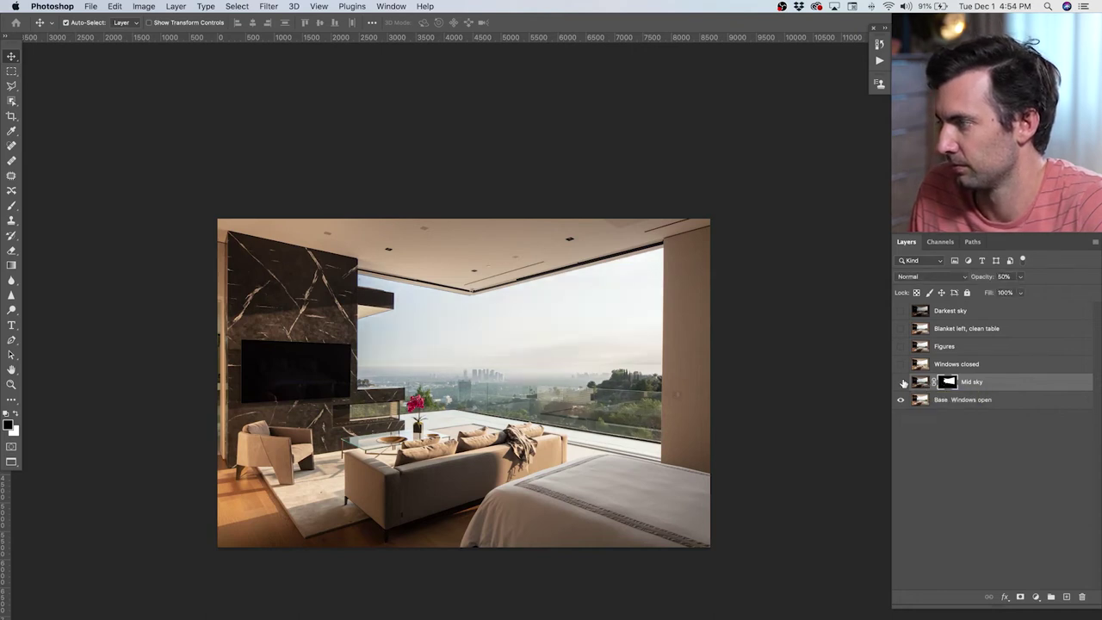
pyautogui.click(902, 382)
pyautogui.click(902, 383)
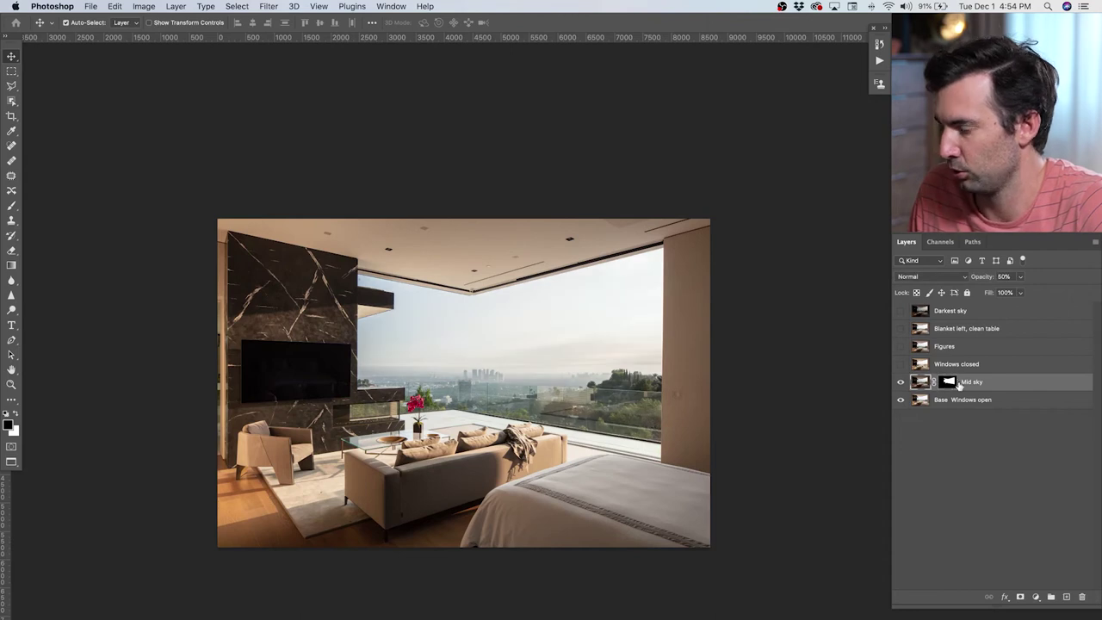
# Step: Try painting white across the landscape on the Mid sky layer with a 1200-pixel brush at 30% opacity
pyautogui.press('b')
pyautogui.press(']')
pyautogui.press(']')
pyautogui.press(']')
pyautogui.press(']')
pyautogui.press(']')
pyautogui.press(']')
pyautogui.press(']')
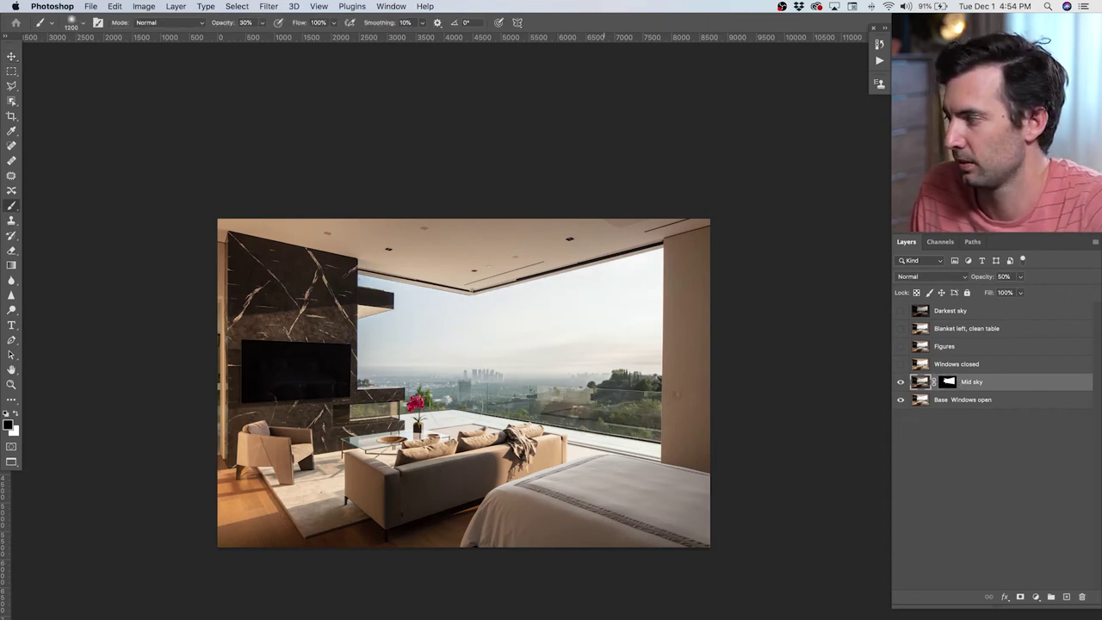
pyautogui.press('super+z')
pyautogui.press('x')
pyautogui.moveTo(644, 412); pyautogui.dragTo(344, 401)
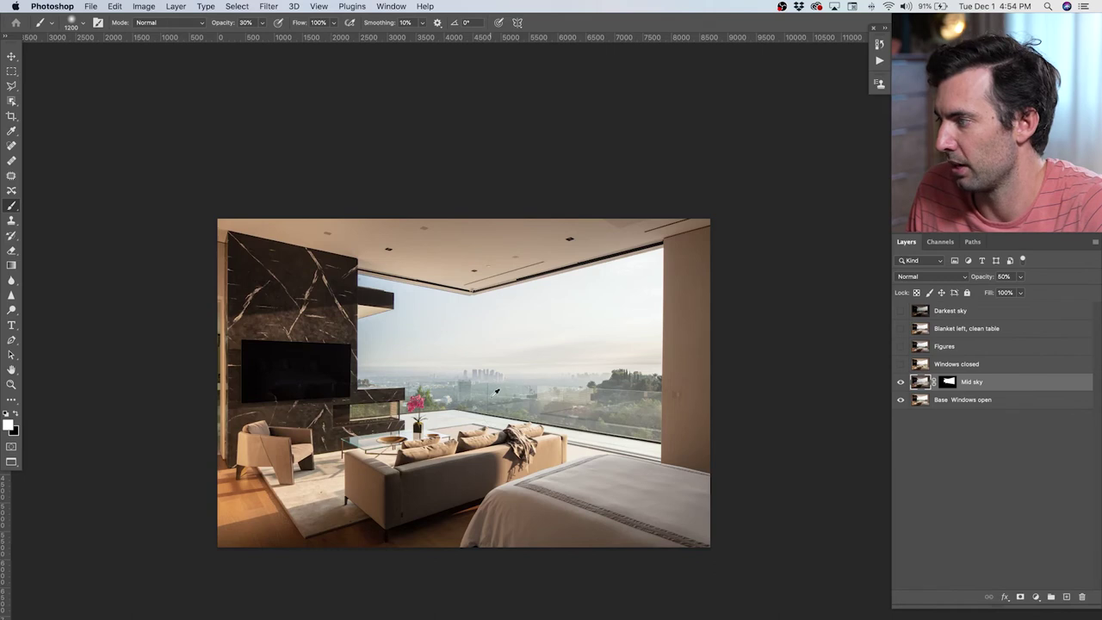
pyautogui.scroll(3, 497, 391)
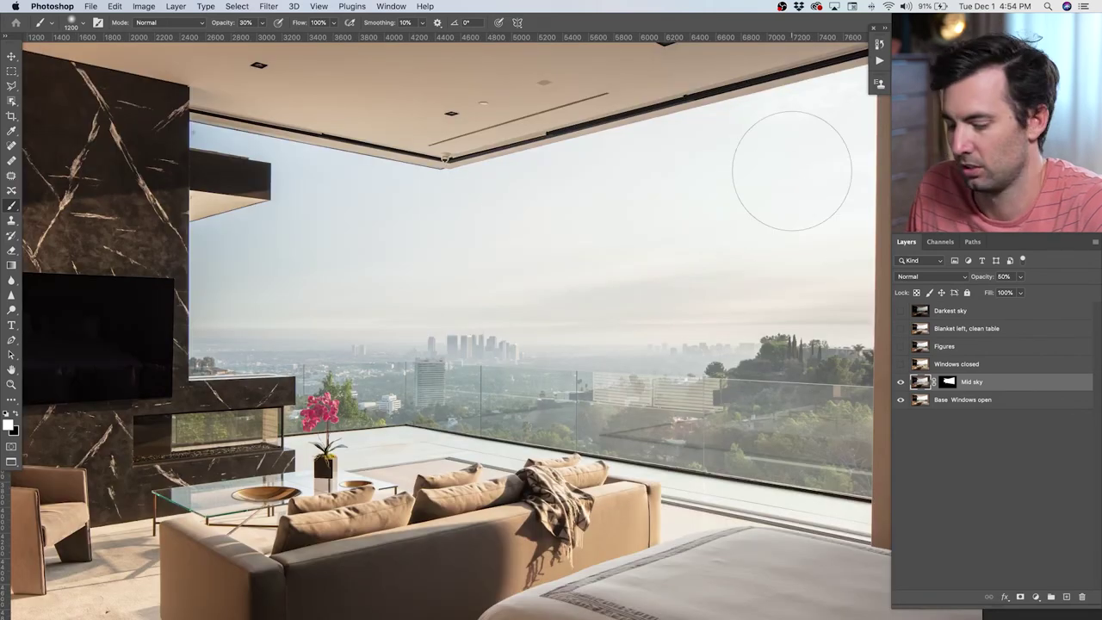
# Step: Try the Mid sky layer at 100%, 0% and 67% opacity, and return it to 50%
pyautogui.press('v')
pyautogui.scroll(4, 679, 206)
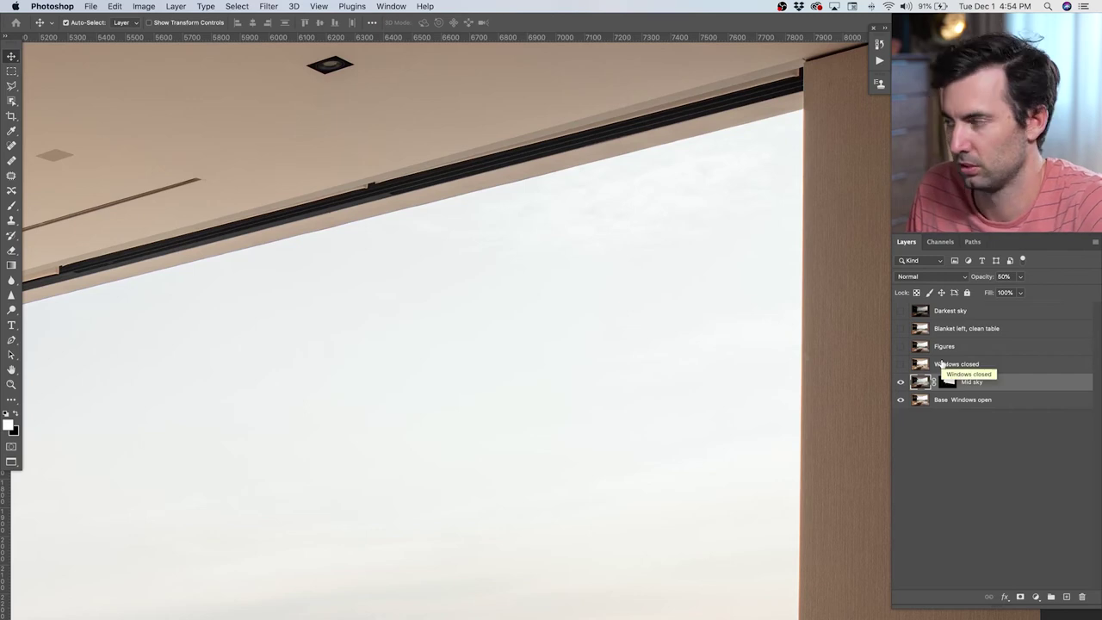
pyautogui.press('0')
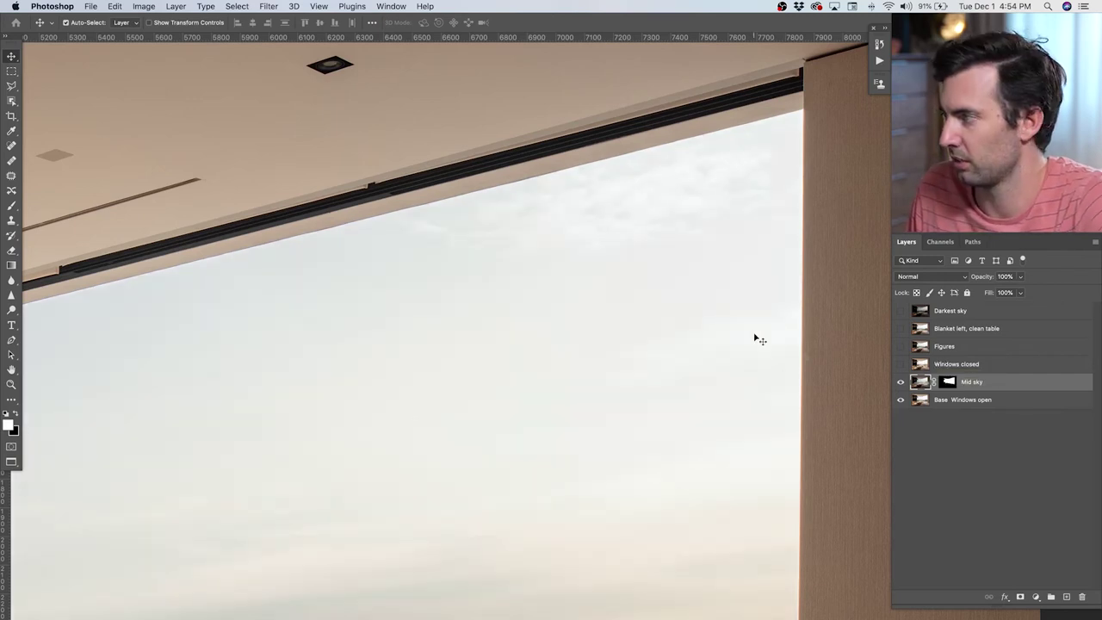
pyautogui.press('5')
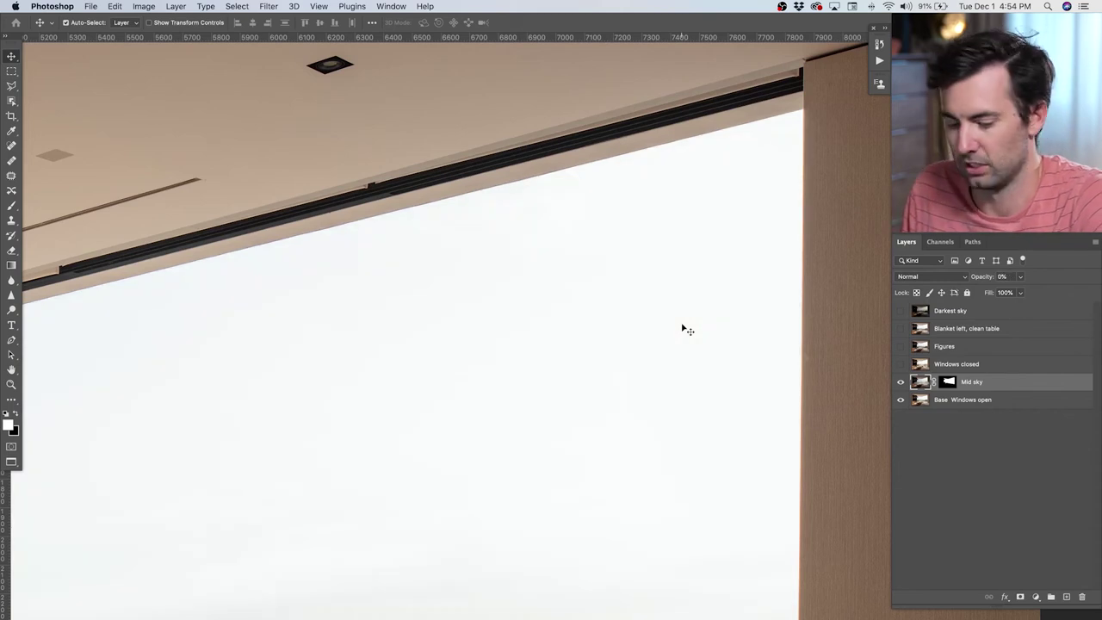
pyautogui.press('6')
pyautogui.press('7')
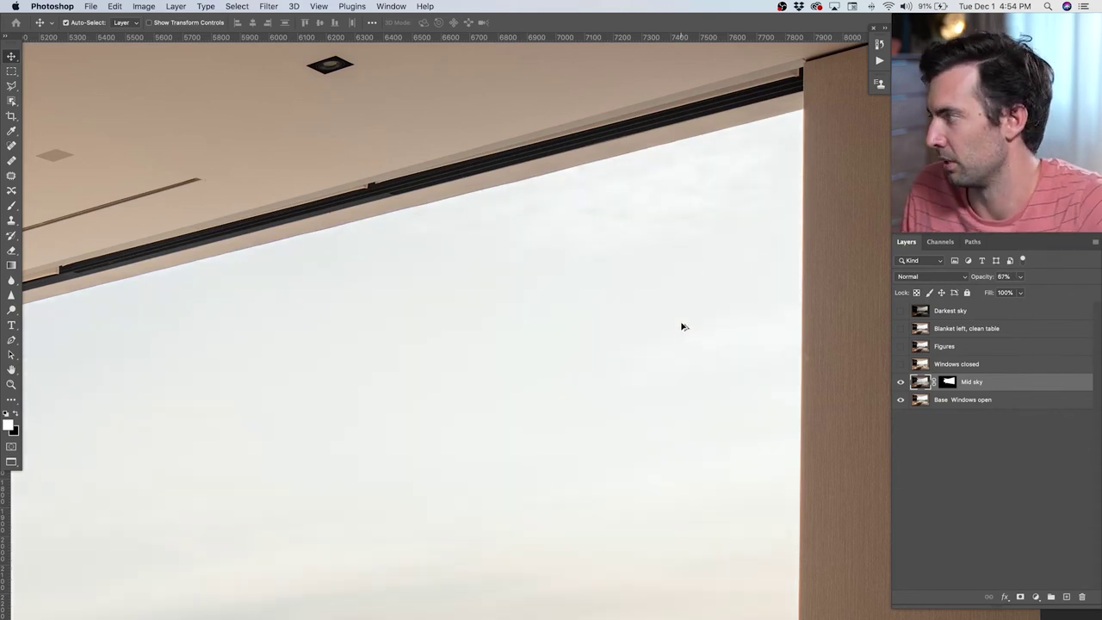
pyautogui.scroll(-5, 684, 328)
pyautogui.press('5')
pyautogui.scroll(-1, 683, 328)
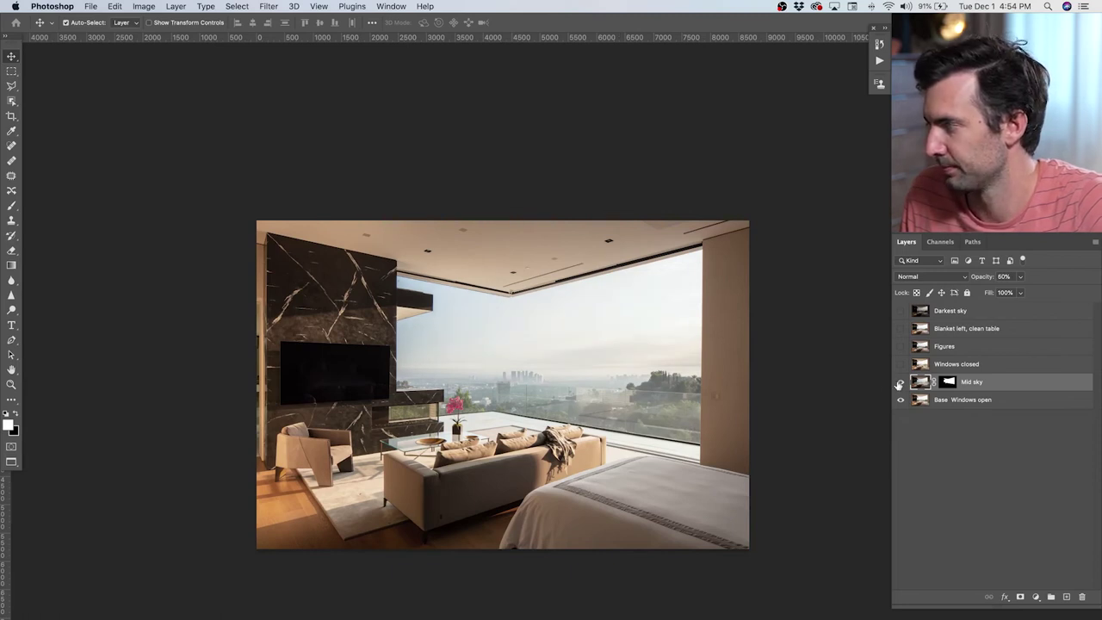
# Step: Undo the white brush strokes painted on the Mid sky layer's image
pyautogui.scroll(3, 704, 337)
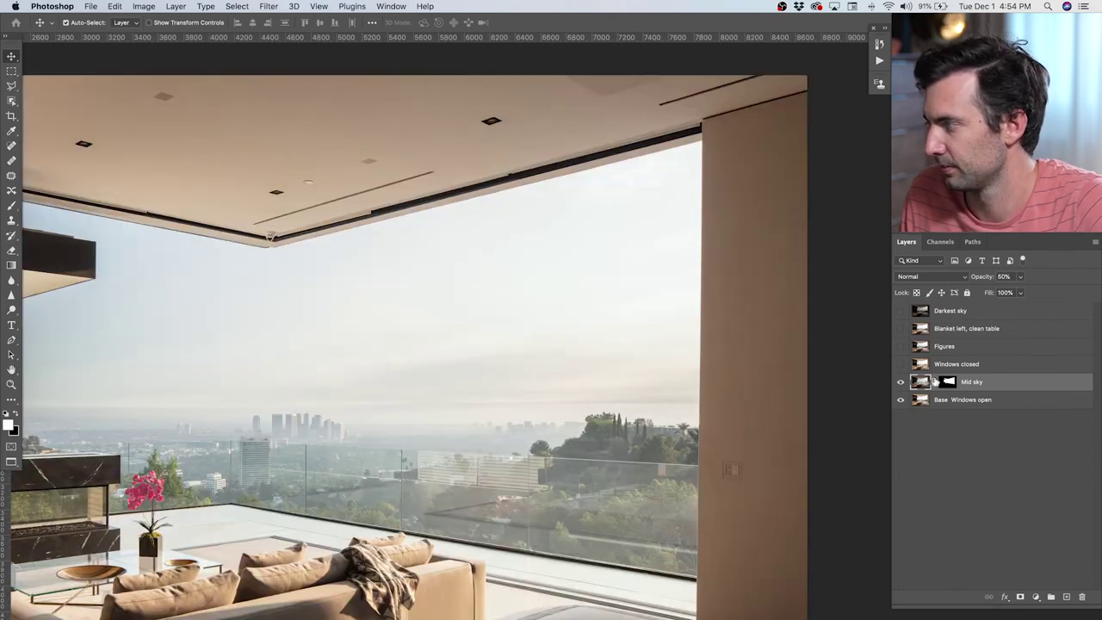
pyautogui.press('super+z')
pyautogui.press('shift+super+z')
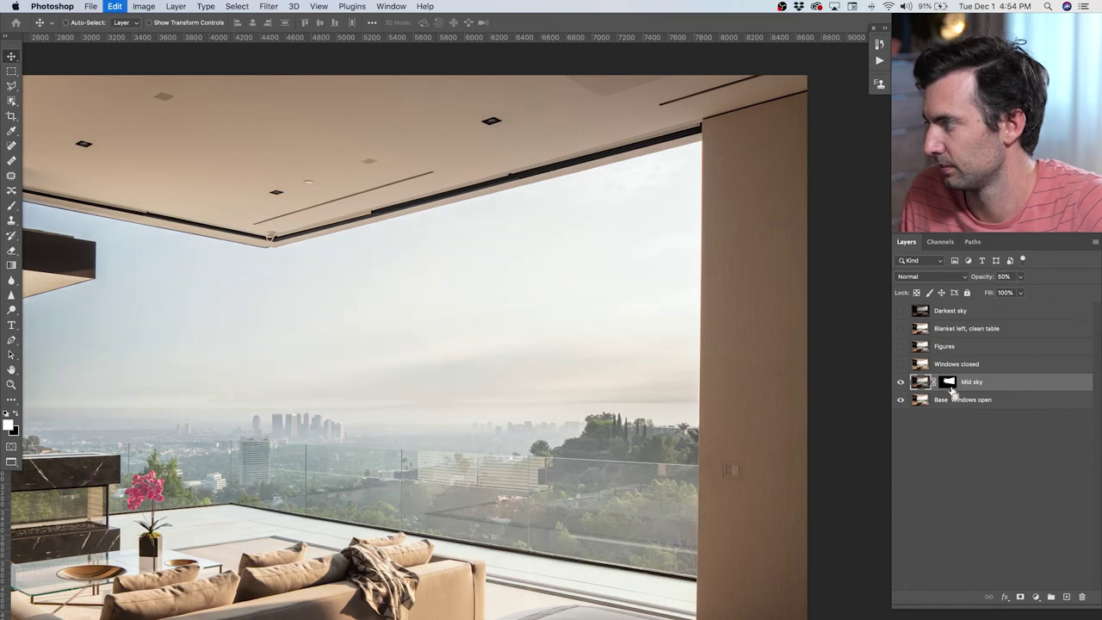
# Step: Paint black at 30% brush opacity on the Mid sky layer mask over the landscape behind the glass railing
pyautogui.press('x')
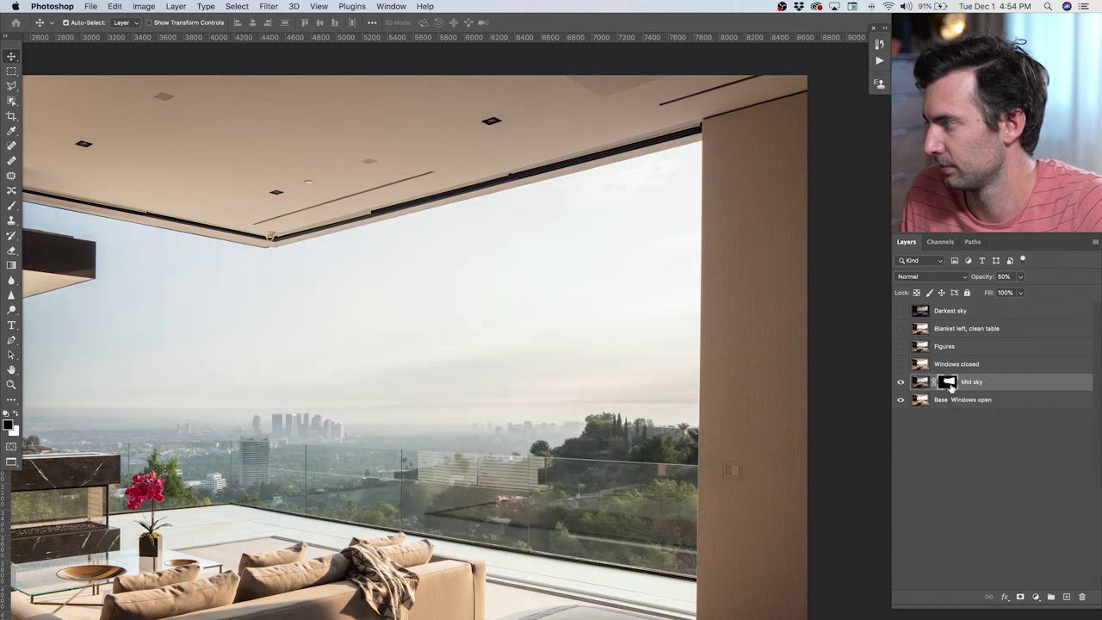
pyautogui.press('b')
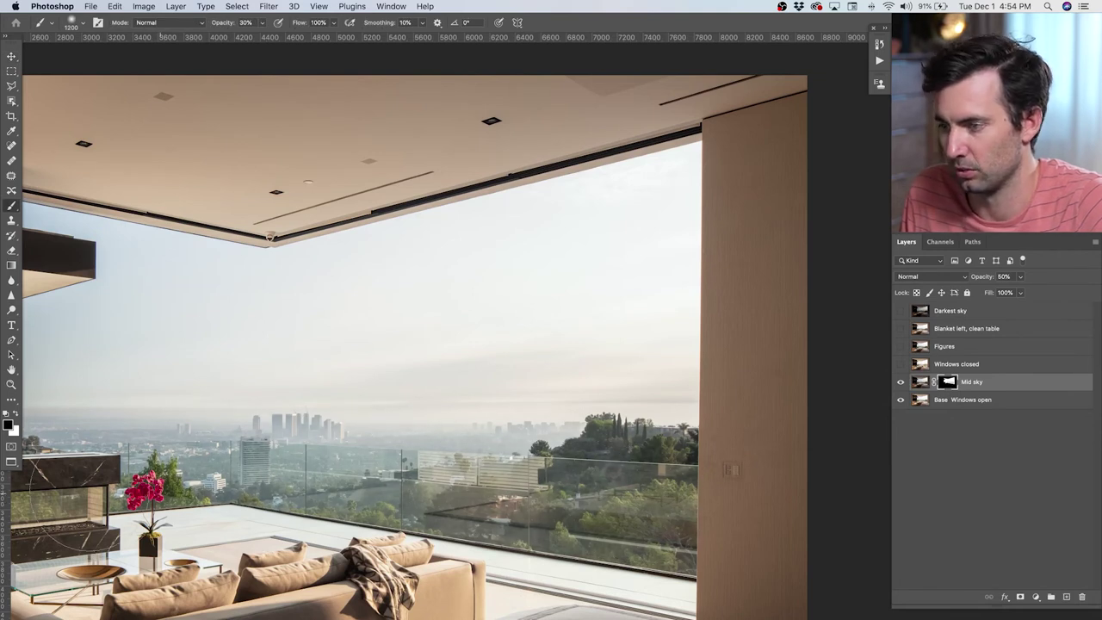
pyautogui.hscroll(-5, 410, 502)
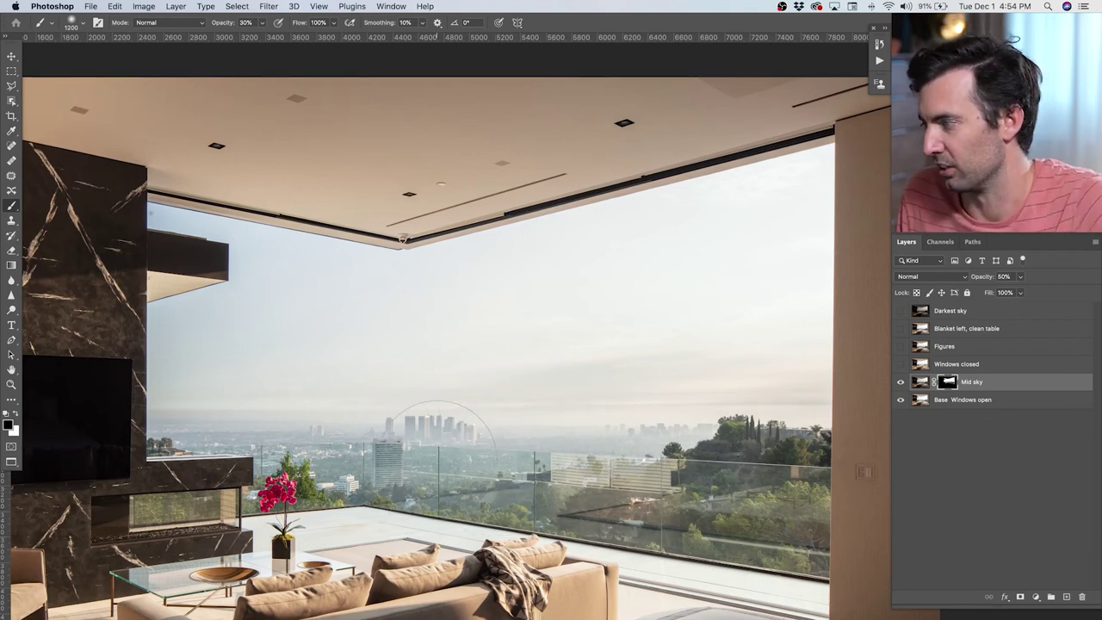
pyautogui.press('super+0')
pyautogui.press('v')
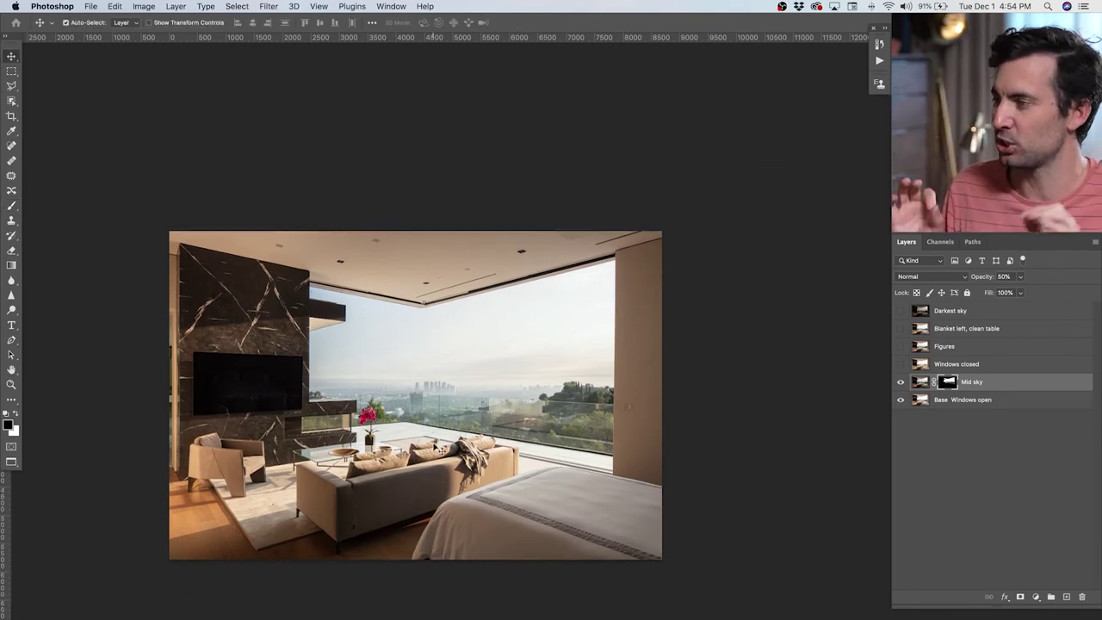
# Step: Inspect the Mid sky blend along the horizon and window edges, both close up and in the full image
pyautogui.click(902, 312)
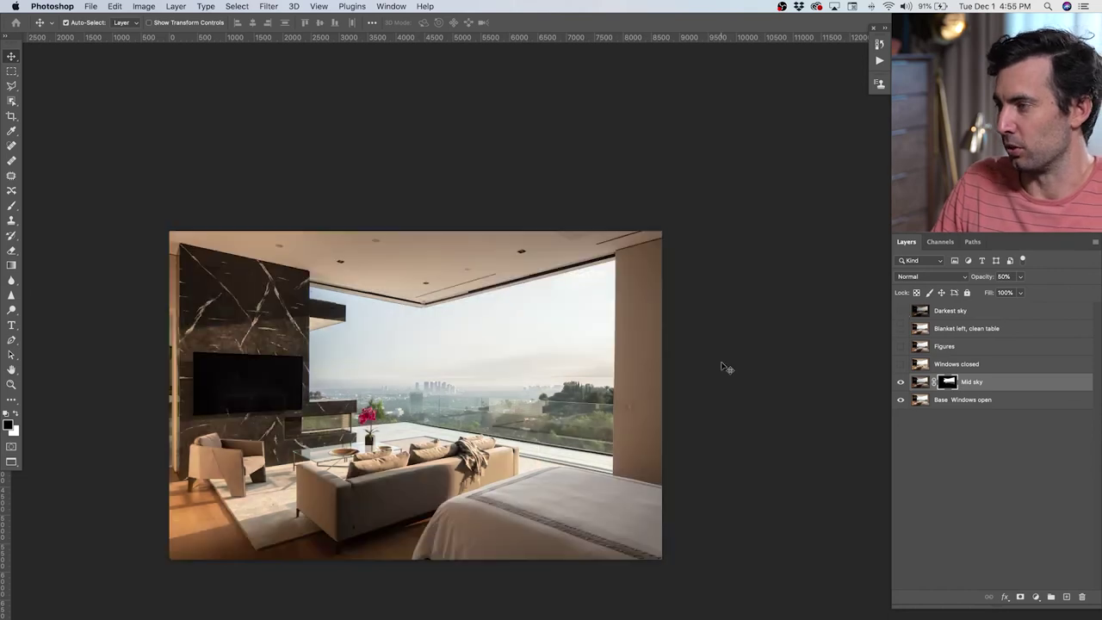
pyautogui.scroll(3, 528, 381)
pyautogui.press('b')
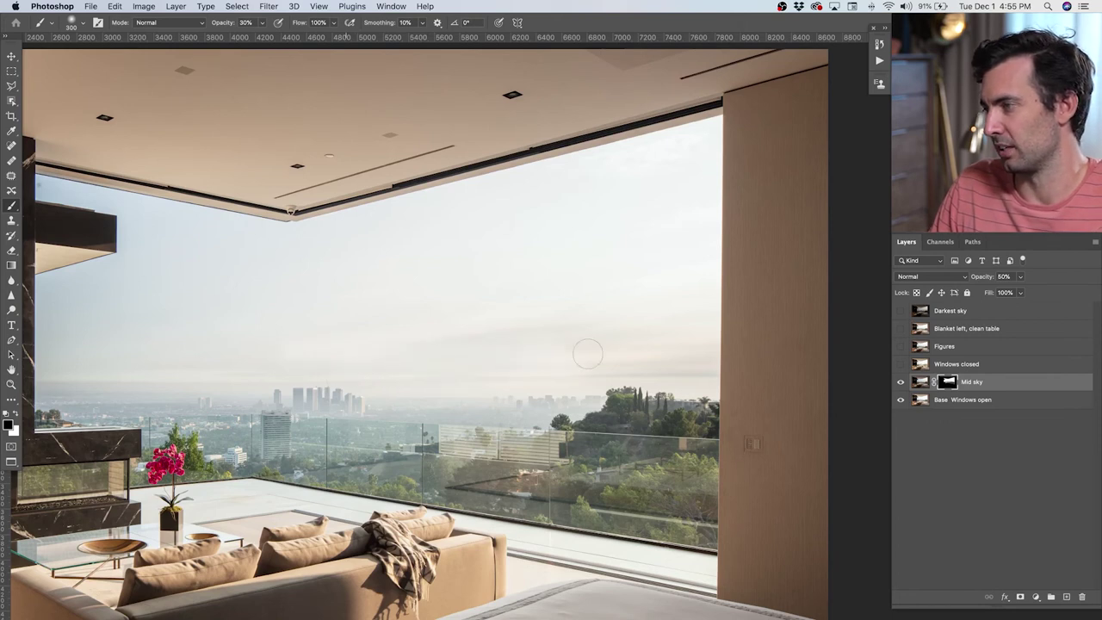
pyautogui.scroll(-3, 411, 358)
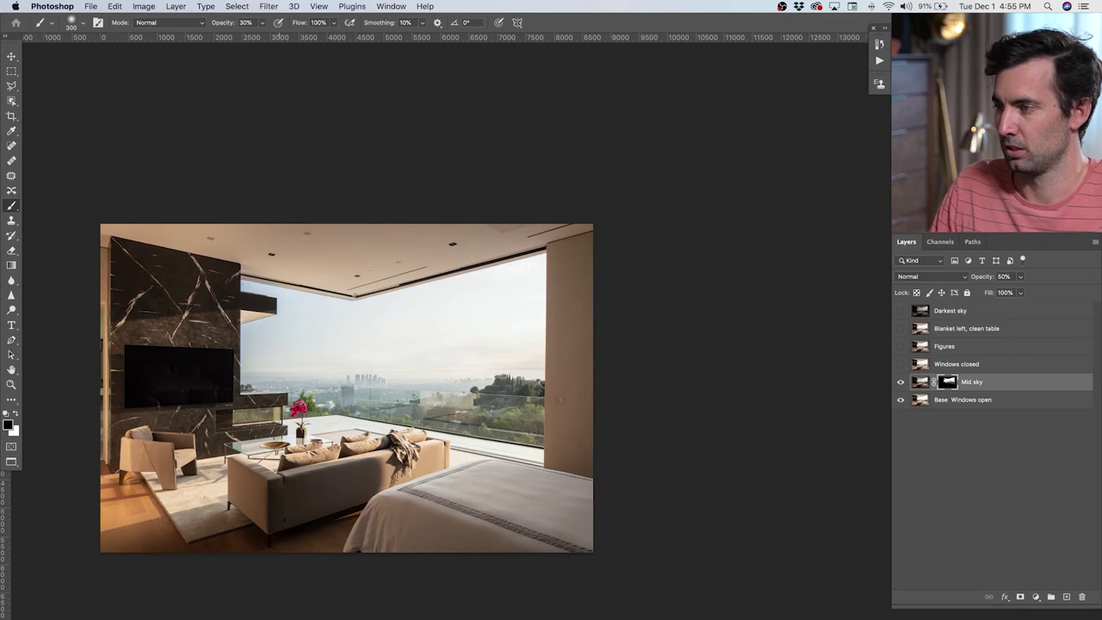
pyautogui.scroll(3, 282, 379)
pyautogui.scroll(-3, 283, 379)
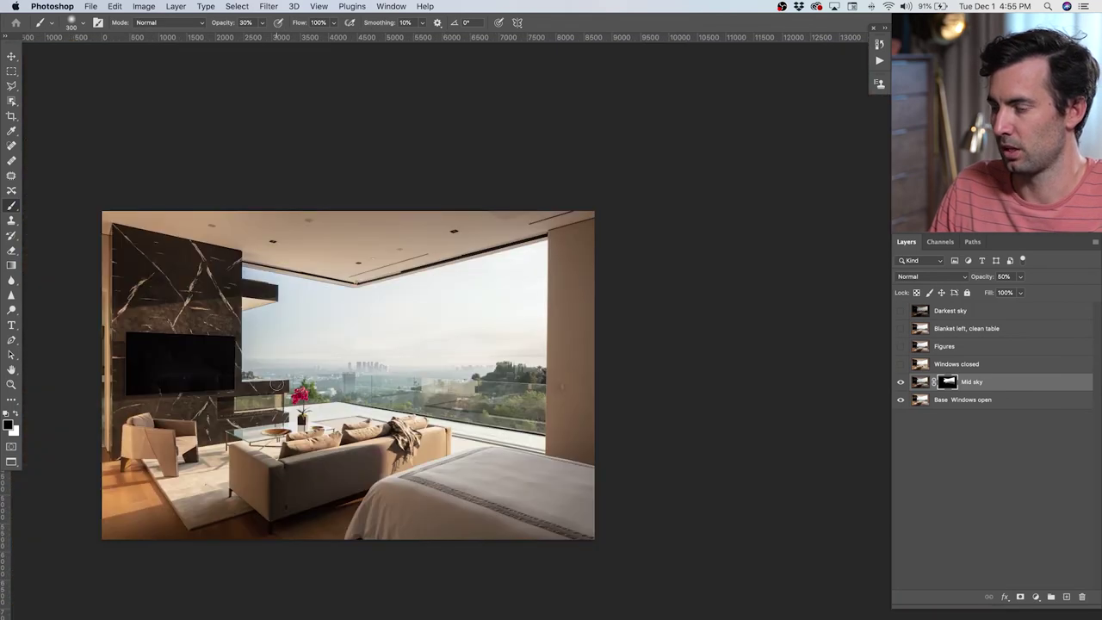
pyautogui.moveTo(277, 385); pyautogui.dragTo(336, 380)
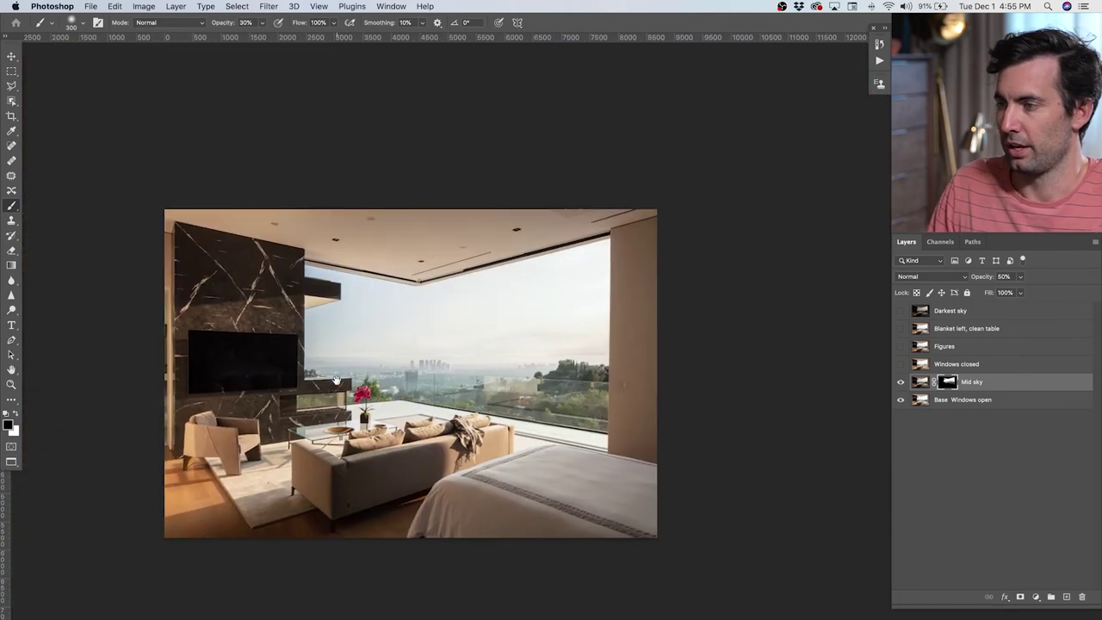
# Step: Try masking the Darkest sky layer to the window opening using the selection loaded from the Mid sky layer's mask
pyautogui.click(941, 346)
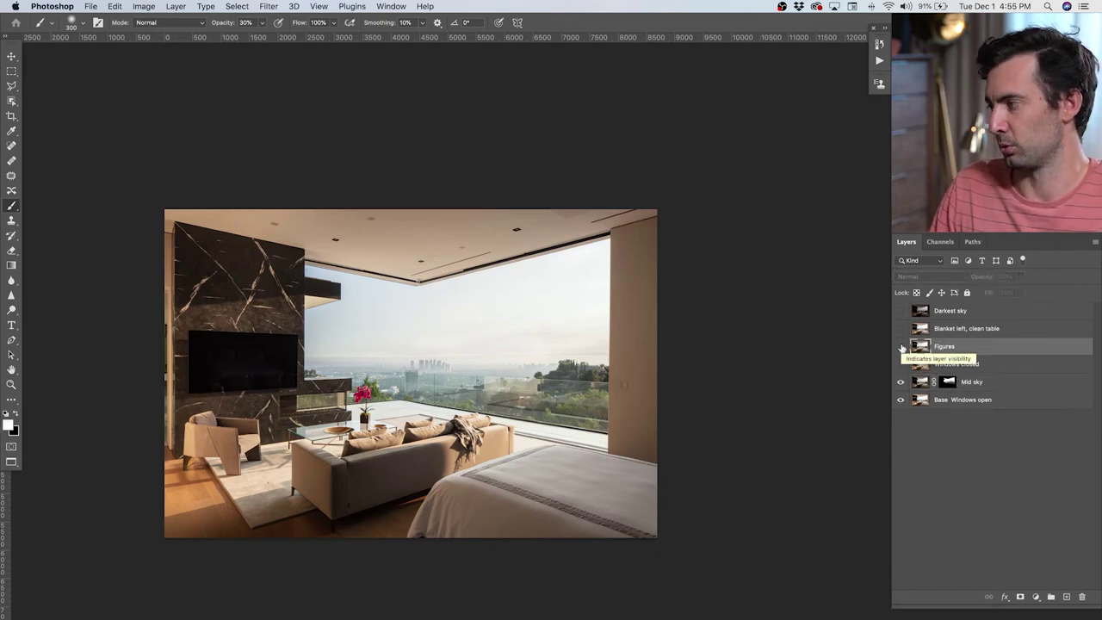
pyautogui.click(911, 332)
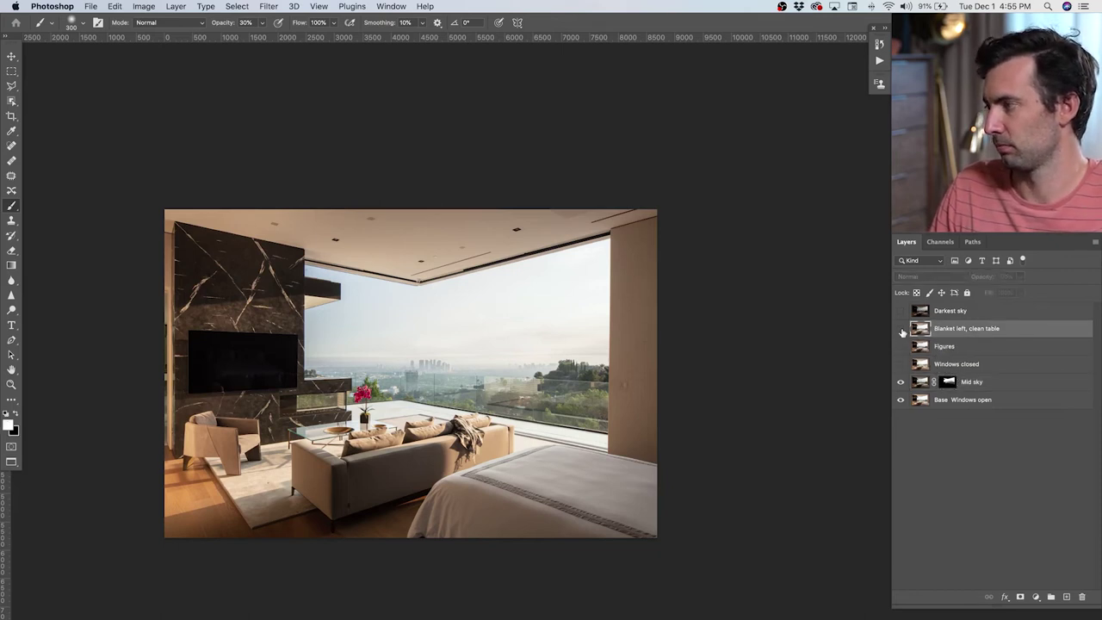
pyautogui.keyDown('super'); pyautogui.click(949, 382); pyautogui.keyUp('super')
pyautogui.click(948, 311)
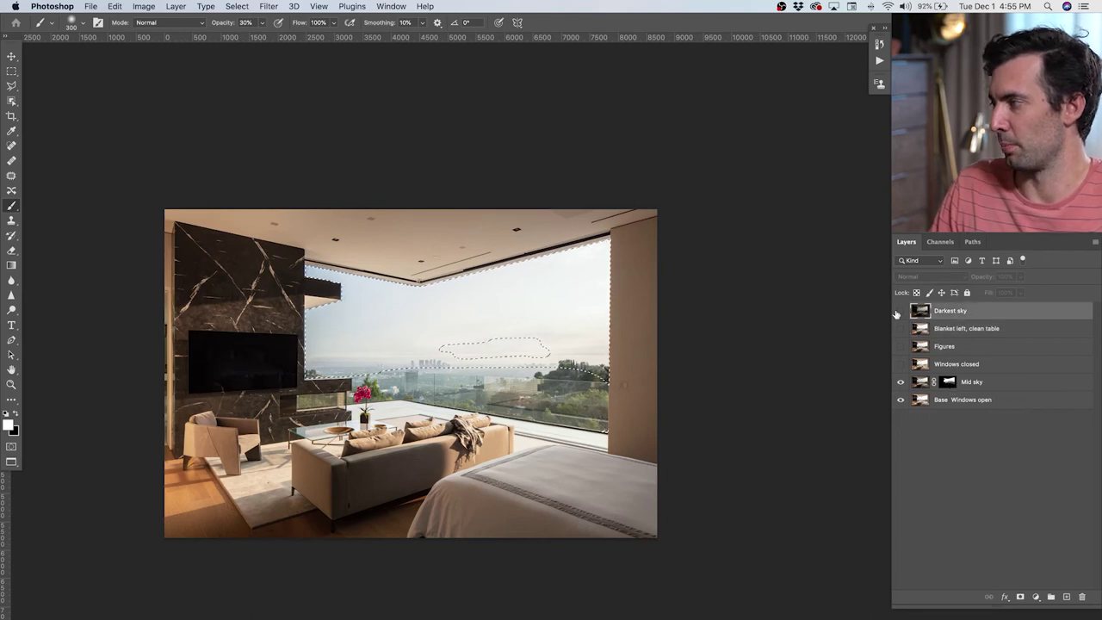
pyautogui.click(901, 311)
pyautogui.click(1020, 599)
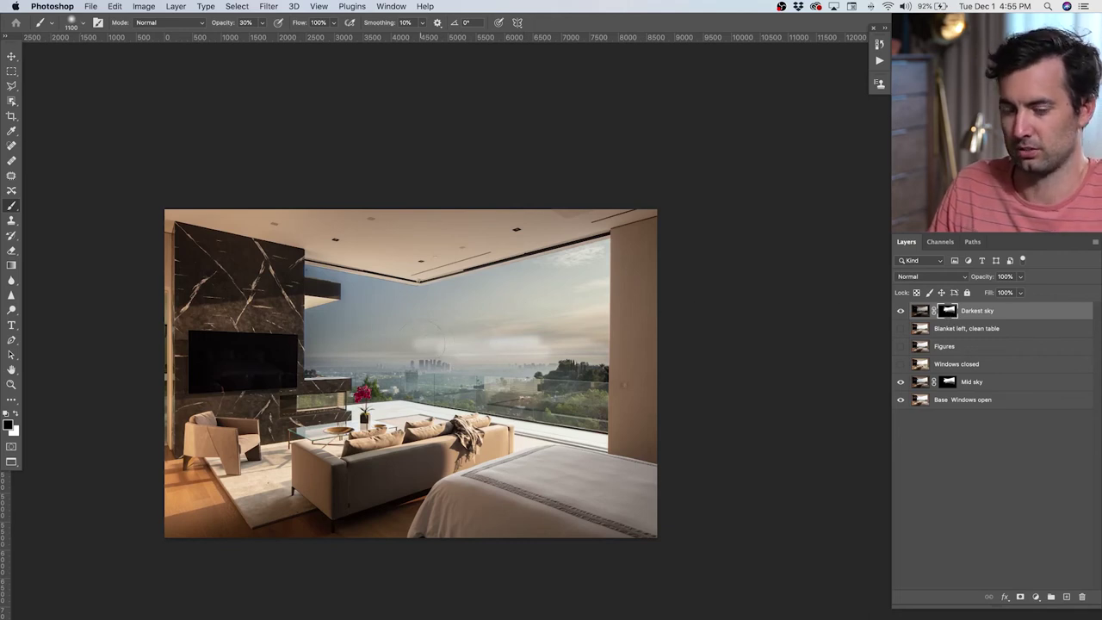
# Step: Try painting black at 30% brush opacity on the Darkest sky mask above the skyline, and undo the strokes
pyautogui.moveTo(422, 335)
pyautogui.mouseDown()
pyautogui.moveTo(499, 345)
pyautogui.moveTo(422, 340)
pyautogui.moveTo(392, 366)
pyautogui.moveTo(331, 371)
pyautogui.moveTo(584, 341)
pyautogui.moveTo(578, 387)
pyautogui.moveTo(349, 379)
pyautogui.mouseUp()
pyautogui.press('super+z')
pyautogui.press('x')
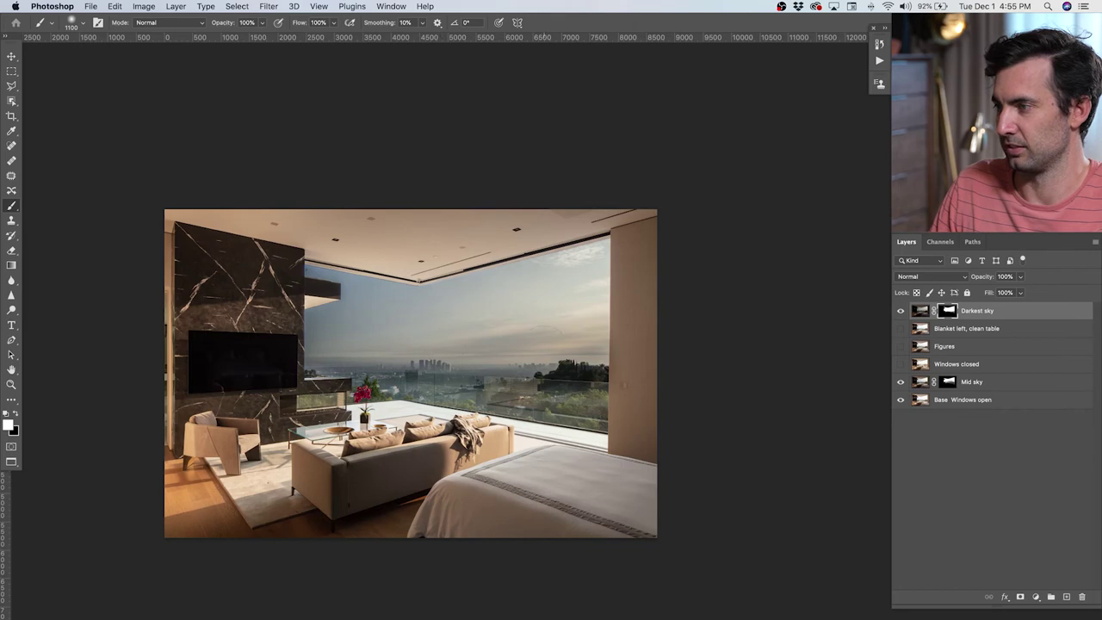
# Step: Delete the Darkest sky layer and compare the image with the Mid sky layer hidden and shown
pyautogui.moveTo(992, 315); pyautogui.dragTo(1082, 597)
pyautogui.moveTo(375, 344); pyautogui.dragTo(414, 327)
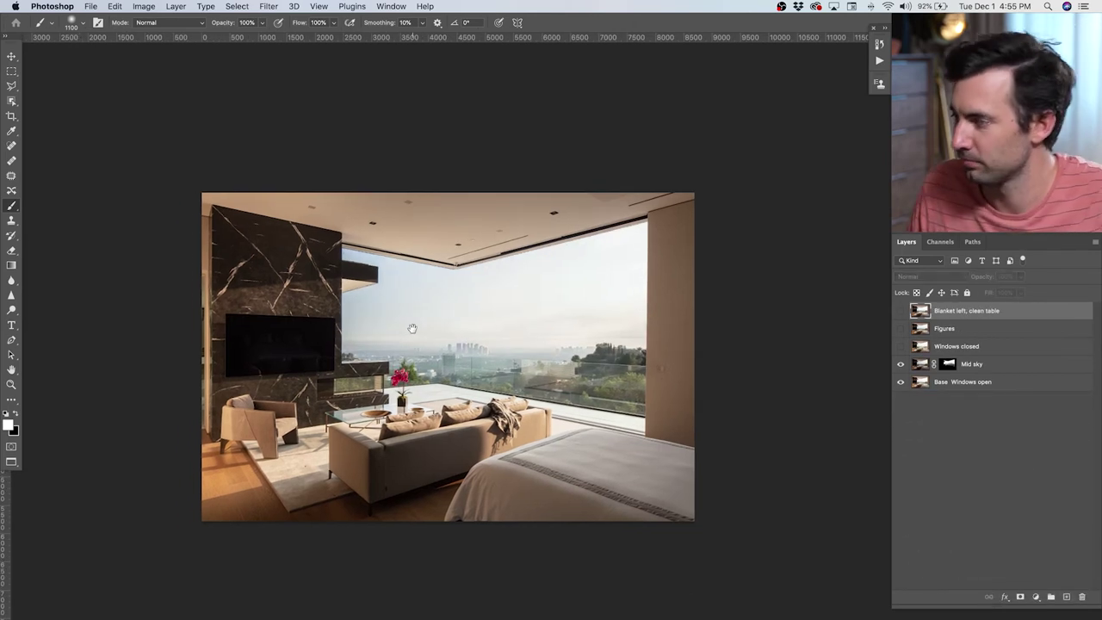
pyautogui.click(909, 365)
pyautogui.click(901, 365)
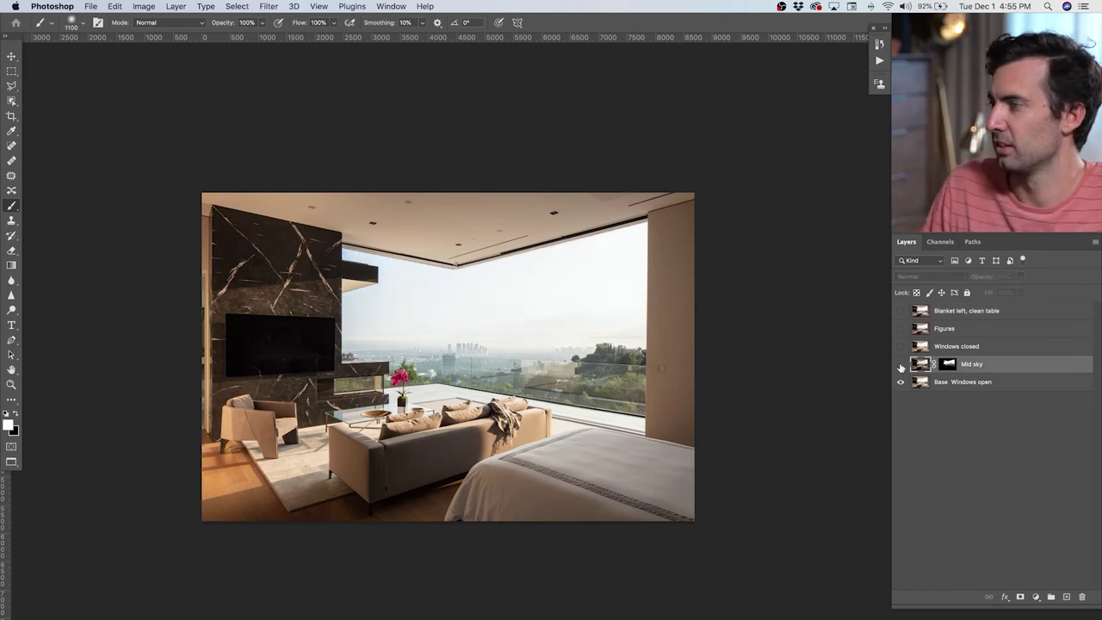
pyautogui.click(901, 365)
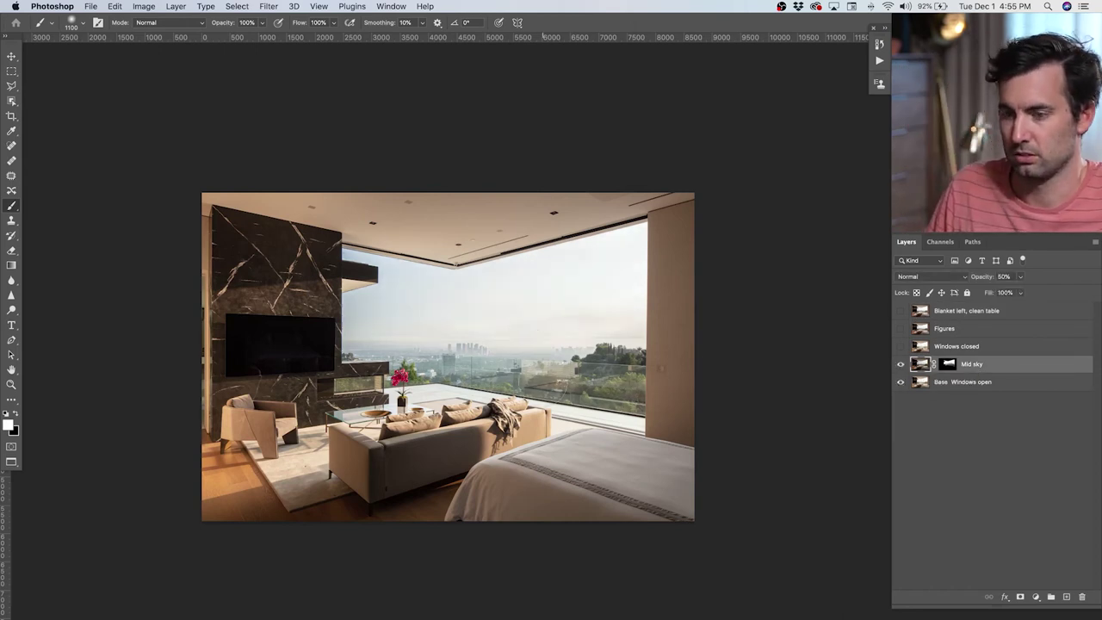
# Step: Paint white at 100% brush opacity on the Mid sky mask over the sky, and compare the layer hidden and shown
pyautogui.press('3')
pyautogui.press('x')
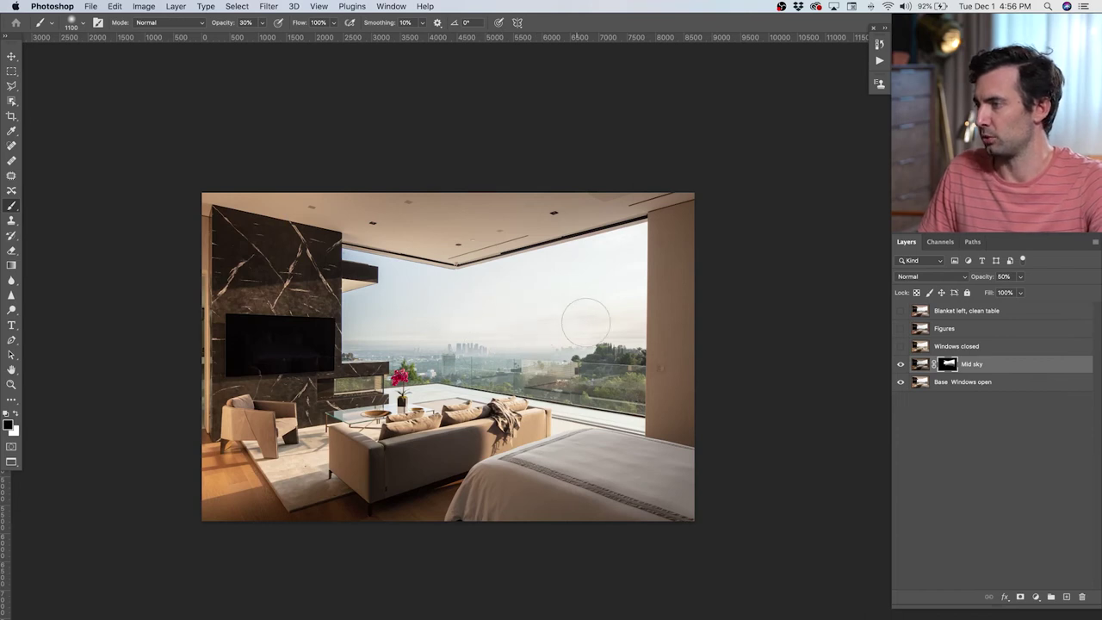
pyautogui.press('0')
pyautogui.press('x')
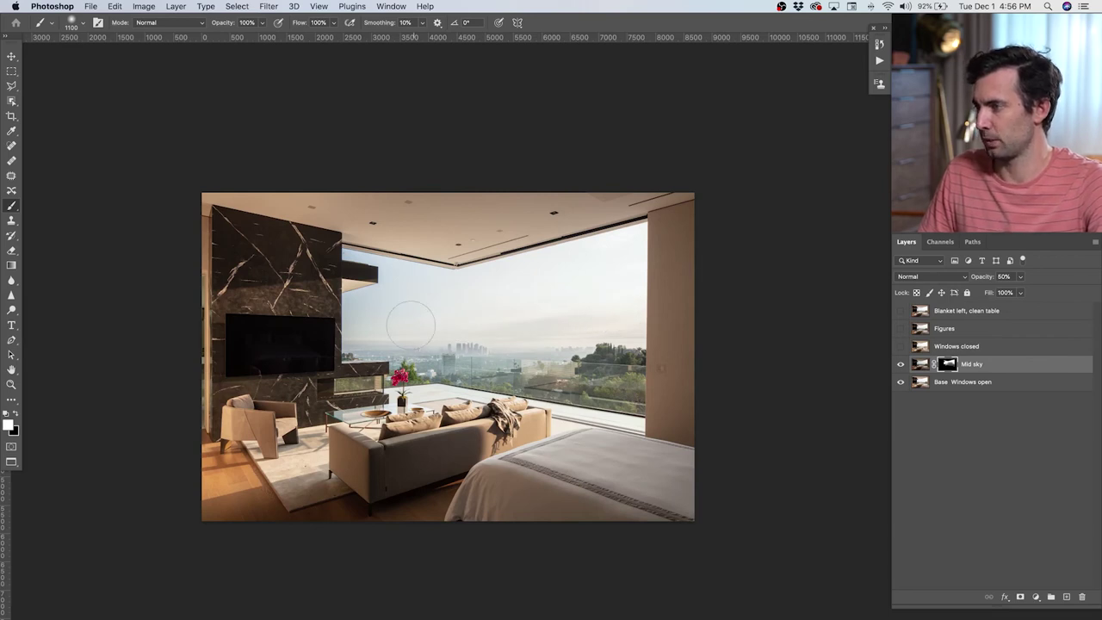
pyautogui.click(902, 364)
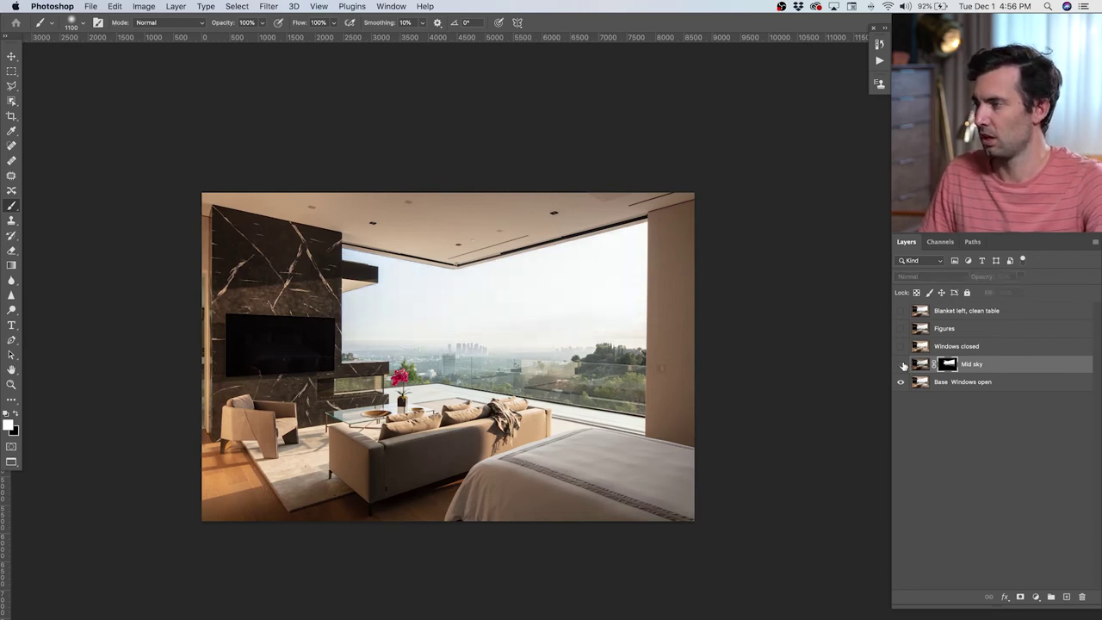
pyautogui.click(901, 364)
pyautogui.press('v')
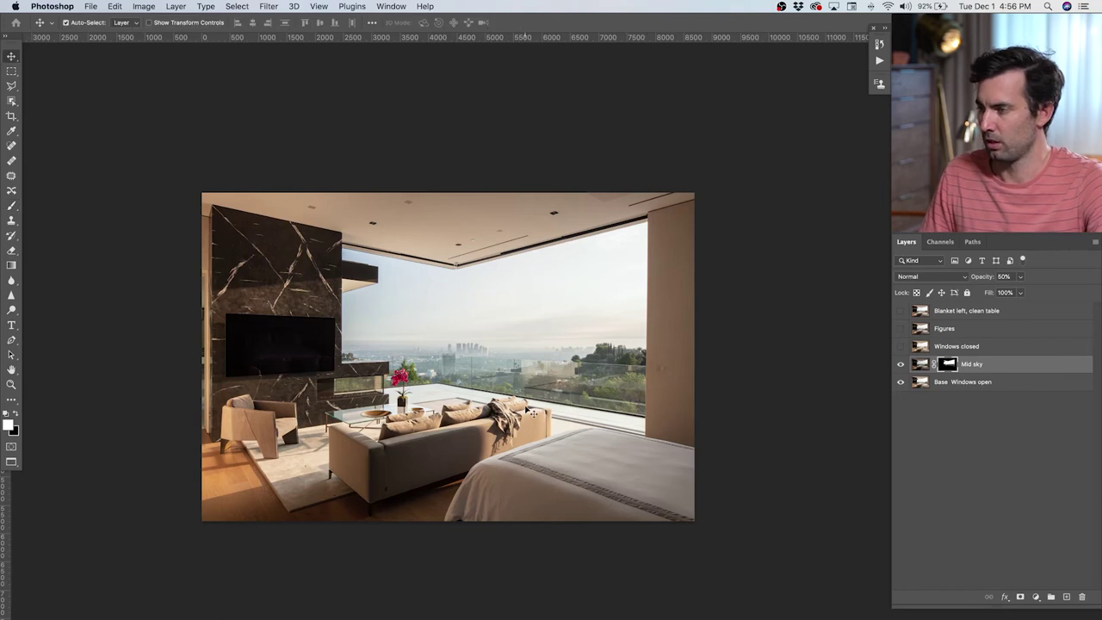
# Step: Move the Blanket left, clean table layer directly above Mid sky, show it, and add a black mask
pyautogui.click(947, 312)
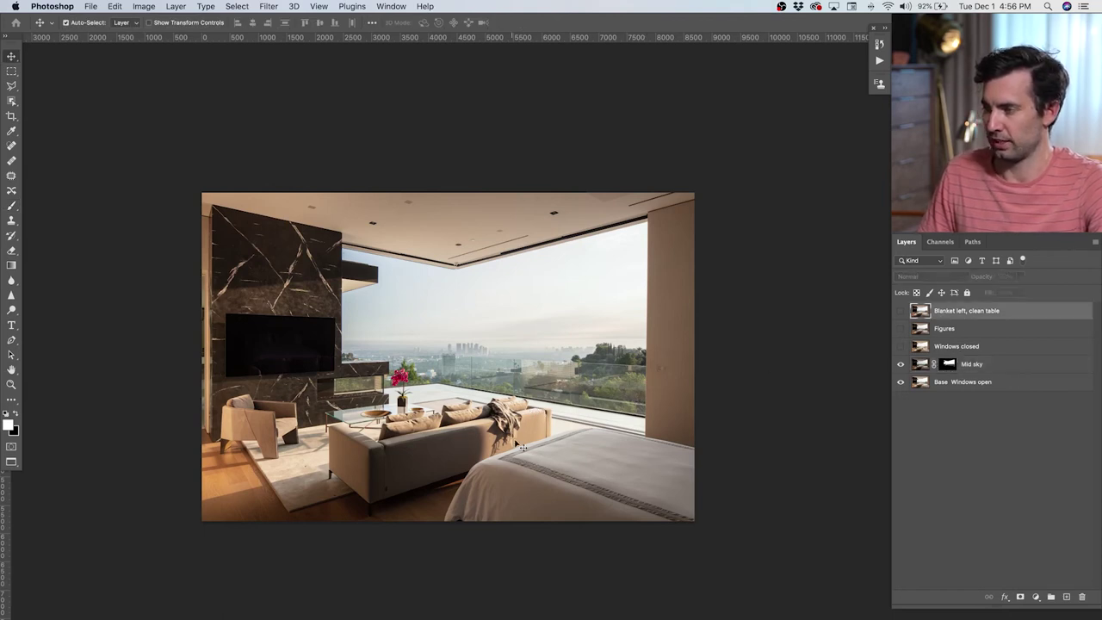
pyautogui.moveTo(1020, 315); pyautogui.dragTo(1011, 353)
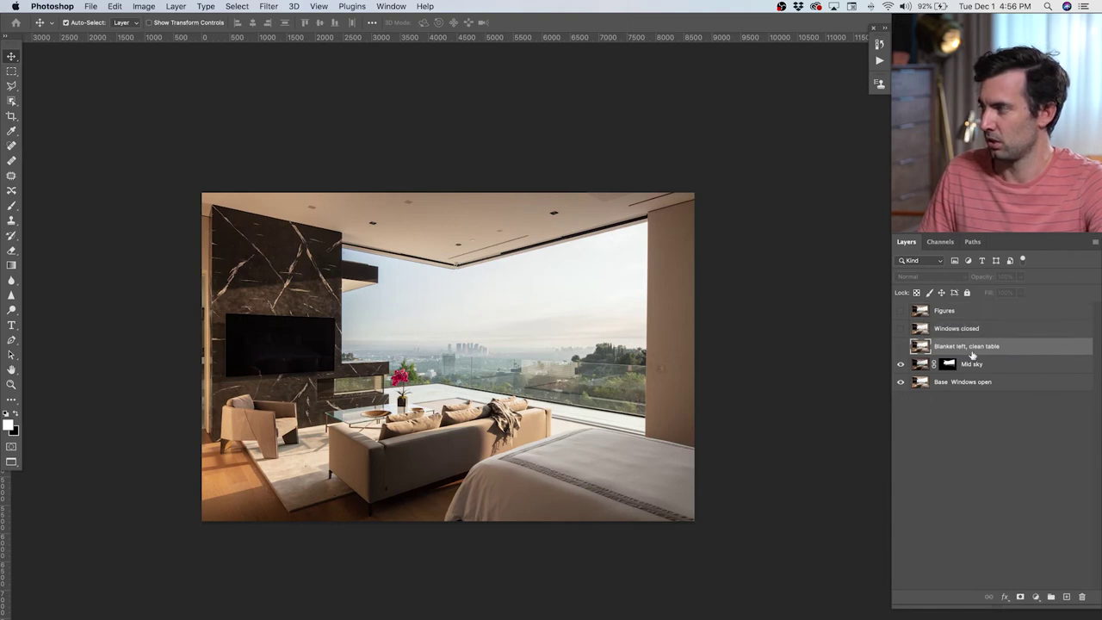
pyautogui.click(900, 346)
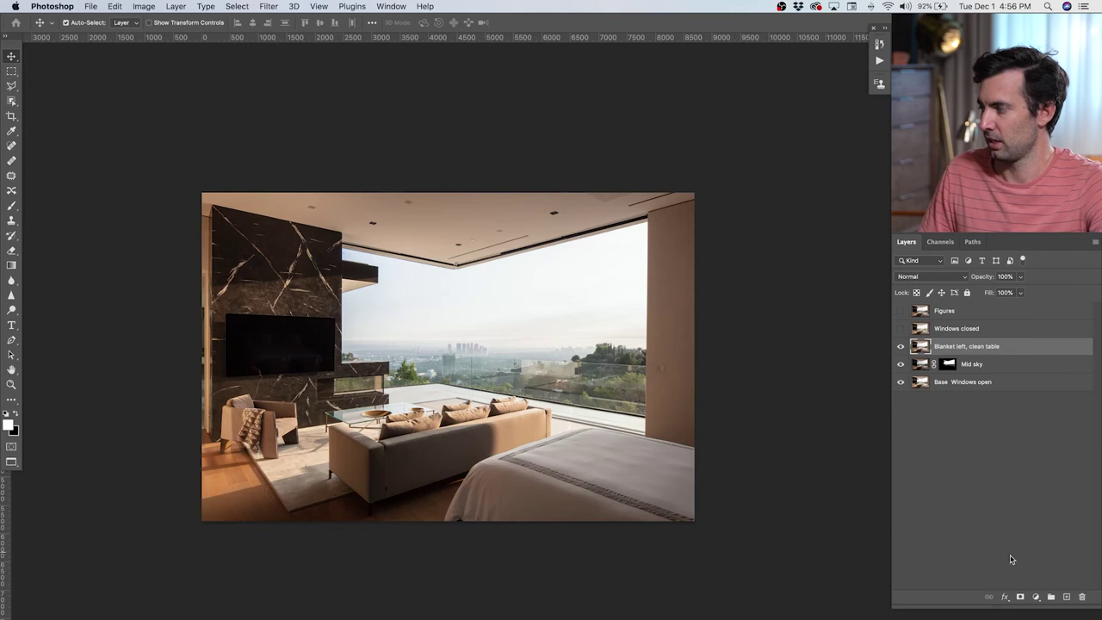
pyautogui.keyDown('alt'); pyautogui.click(1022, 596); pyautogui.keyUp('alt')
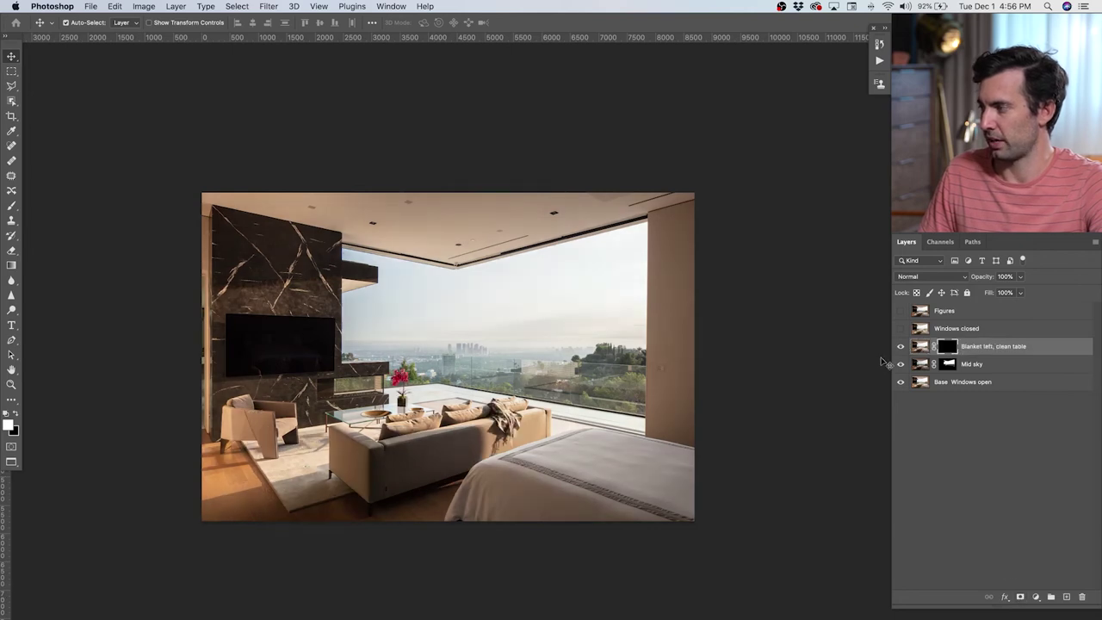
# Step: Paint white on the Blanket left, clean table mask over the sofa throw, the table flowers and the armchair blanket
pyautogui.press('b')
pyautogui.press('x')
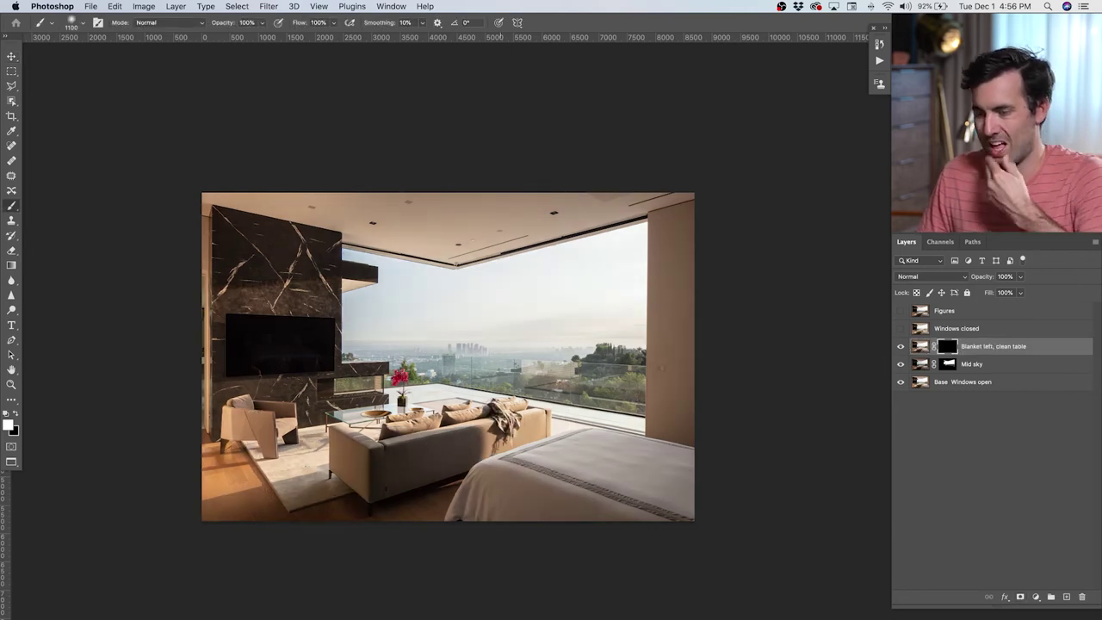
pyautogui.press('x')
pyautogui.click(491, 435)
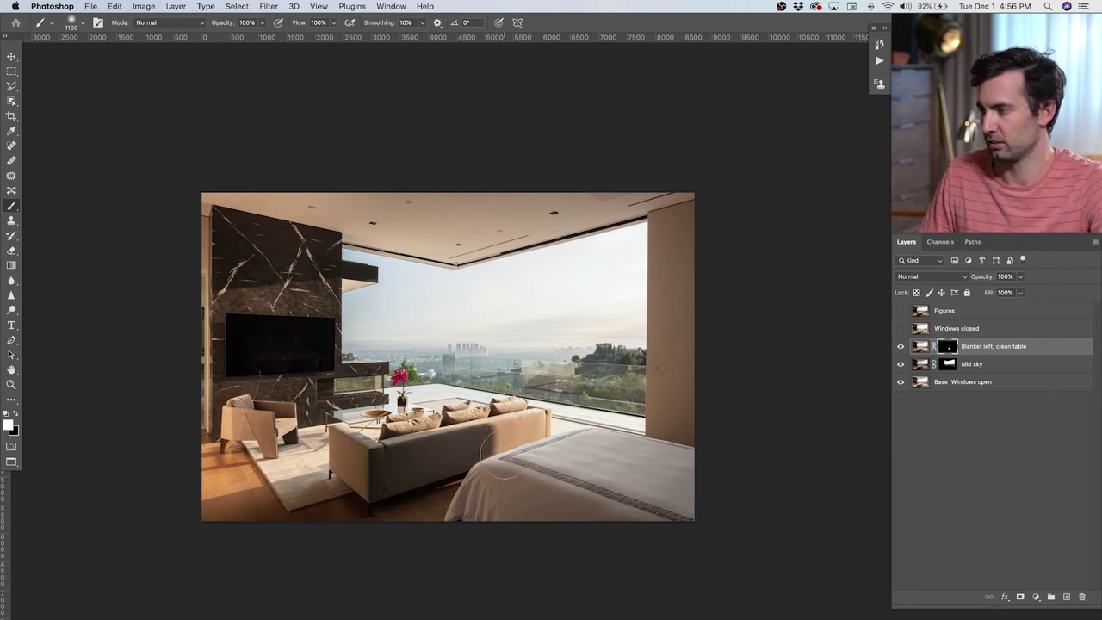
pyautogui.click(401, 395)
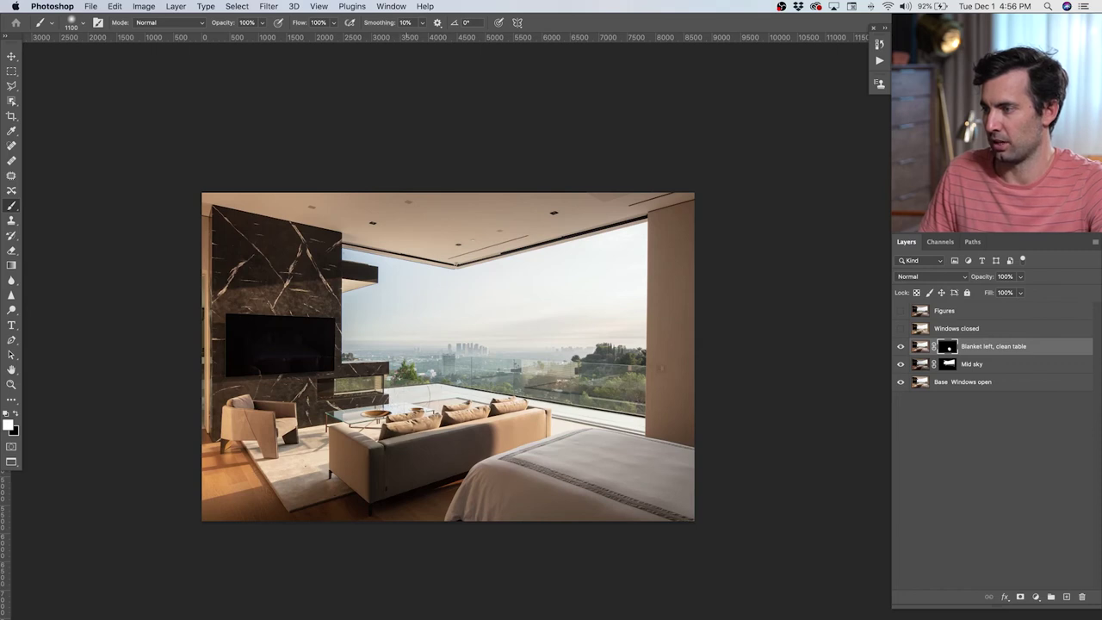
pyautogui.press('x')
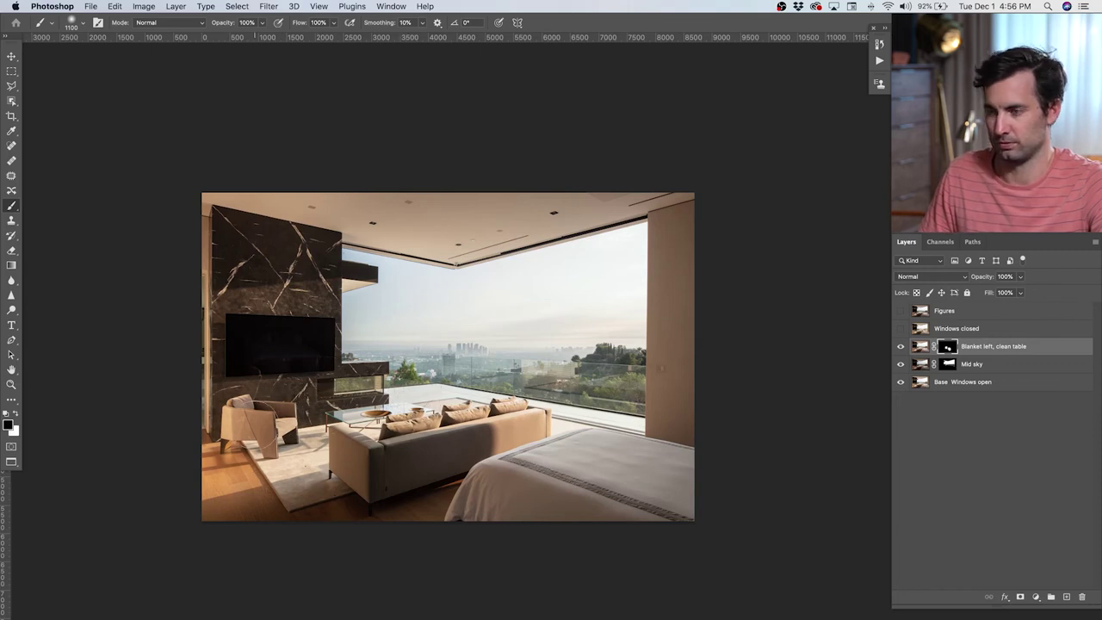
pyautogui.press('x')
pyautogui.click(249, 437)
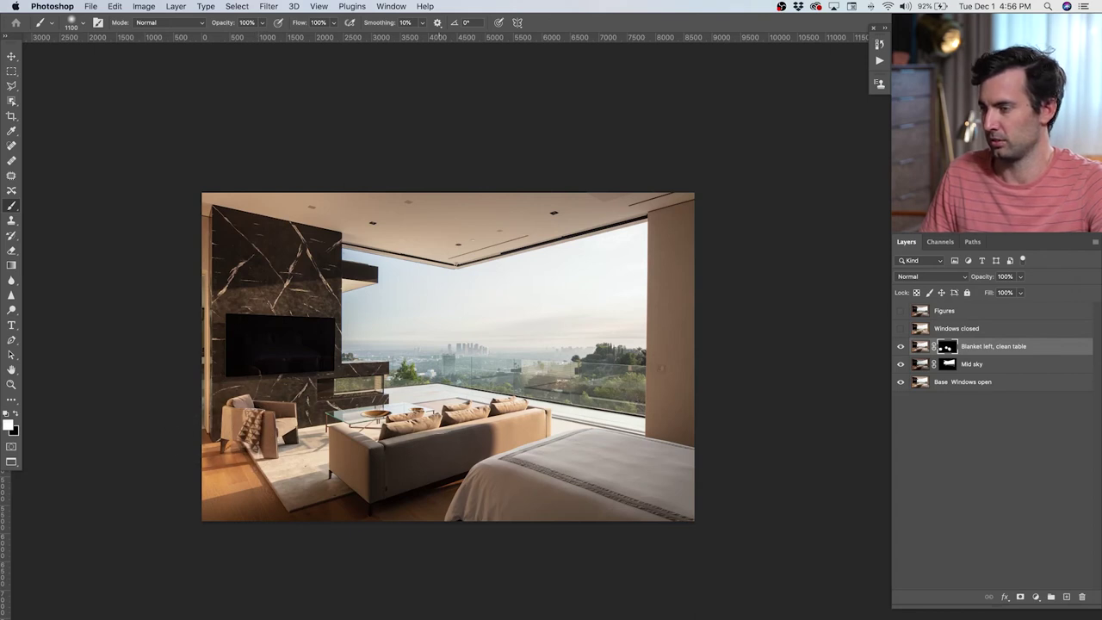
# Step: Place the Figures layer above Blanket left, clean table, and reveal the two people on the terrace through a black mask
pyautogui.moveTo(946, 318); pyautogui.dragTo(961, 332)
pyautogui.click(901, 329)
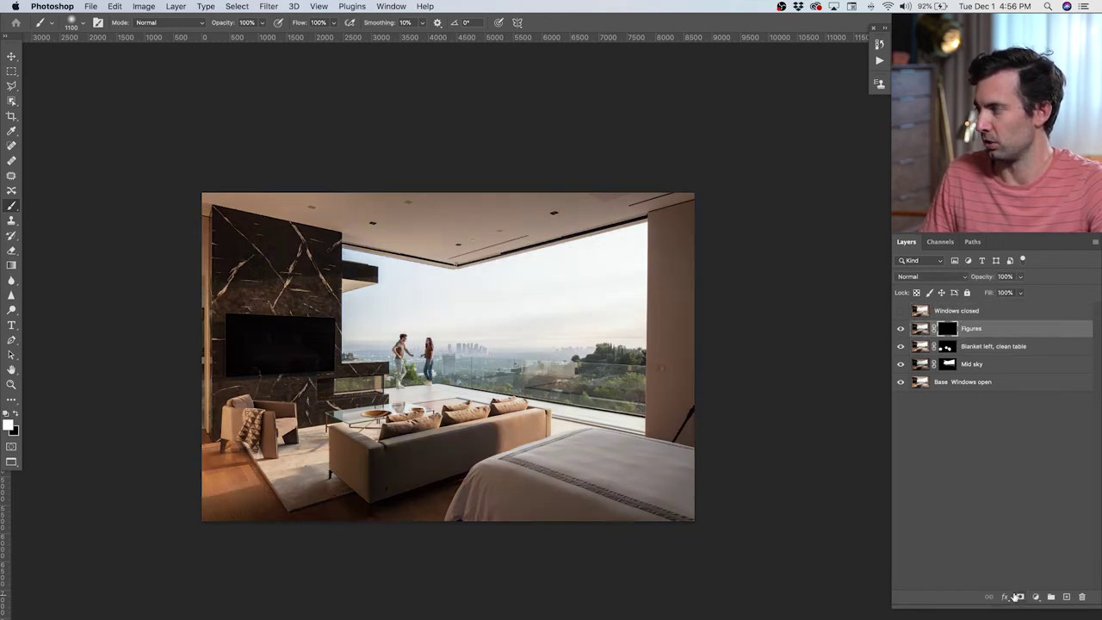
pyautogui.moveTo(404, 327)
pyautogui.mouseDown()
pyautogui.moveTo(424, 351)
pyautogui.moveTo(411, 344)
pyautogui.moveTo(401, 400)
pyautogui.mouseUp()
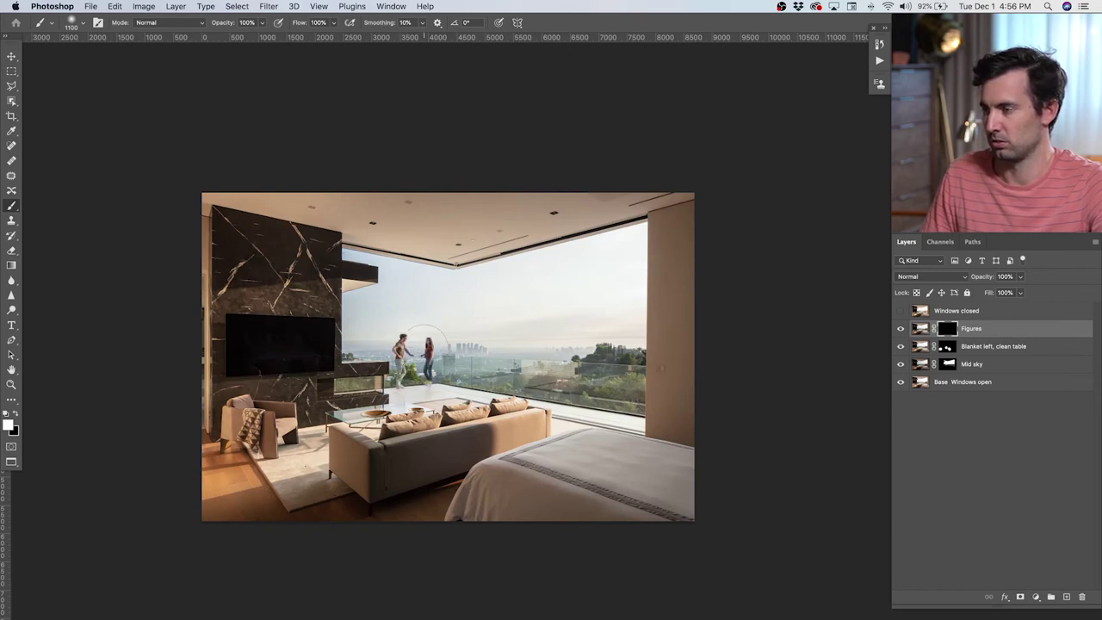
# Step: Paint black on the Figures mask with a smaller brush to hide the woman on the terrace
pyautogui.press('x')
pyautogui.press('[')
pyautogui.press('[')
pyautogui.press('[')
pyautogui.moveTo(429, 331); pyautogui.dragTo(429, 379)
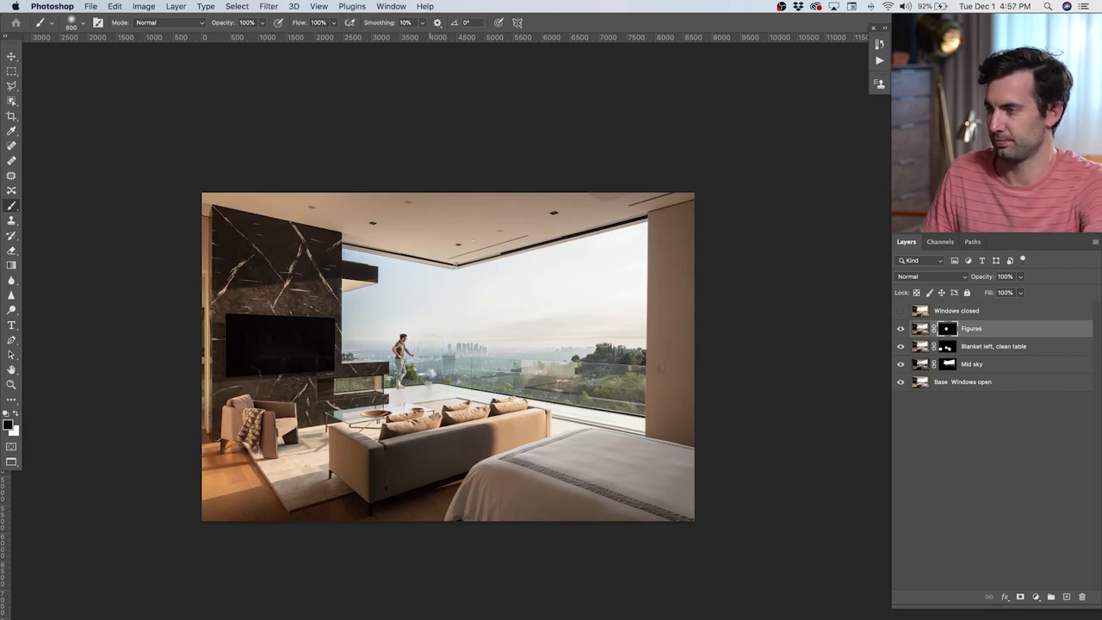
# Step: Clean up the remaining traces of the woman on the Figures mask with a 250-pixel black brush
pyautogui.press('x')
pyautogui.keyDown('alt'); pyautogui.scroll(3, 426, 349); pyautogui.keyUp('alt')
pyautogui.press('[')
pyautogui.press('[')
pyautogui.press('[')
pyautogui.press('[')
pyautogui.press('[')
pyautogui.press('[')
pyautogui.press('[')
pyautogui.press('x')
pyautogui.moveTo(427, 320); pyautogui.dragTo(426, 351)
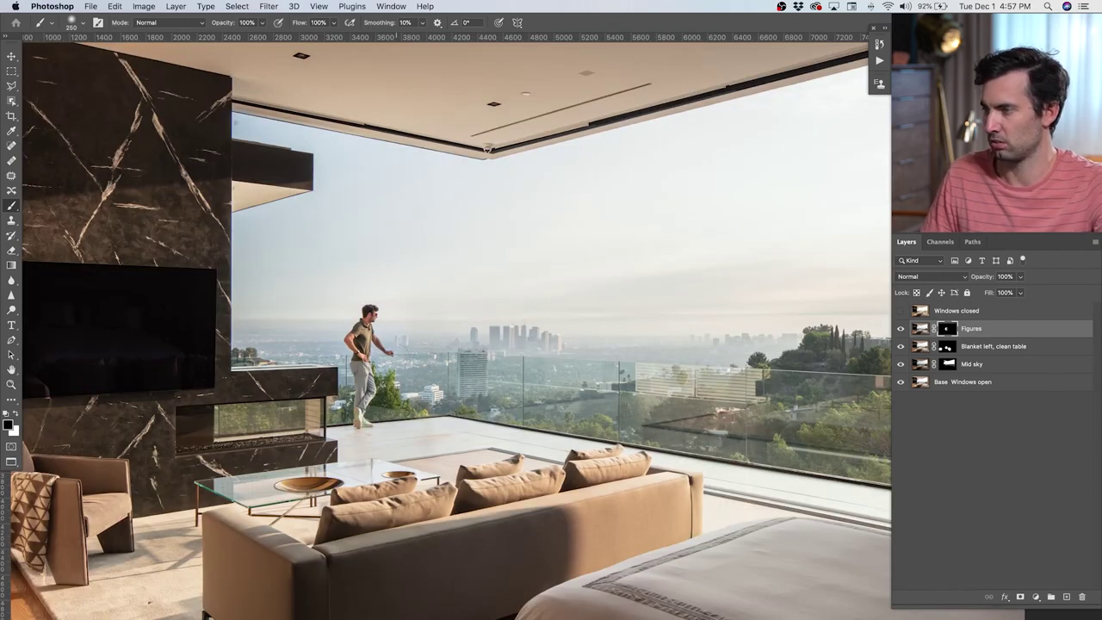
pyautogui.press('super+0')
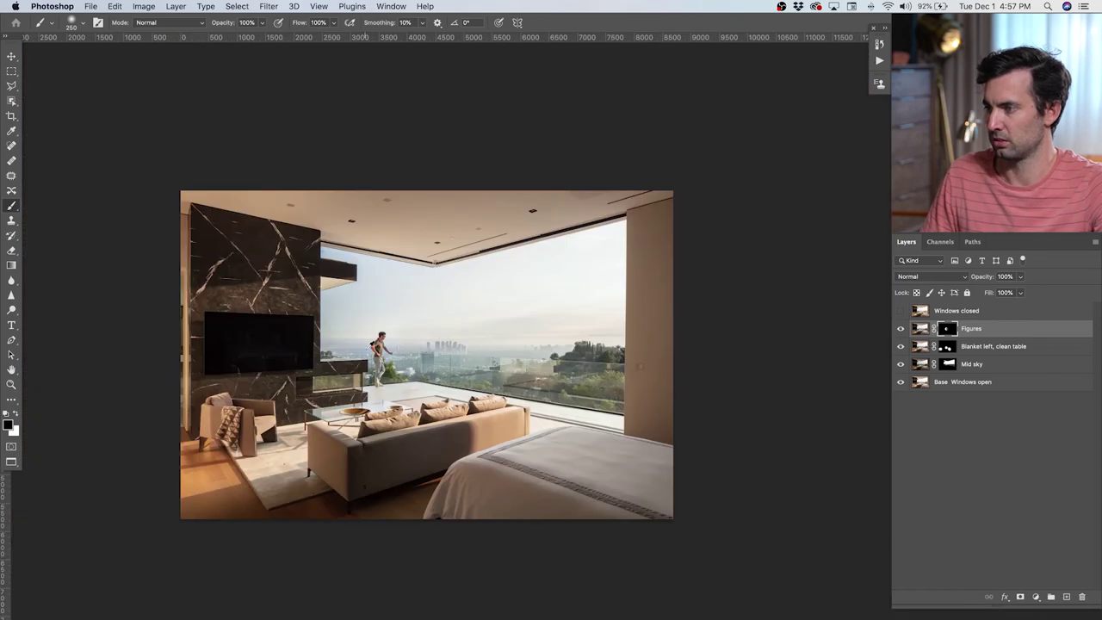
# Step: Compare the image with the Figures mask disabled and enabled, and hide the Figures layer
pyautogui.keyDown('shift'); pyautogui.click(945, 330); pyautogui.keyUp('shift')
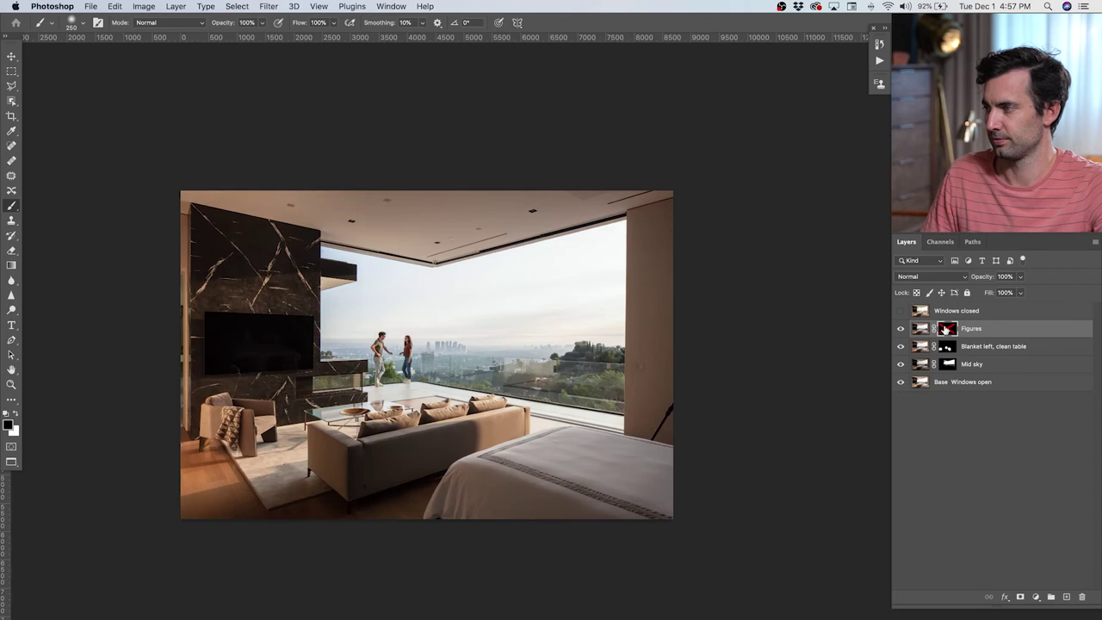
pyautogui.keyDown('shift'); pyautogui.click(945, 330); pyautogui.keyUp('shift')
pyautogui.keyDown('shift'); pyautogui.click(948, 330); pyautogui.keyUp('shift')
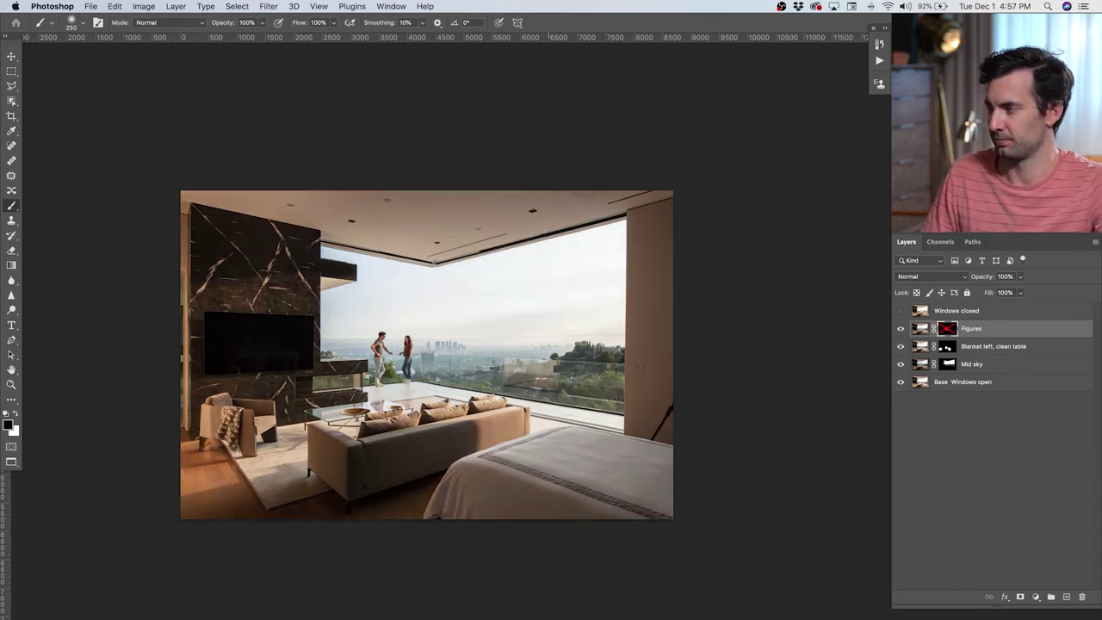
pyautogui.keyDown('shift'); pyautogui.click(952, 331); pyautogui.keyUp('shift')
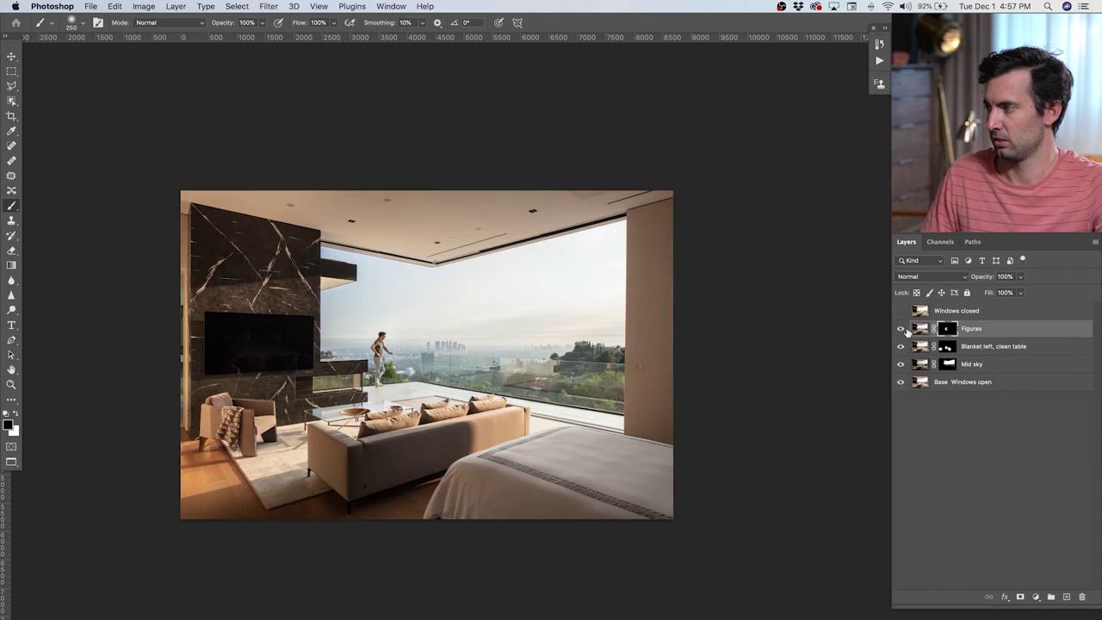
pyautogui.click(903, 329)
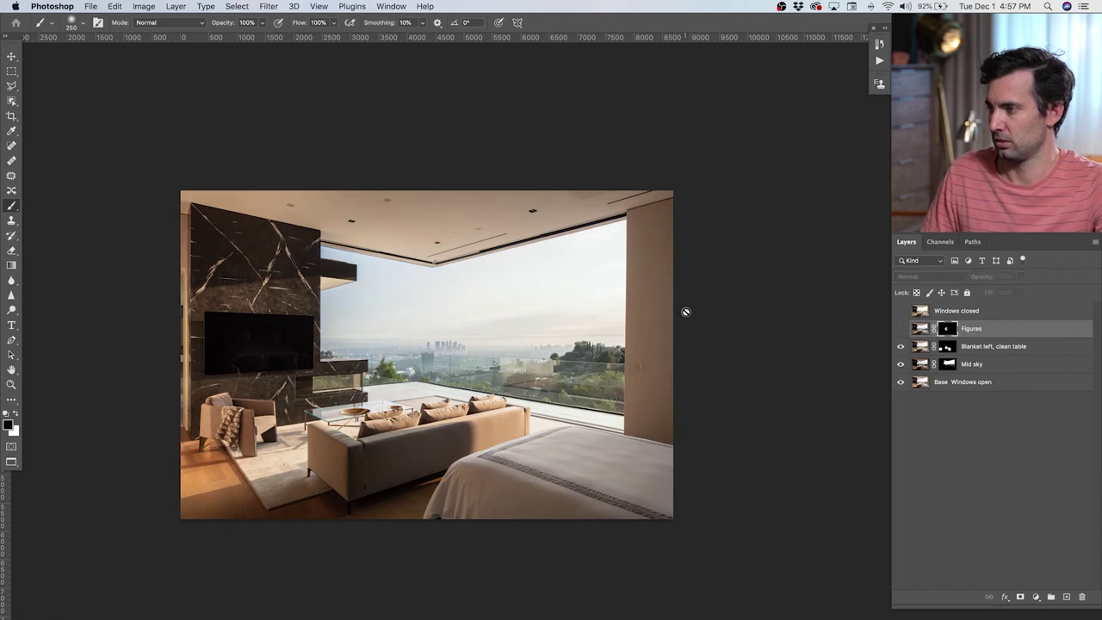
# Step: Compare the composite with the Blanket left, clean table and Mid sky layers hidden and shown
pyautogui.scroll(3, 344, 369)
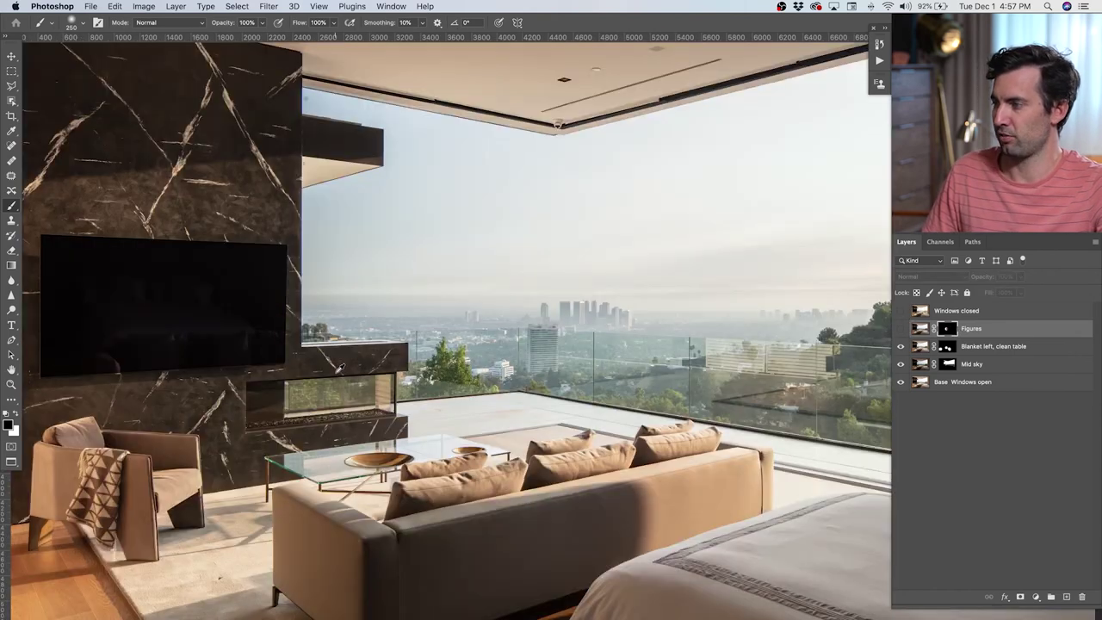
pyautogui.scroll(-3, 457, 351)
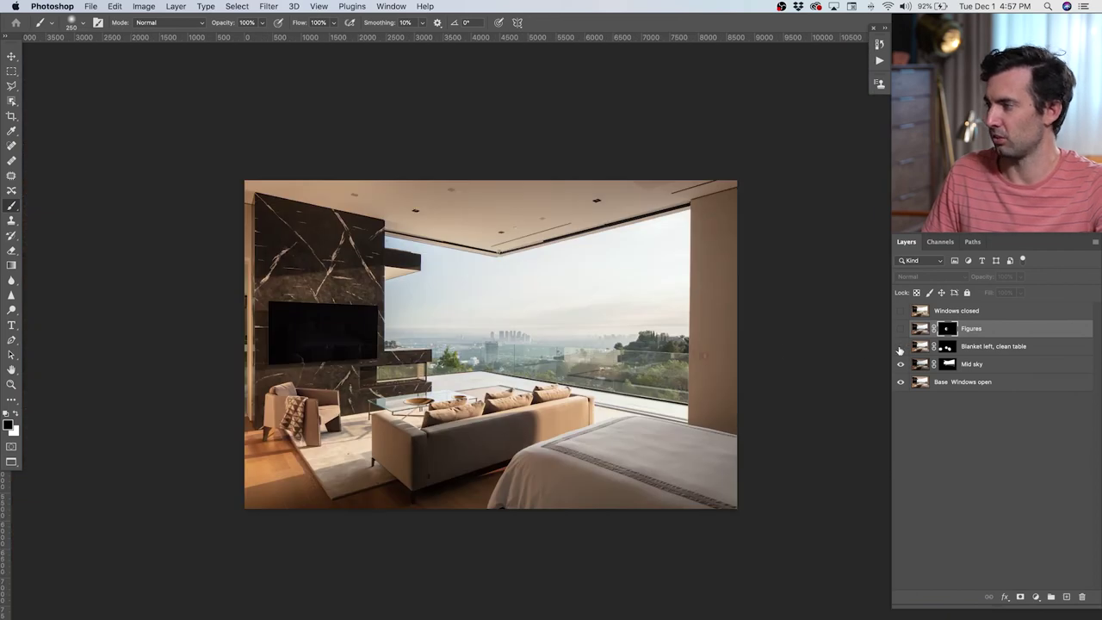
pyautogui.click(901, 347)
pyautogui.click(900, 365)
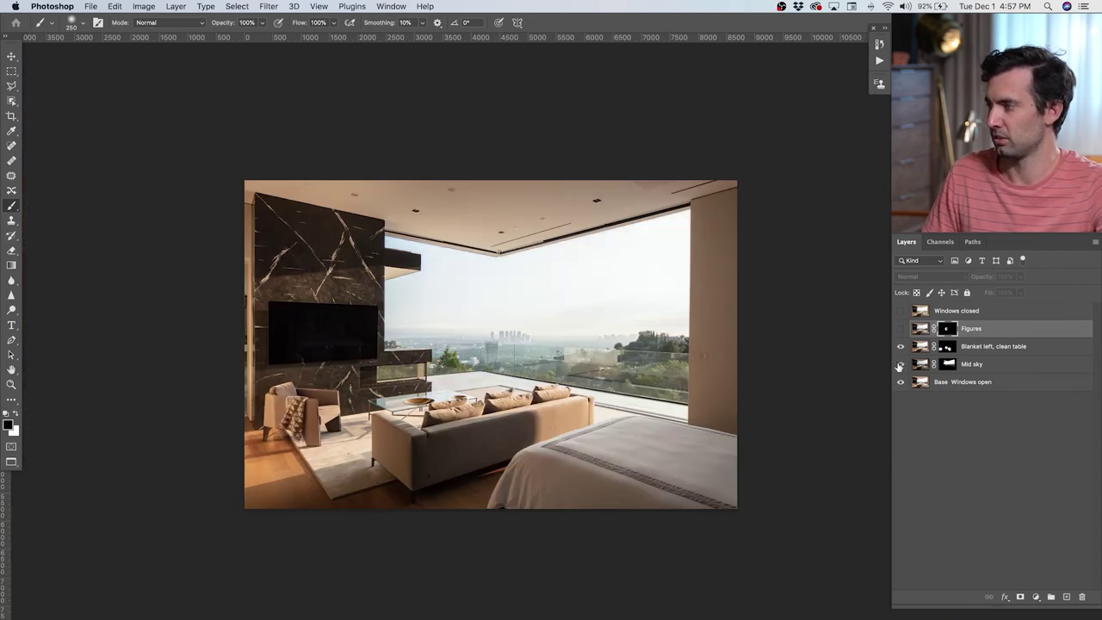
pyautogui.click(900, 365)
pyautogui.click(900, 366)
pyautogui.click(900, 365)
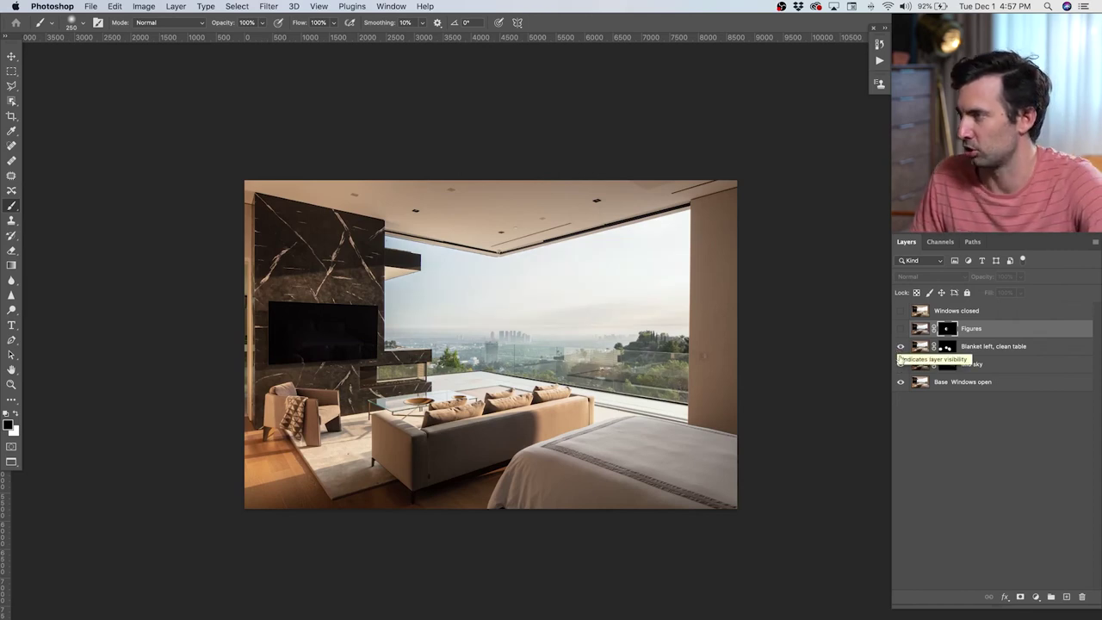
# Step: Stamp the visible layers into a new merged layer directly above Blanket left, clean table
pyautogui.hotkey('alt', '[')
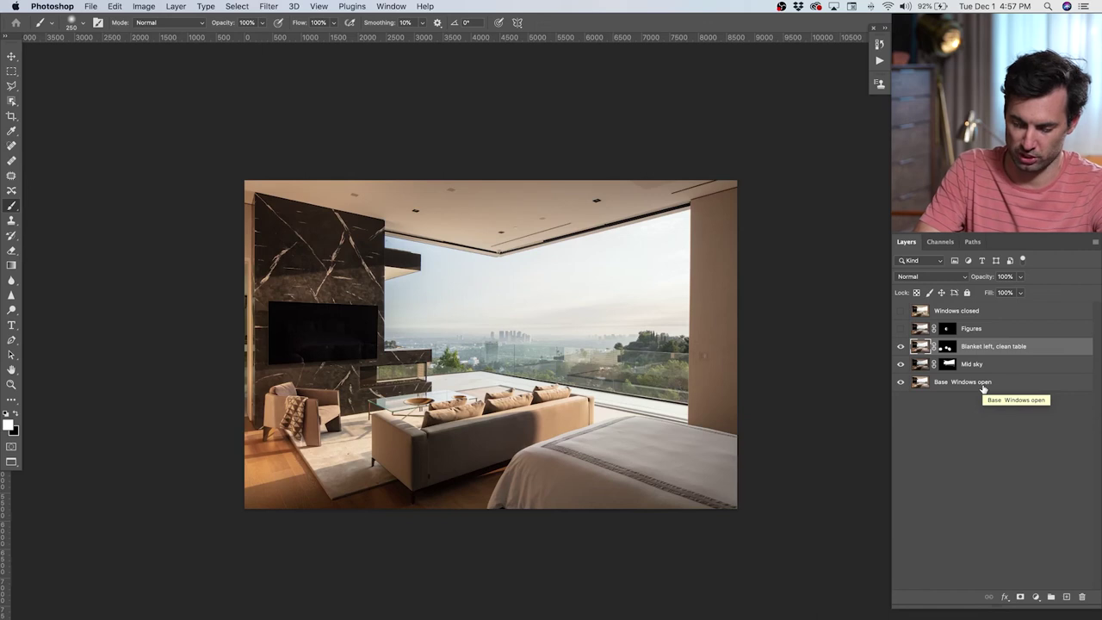
pyautogui.press('super+alt+shift+e')
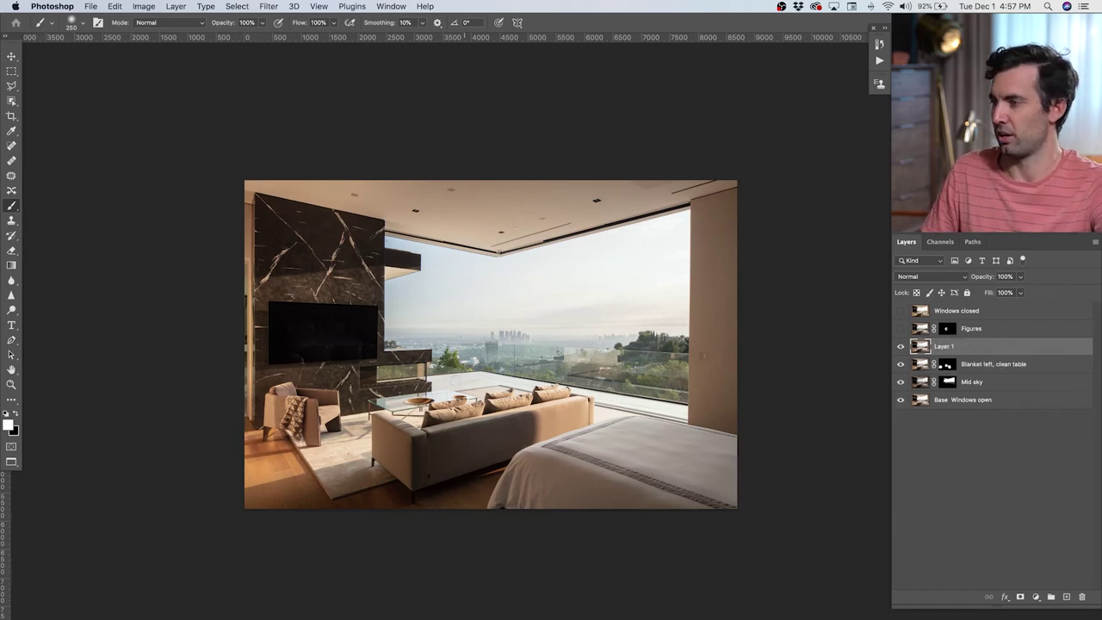
pyautogui.press('v')
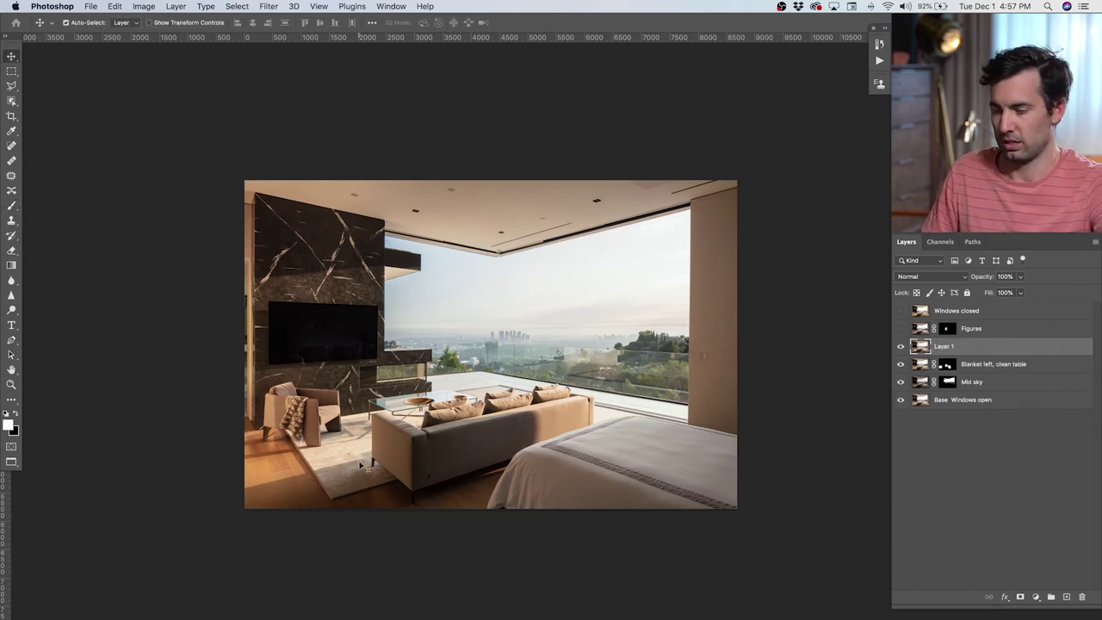
# Step: Remove the dark speck near the rug's front edge by the sofa leg with a 45-pixel Clone Stamp
pyautogui.scroll(5, 369, 470)
pyautogui.press('s')
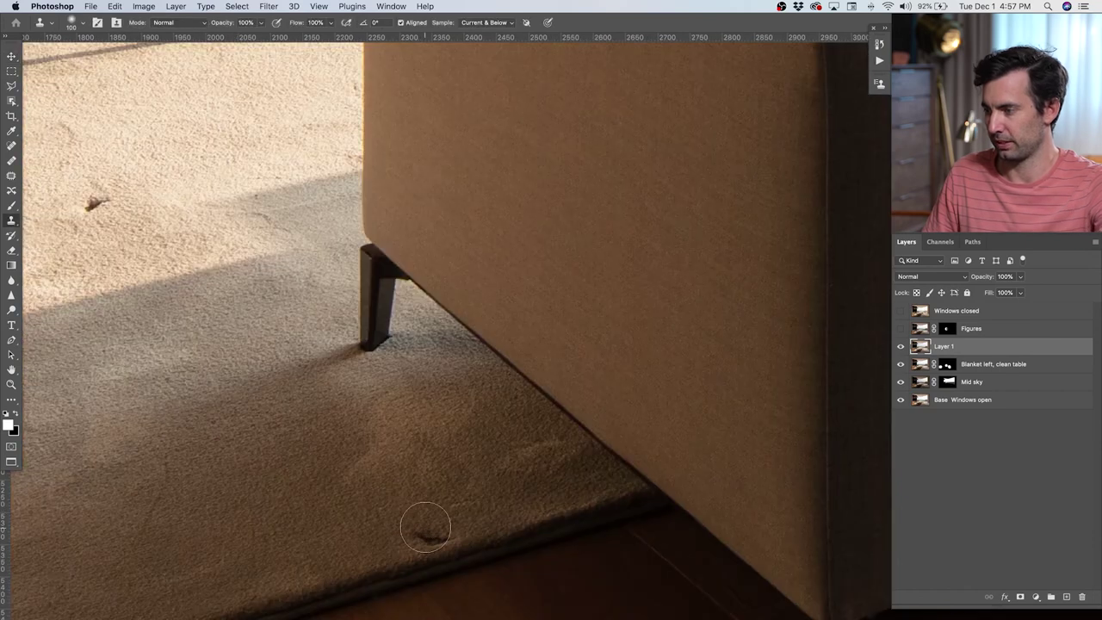
pyautogui.press('[')
pyautogui.press('[')
pyautogui.press('[')
pyautogui.press('[')
pyautogui.press('[')
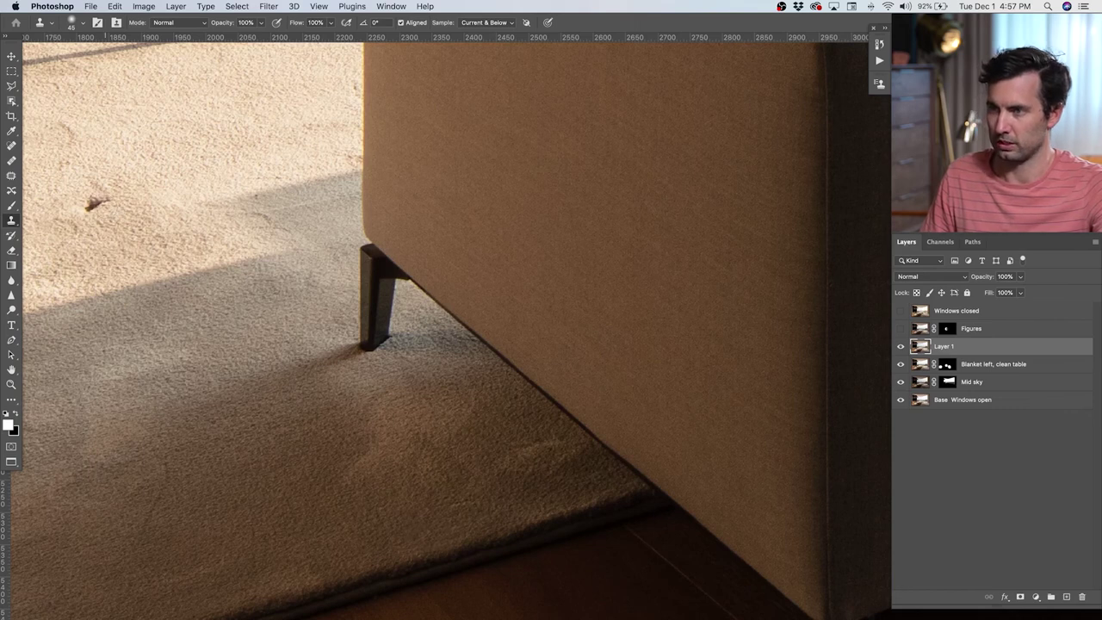
# Step: Remove the recessed ceiling light closest to the beige wall using a rectangular selection and Content-Aware Fill
pyautogui.scroll(-5, 94, 203)
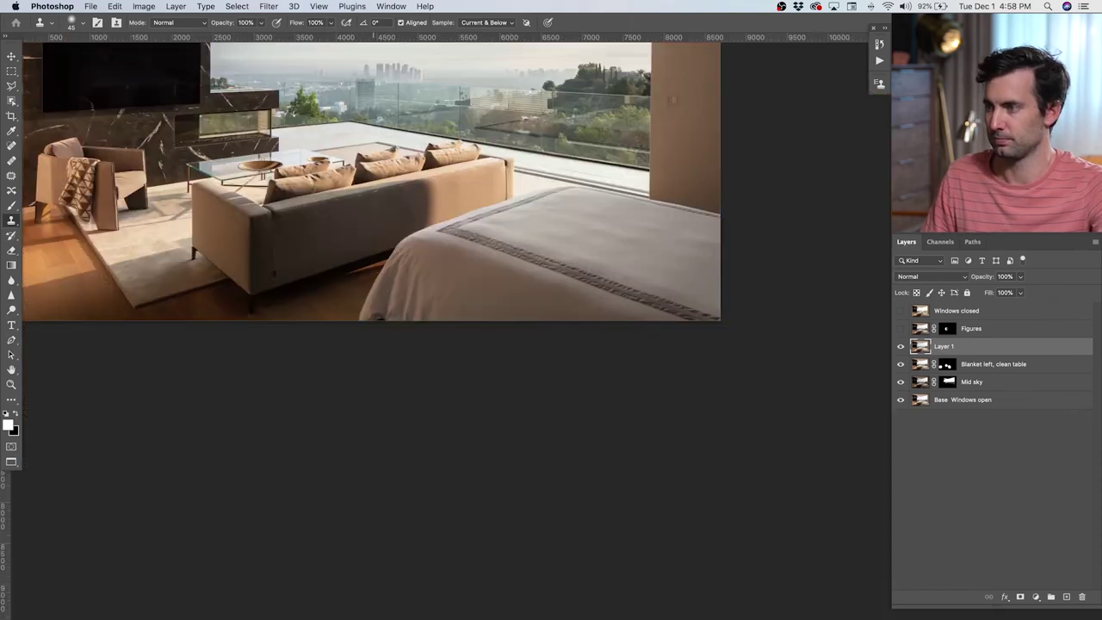
pyautogui.moveTo(377, 186); pyautogui.dragTo(351, 401)
pyautogui.moveTo(347, 221); pyautogui.dragTo(382, 342)
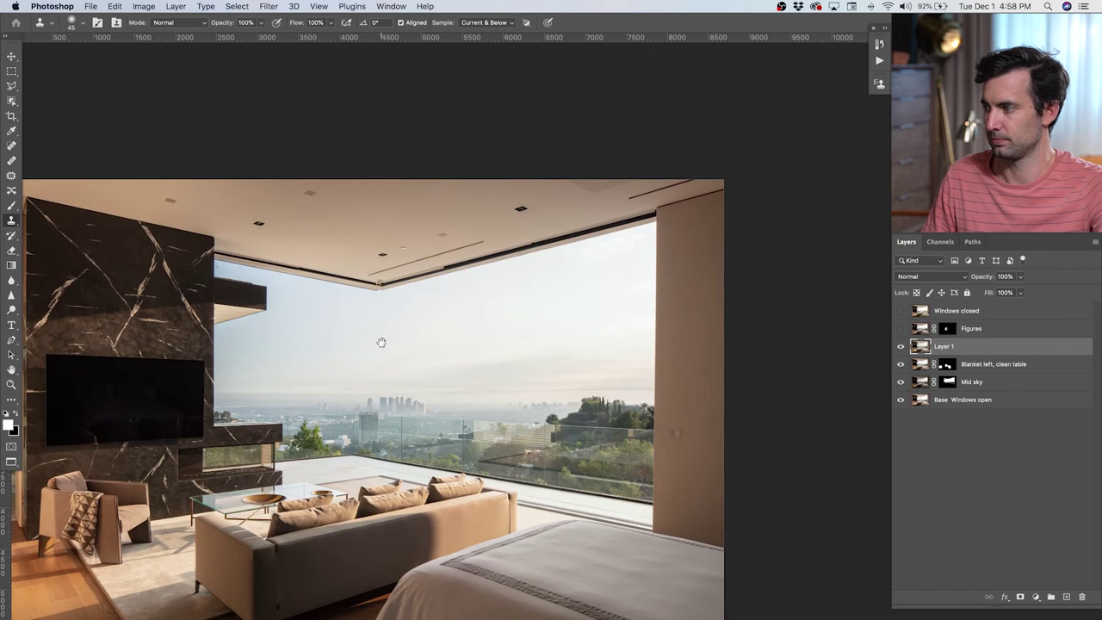
pyautogui.press('m')
pyautogui.moveTo(584, 372); pyautogui.dragTo(726, 522)
pyautogui.hotkey('shift', 'BackSpace')
pyautogui.press('Return')
pyautogui.press('super+minus')
pyautogui.press('super+minus')
pyautogui.press('super+plus')
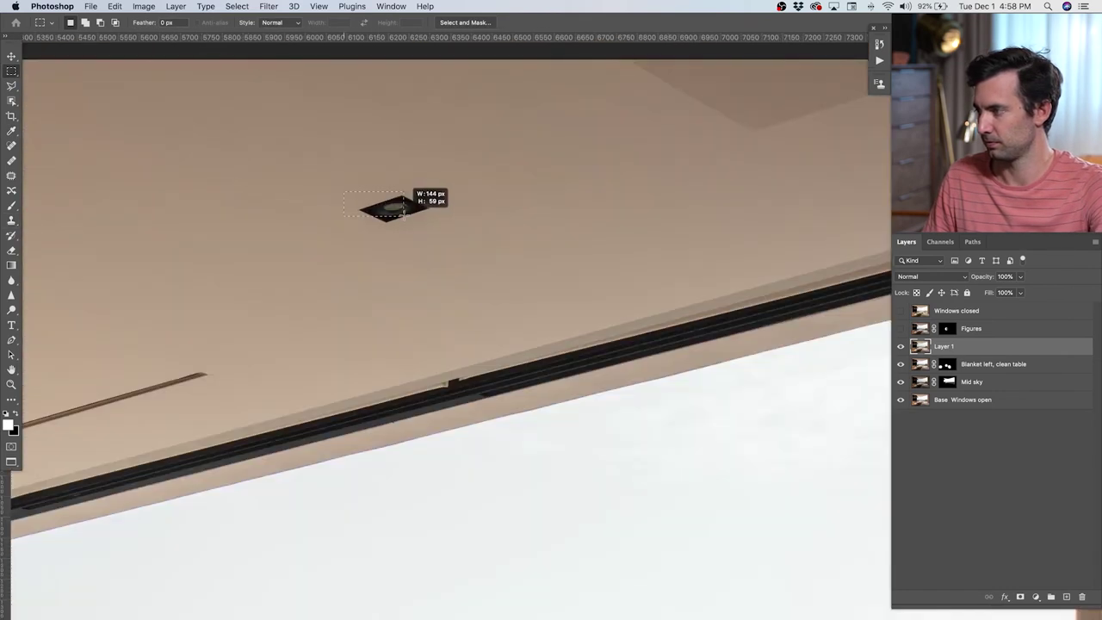
pyautogui.moveTo(371, 177); pyautogui.dragTo(441, 217)
pyautogui.hotkey('shift', 'BackSpace')
pyautogui.press('Return')
# Step: Remove the ceiling fixtures around the long slot near the window corner using rectangular selections and Content-Aware Fill
pyautogui.moveTo(172, 362); pyautogui.dragTo(634, 320)
pyautogui.moveTo(428, 278); pyautogui.dragTo(480, 303)
pyautogui.hotkey('shift', 'BackSpace')
pyautogui.press('Return')
pyautogui.moveTo(248, 351); pyautogui.dragTo(286, 368)
pyautogui.hotkey('shift', 'BackSpace')
pyautogui.press('Return')
pyautogui.moveTo(129, 384); pyautogui.dragTo(181, 403)
pyautogui.hotkey('shift', 'BackSpace')
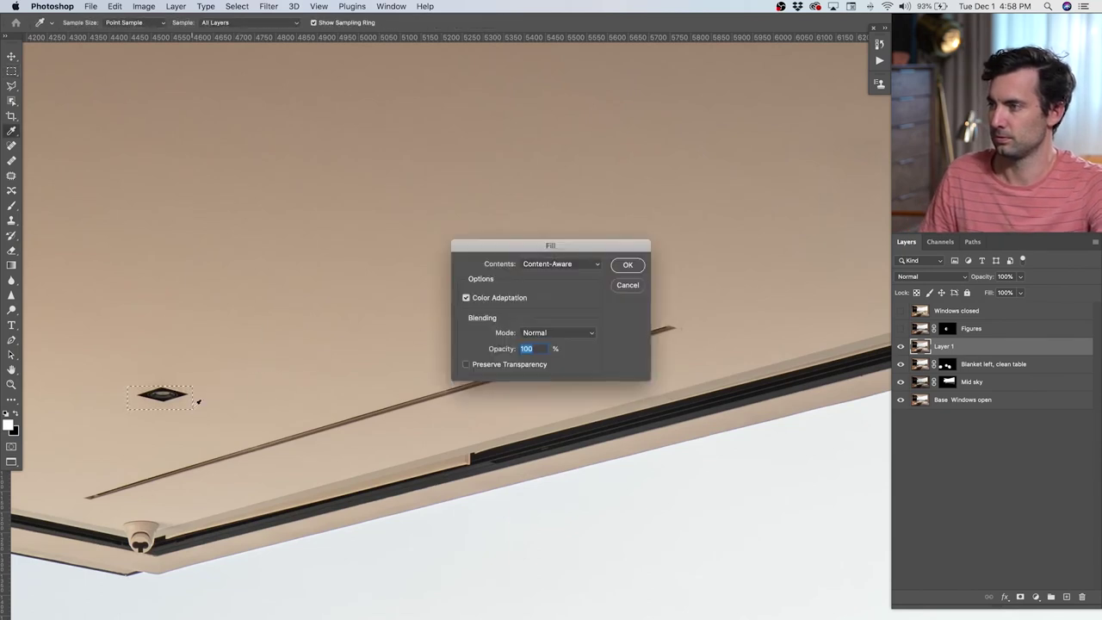
pyautogui.press('Return')
pyautogui.moveTo(146, 480); pyautogui.dragTo(422, 543)
pyautogui.moveTo(409, 450); pyautogui.dragTo(476, 475)
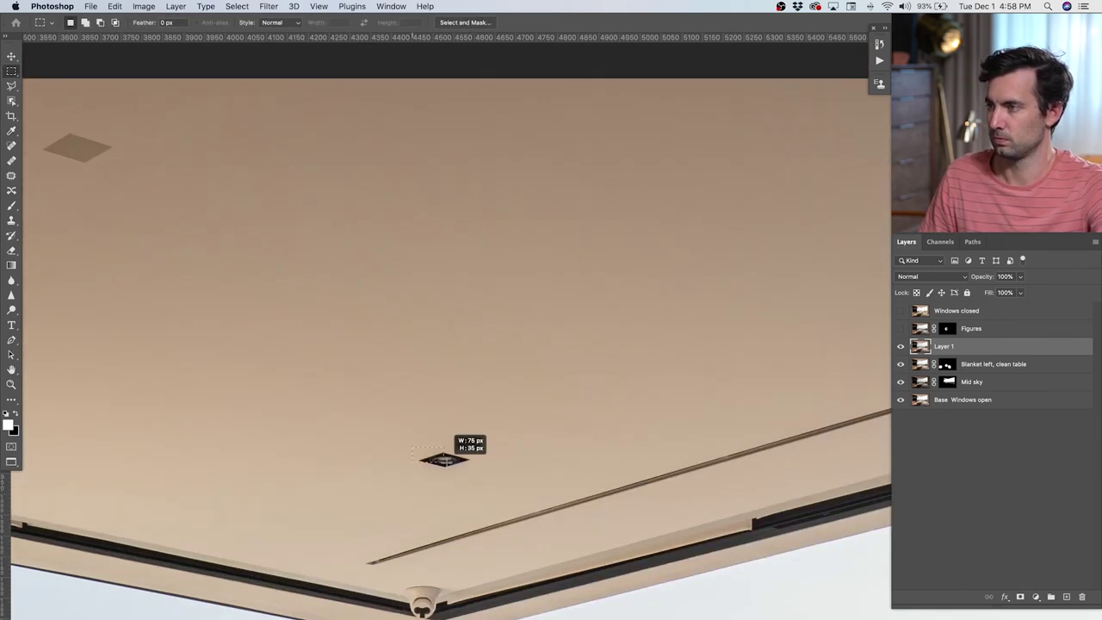
pyautogui.hotkey('shift', 'BackSpace')
pyautogui.press('Return')
# Step: Remove the ceiling panel and recessed light nearer the marble wall with Content-Aware Fill, and clear the selection
pyautogui.scroll(3, 376, 384)
pyautogui.hscroll(-3, 376, 385)
pyautogui.moveTo(172, 231); pyautogui.dragTo(246, 273)
pyautogui.hotkey('shift', 'BackSpace')
pyautogui.press('Return')
pyautogui.scroll(-3, 219, 364)
pyautogui.hscroll(-5, 219, 364)
pyautogui.moveTo(336, 280); pyautogui.dragTo(410, 315)
pyautogui.hotkey('shift', 'BackSpace')
pyautogui.press('Return')
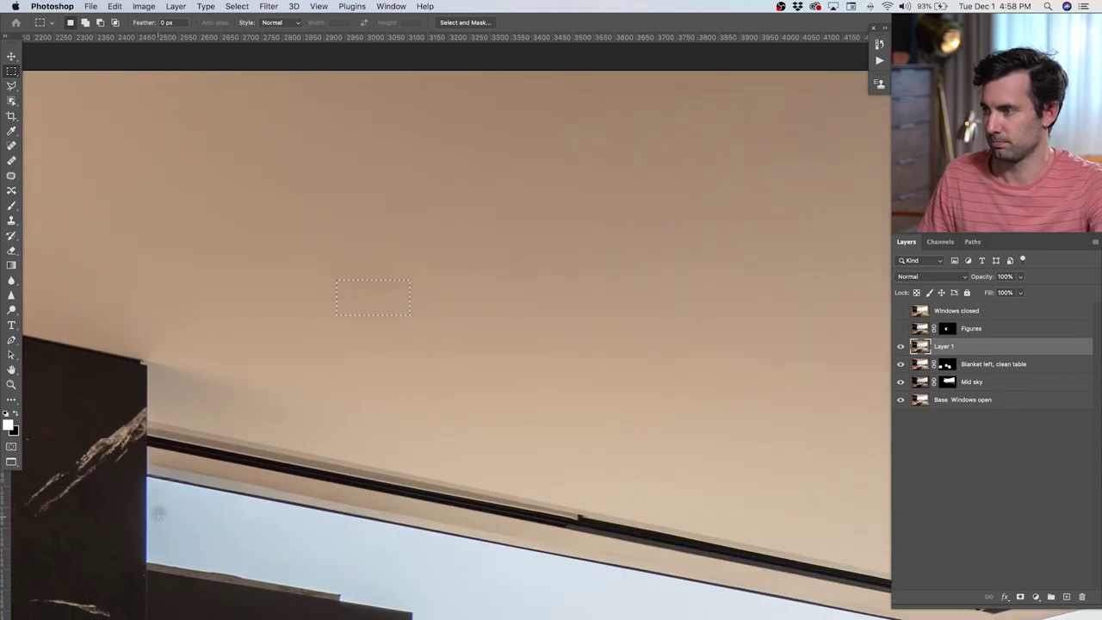
pyautogui.press('super+d')
# Step: Outline the sky between the marble wall, window header and roof overhang with the Polygonal Lasso, and clone out the dark spot
pyautogui.scroll(3, 164, 495)
pyautogui.press('l')
pyautogui.scroll(-3, 135, 435)
pyautogui.scroll(-3, 135, 436)
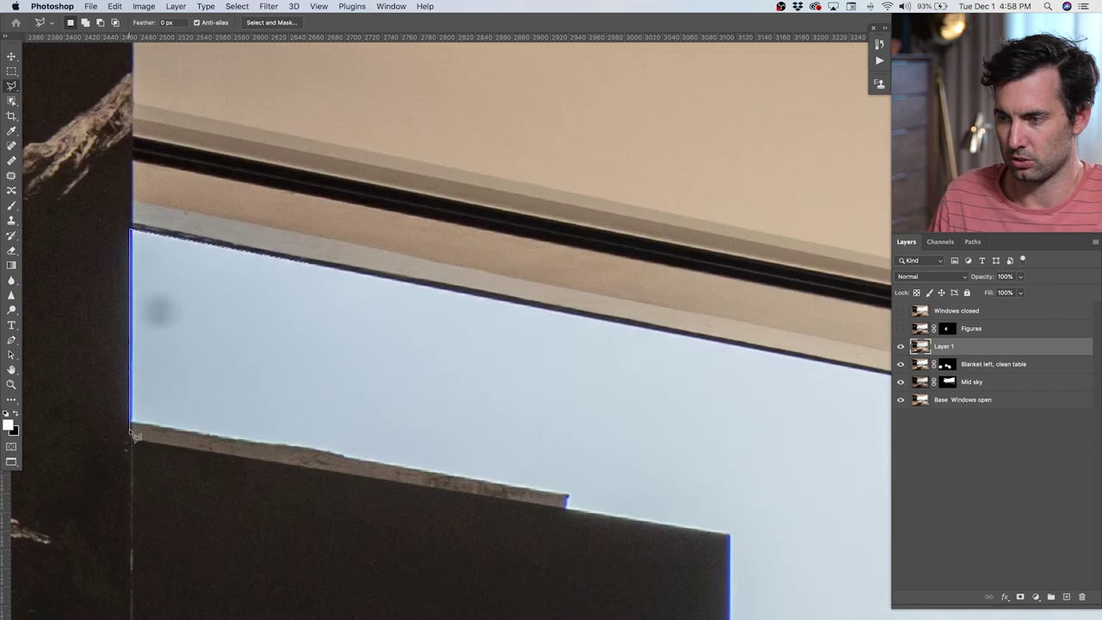
pyautogui.click(261, 441)
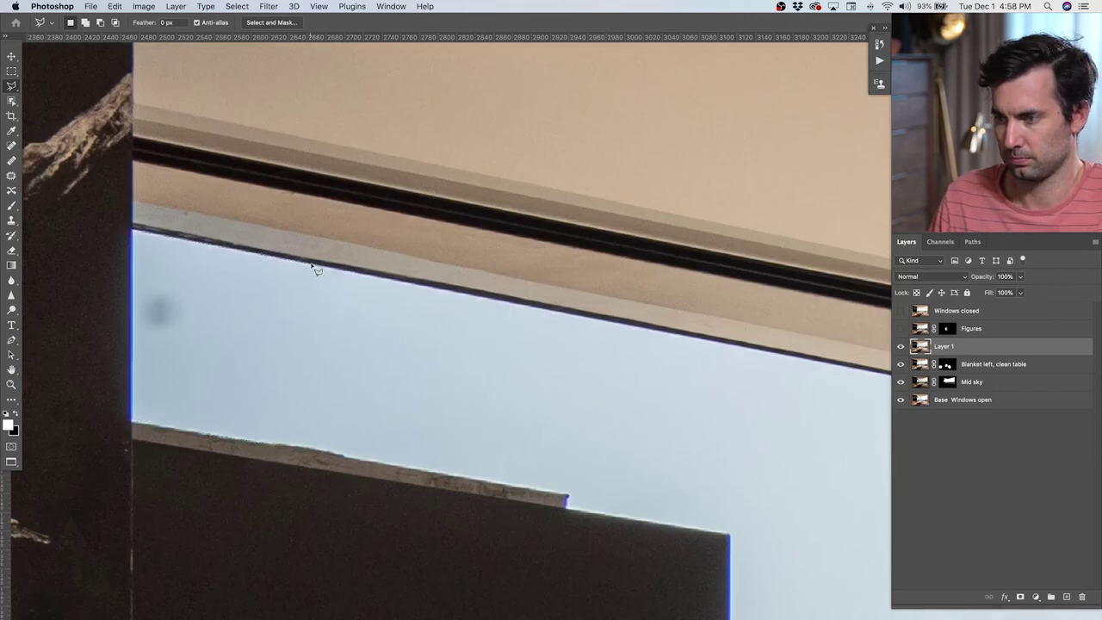
pyautogui.click(316, 270)
pyautogui.press('s')
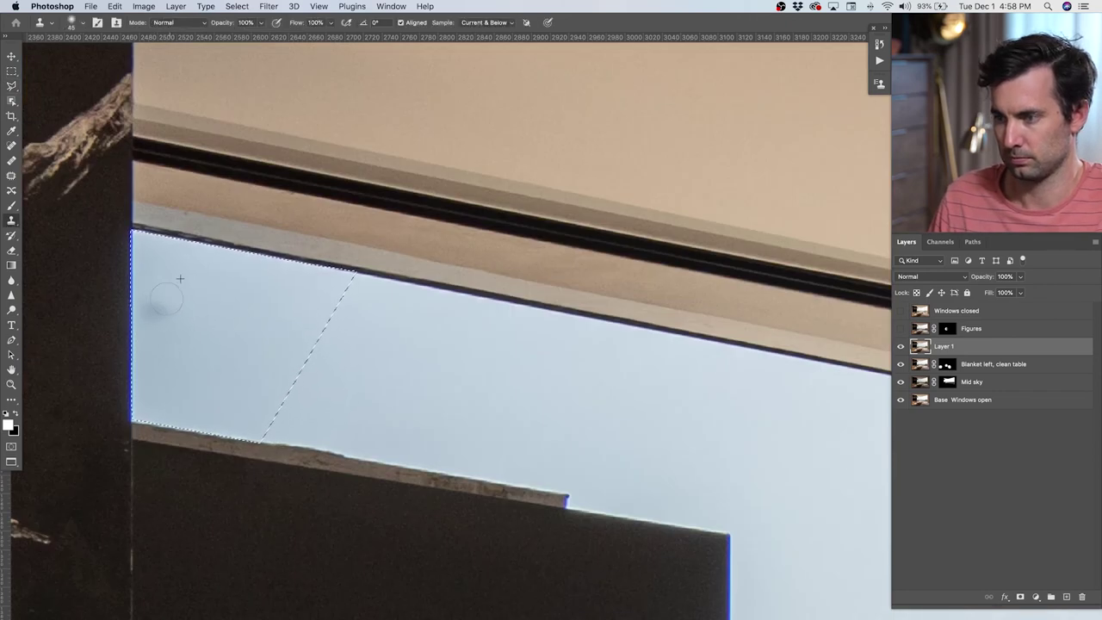
# Step: Outline the window track to the right of the ceiling camera with the Polygonal Lasso and clone along it with a 35-pixel brush
pyautogui.scroll(-5, 418, 366)
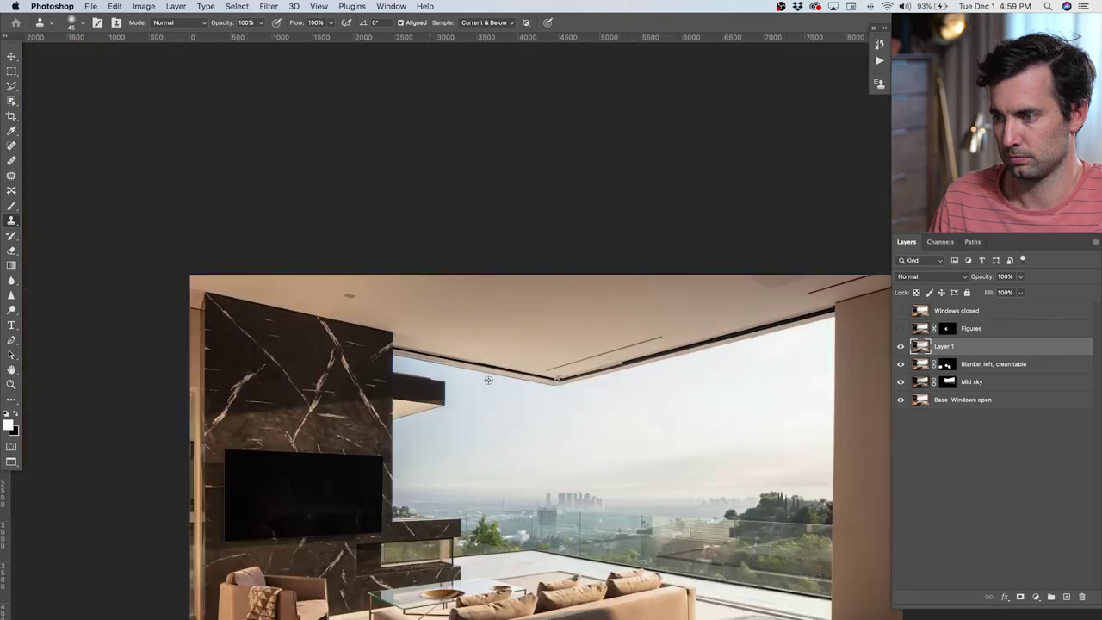
pyautogui.hscroll(5, 418, 366)
pyautogui.scroll(-4, 418, 366)
pyautogui.scroll(-2, 534, 292)
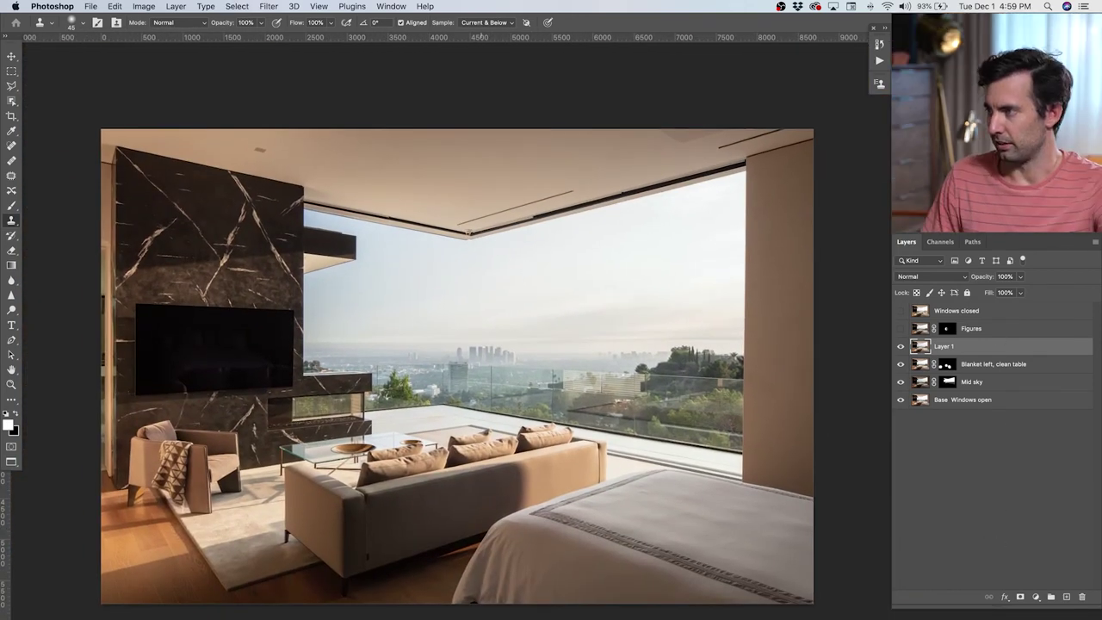
pyautogui.scroll(5, 473, 230)
pyautogui.press('l')
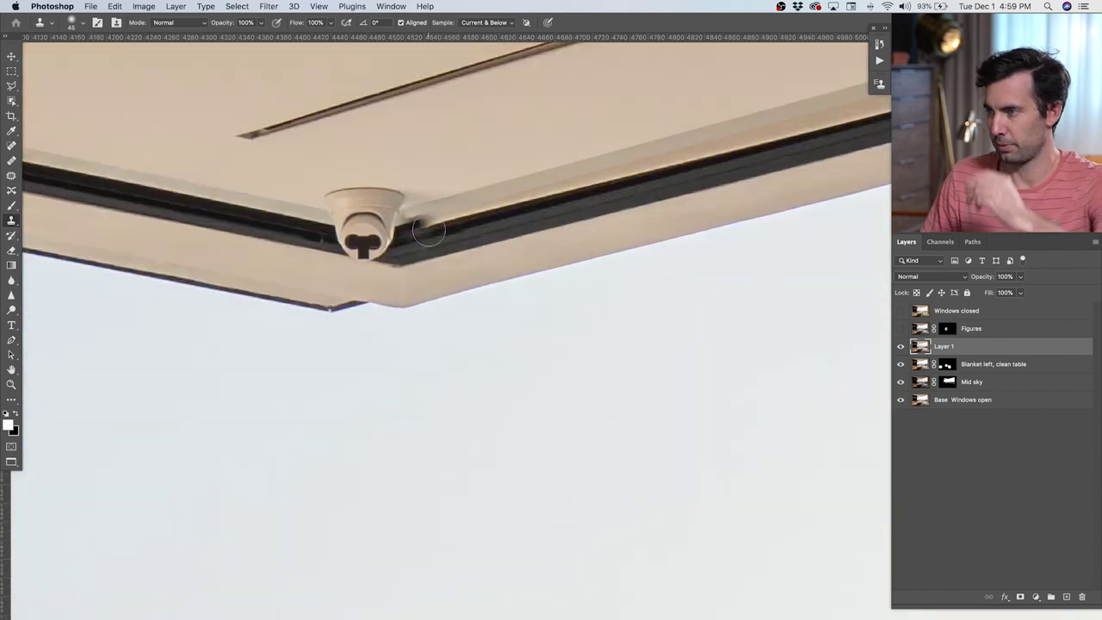
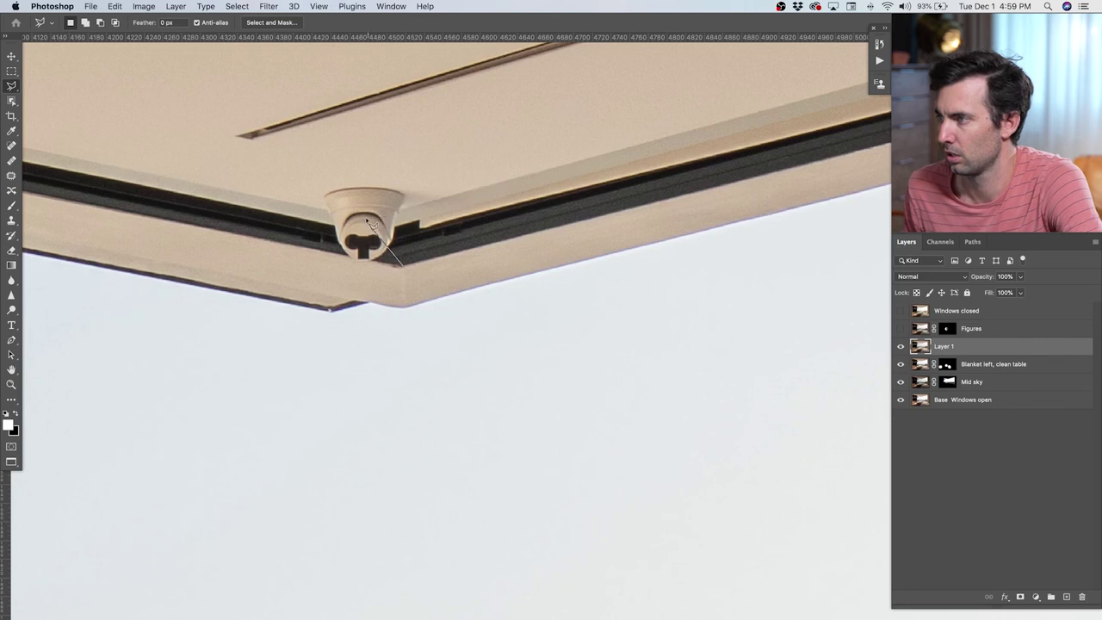
pyautogui.click(366, 222)
pyautogui.press('Return')
pyautogui.press('s')
pyautogui.press('[')
pyautogui.moveTo(461, 233); pyautogui.dragTo(421, 243)
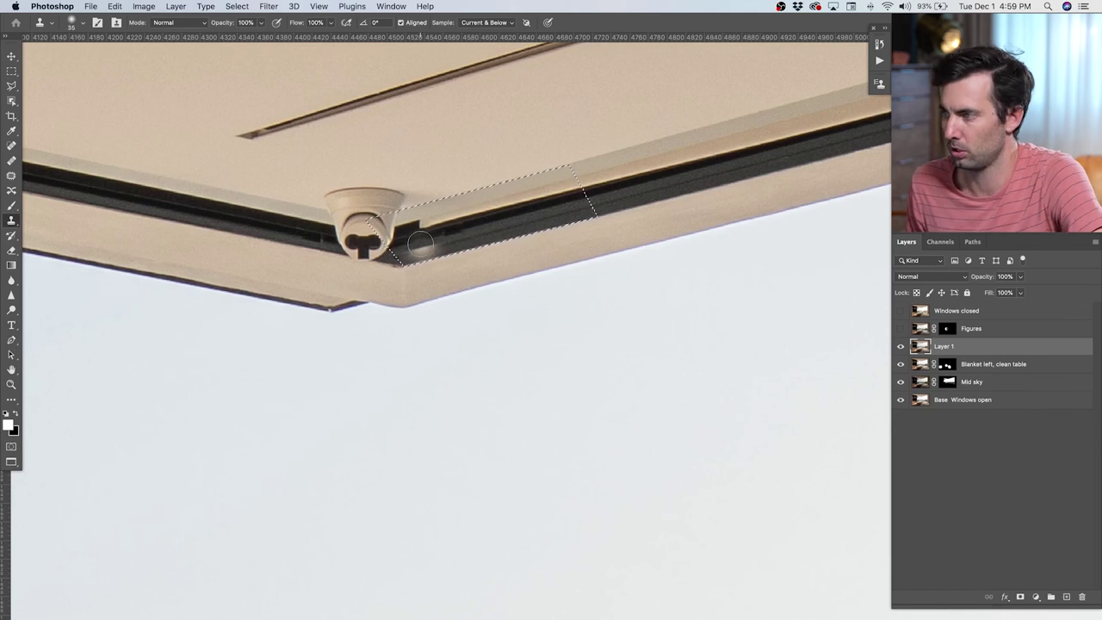
# Step: Clone the track edge over the camera's right side within the selection, undoing the bad stroke and refining with a 20-pixel brush
pyautogui.press('[')
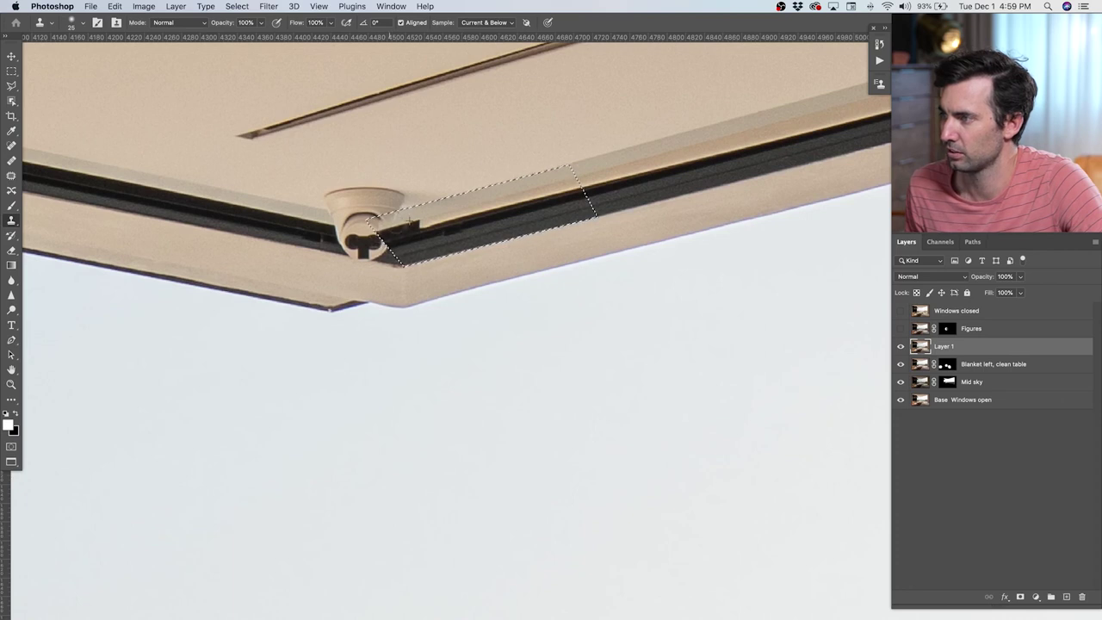
pyautogui.click(414, 216)
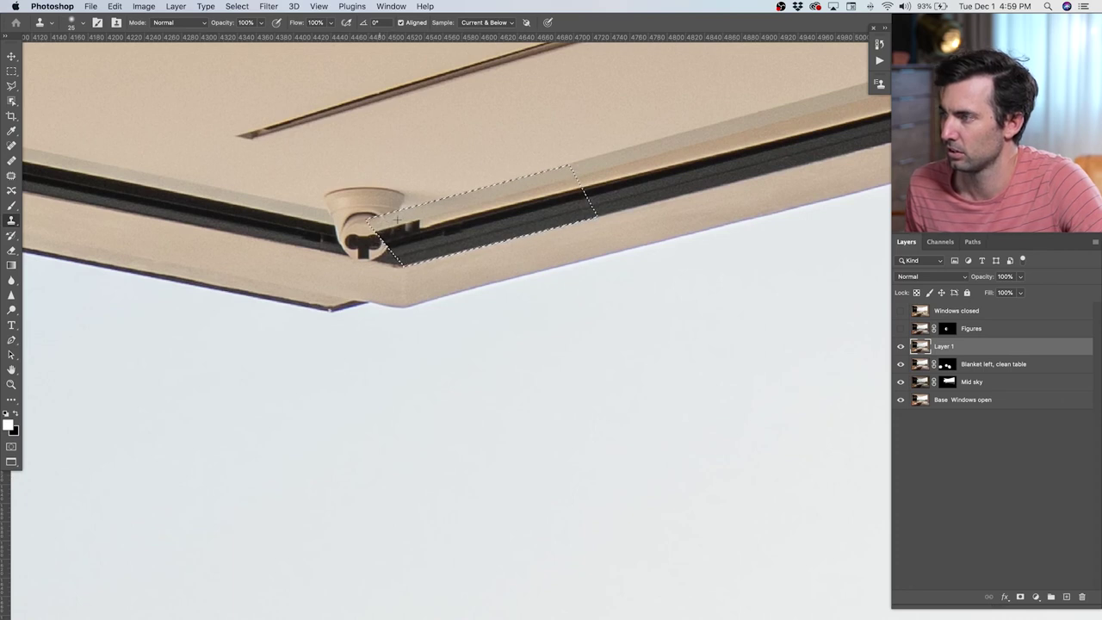
pyautogui.press('super+z')
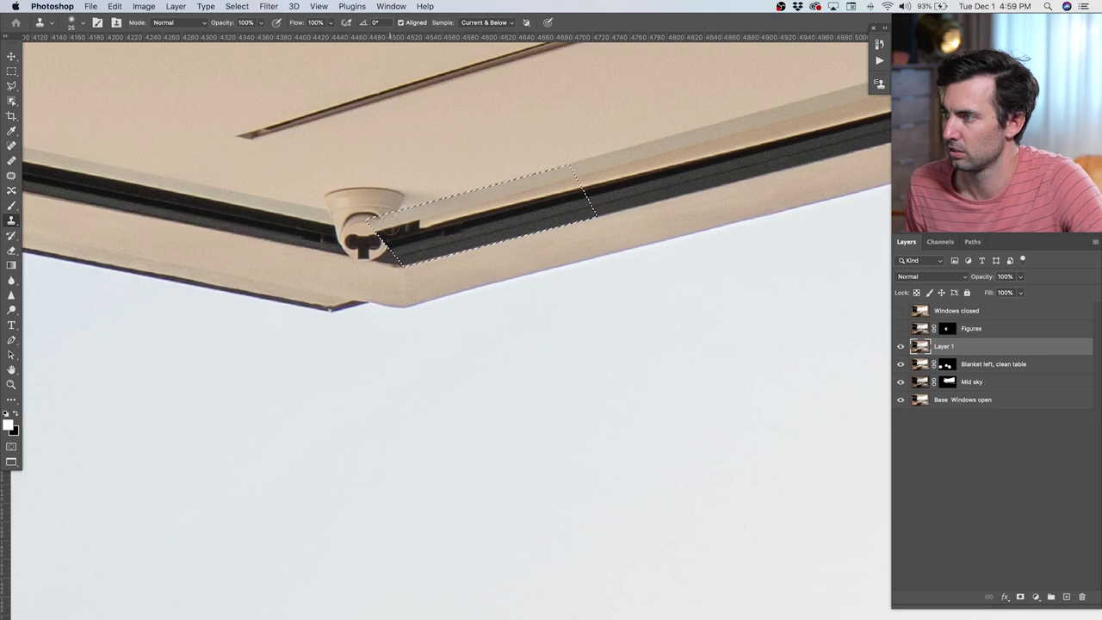
pyautogui.press('[')
pyautogui.press('[')
pyautogui.press('[')
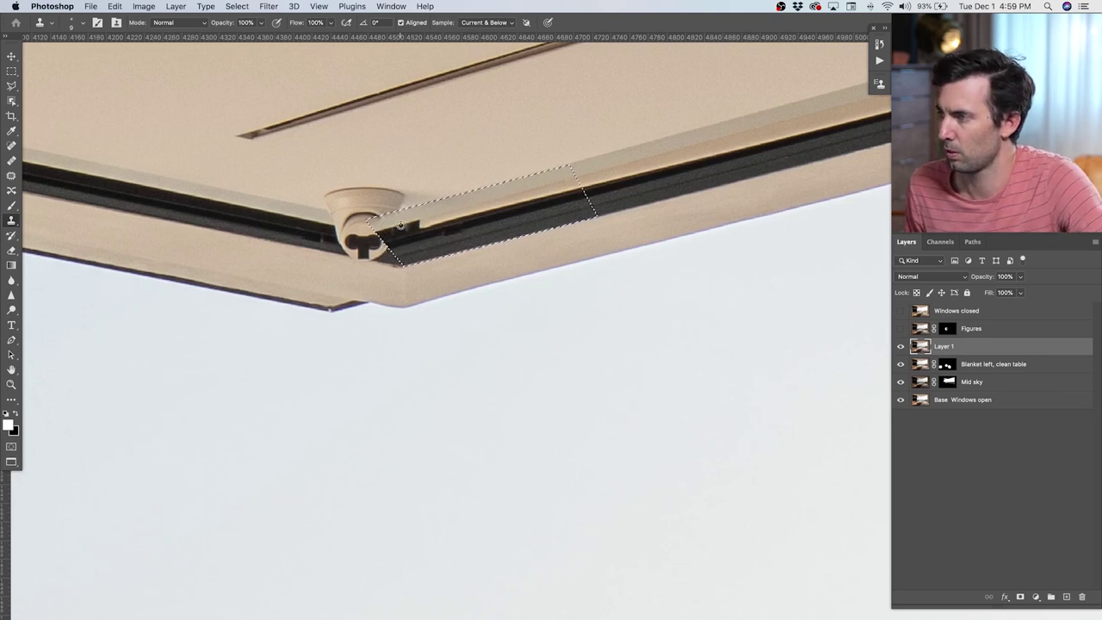
pyautogui.press(']')
pyautogui.press(']')
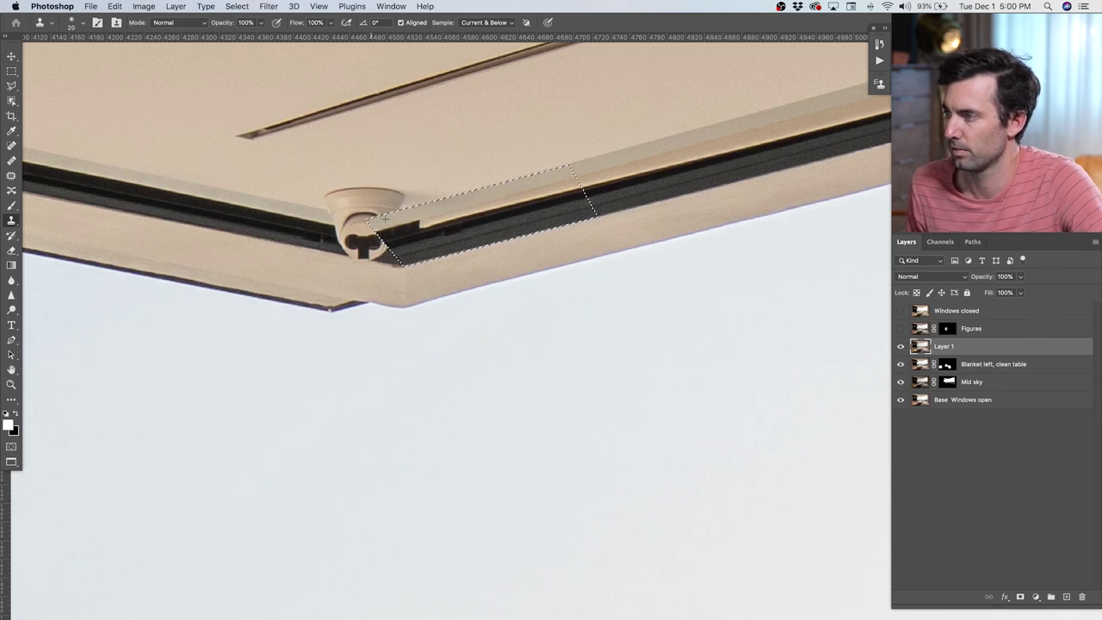
# Step: Outline the window track on the camera's left side, clone it over the camera's lower body, and clear the selection
pyautogui.press('l')
pyautogui.click(401, 265)
pyautogui.click(364, 216)
pyautogui.click(220, 190)
pyautogui.click(224, 233)
pyautogui.click(401, 266)
pyautogui.press('s')
pyautogui.moveTo(388, 259)
pyautogui.mouseDown()
pyautogui.moveTo(338, 235)
pyautogui.moveTo(347, 252)
pyautogui.moveTo(333, 215)
pyautogui.moveTo(351, 225)
pyautogui.moveTo(355, 249)
pyautogui.moveTo(374, 253)
pyautogui.moveTo(341, 249)
pyautogui.moveTo(353, 248)
pyautogui.moveTo(327, 234)
pyautogui.moveTo(355, 245)
pyautogui.moveTo(285, 214)
pyautogui.moveTo(385, 251)
pyautogui.mouseUp()
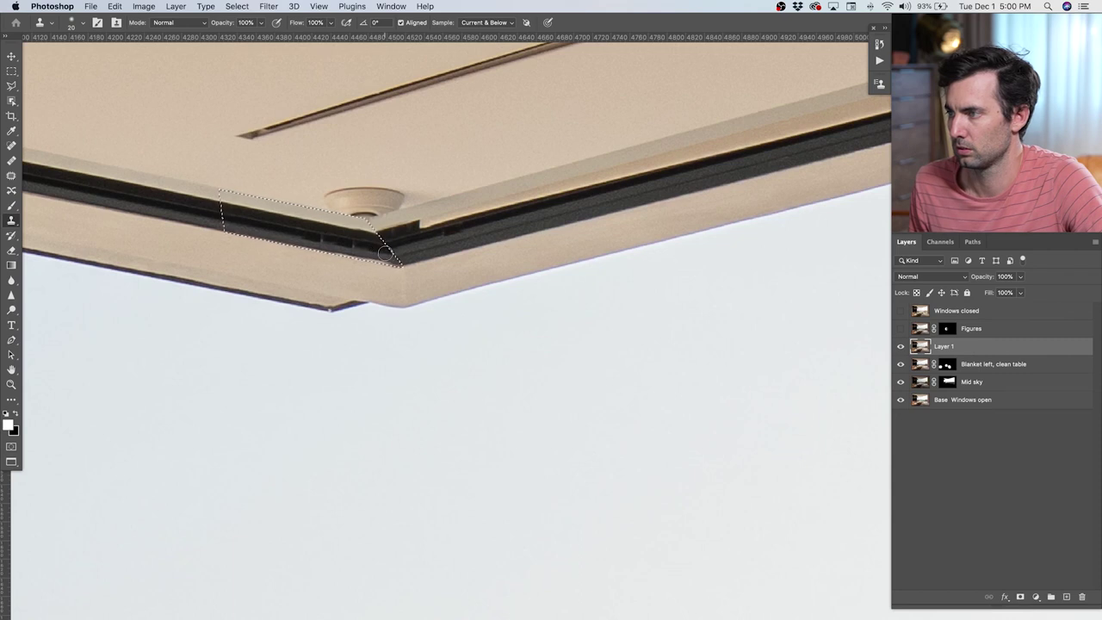
pyautogui.press('super+d')
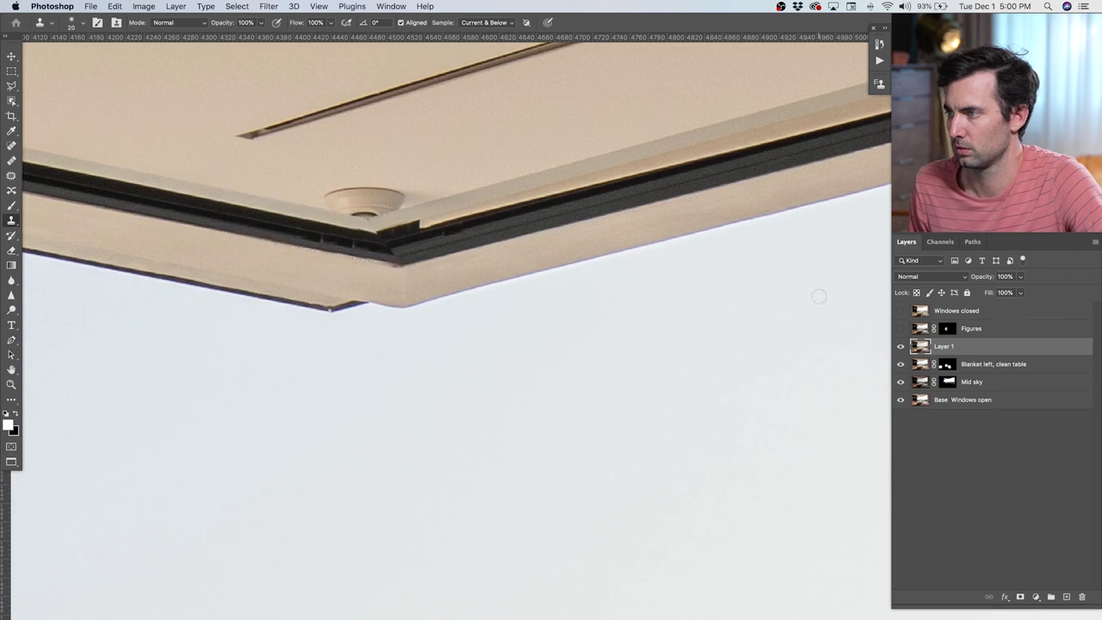
# Step: Compare the camera cleanup at the ceiling corner with the merged layer hidden and shown
pyautogui.click(902, 346)
pyautogui.click(901, 346)
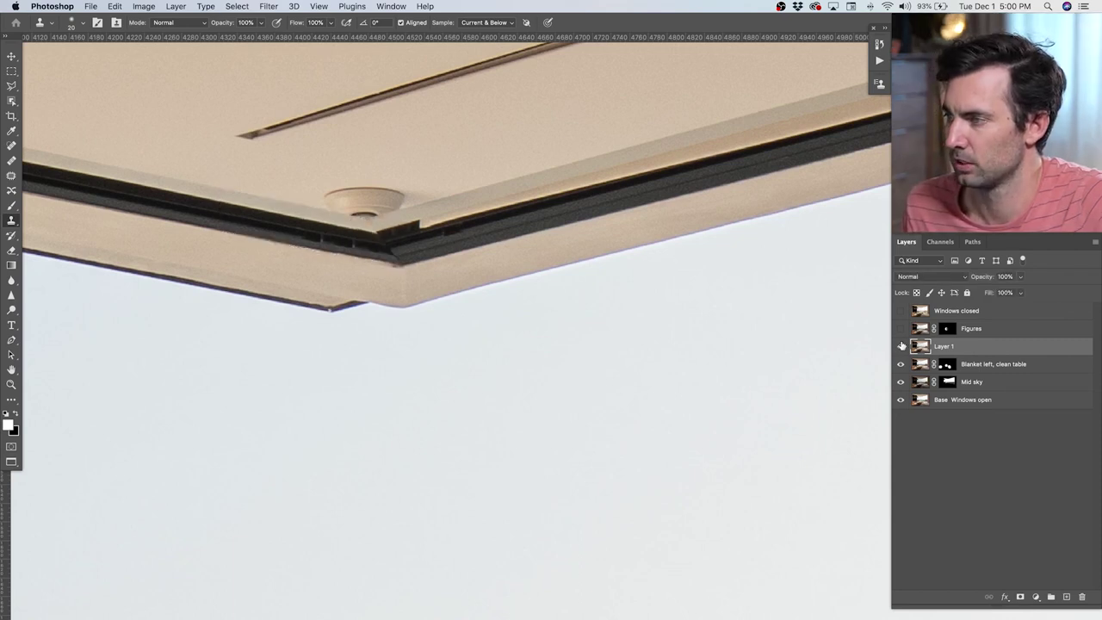
pyautogui.click(902, 345)
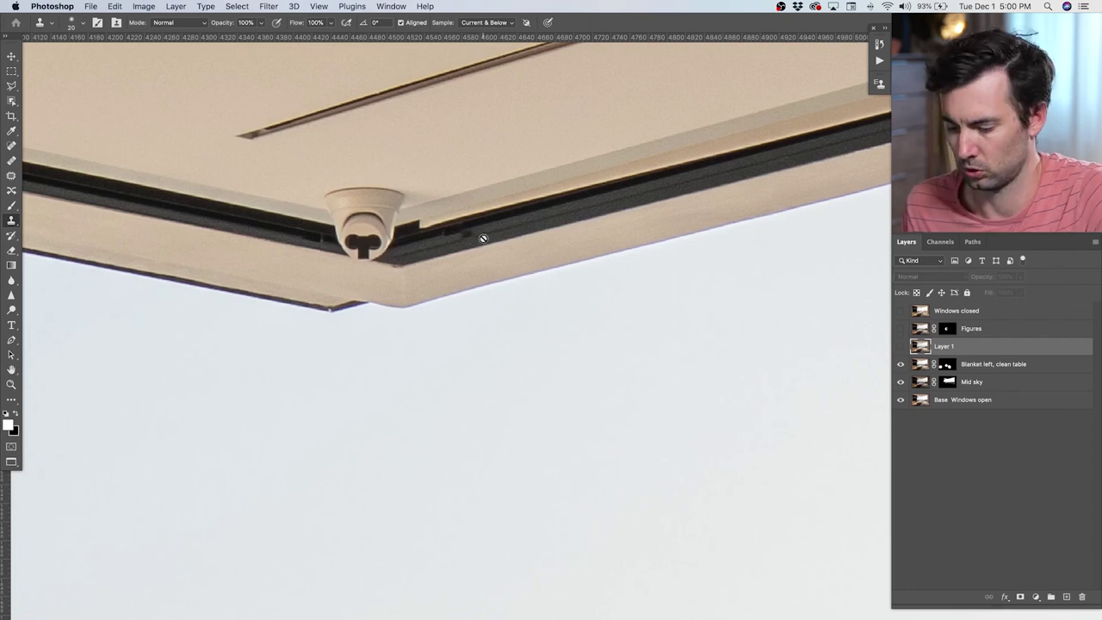
pyautogui.click(902, 345)
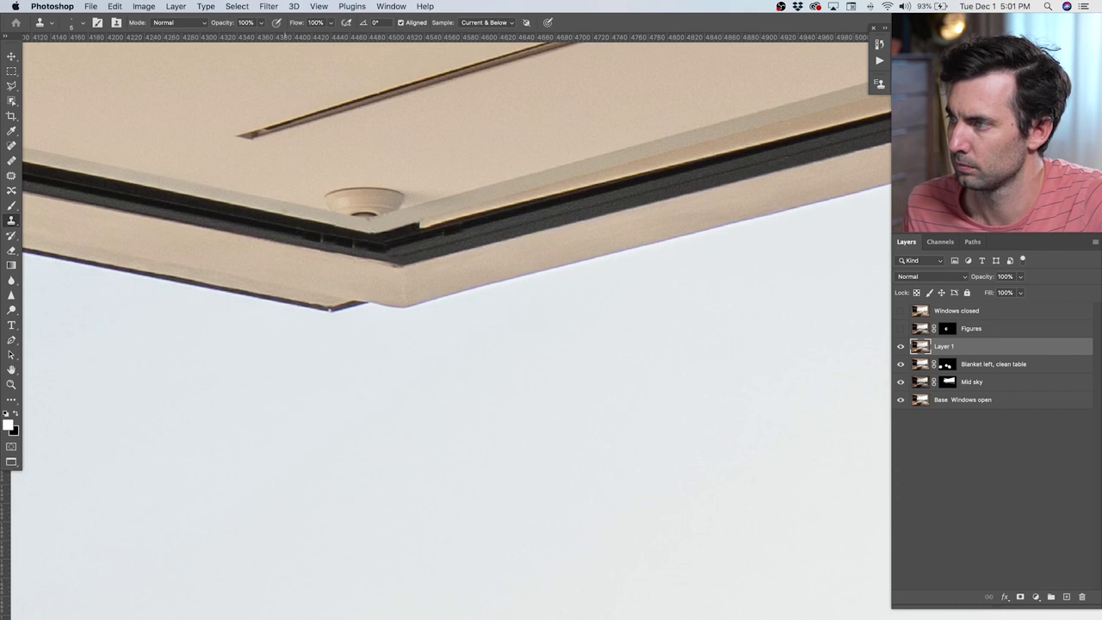
# Step: Outline the remaining ceiling camera with the Polygonal Lasso, clone clean ceiling over it with a 50-pixel brush, and clear the selection
pyautogui.press('l')
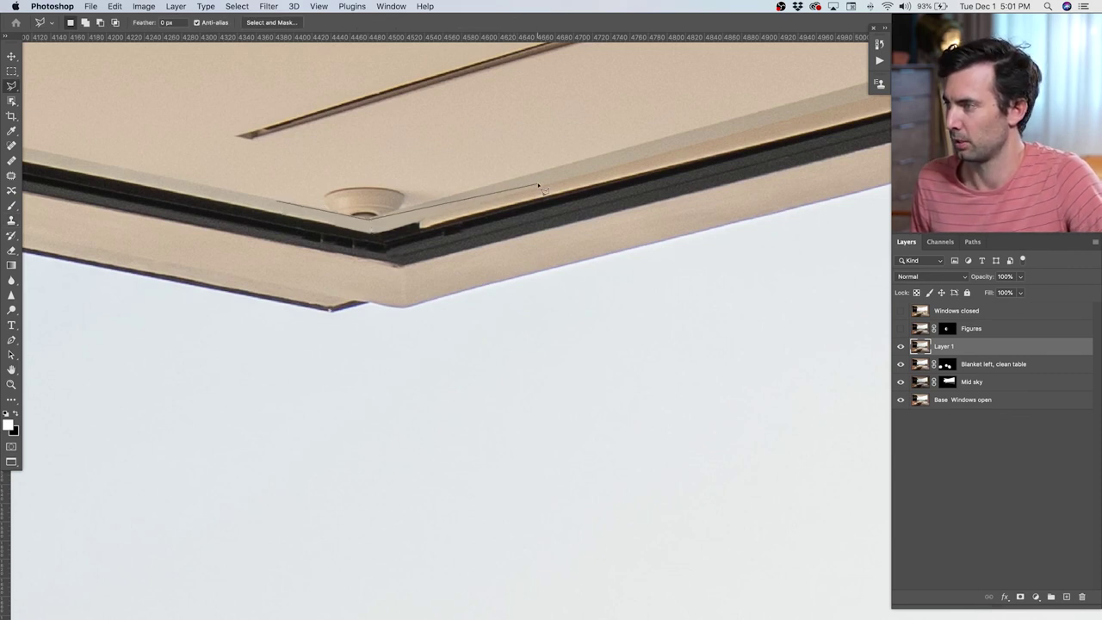
pyautogui.click(345, 130)
pyautogui.doubleClick(279, 204)
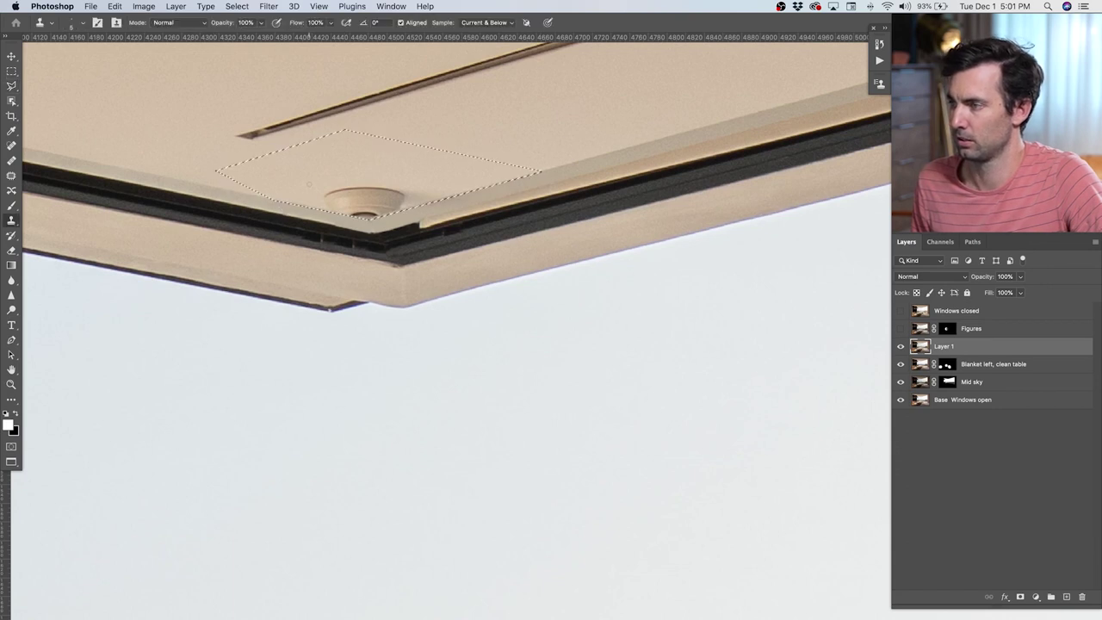
pyautogui.press('s')
pyautogui.press(']')
pyautogui.press(']')
pyautogui.press(']')
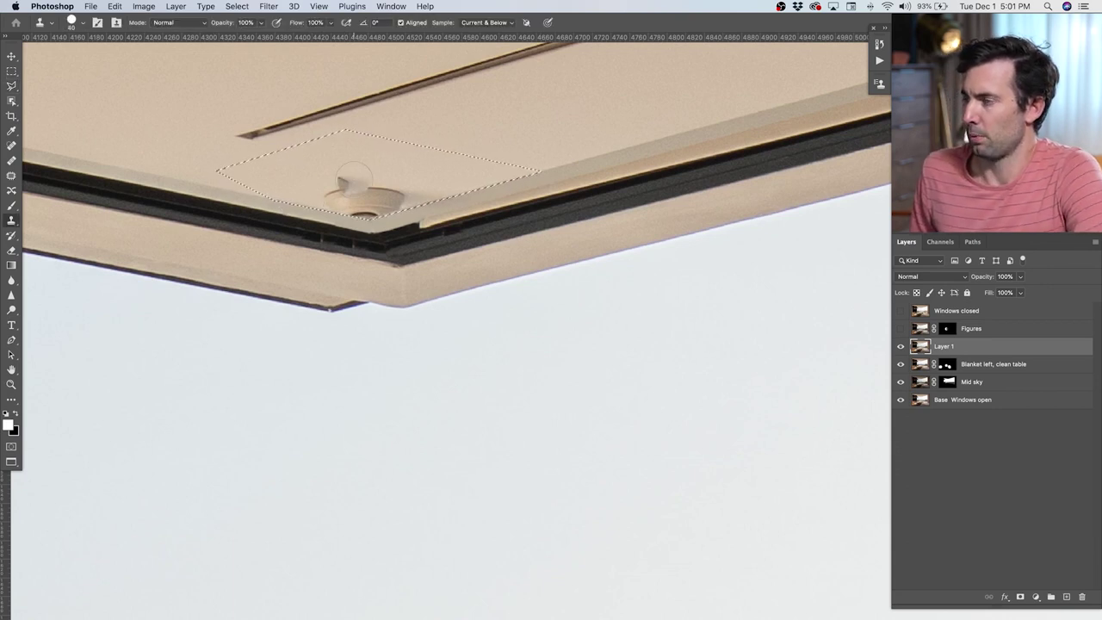
pyautogui.press(']')
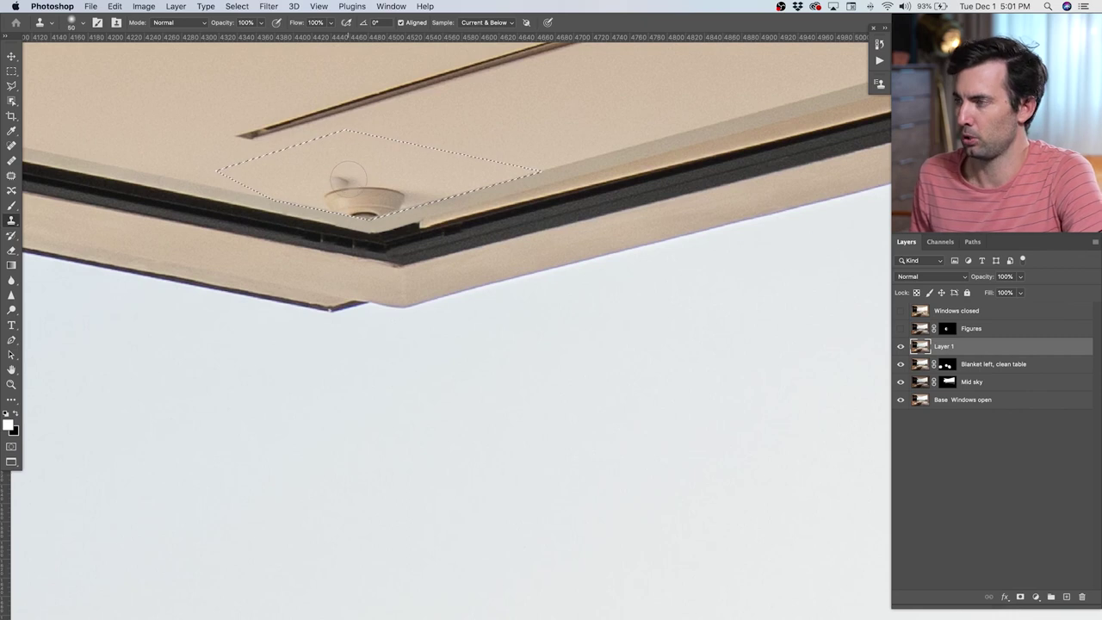
pyautogui.moveTo(326, 185)
pyautogui.mouseDown()
pyautogui.moveTo(389, 176)
pyautogui.moveTo(406, 191)
pyautogui.moveTo(342, 202)
pyautogui.moveTo(425, 198)
pyautogui.mouseUp()
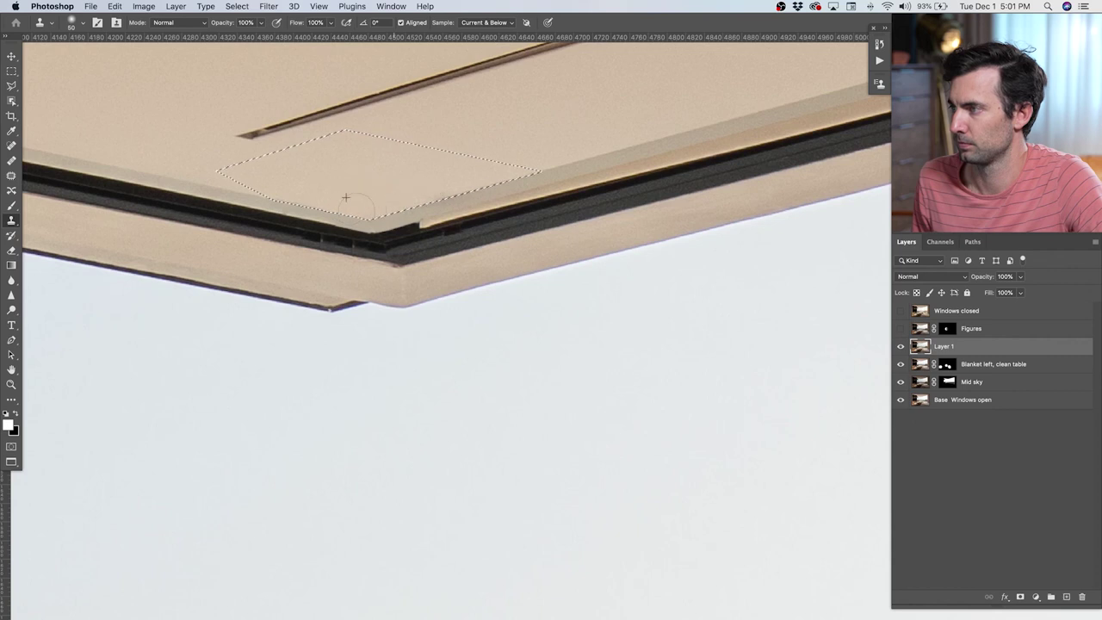
pyautogui.press('super+d')
# Step: Compare the ceiling cleanup across the room with the merged layer hidden and shown
pyautogui.press('super+minus')
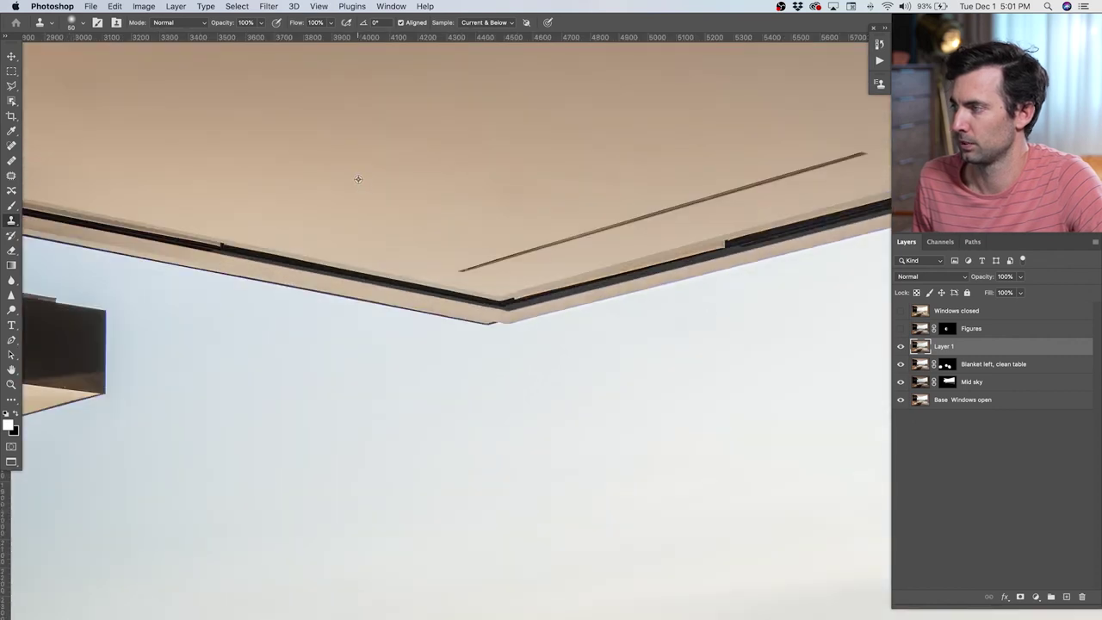
pyautogui.press('super+minus')
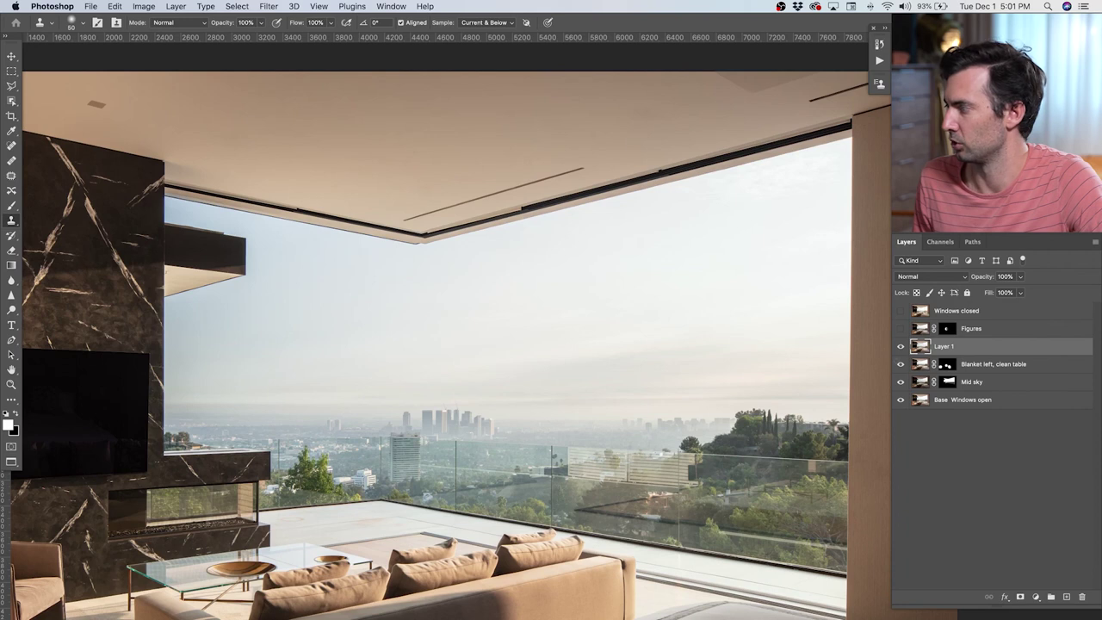
pyautogui.click(901, 346)
pyautogui.click(901, 347)
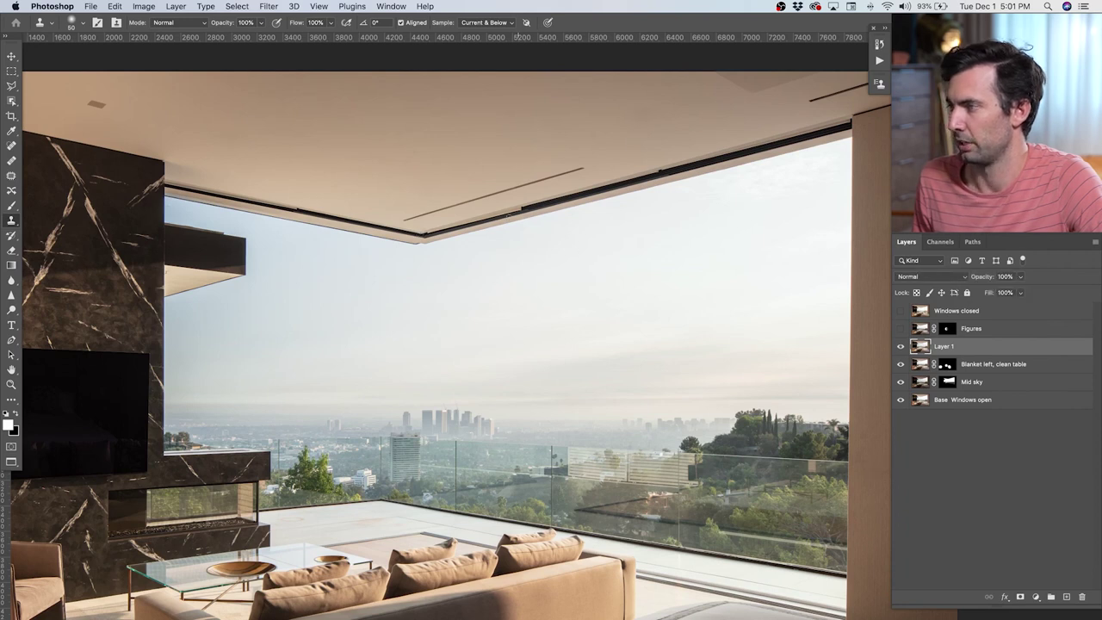
pyautogui.scroll(3, 455, 191)
pyautogui.press('super+0')
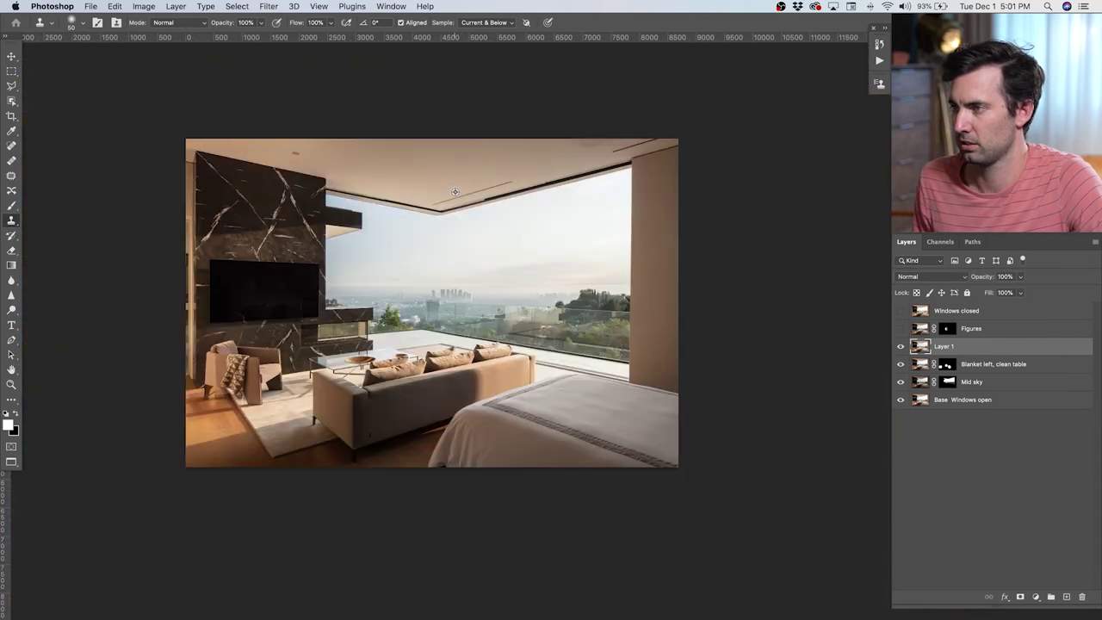
# Step: Remove the ceiling fixture above the marble wall with a rectangular selection and Content-Aware Fill, and deselect
pyautogui.scroll(5, 297, 156)
pyautogui.press('m')
pyautogui.moveTo(253, 112); pyautogui.dragTo(313, 151)
pyautogui.hotkey('shift', 'BackSpace')
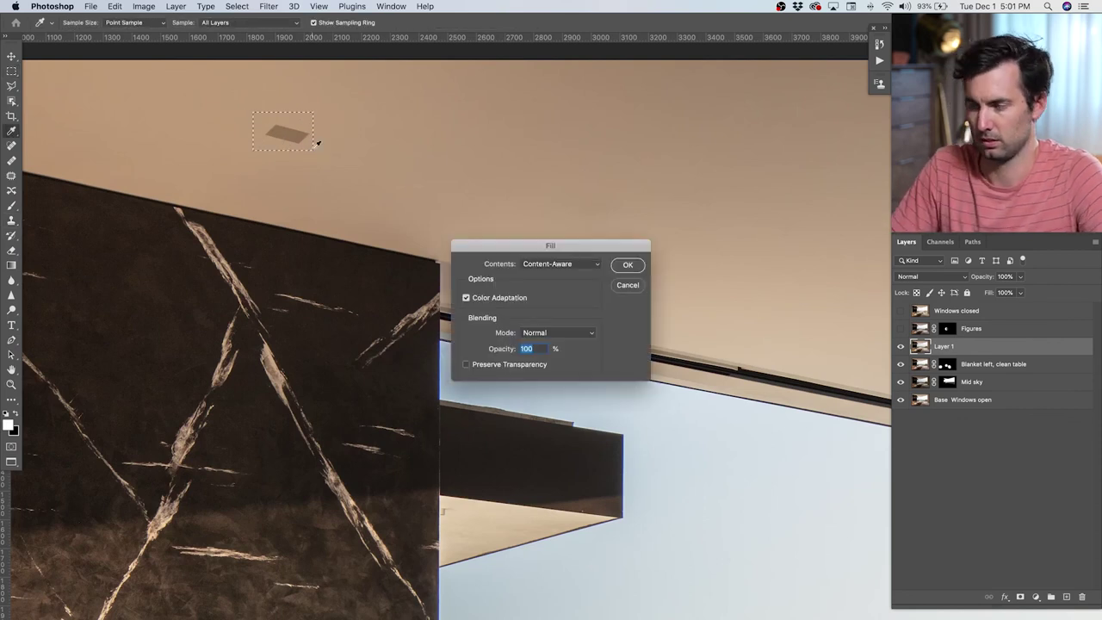
pyautogui.press('Return')
pyautogui.press('super+d')
# Step: Outline the long diagonal slot in the ceiling with the Polygonal Lasso, remove it with Content-Aware Fill, and deselect
pyautogui.hscroll(10, 312, 149)
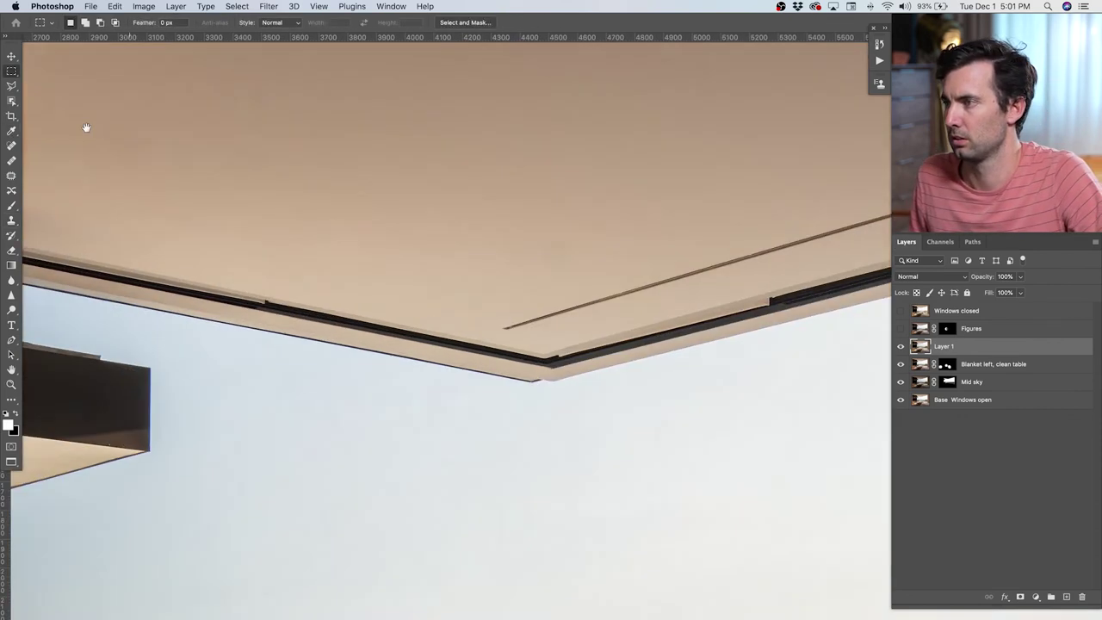
pyautogui.press('l')
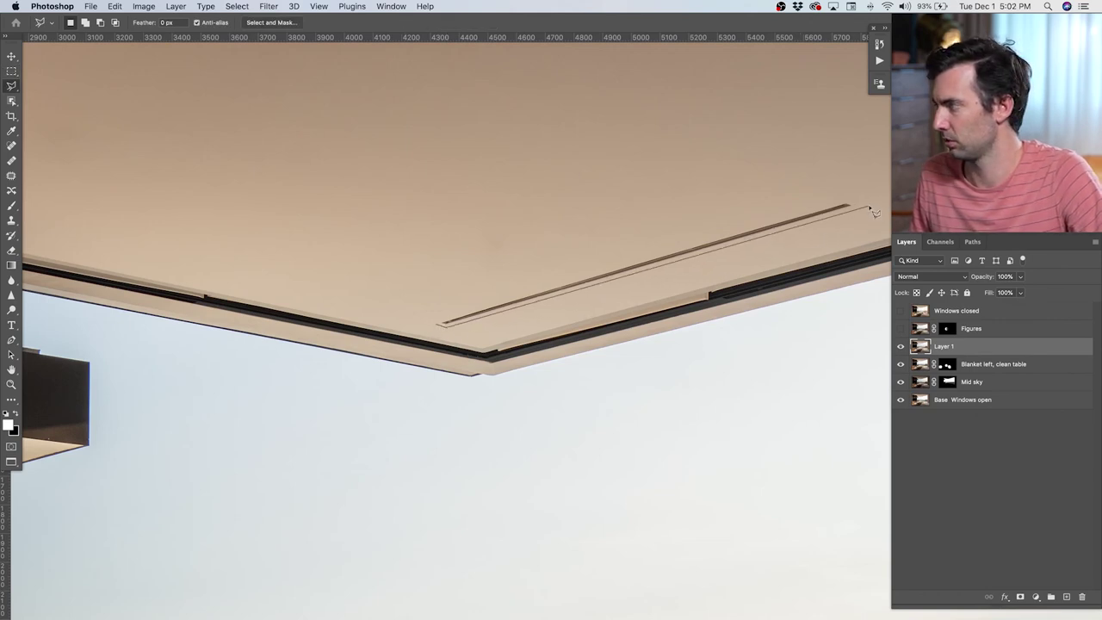
pyautogui.click(440, 325)
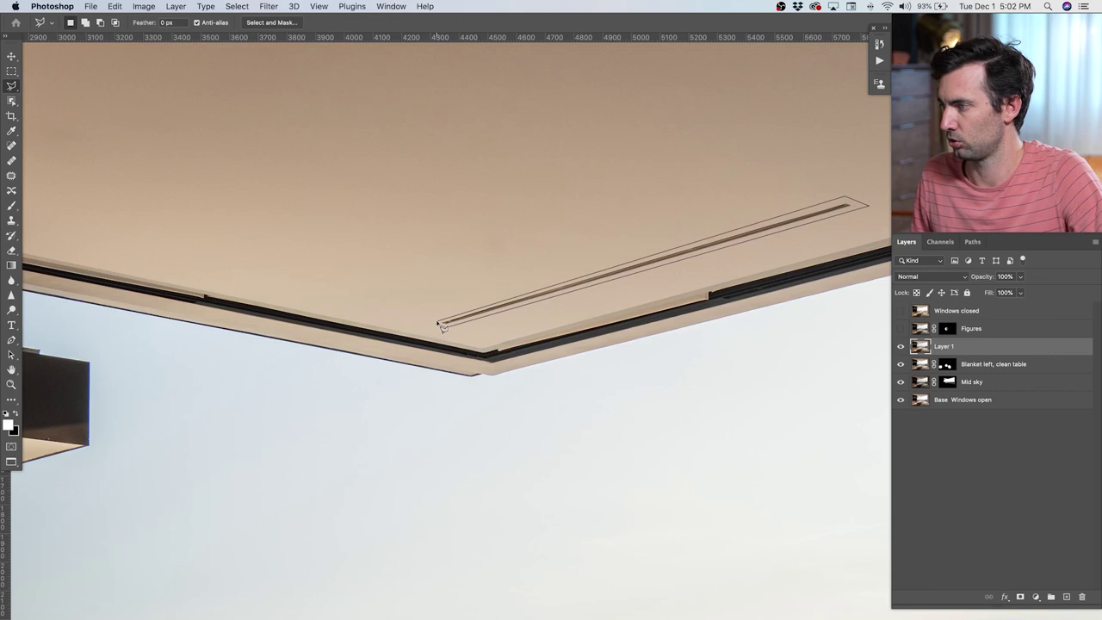
pyautogui.hotkey('shift', 'BackSpace')
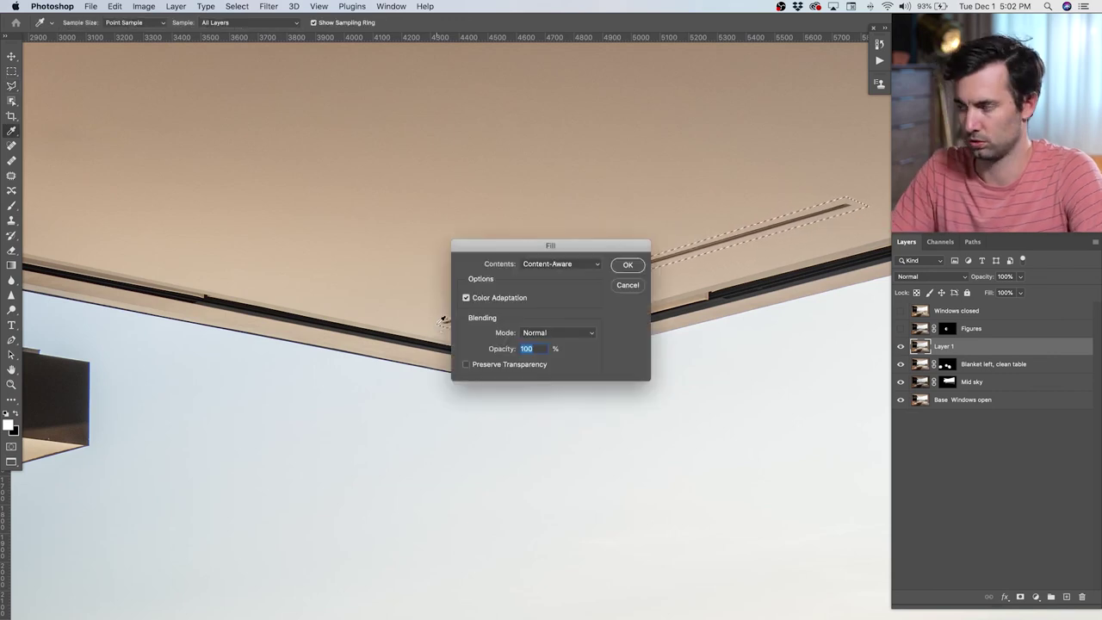
pyautogui.press('Return')
pyautogui.press('super+d')
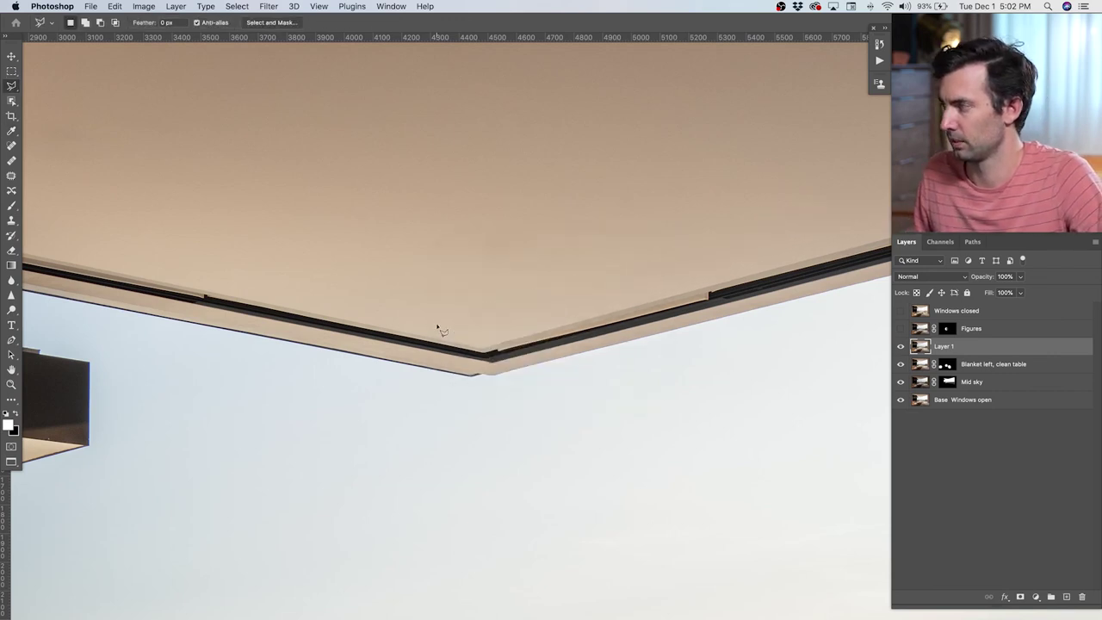
pyautogui.scroll(-5, 440, 328)
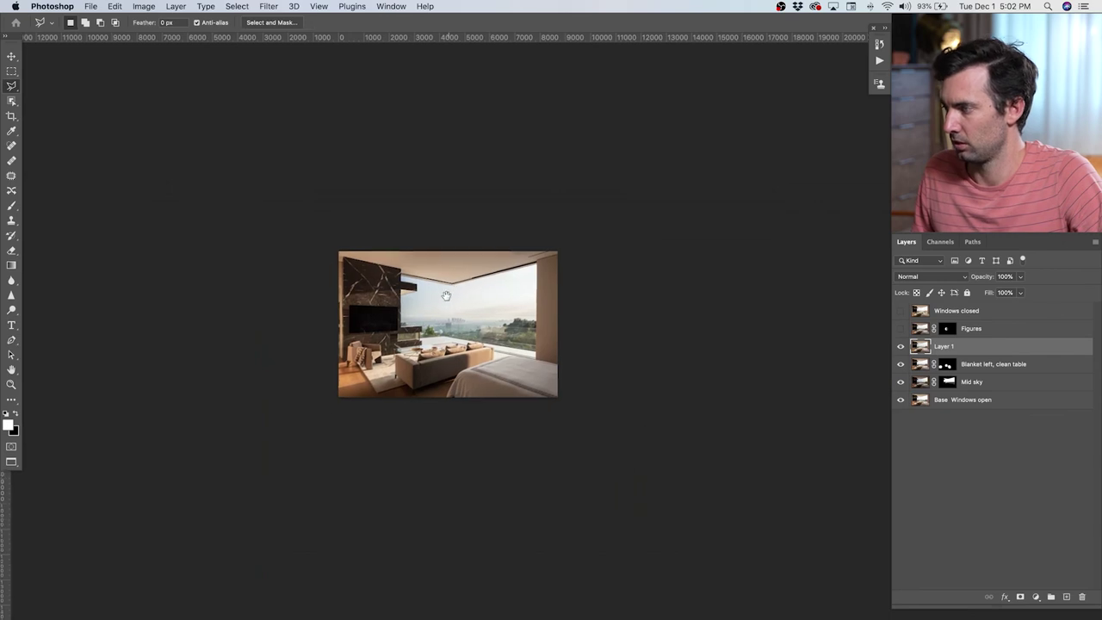
pyautogui.press('super+0')
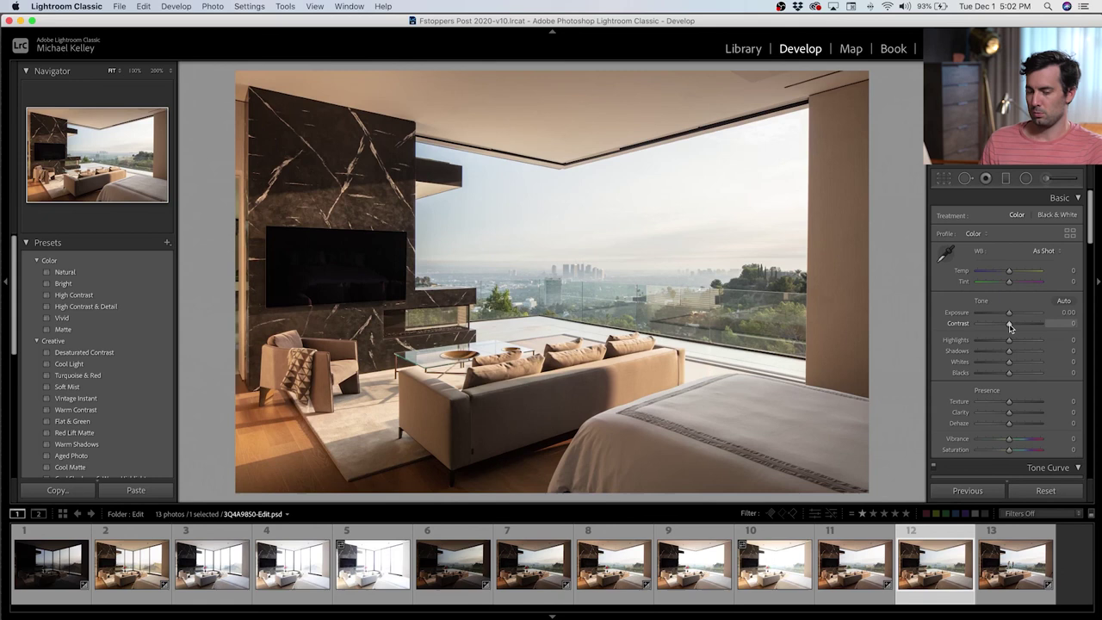
# Step: In Lightroom Classic, try the Vertical Upright correction on 3Q4A9850-Edit.psd and undo it
pyautogui.scroll(-15, 1013, 344)
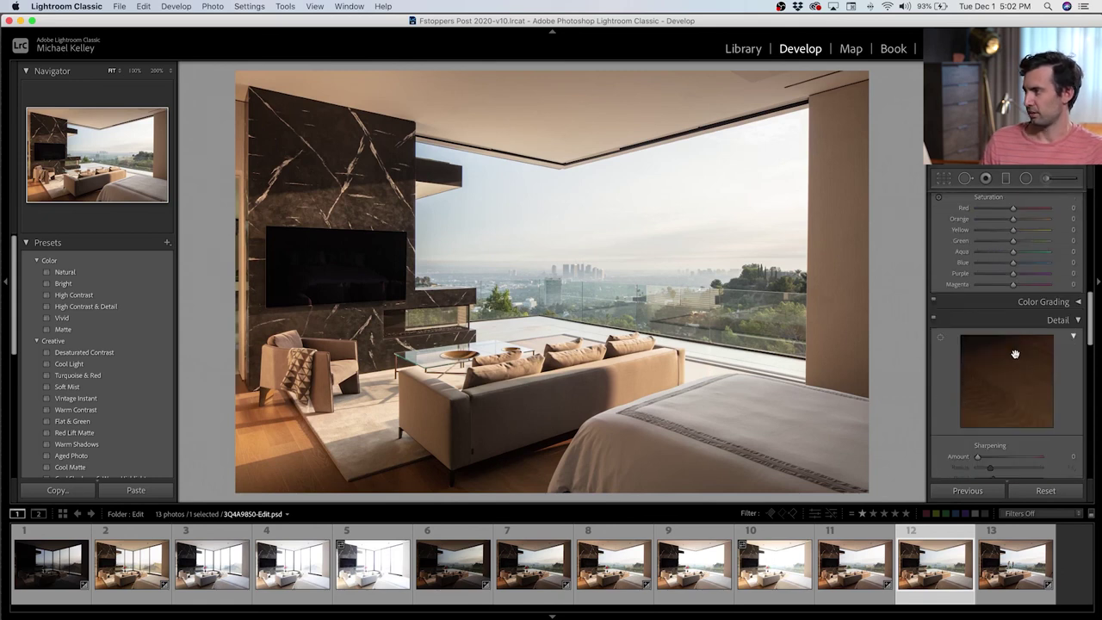
pyautogui.scroll(-4, 1016, 358)
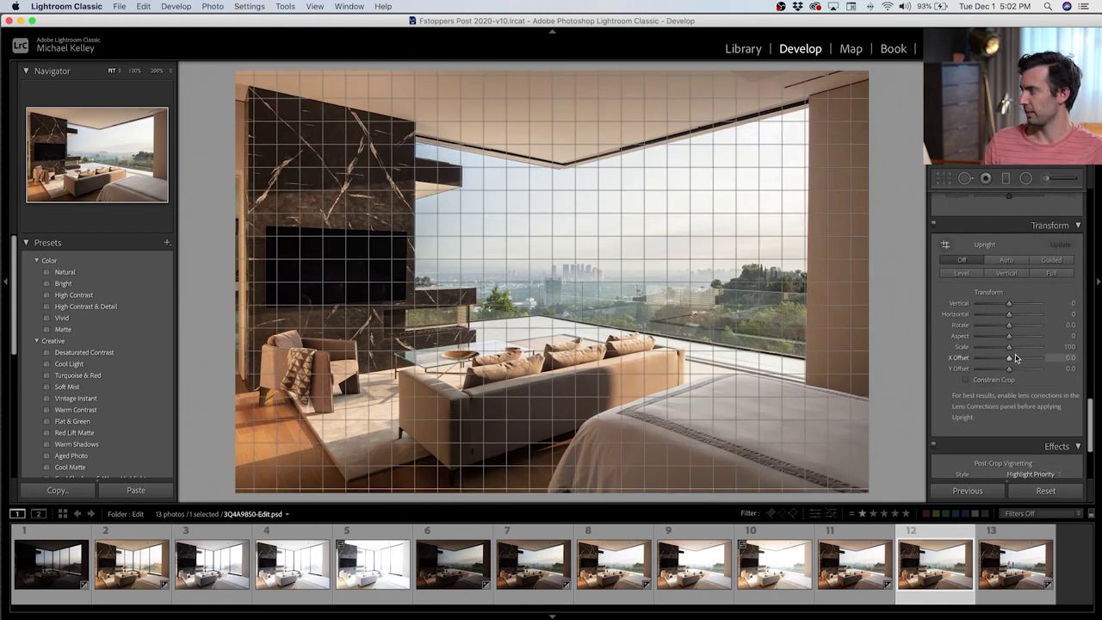
pyautogui.click(1022, 276)
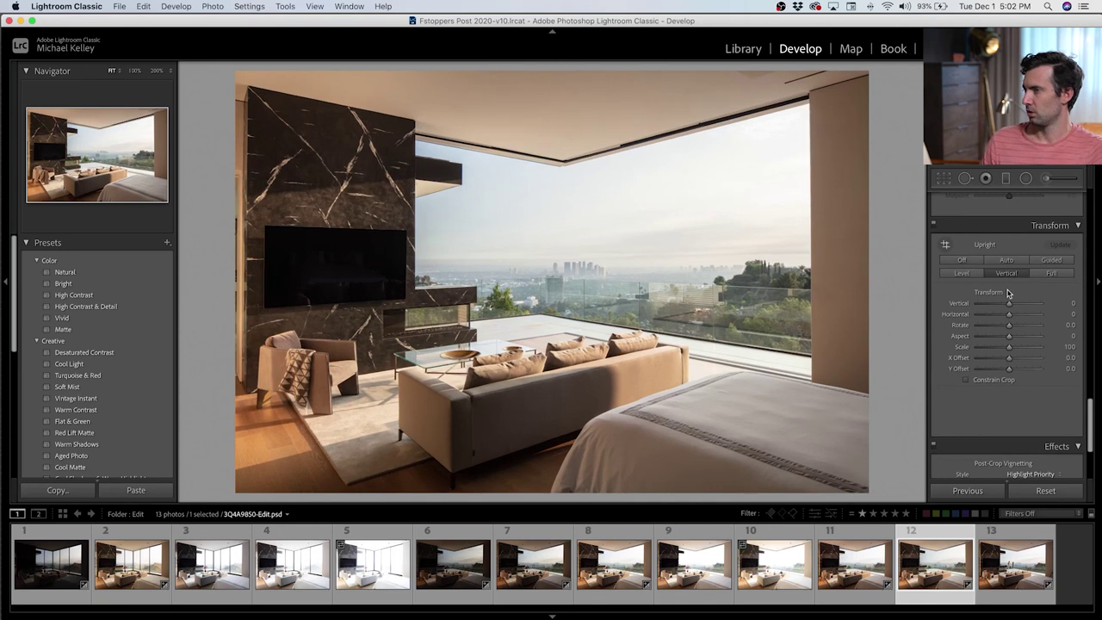
pyautogui.press('super+z')
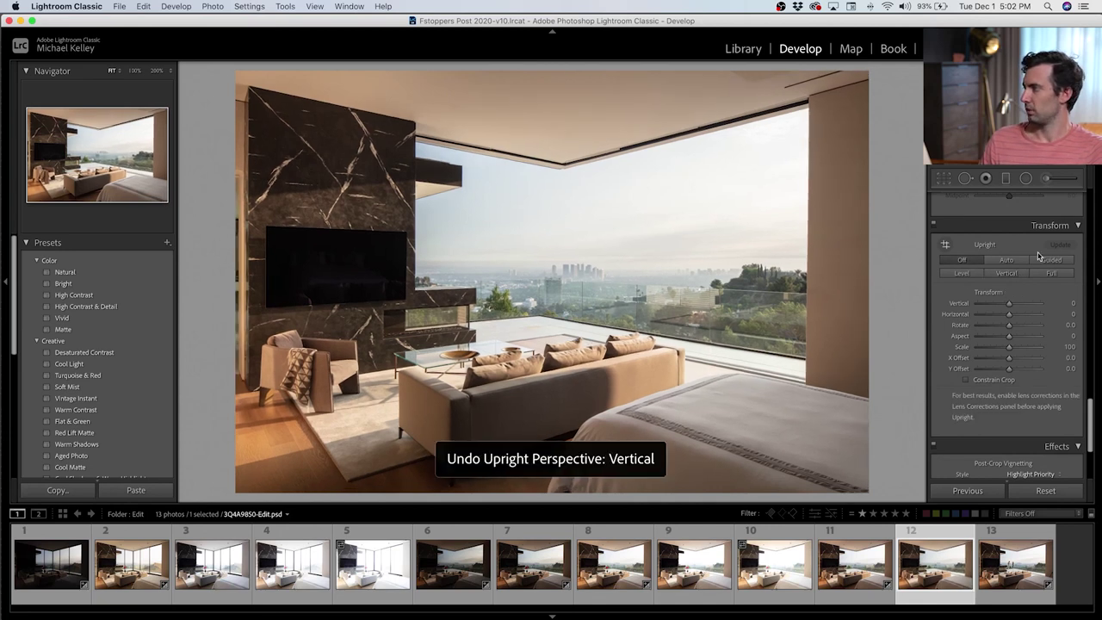
# Step: Apply a Guided Upright correction with guides along the window-side pillar edge and the marble wall's vertical edges
pyautogui.click(1051, 259)
pyautogui.moveTo(807, 97); pyautogui.dragTo(805, 360)
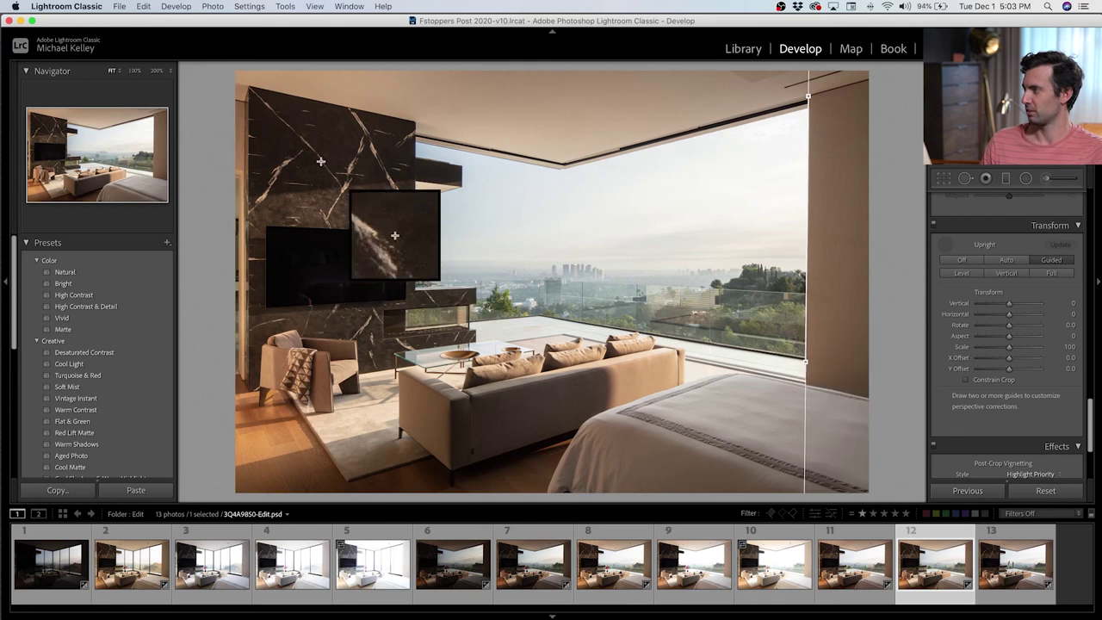
pyautogui.moveTo(247, 96); pyautogui.dragTo(248, 399)
pyautogui.moveTo(415, 125); pyautogui.dragTo(388, 285)
# Step: Crop the photo slightly tighter on its right, bottom and left sides, cutting at the marble wall's outer edge
pyautogui.press('r')
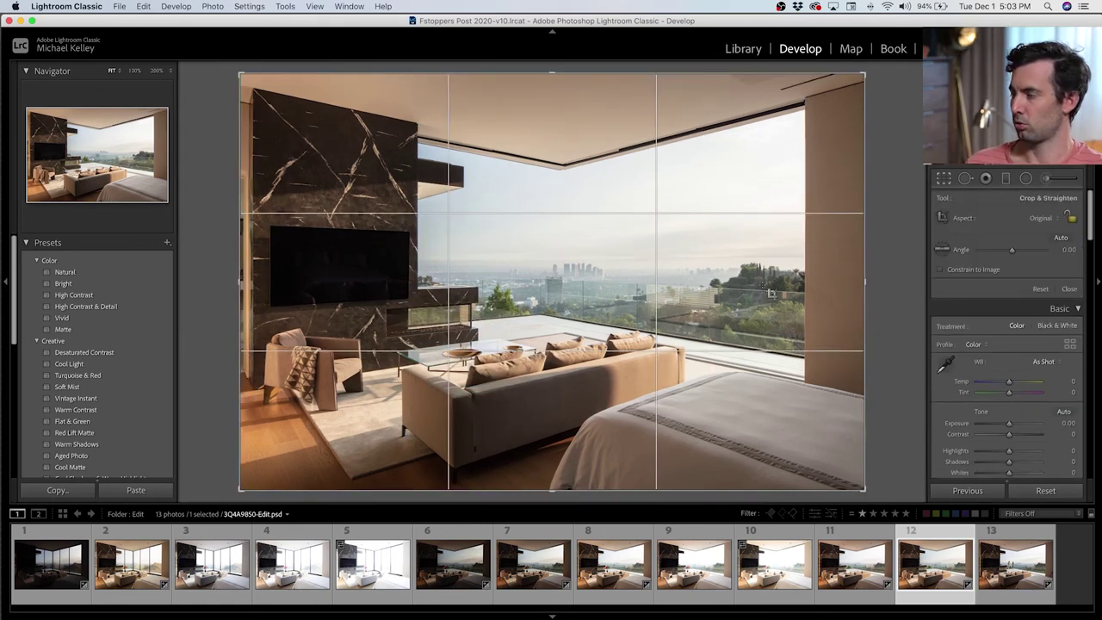
pyautogui.moveTo(866, 285); pyautogui.dragTo(845, 285)
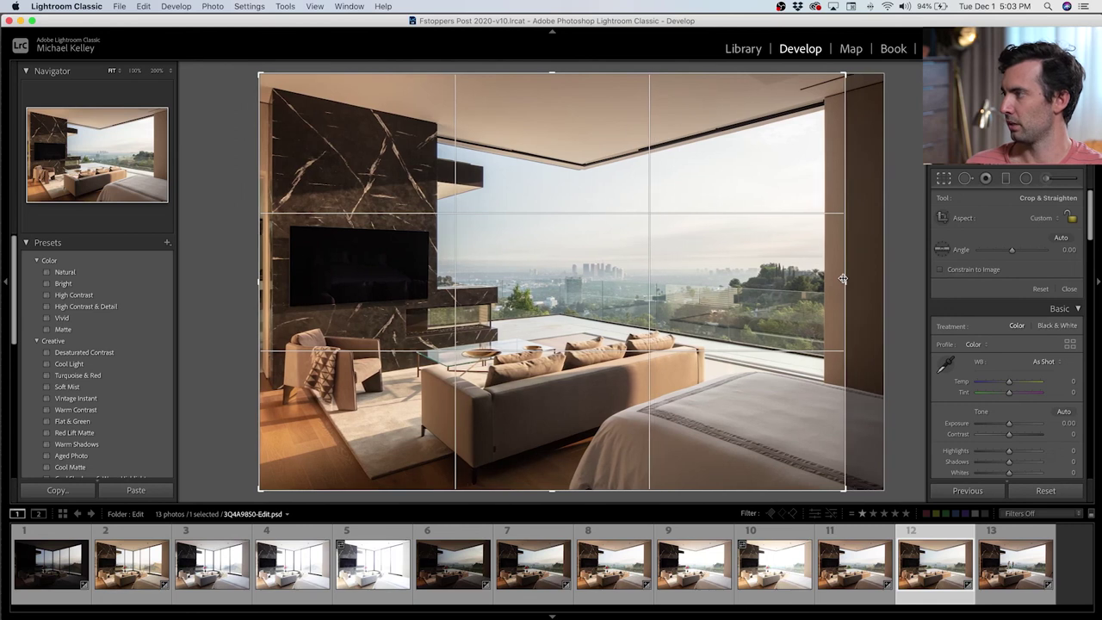
pyautogui.moveTo(543, 489); pyautogui.dragTo(544, 480)
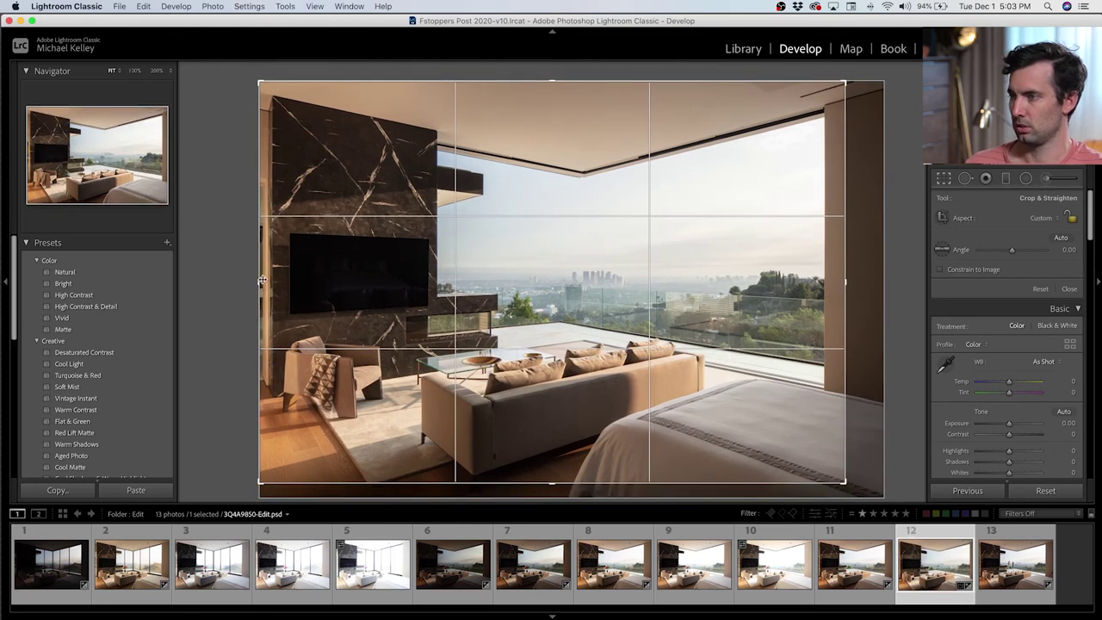
pyautogui.moveTo(258, 278); pyautogui.dragTo(266, 280)
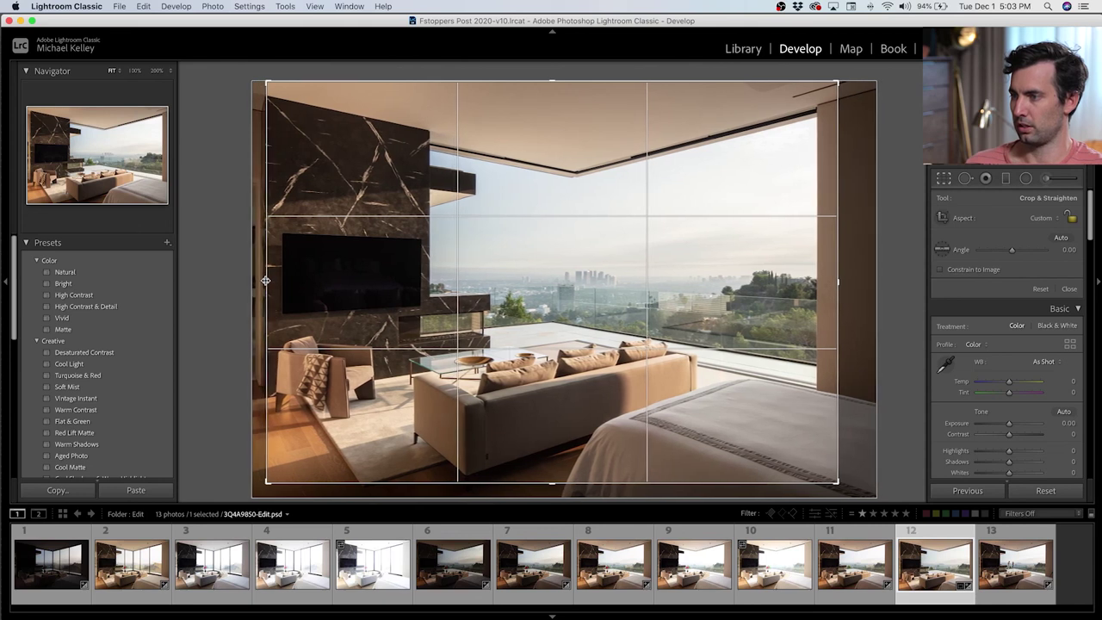
pyautogui.press('Return')
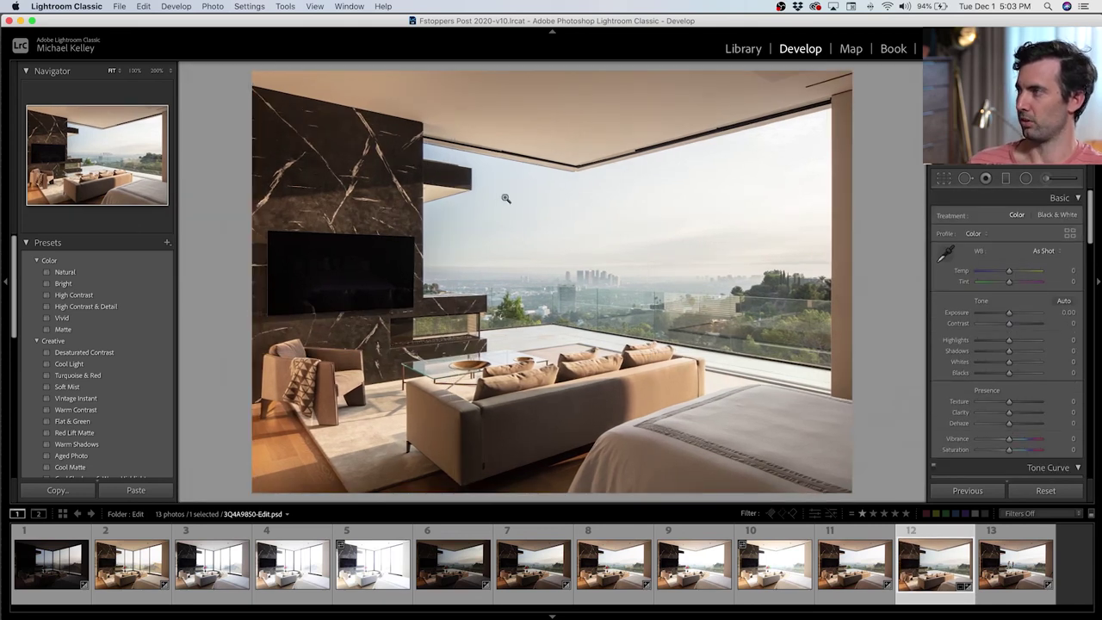
pyautogui.click(632, 123)
pyautogui.press('q')
pyautogui.press('q')
pyautogui.click(681, 121)
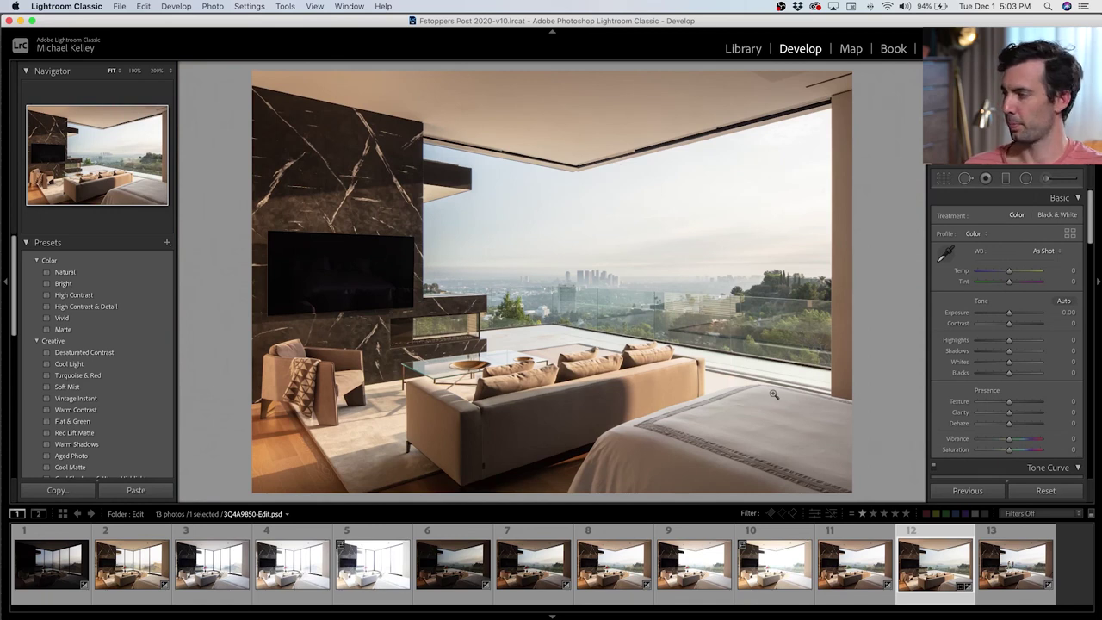
# Step: Rate the edited photo five stars and compare it with the unedited eighth exposure in the folder
pyautogui.press('5')
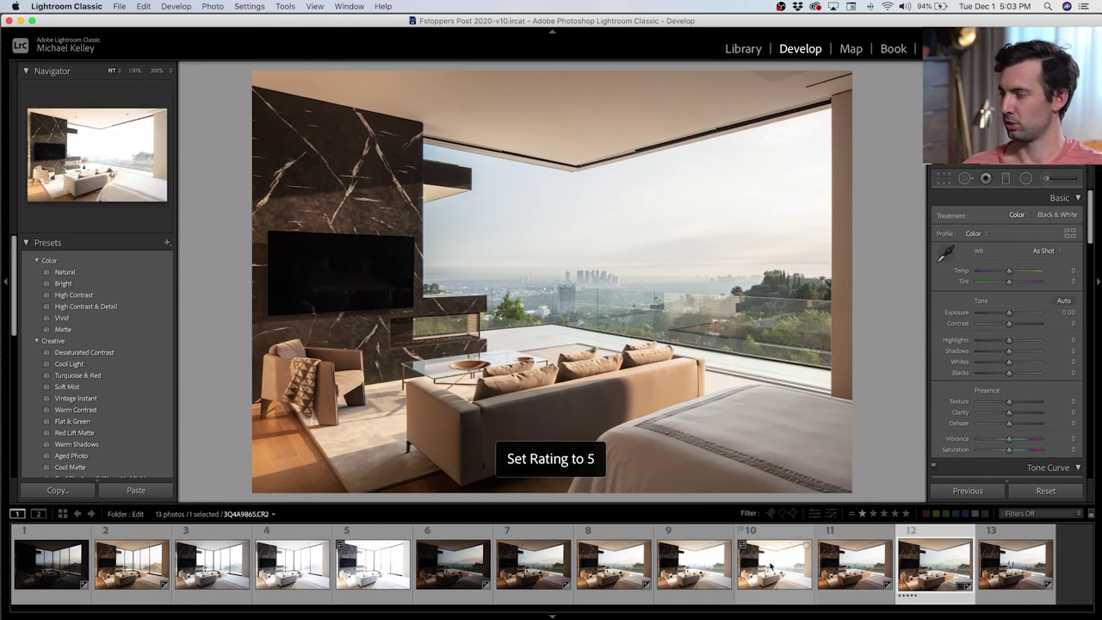
pyautogui.click(633, 564)
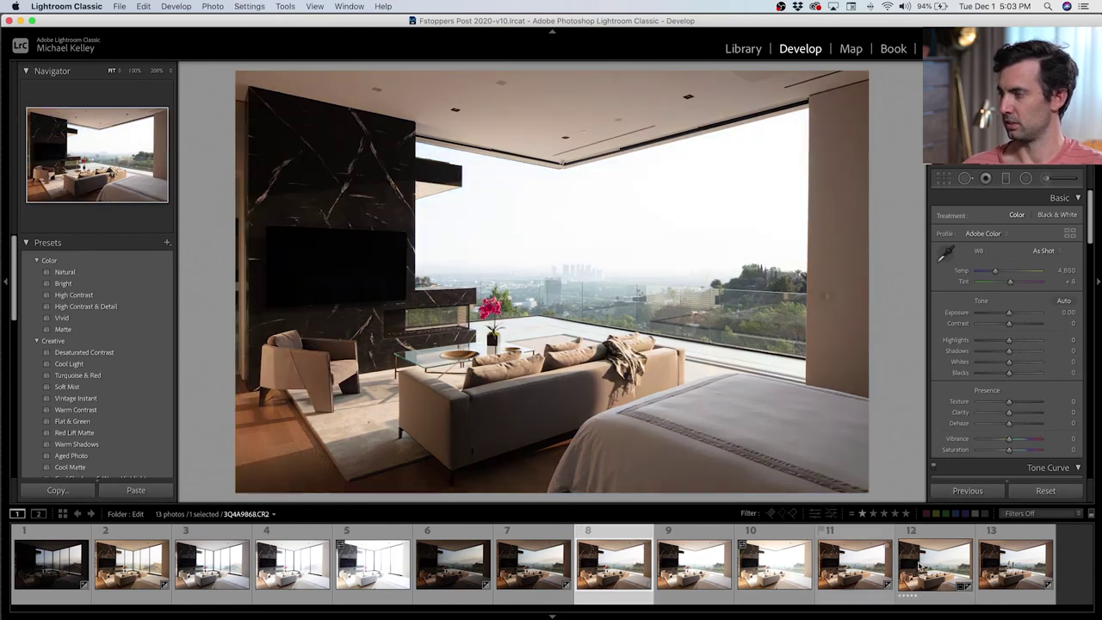
pyautogui.click(929, 565)
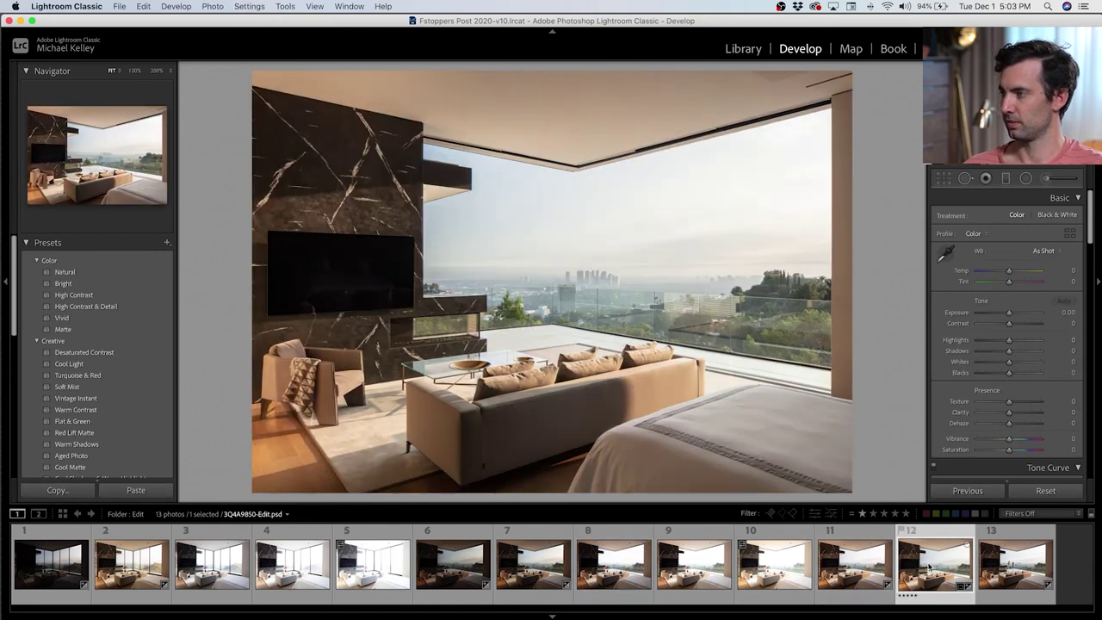
pyautogui.click(606, 560)
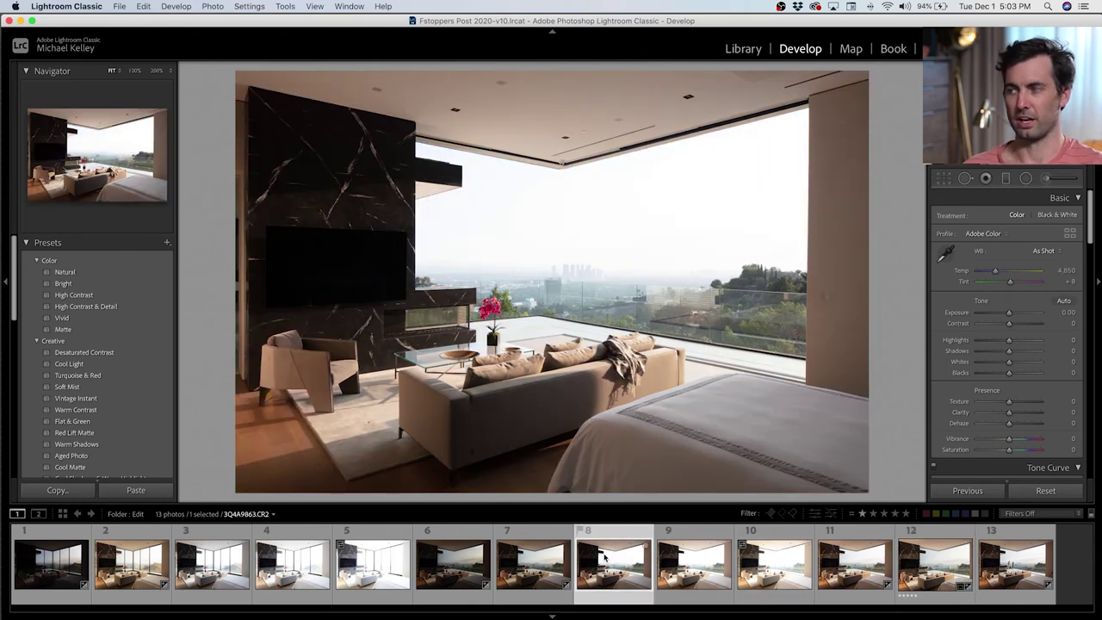
pyautogui.click(906, 566)
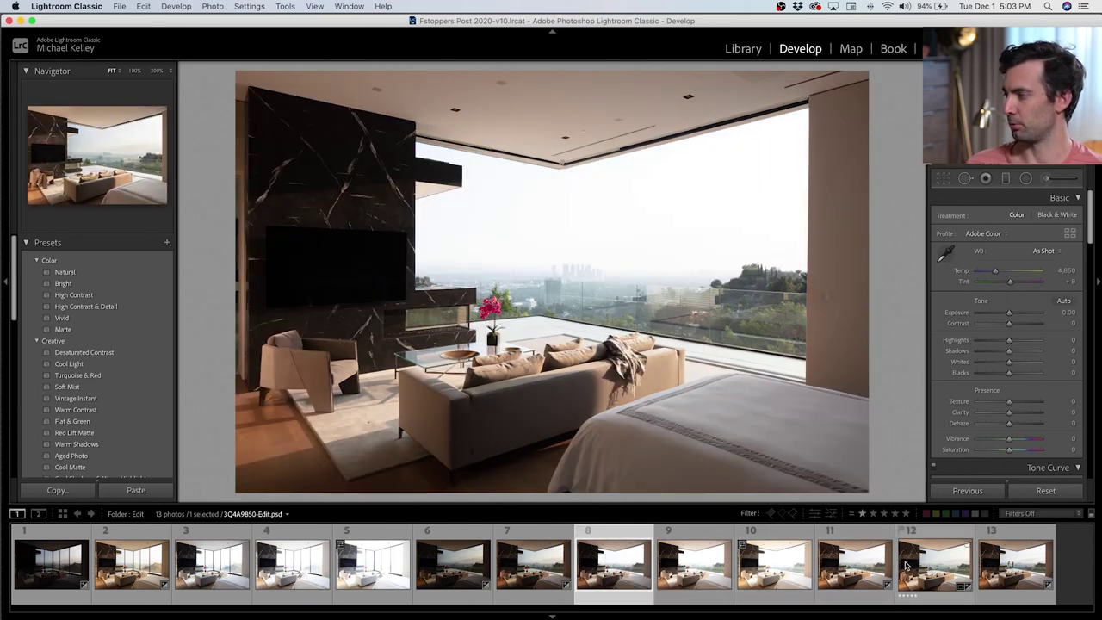